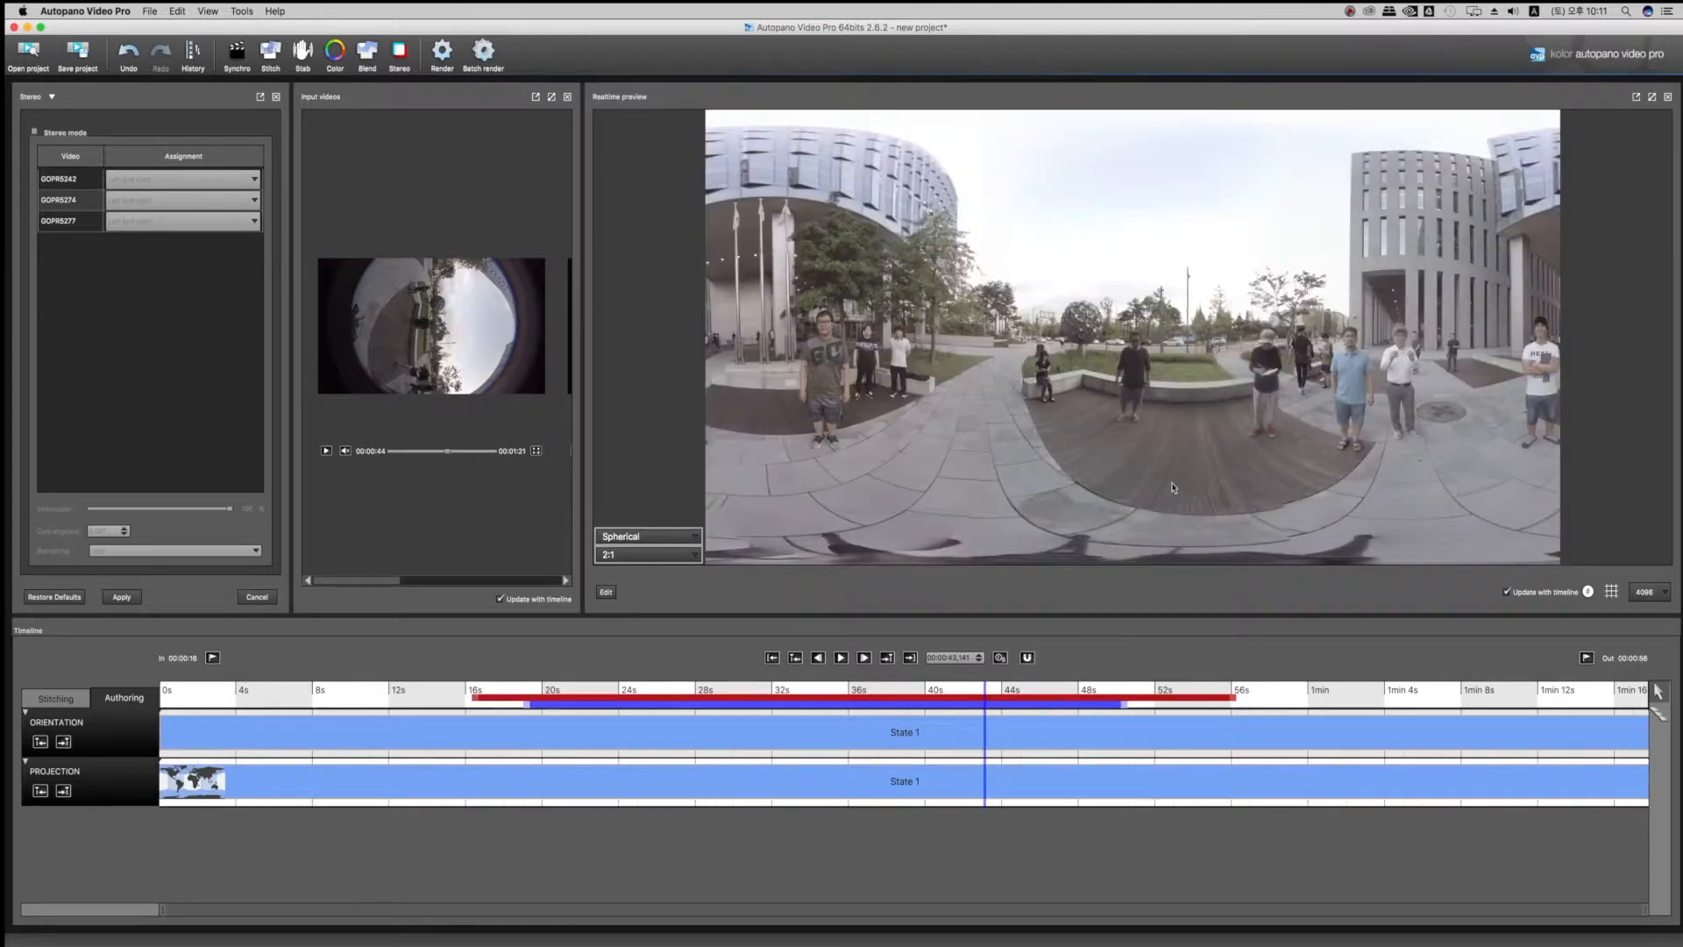
- Reorient the panorama in the realtime preview, apply the orientation, and try further rotations at about 38 s
left_click_drag(1343, 405, 880, 562)
left_click(718, 533)
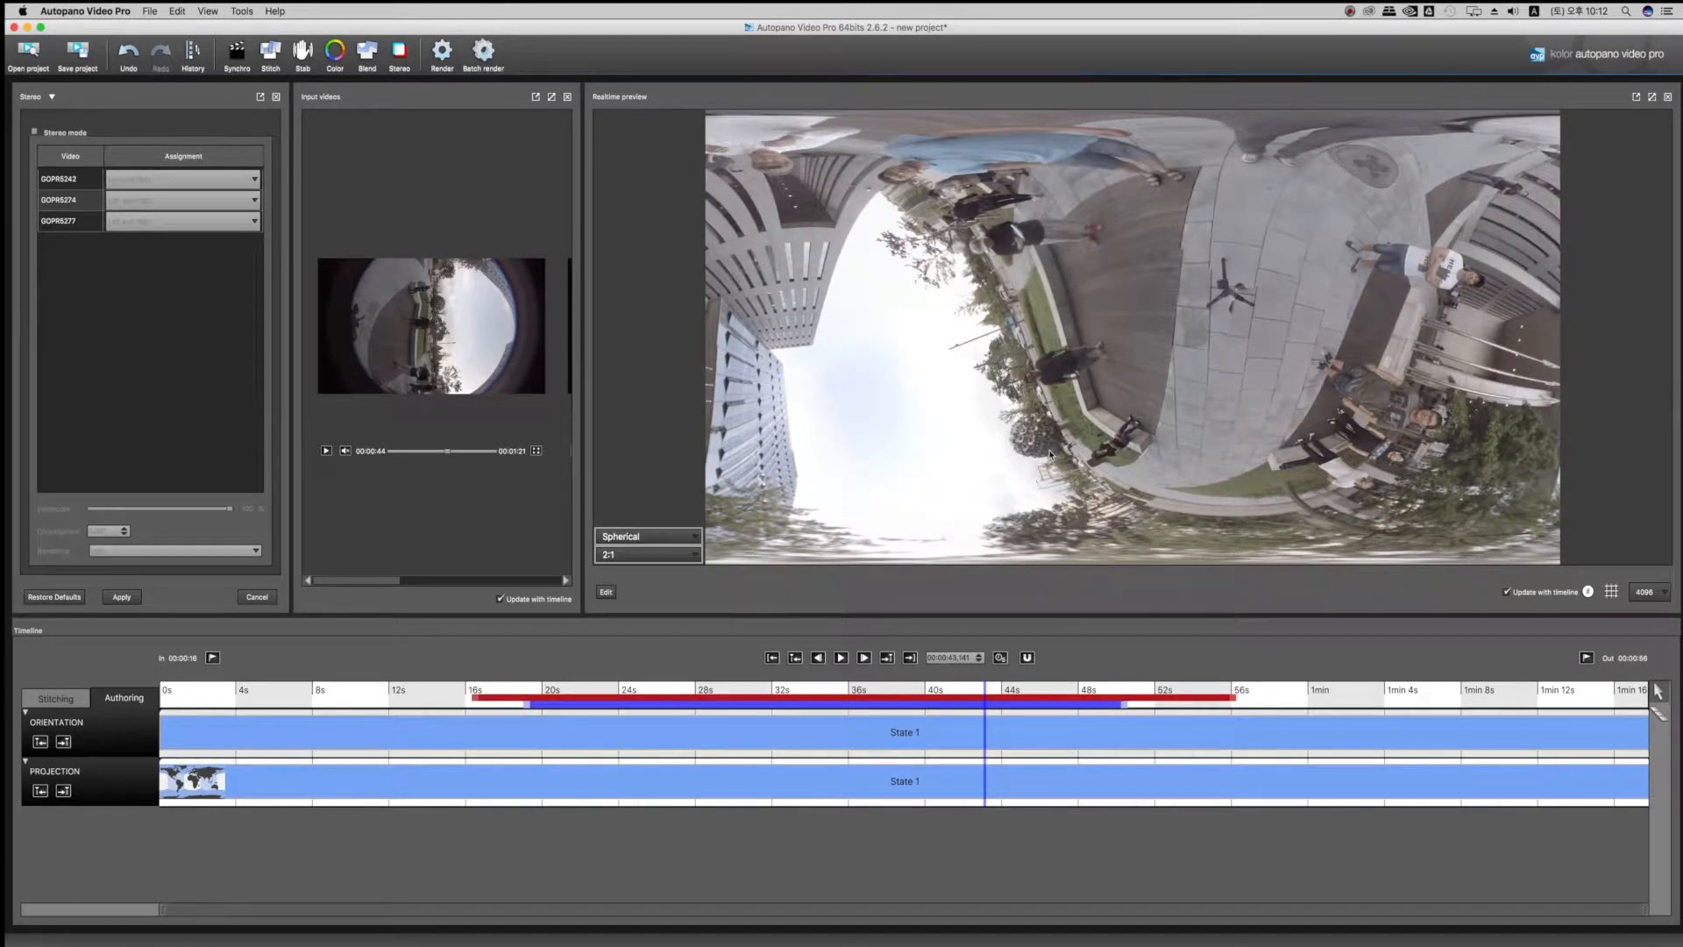
left_click(891, 688)
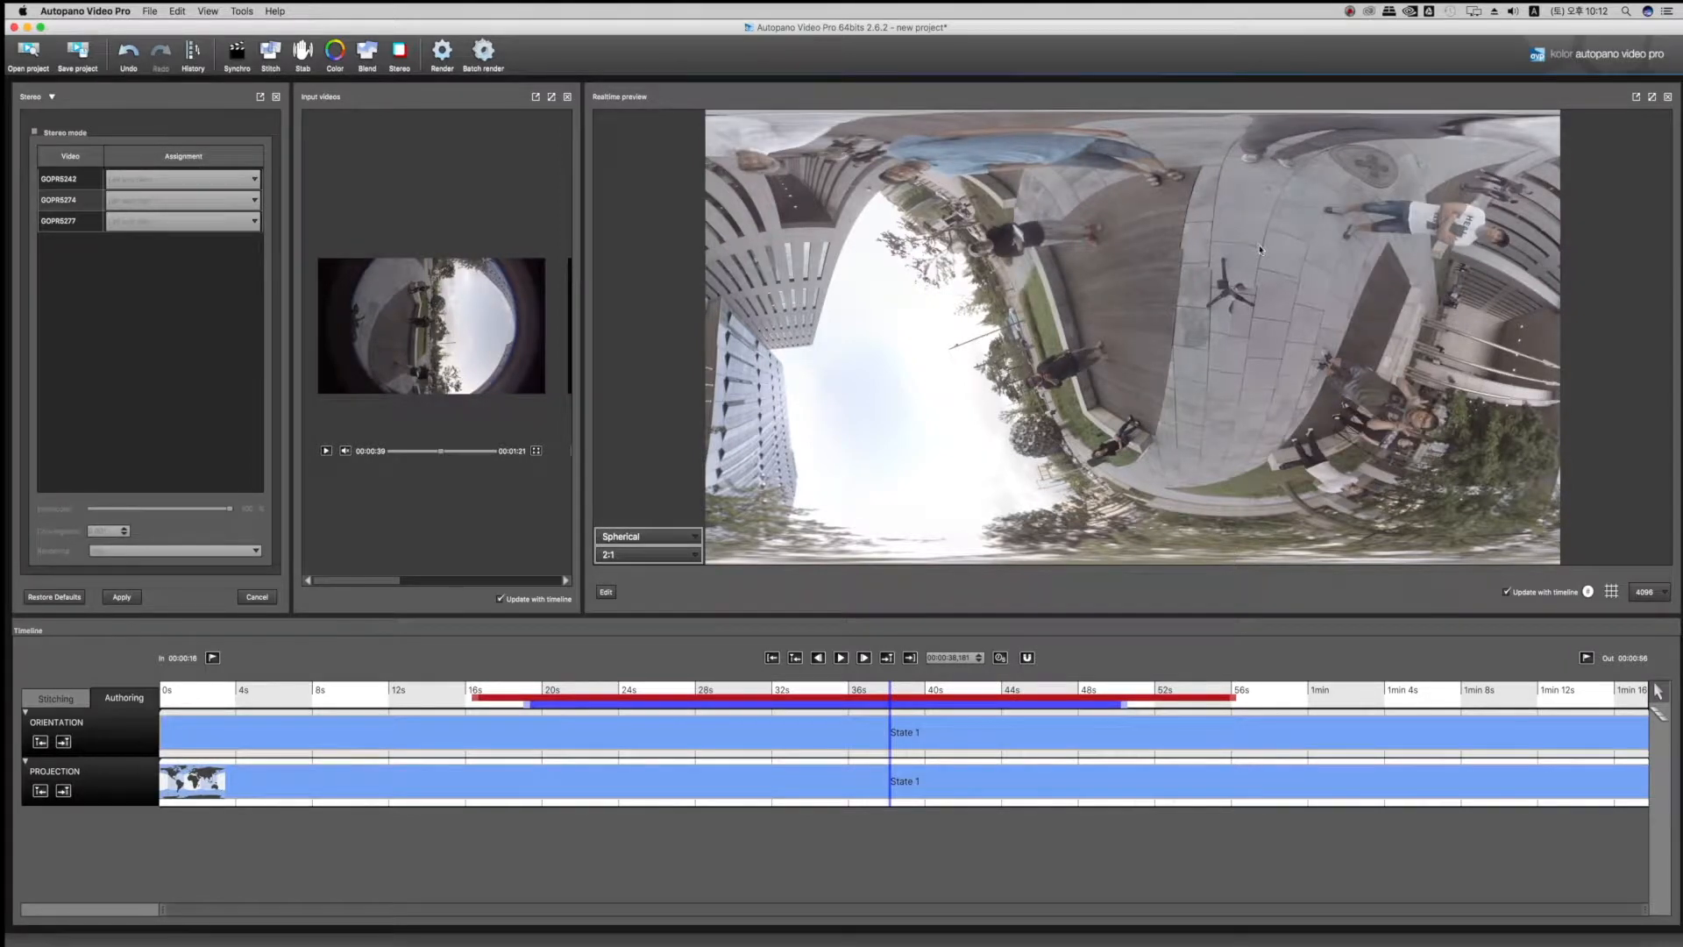
left_click_drag(1259, 250, 939, 455)
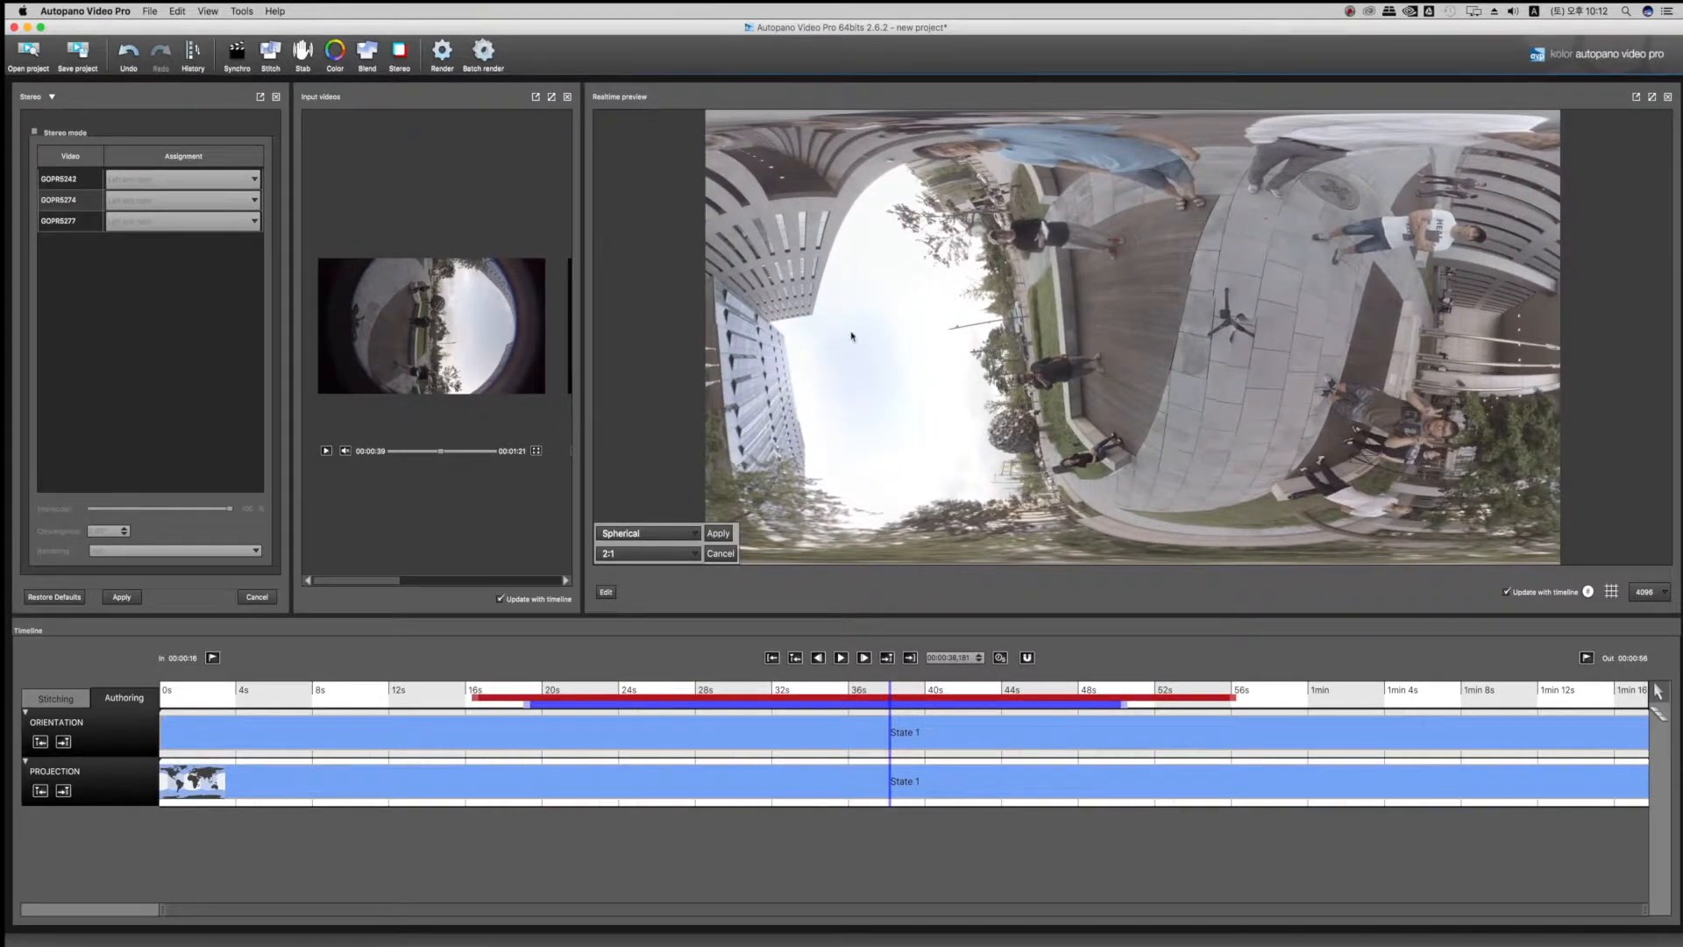
left_click_drag(935, 372, 1094, 401)
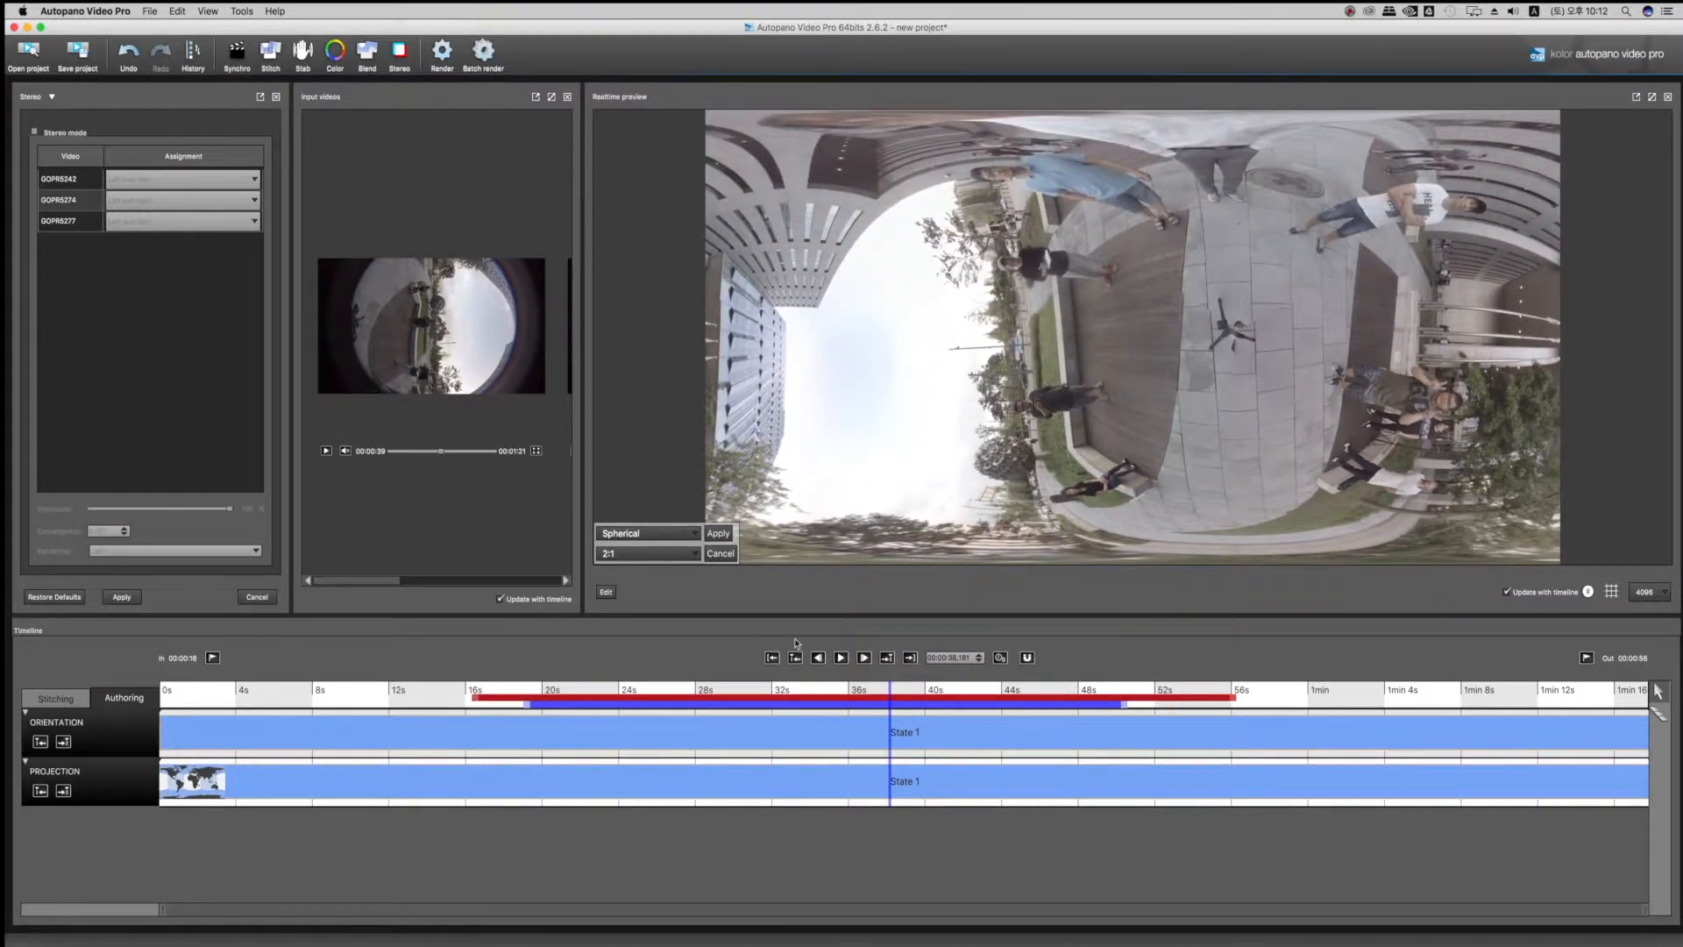
- Split the projection track into two states at about 32 s and check each state on the timeline
left_click(776, 781)
double_click(776, 785)
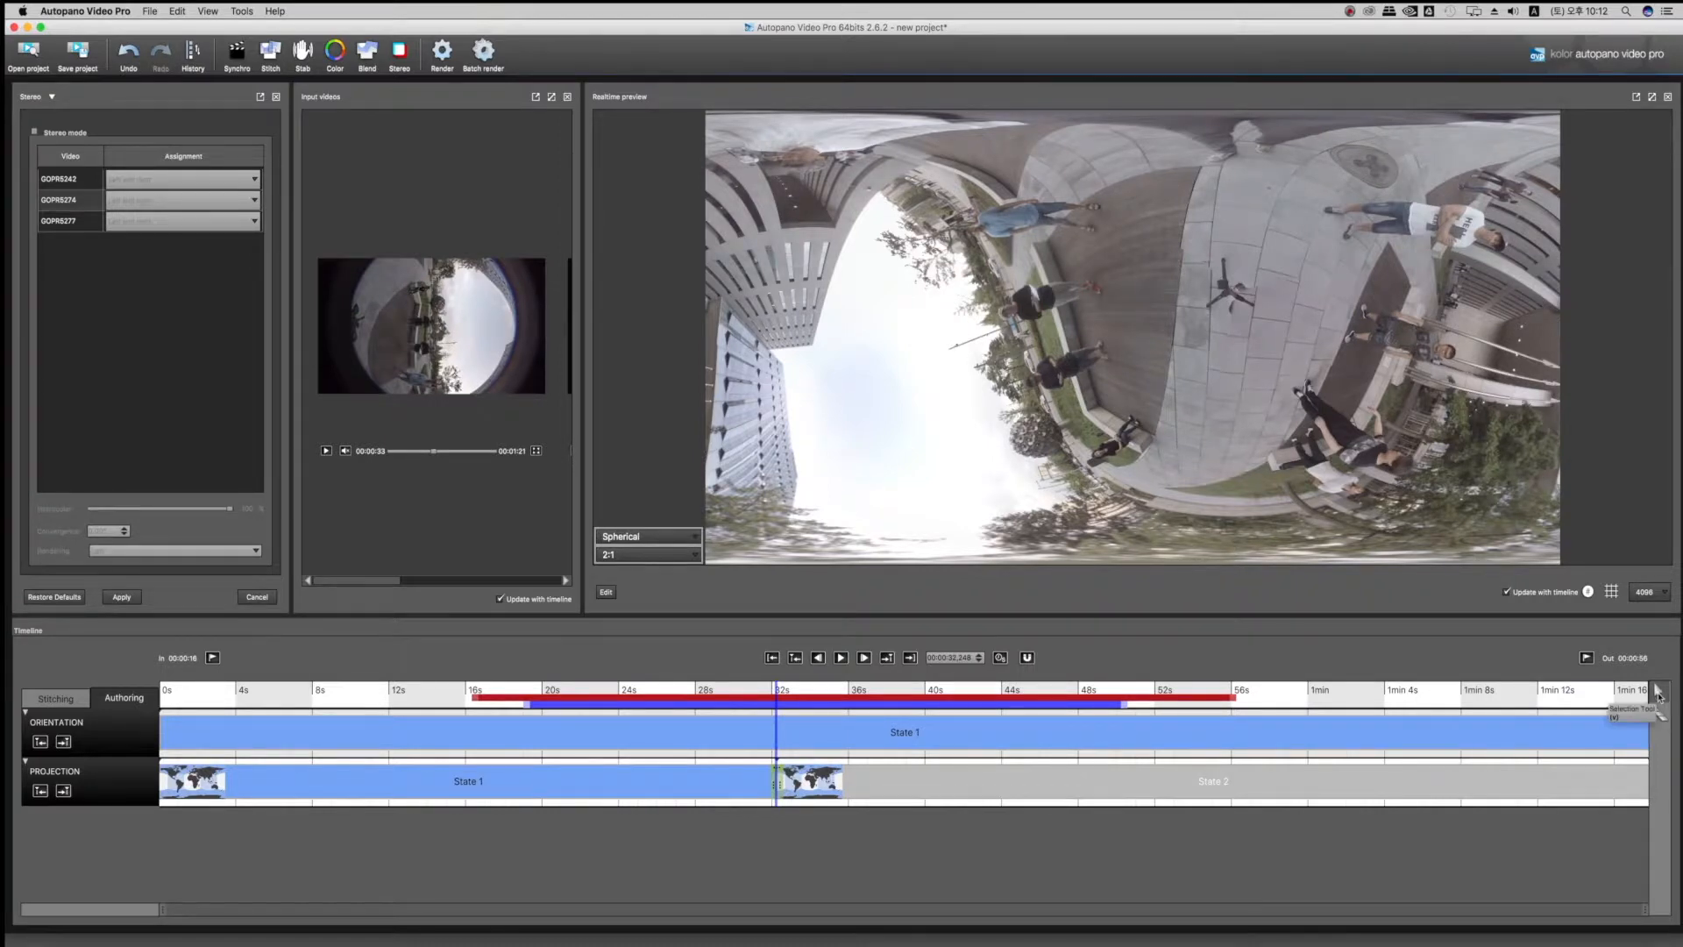
left_click(673, 773)
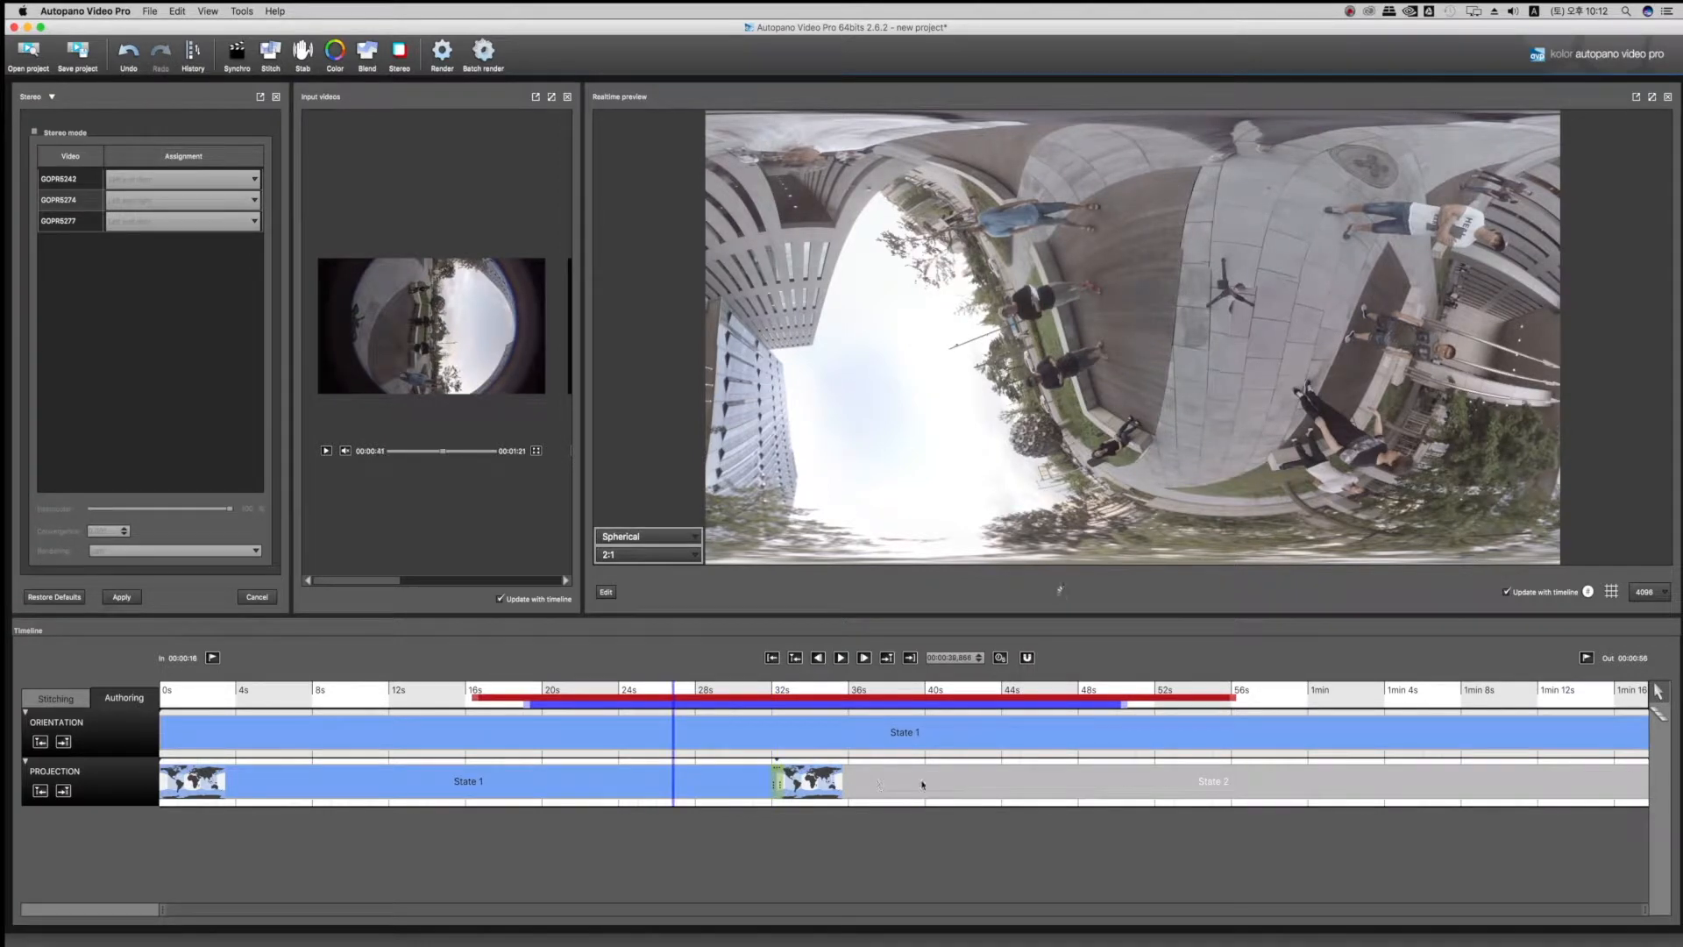
left_click(922, 783)
left_click(685, 784)
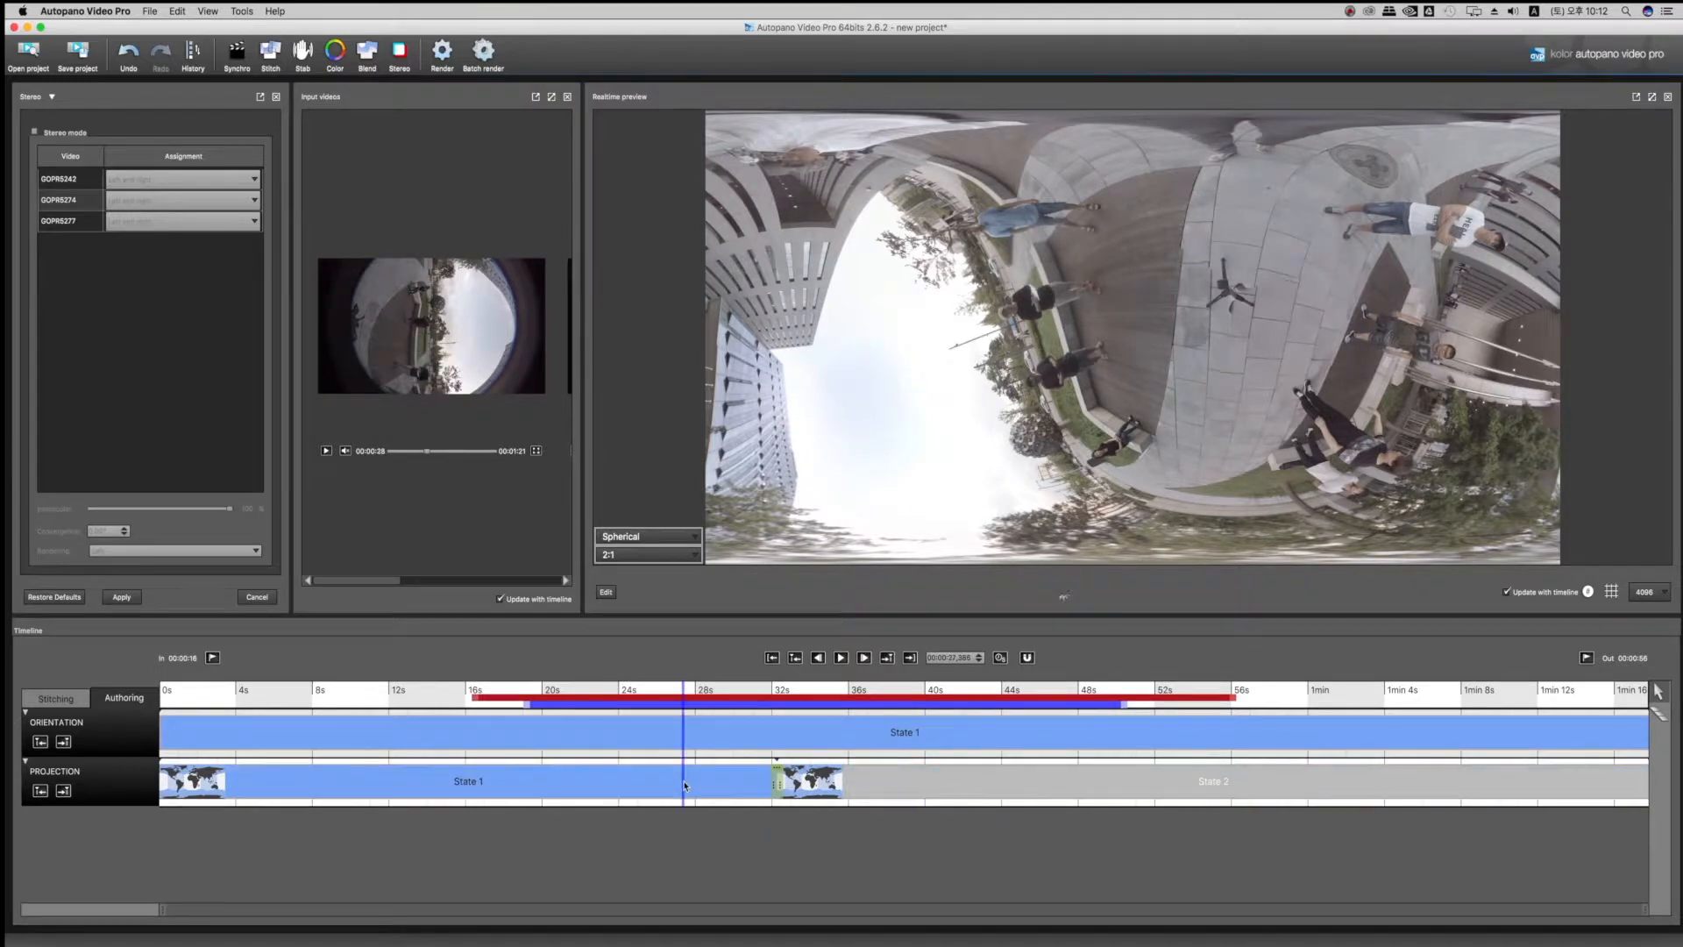
left_click(944, 788)
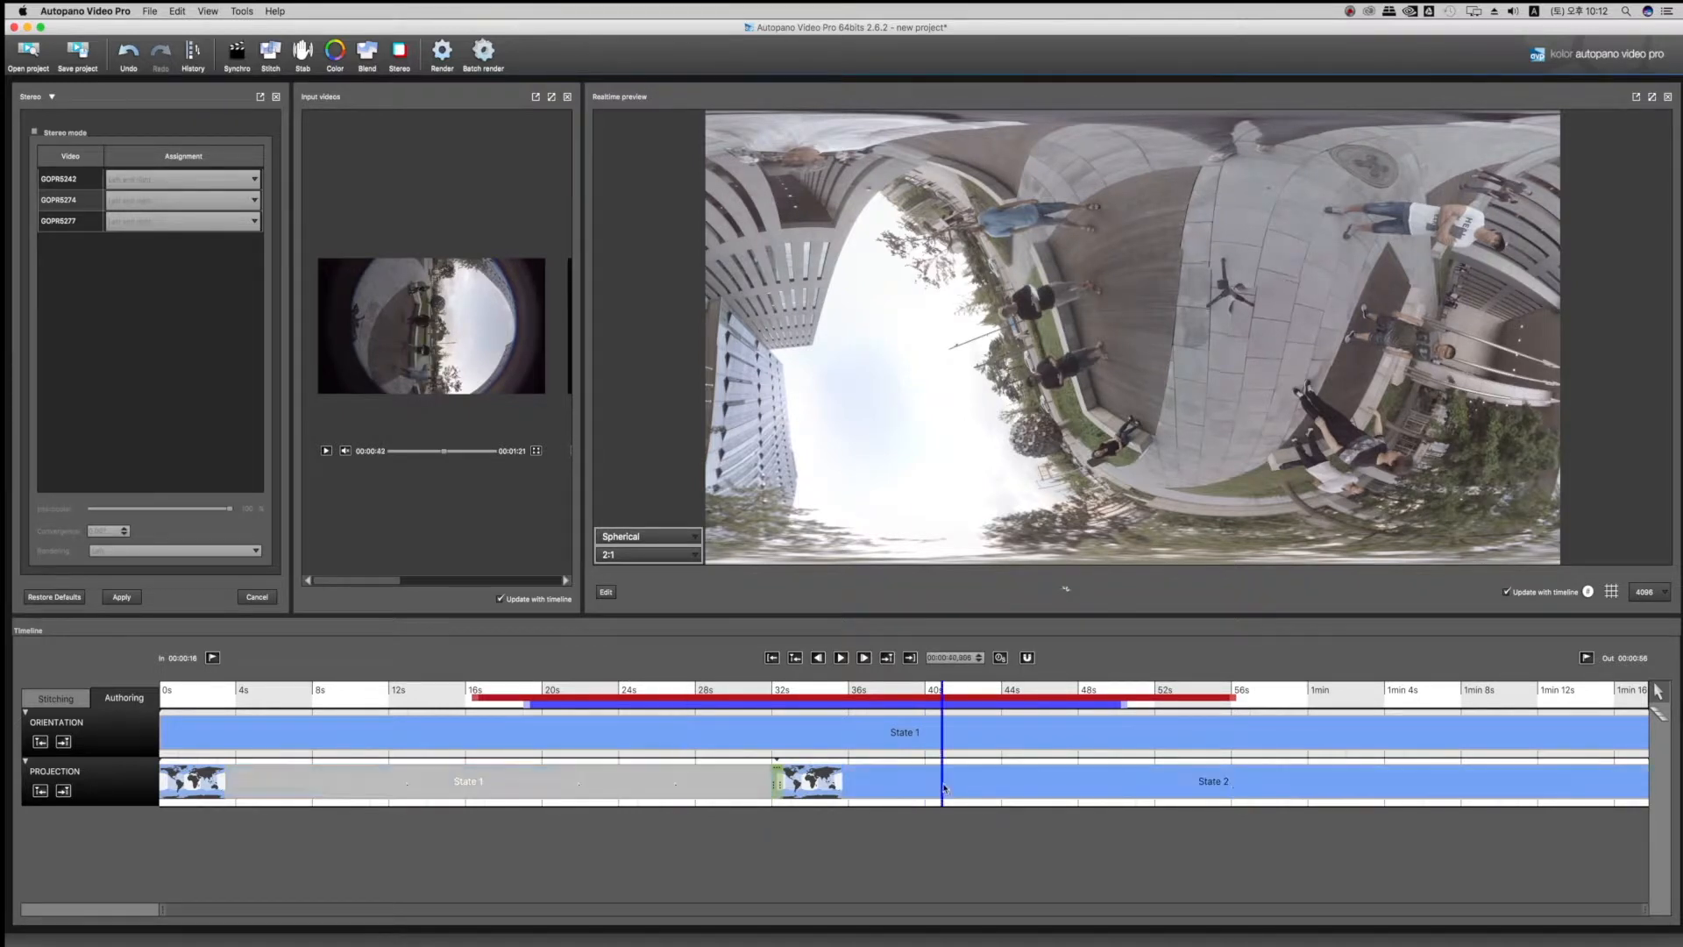
- Try the Fisheye, Planar and Mirror ball projections on the first projection state
left_click(647, 782)
left_click(679, 536)
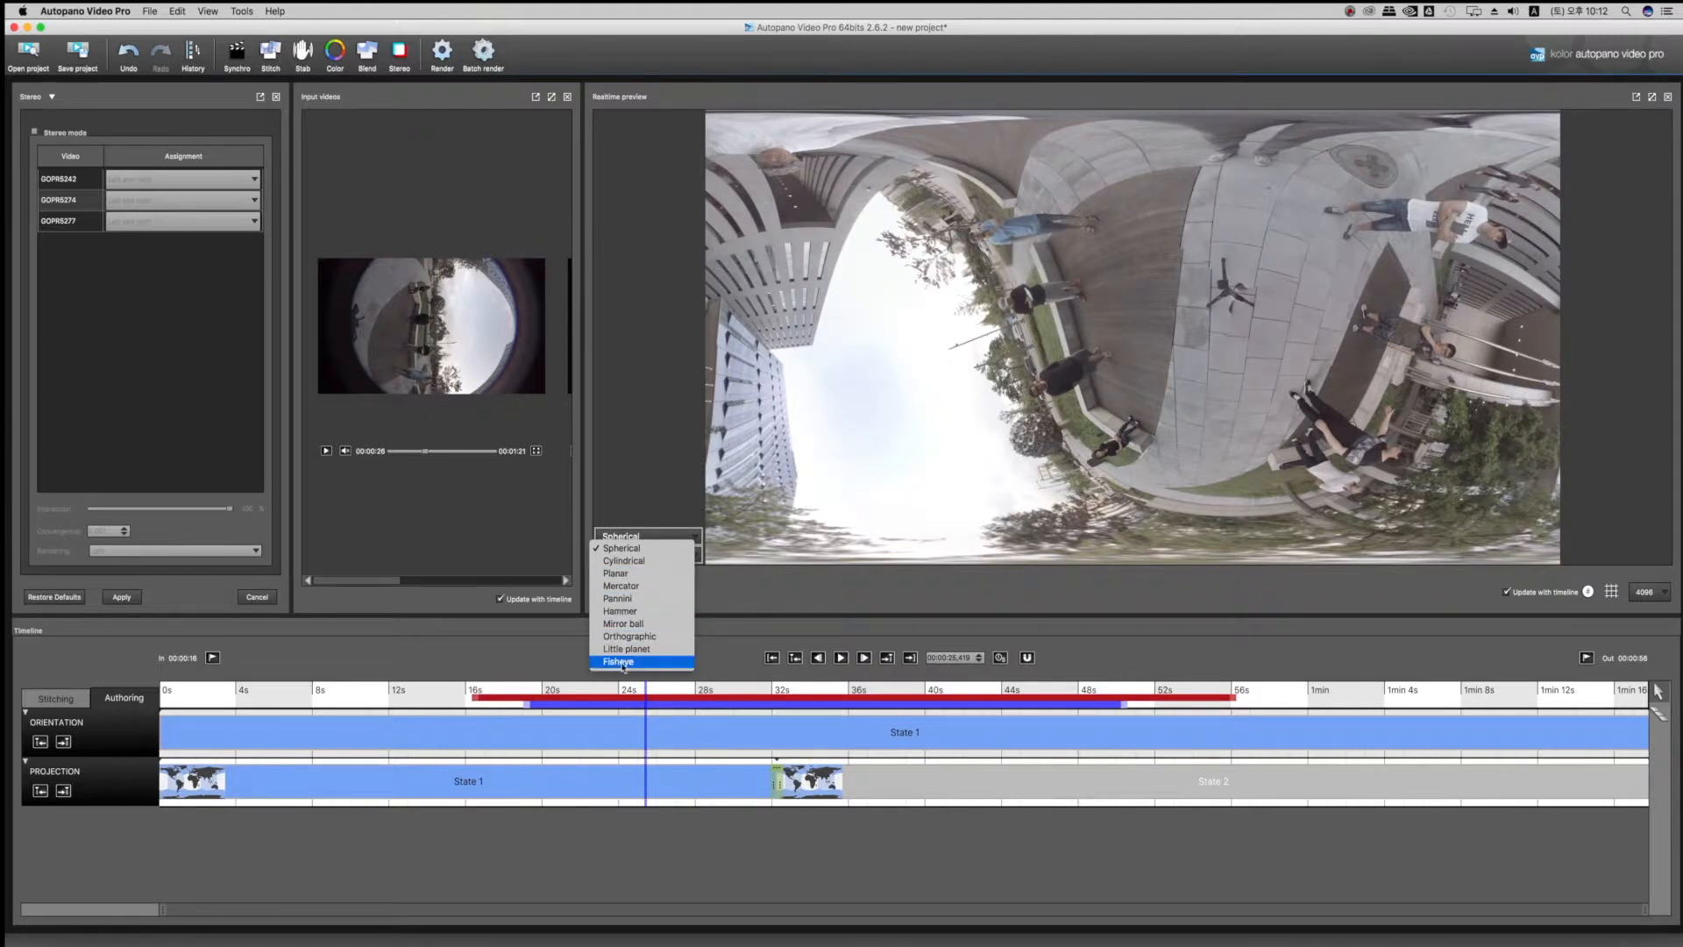
left_click(621, 663)
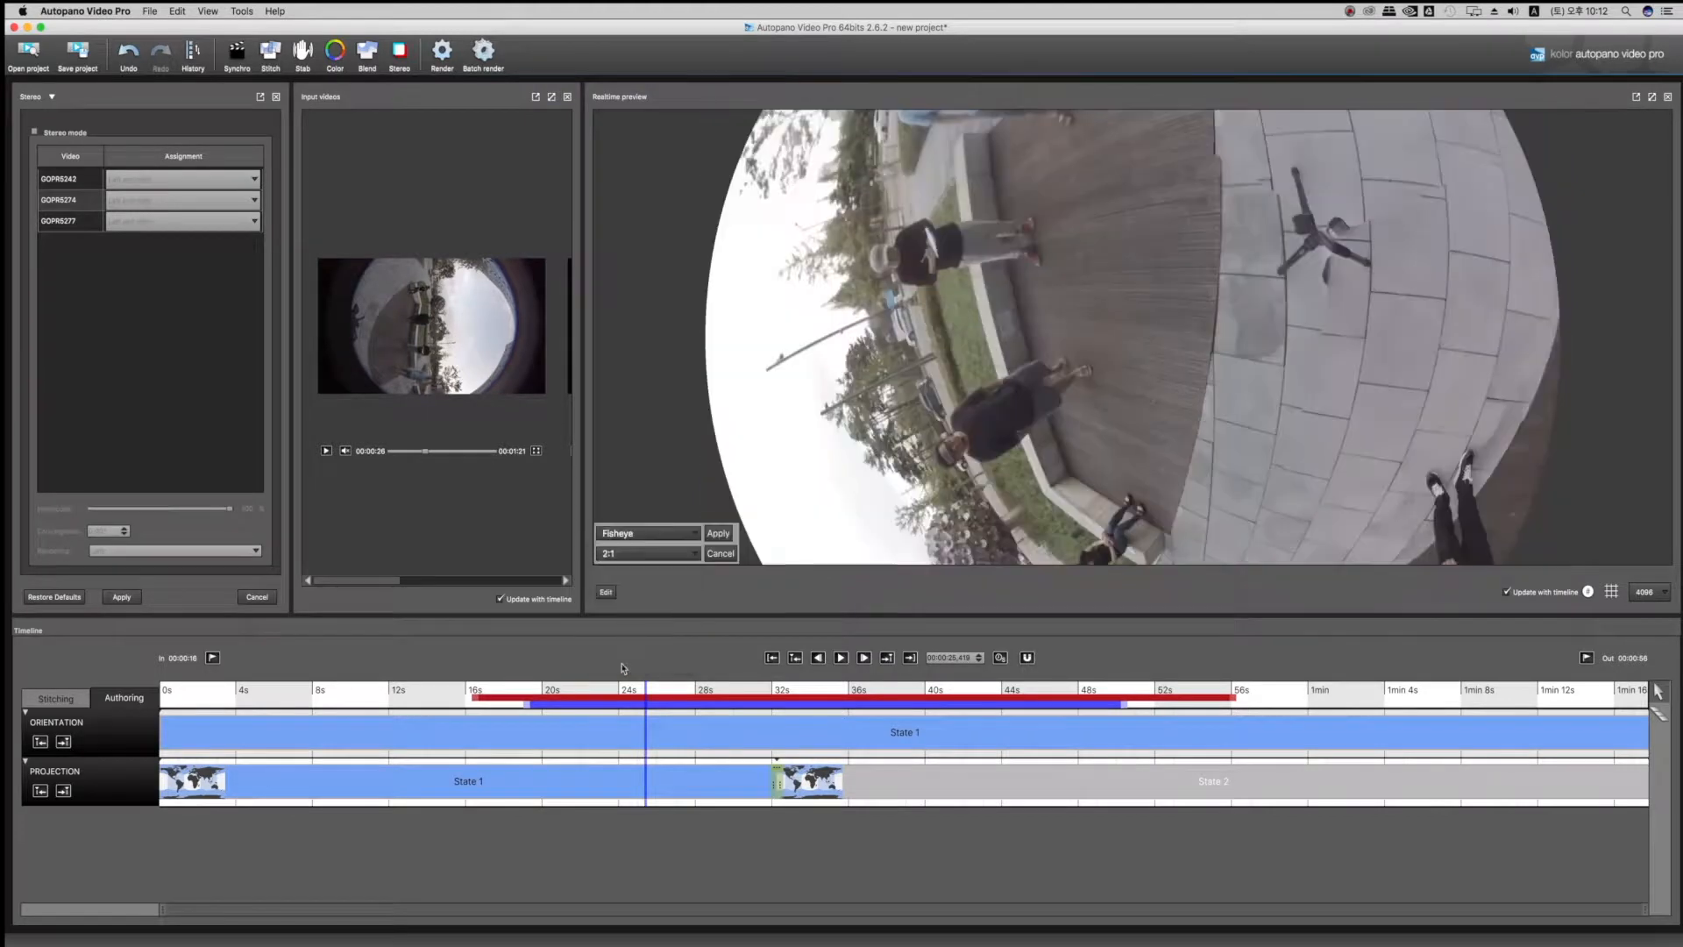
left_click(692, 537)
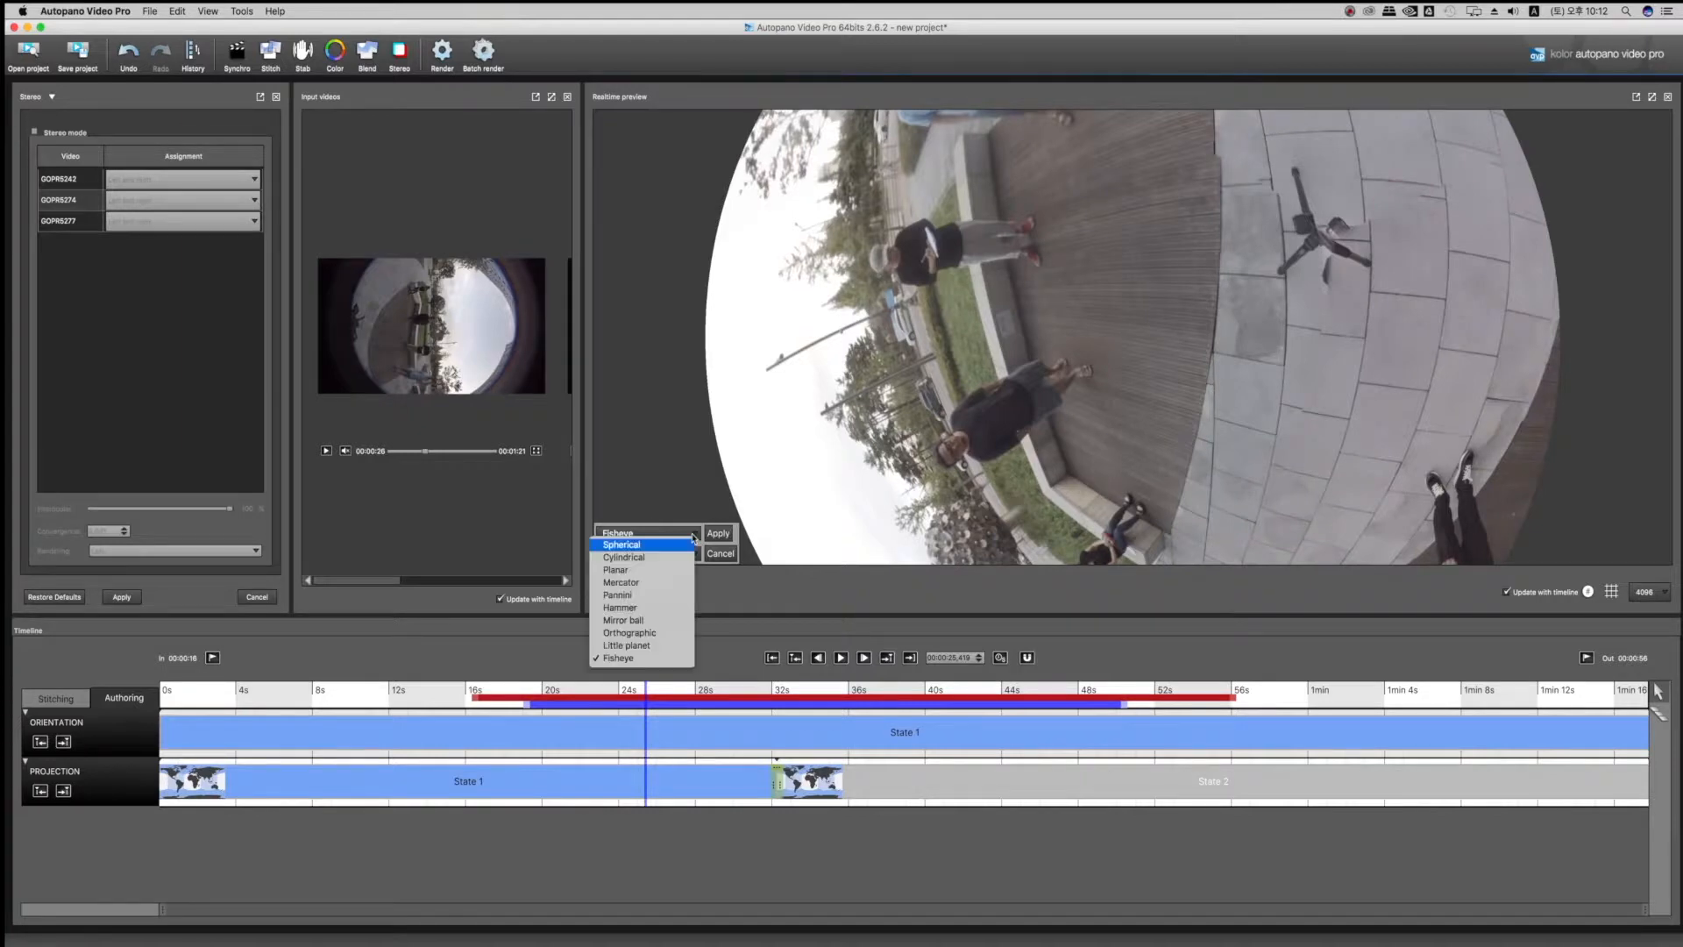
left_click(653, 570)
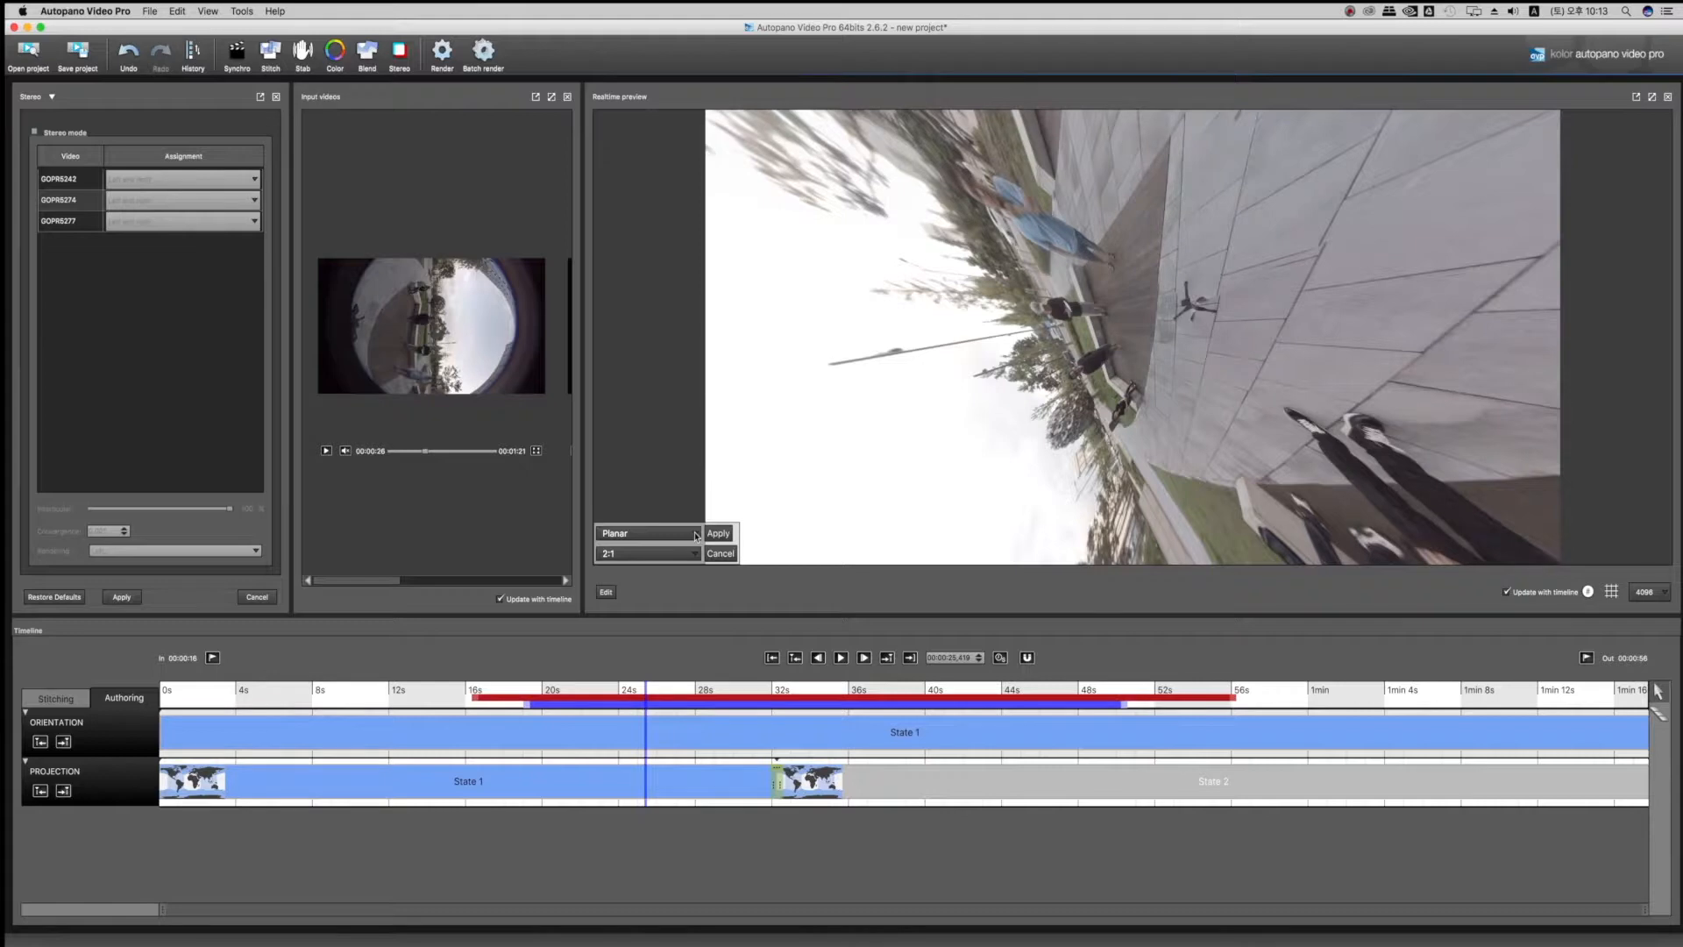
left_click(697, 536)
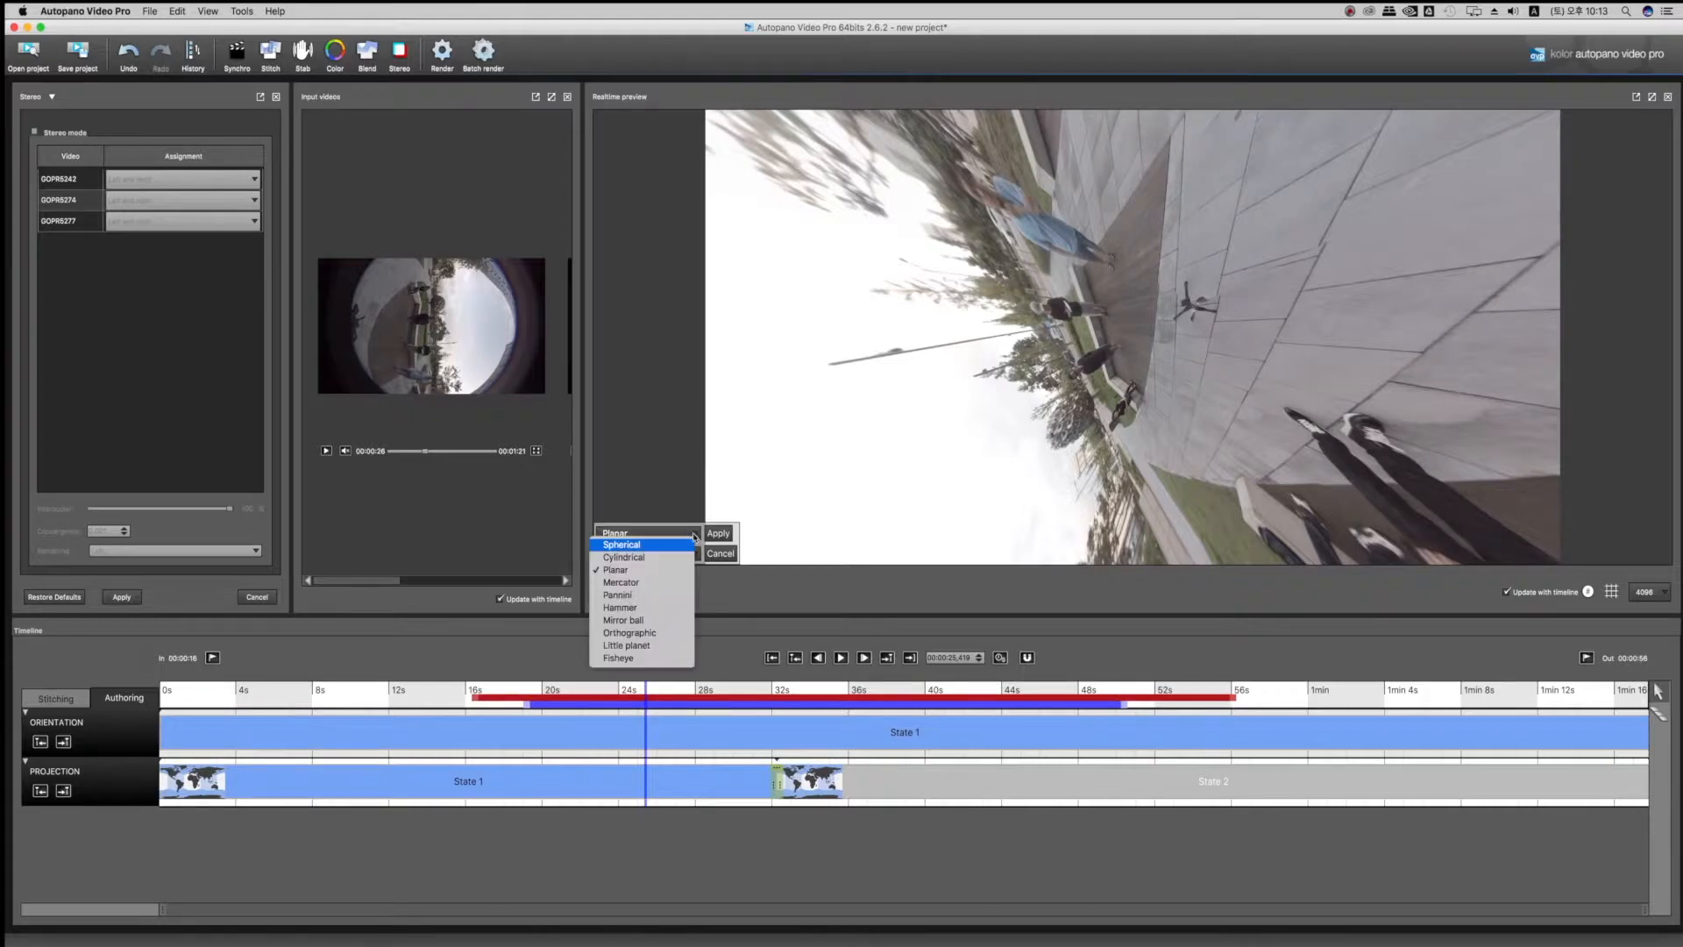
left_click(633, 619)
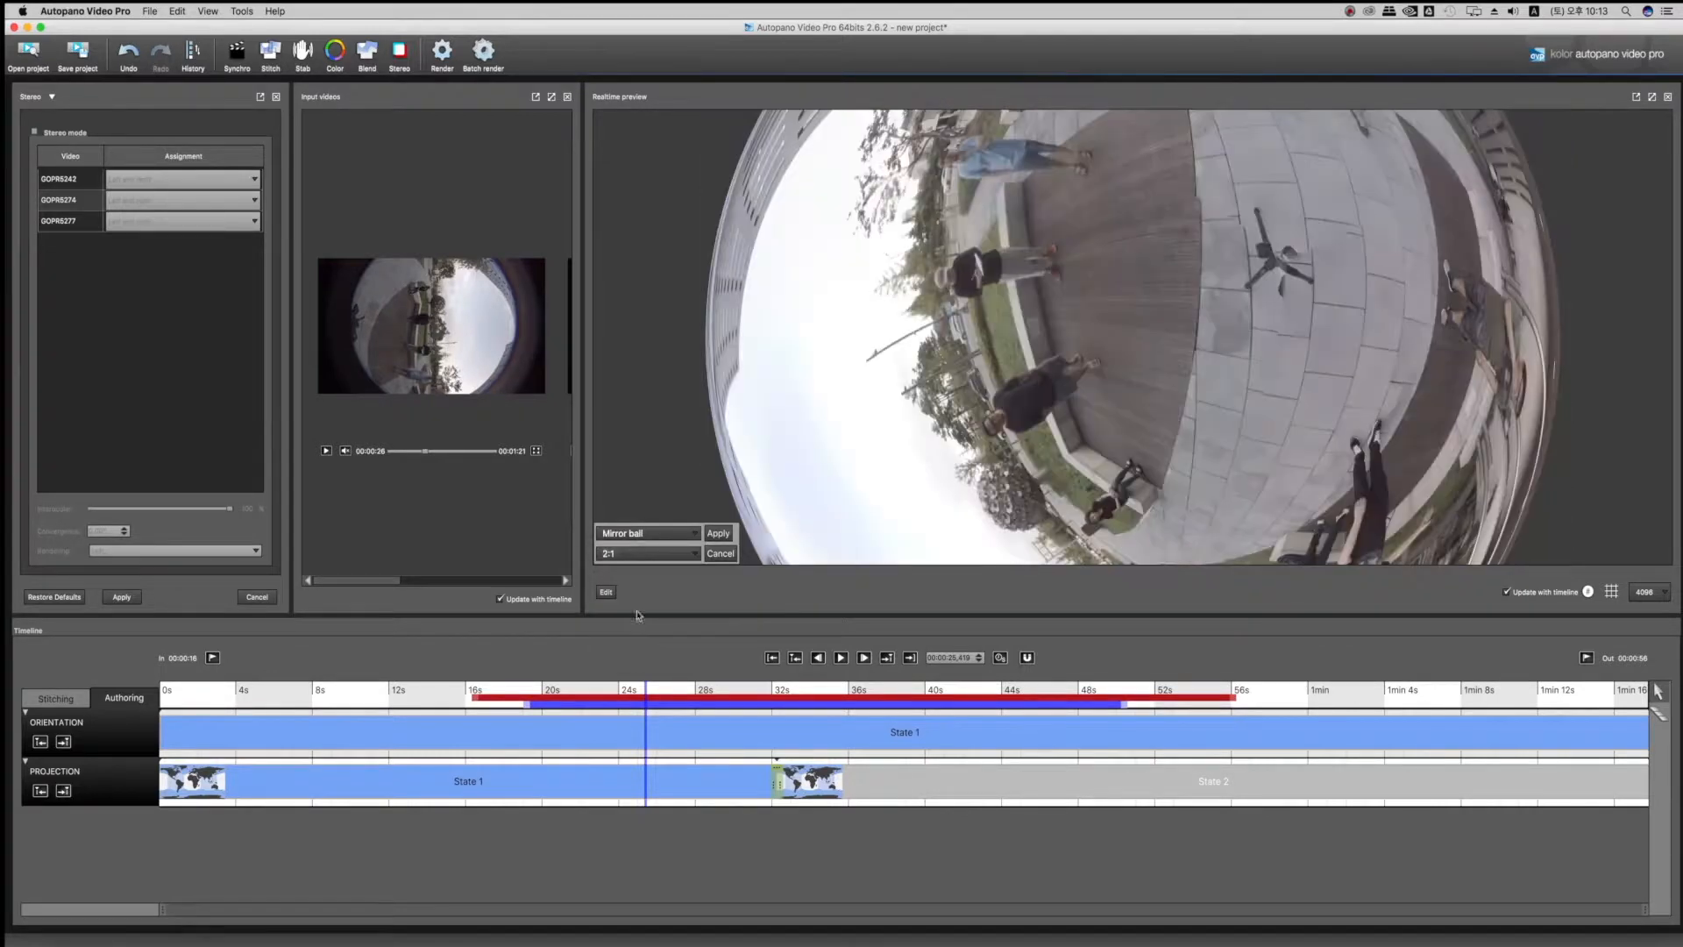
- Set the first projection state to Little planet and apply it
left_click(693, 534)
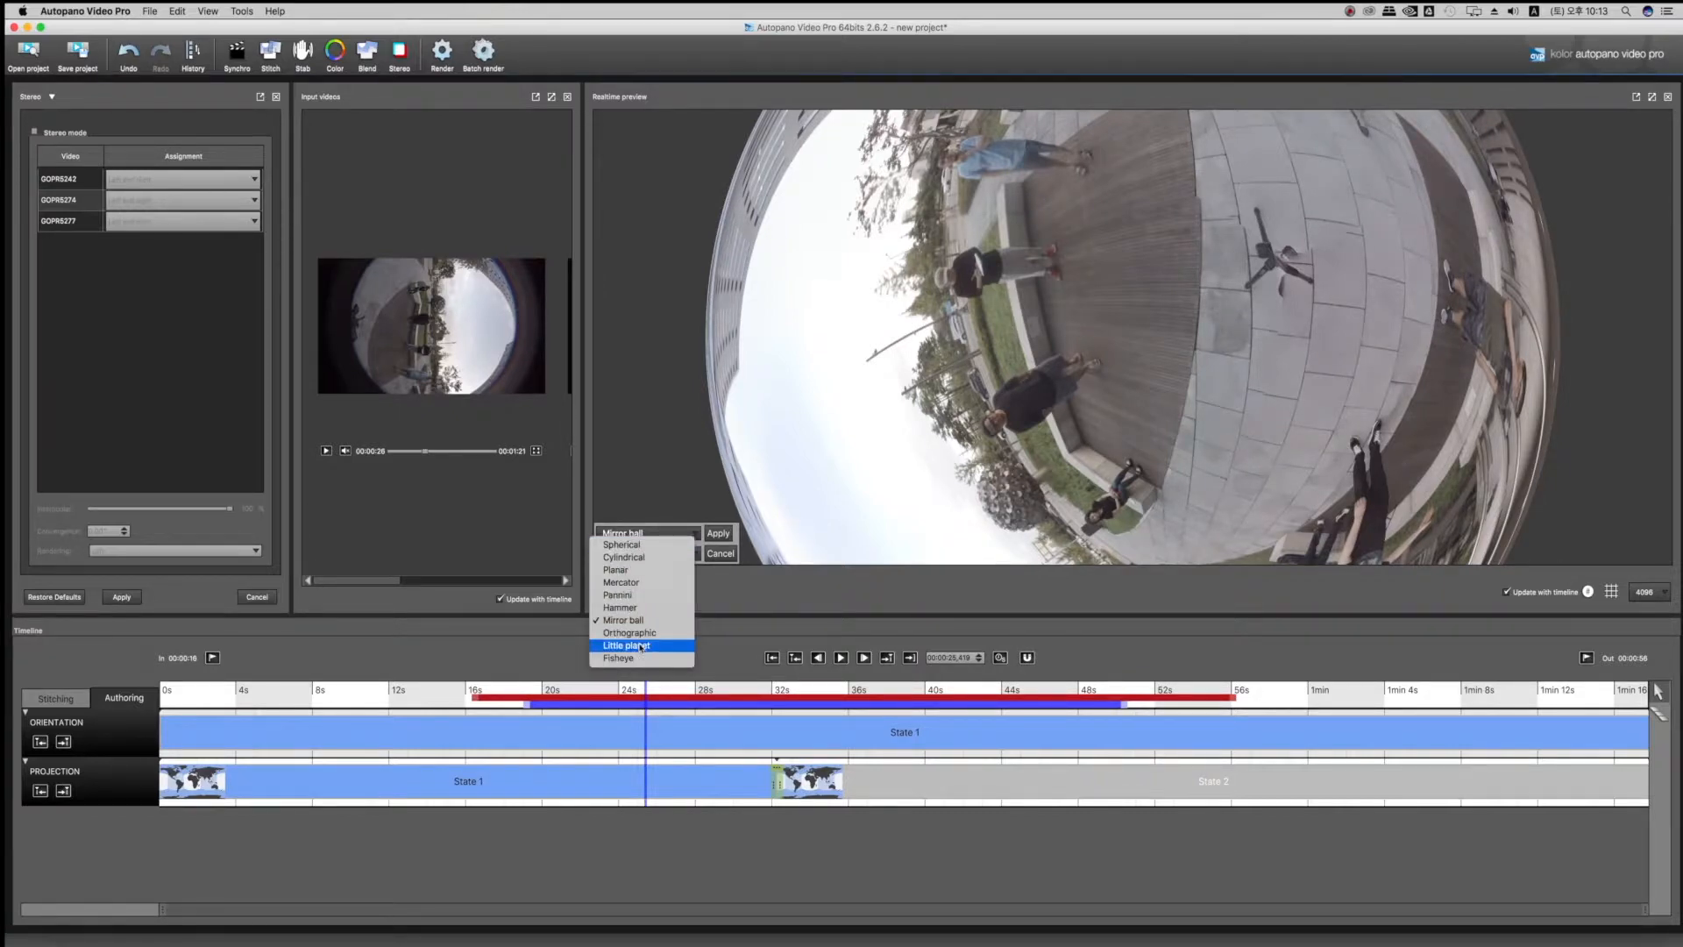
left_click(637, 646)
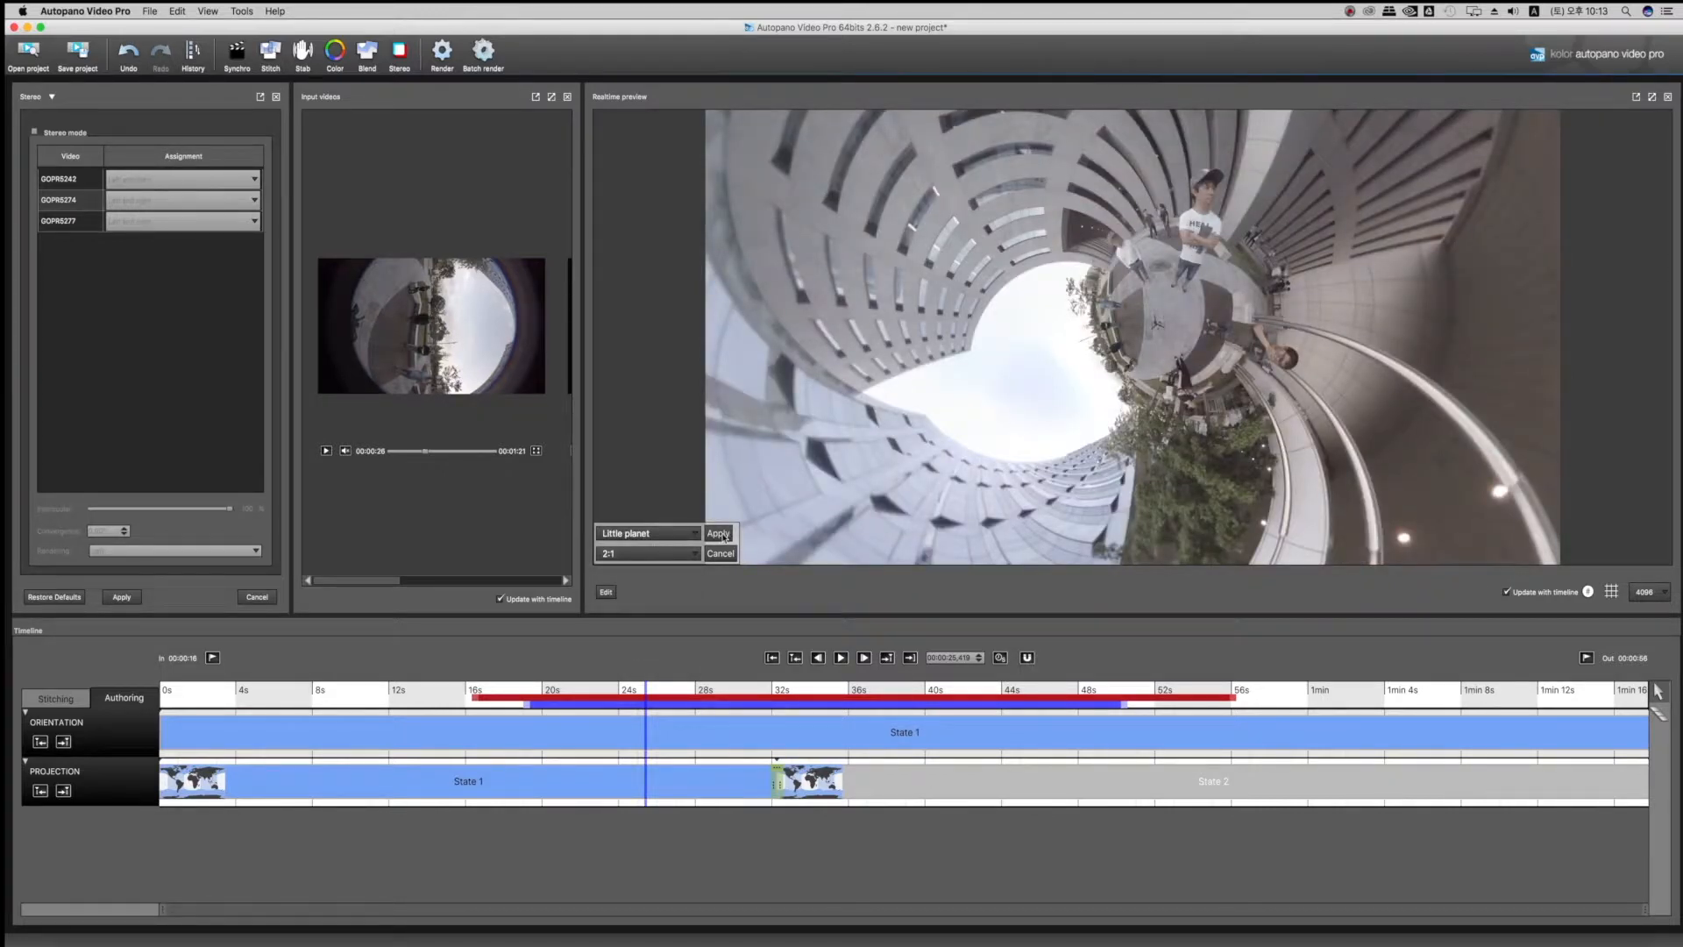
left_click(724, 536)
- Reorient the panorama to a level, upright horizon at about 35 s within the second projection state and apply it
left_click(759, 693)
left_click(834, 690)
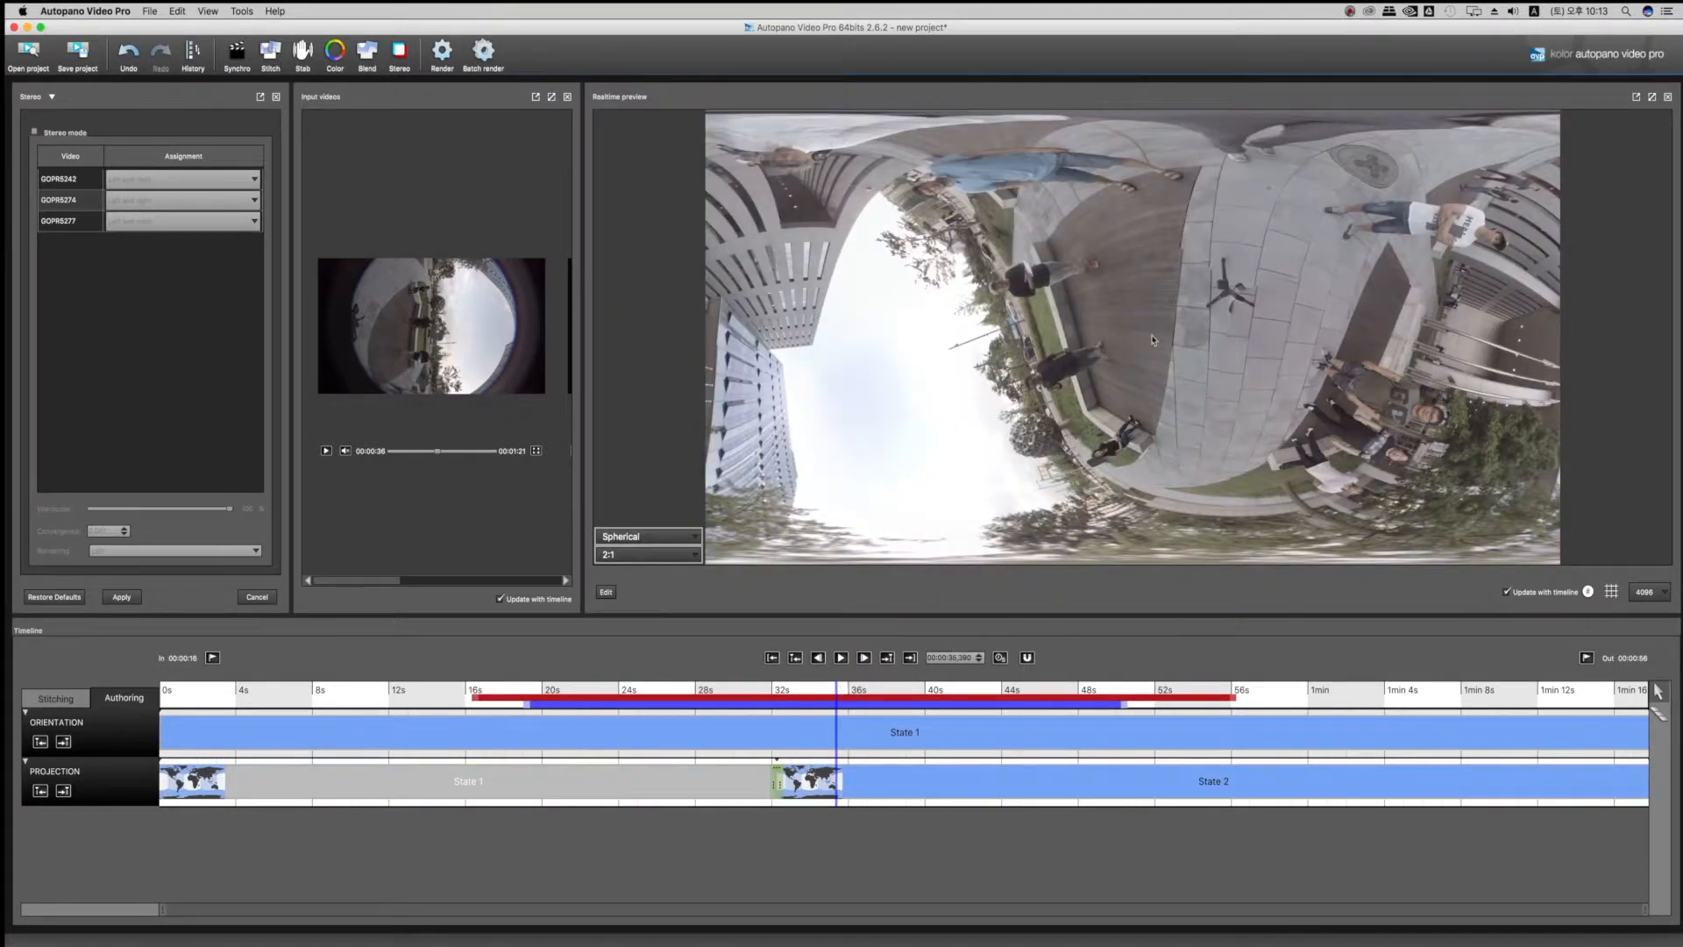
left_click(877, 690)
left_click(827, 691)
left_click_drag(1126, 361, 1270, 363)
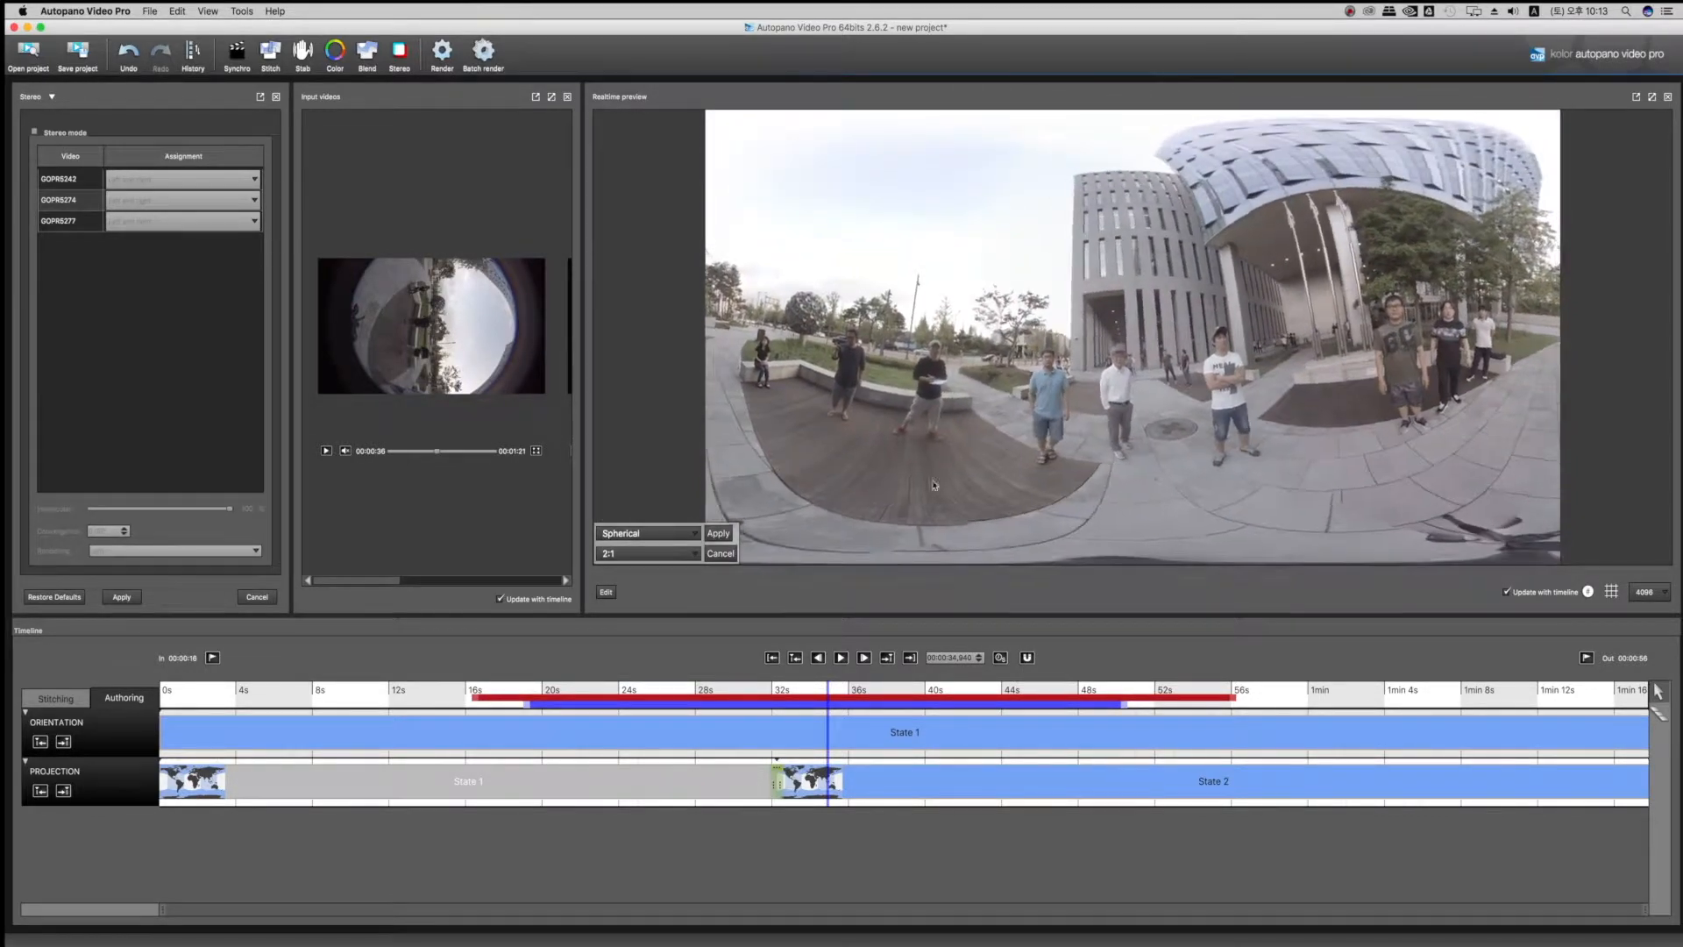
left_click(715, 532)
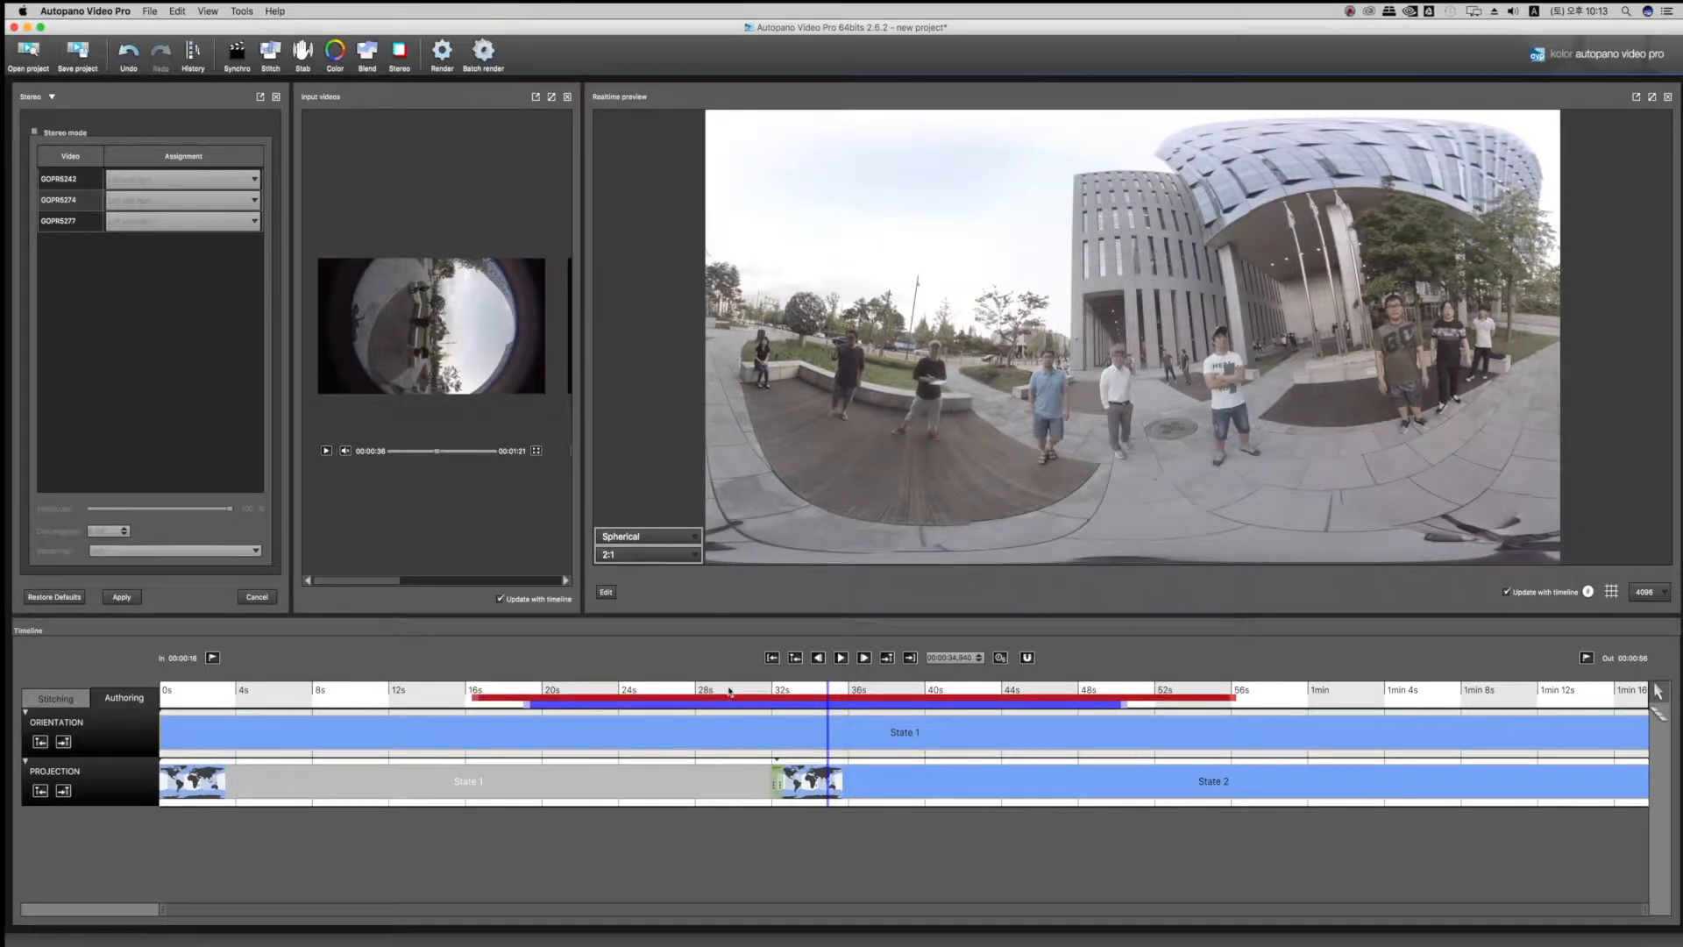
- Try rotating the Little planet view of the first projection state at about 25 s
left_click_drag(730, 692, 649, 695)
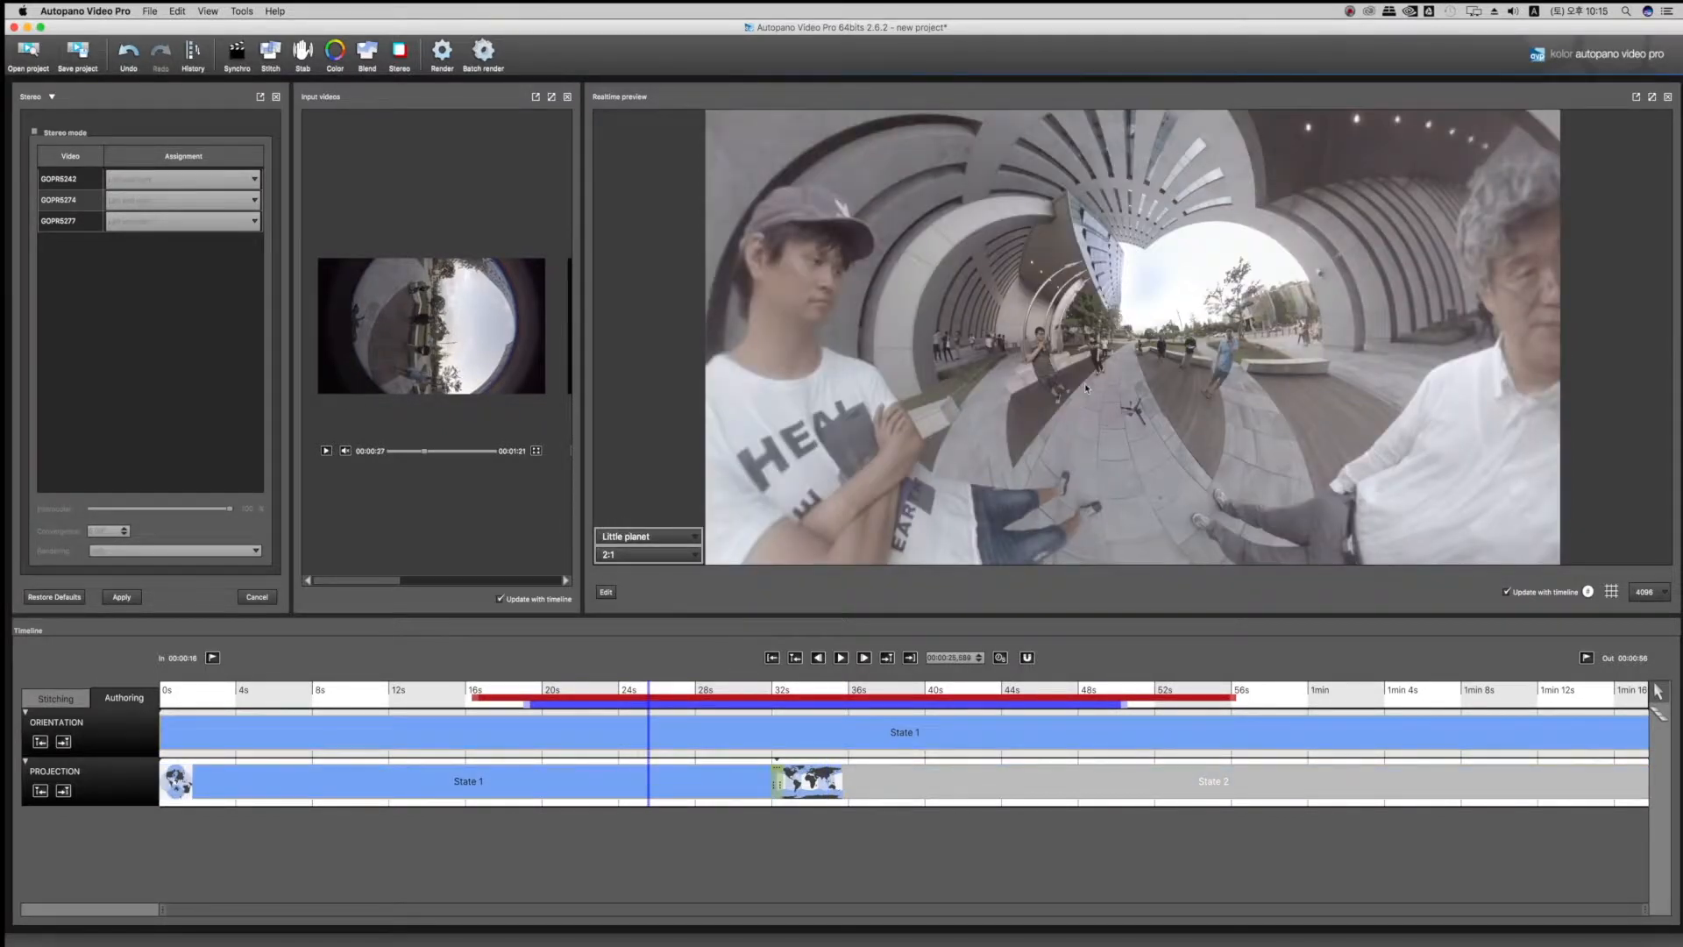
left_click_drag(1085, 387, 1163, 341)
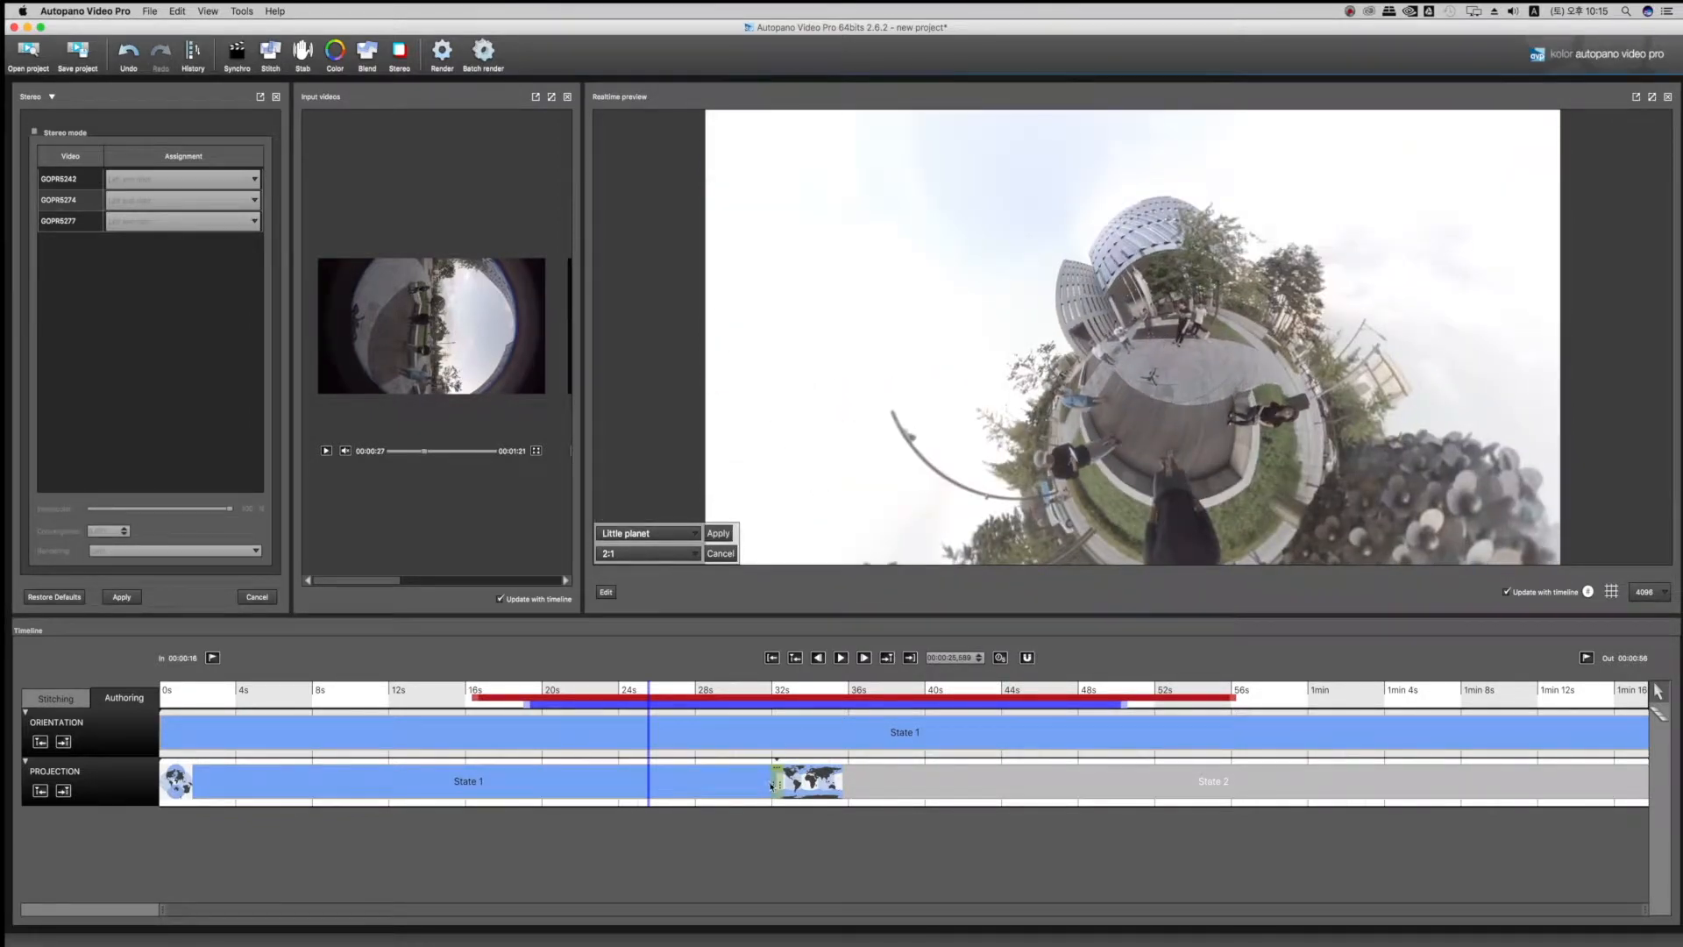
- Add a short transition between the two projection states starting at about 31 s and play it back
mouse_move(771, 786)
left_mouse_down()
mouse_move(721, 792)
mouse_move(761, 785)
left_mouse_up()
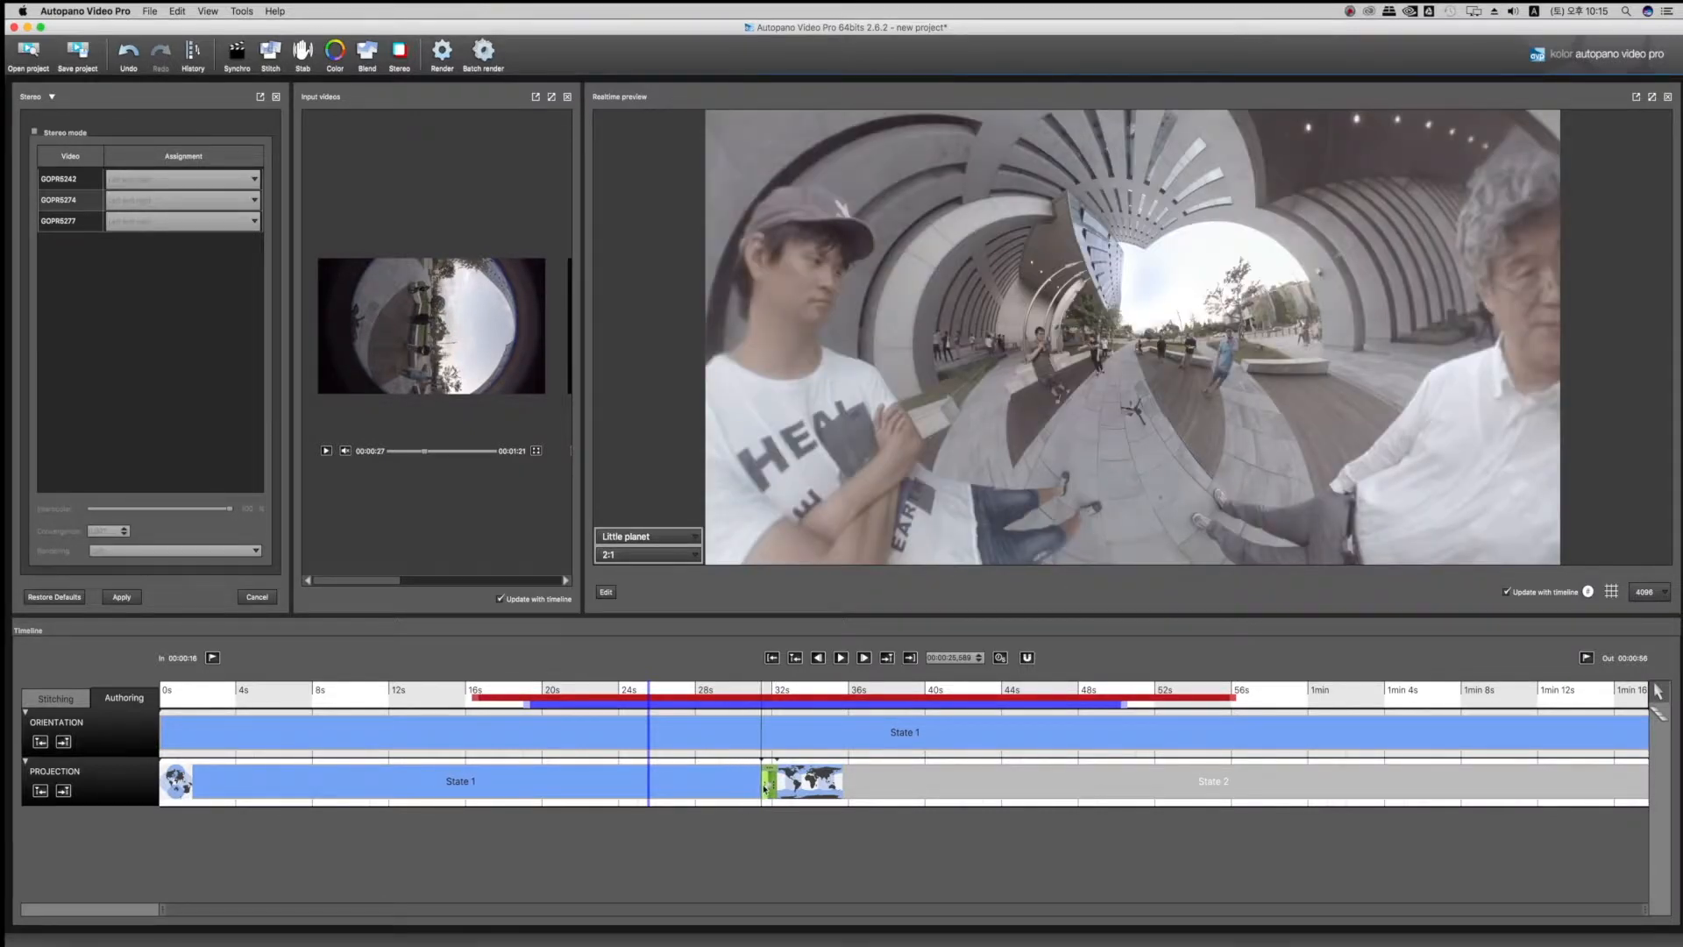
left_click(752, 693)
key("space")
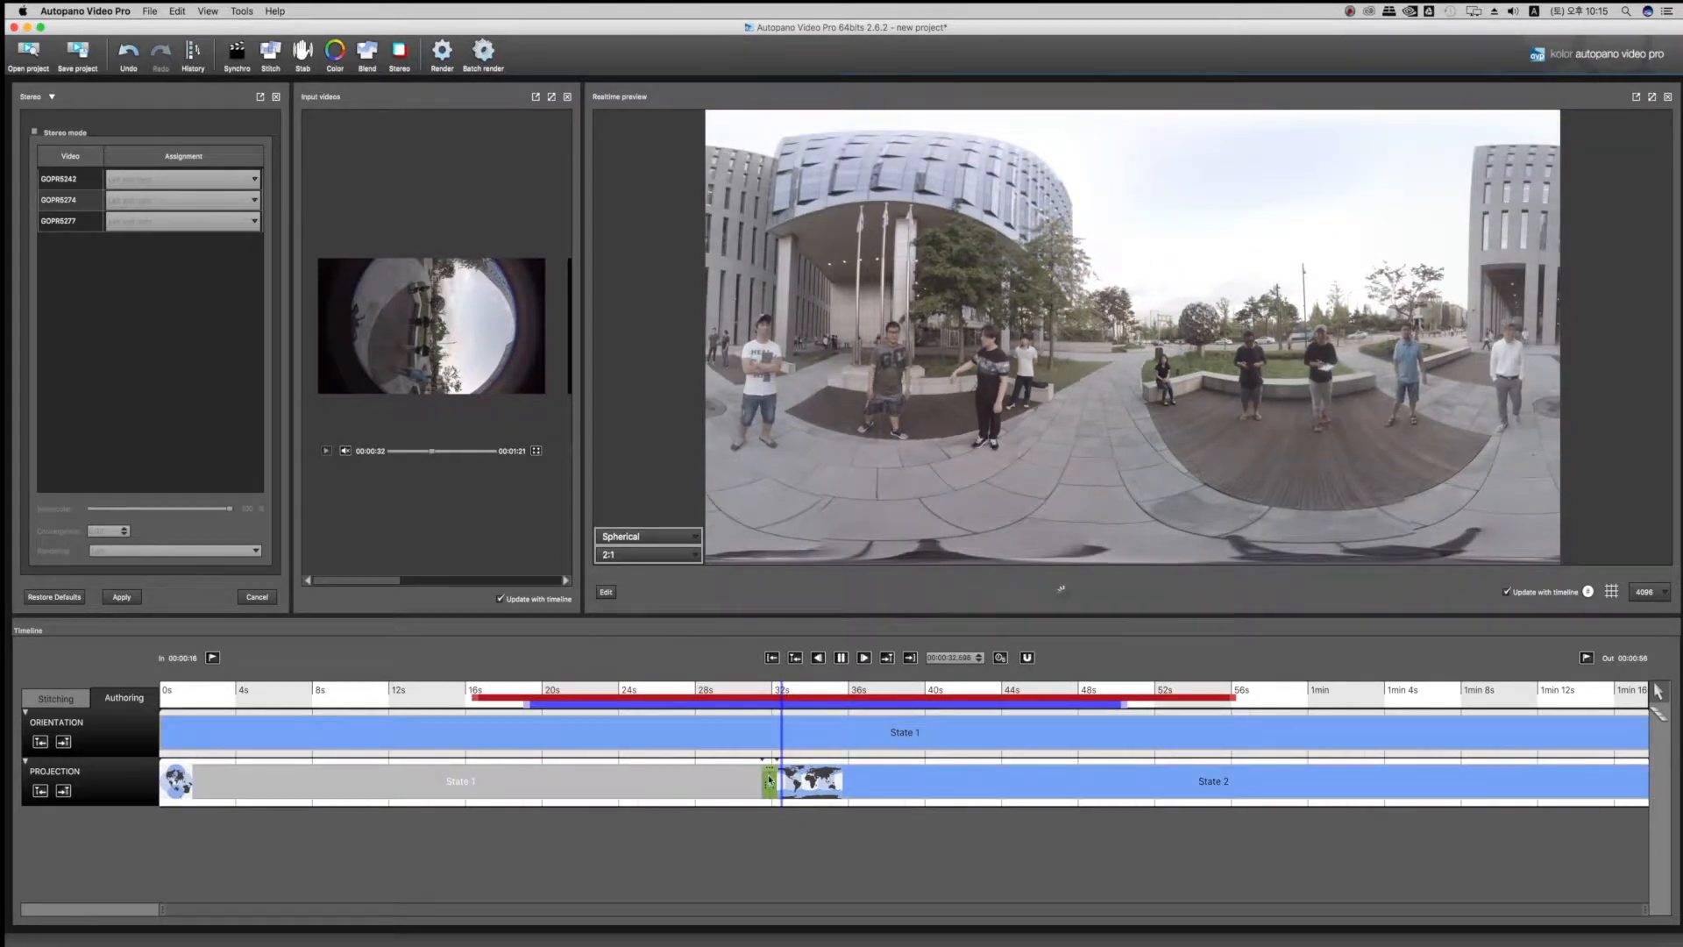
- Lengthen the projection transition to start at about 29 s, play it back, and check the states on either side
left_click_drag(765, 788, 725, 783)
left_click(720, 690)
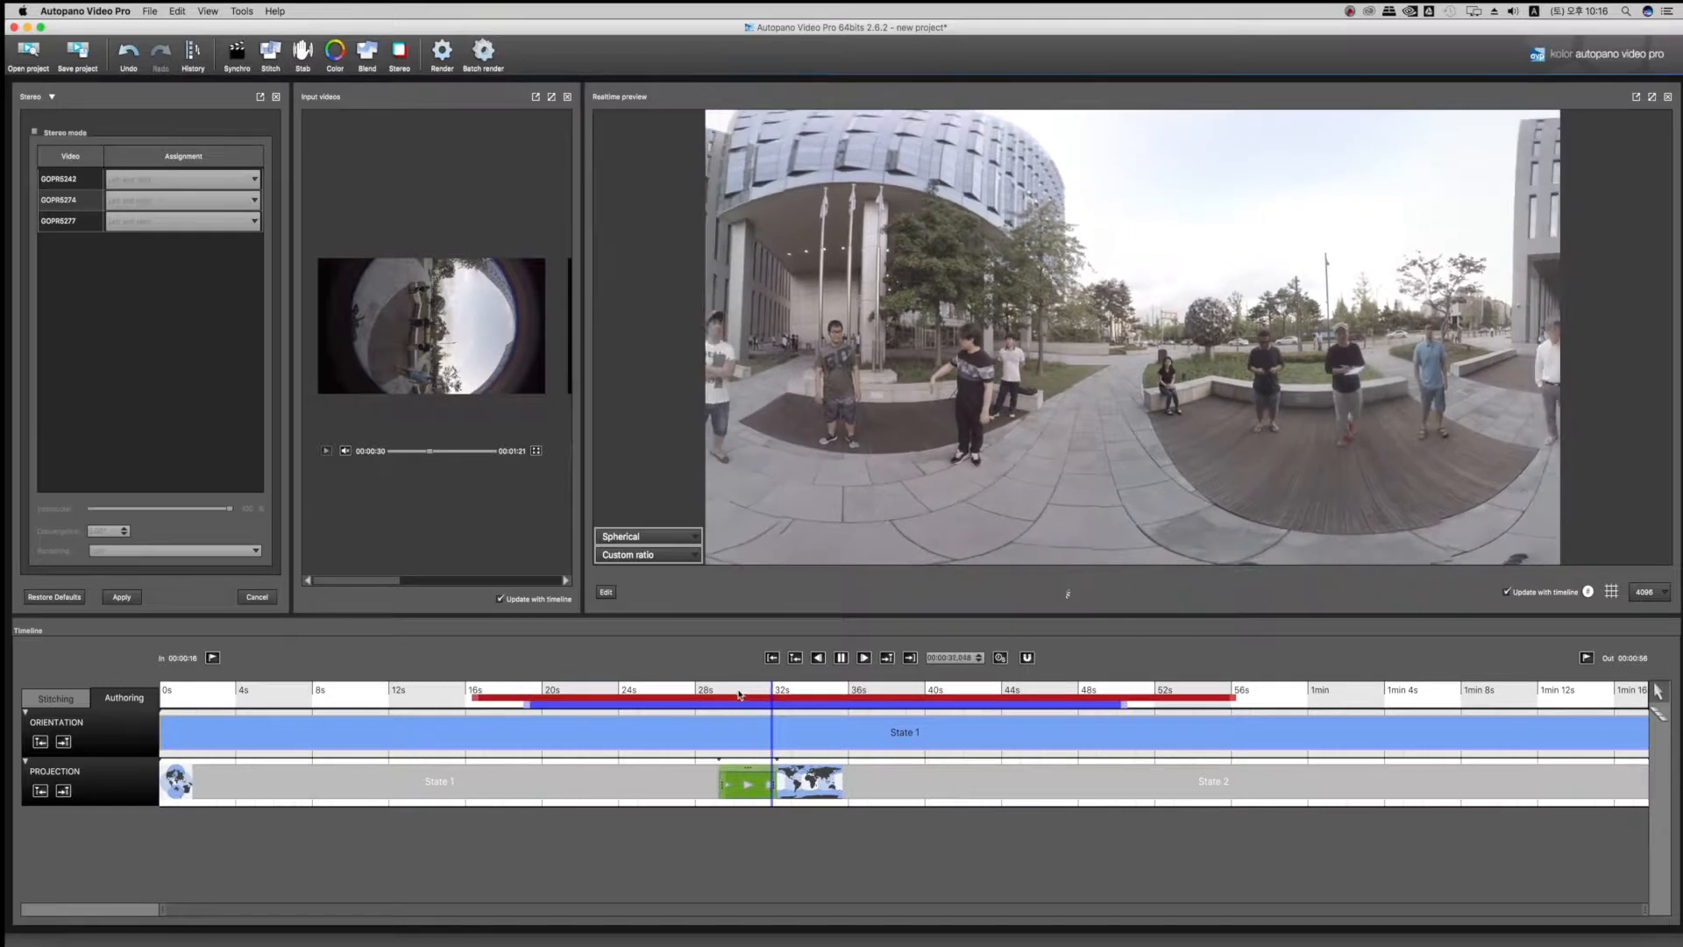
left_click(841, 658)
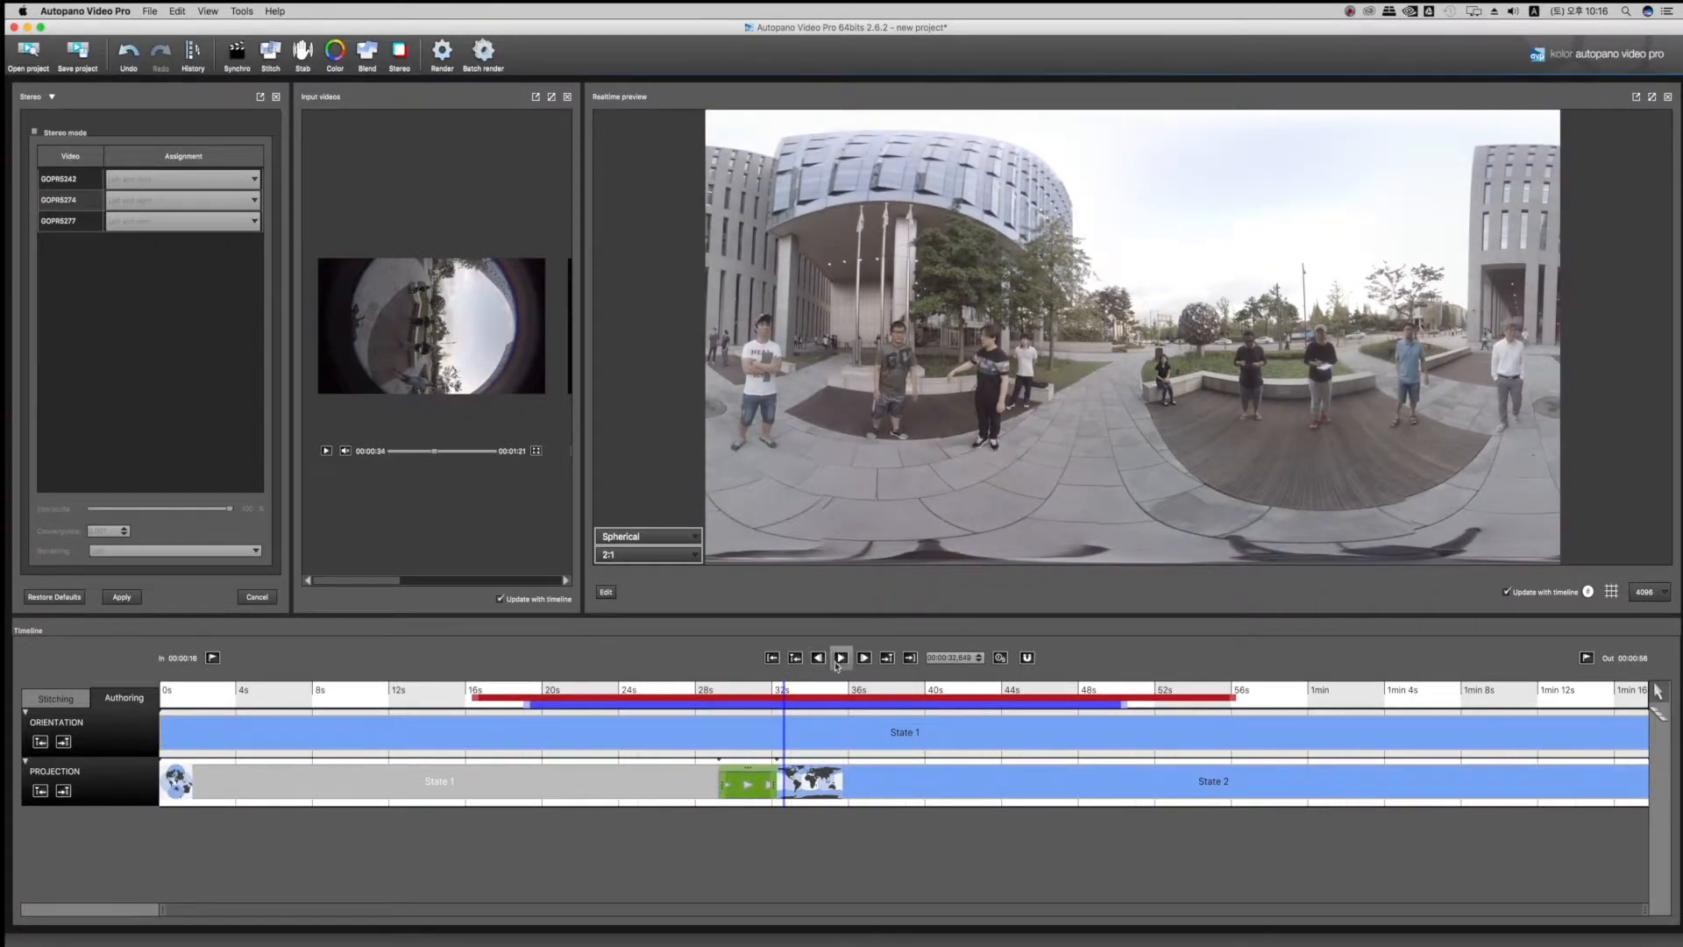
left_click(703, 691)
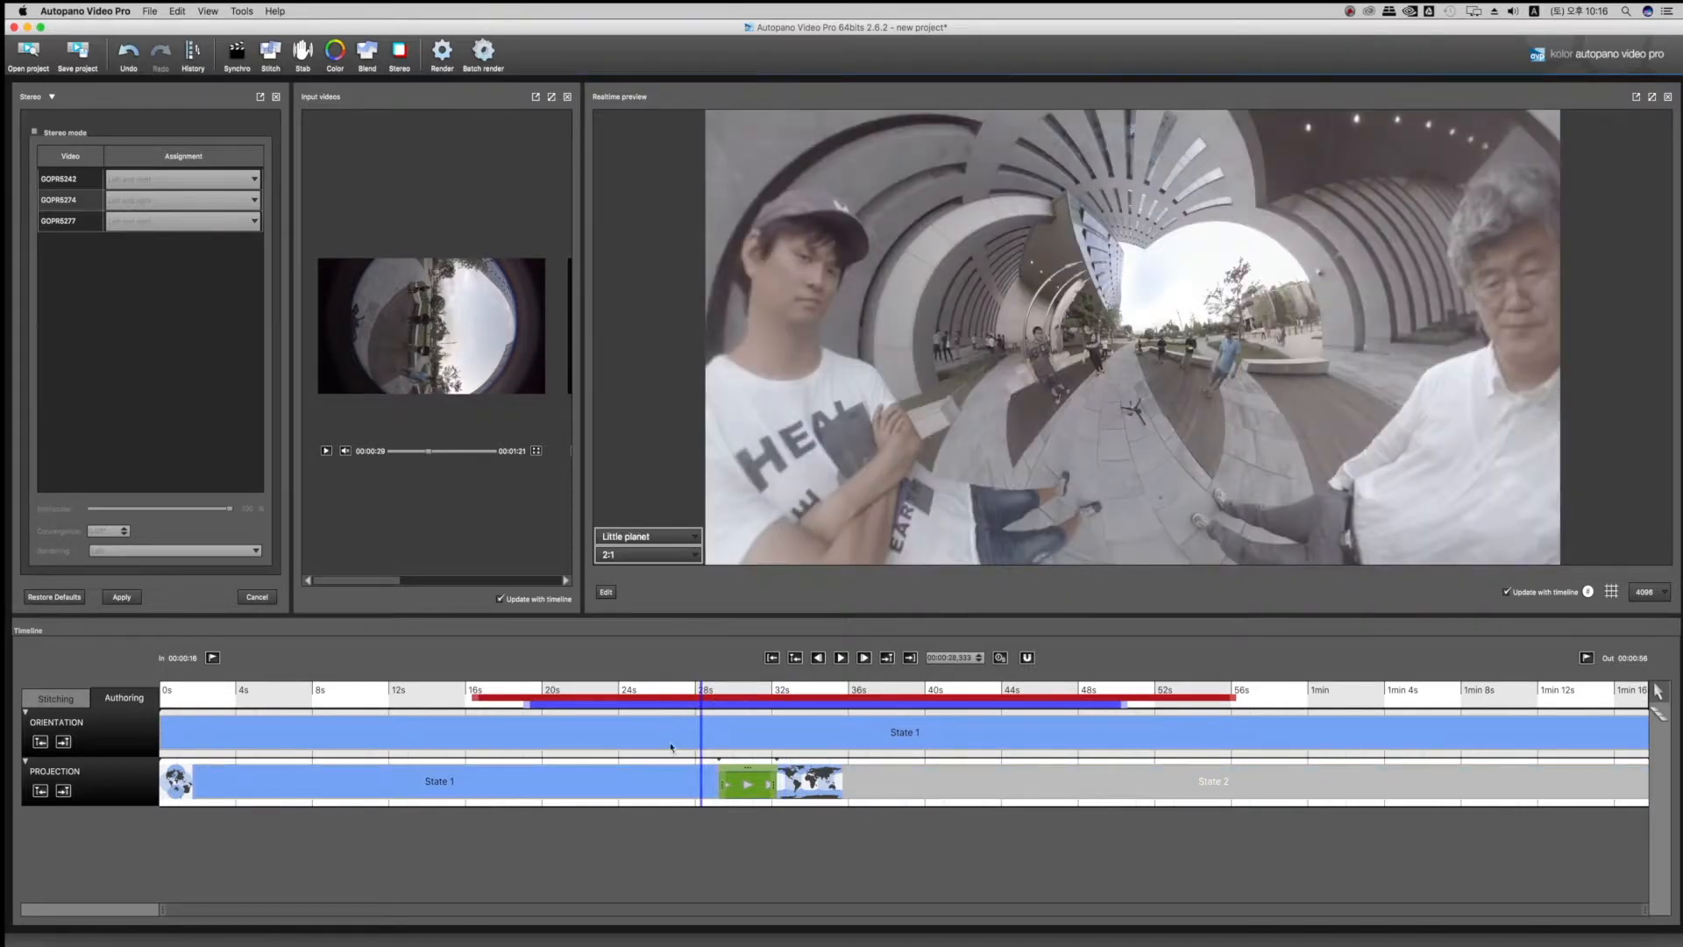
left_click(956, 692)
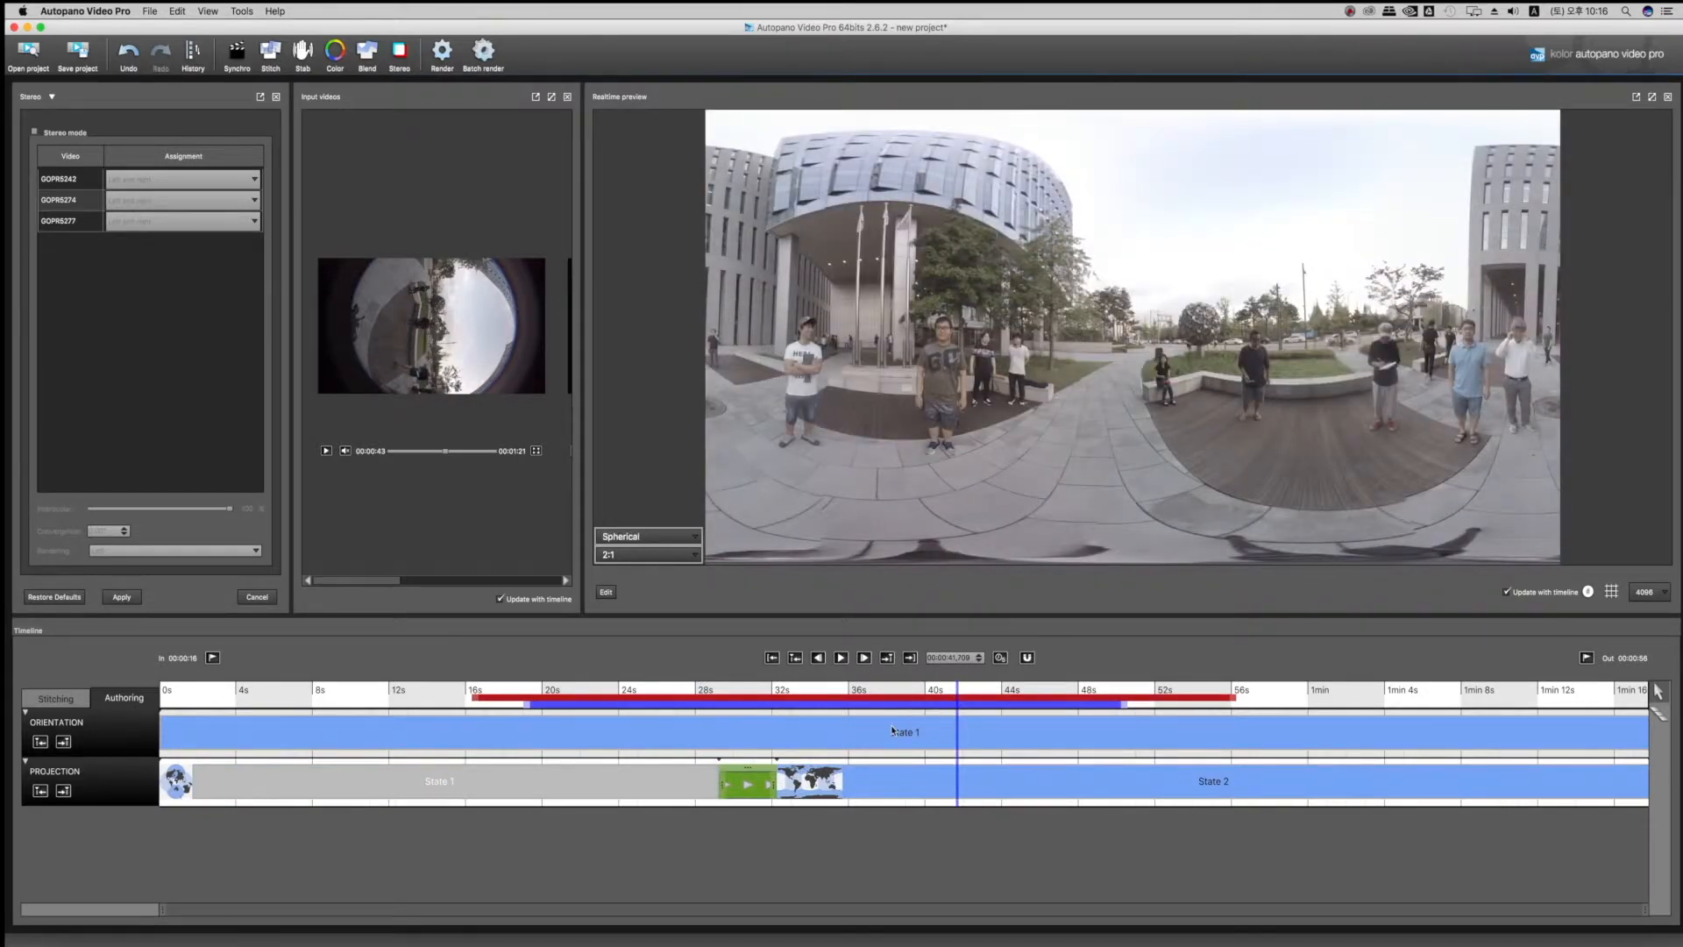
- Edit the transition between the projection states and set its interpolation type to Elastic in
left_click_drag(749, 769, 753, 767)
right_click(756, 771)
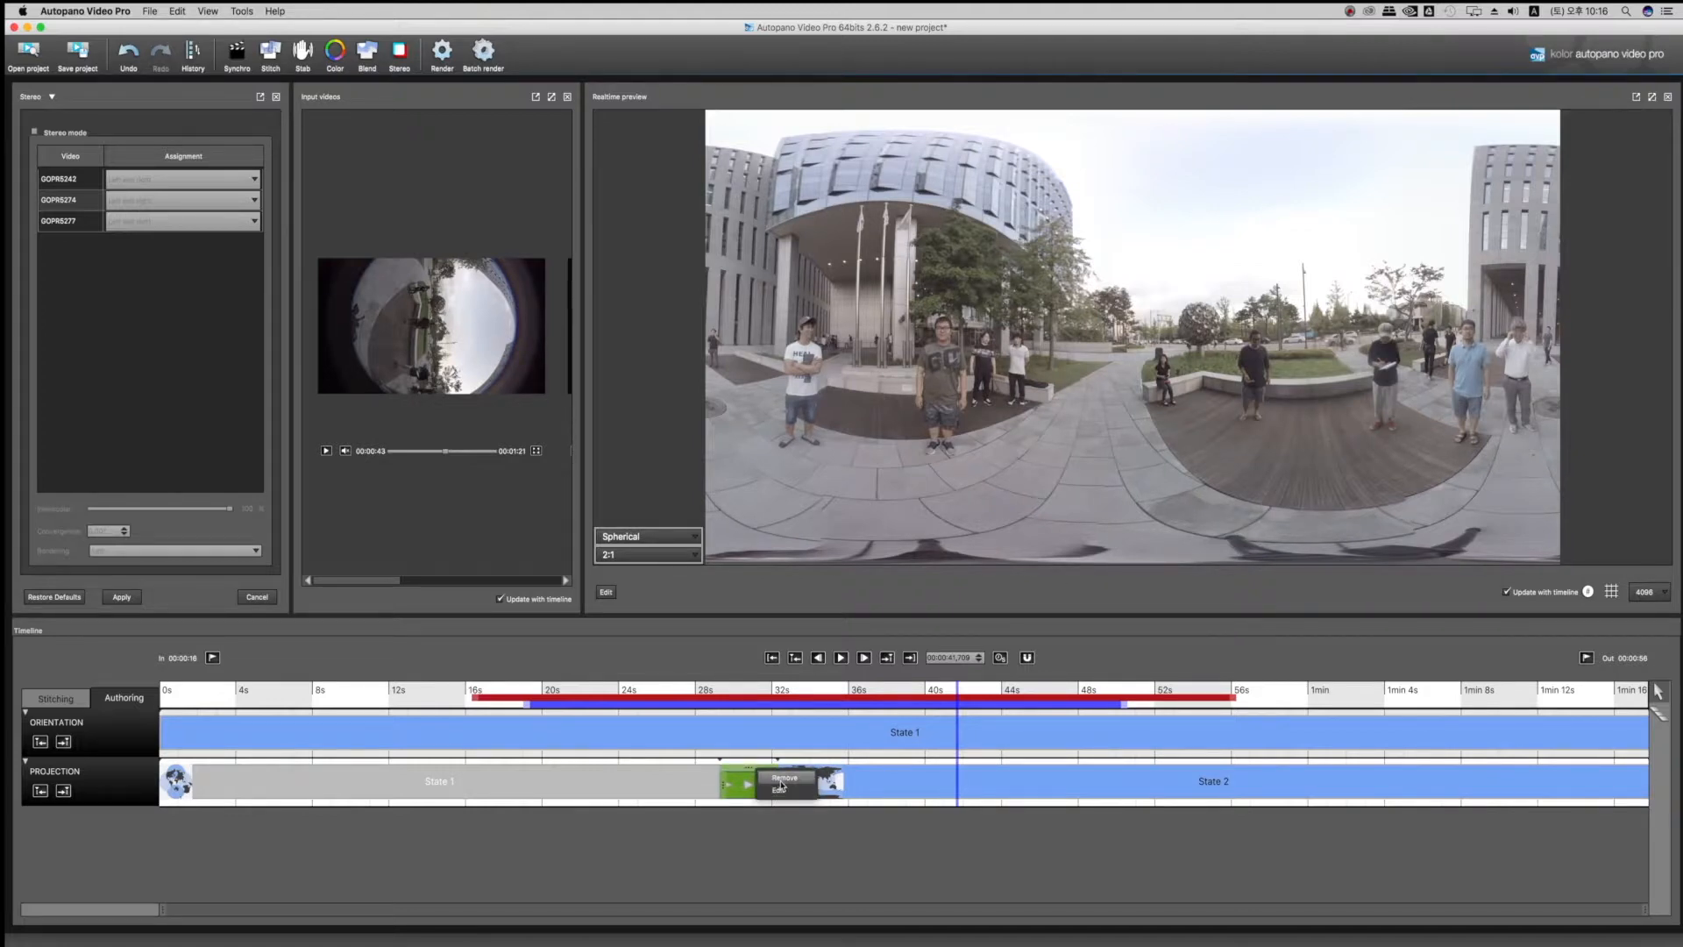
left_click(778, 790)
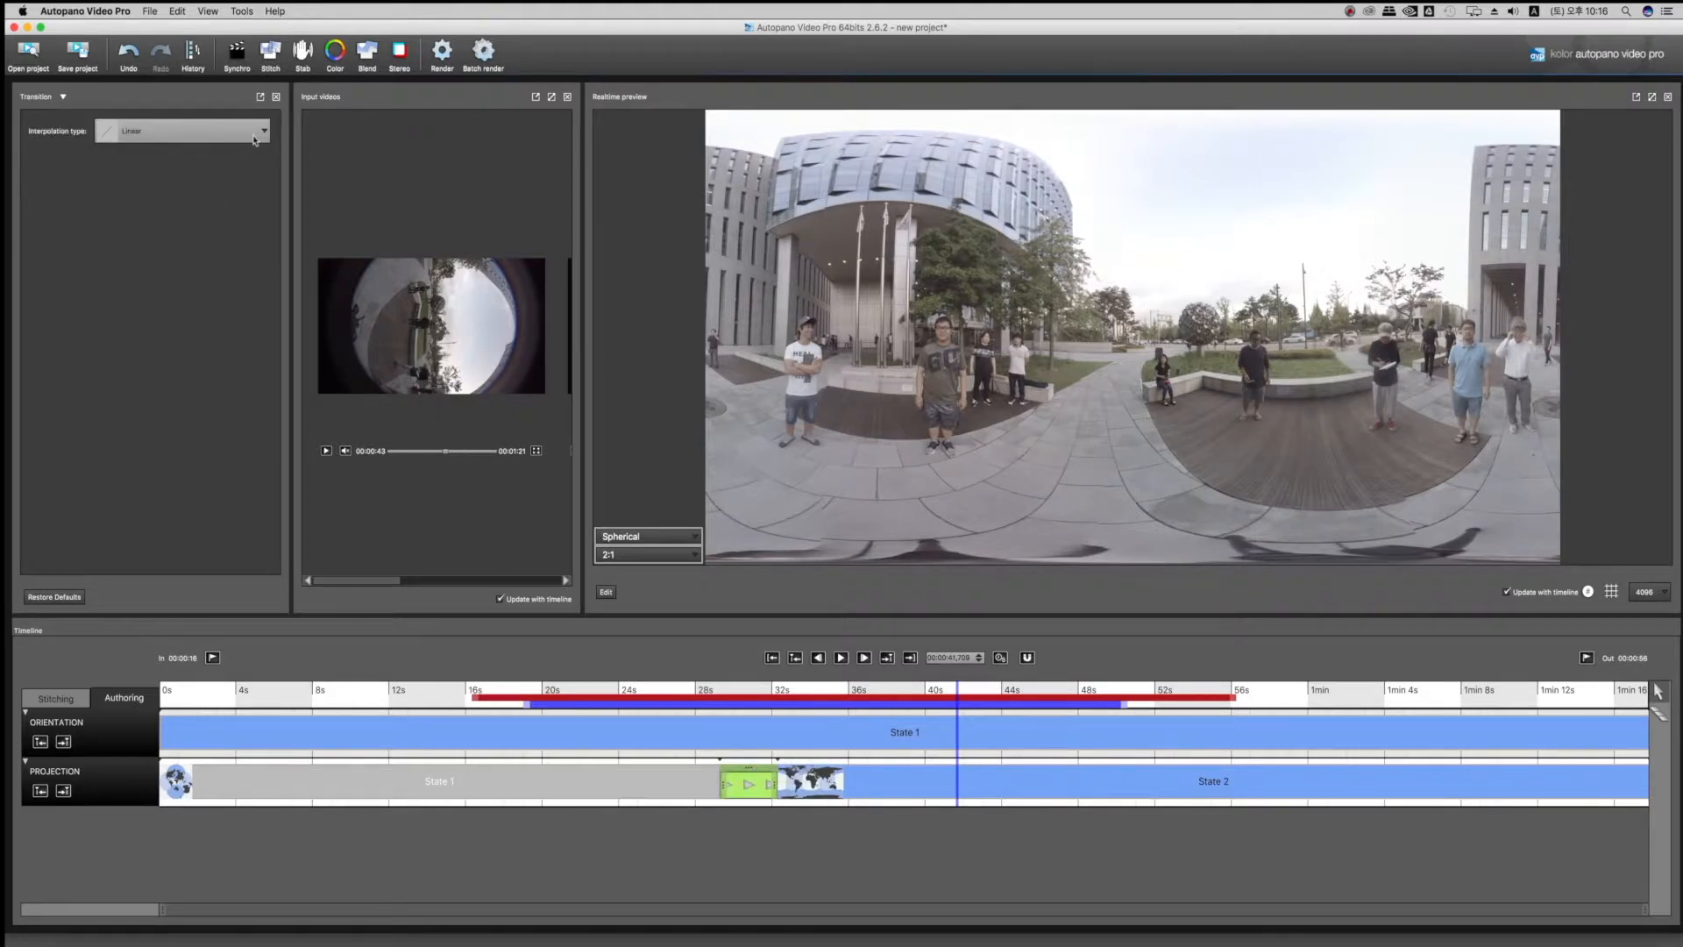
left_click(263, 132)
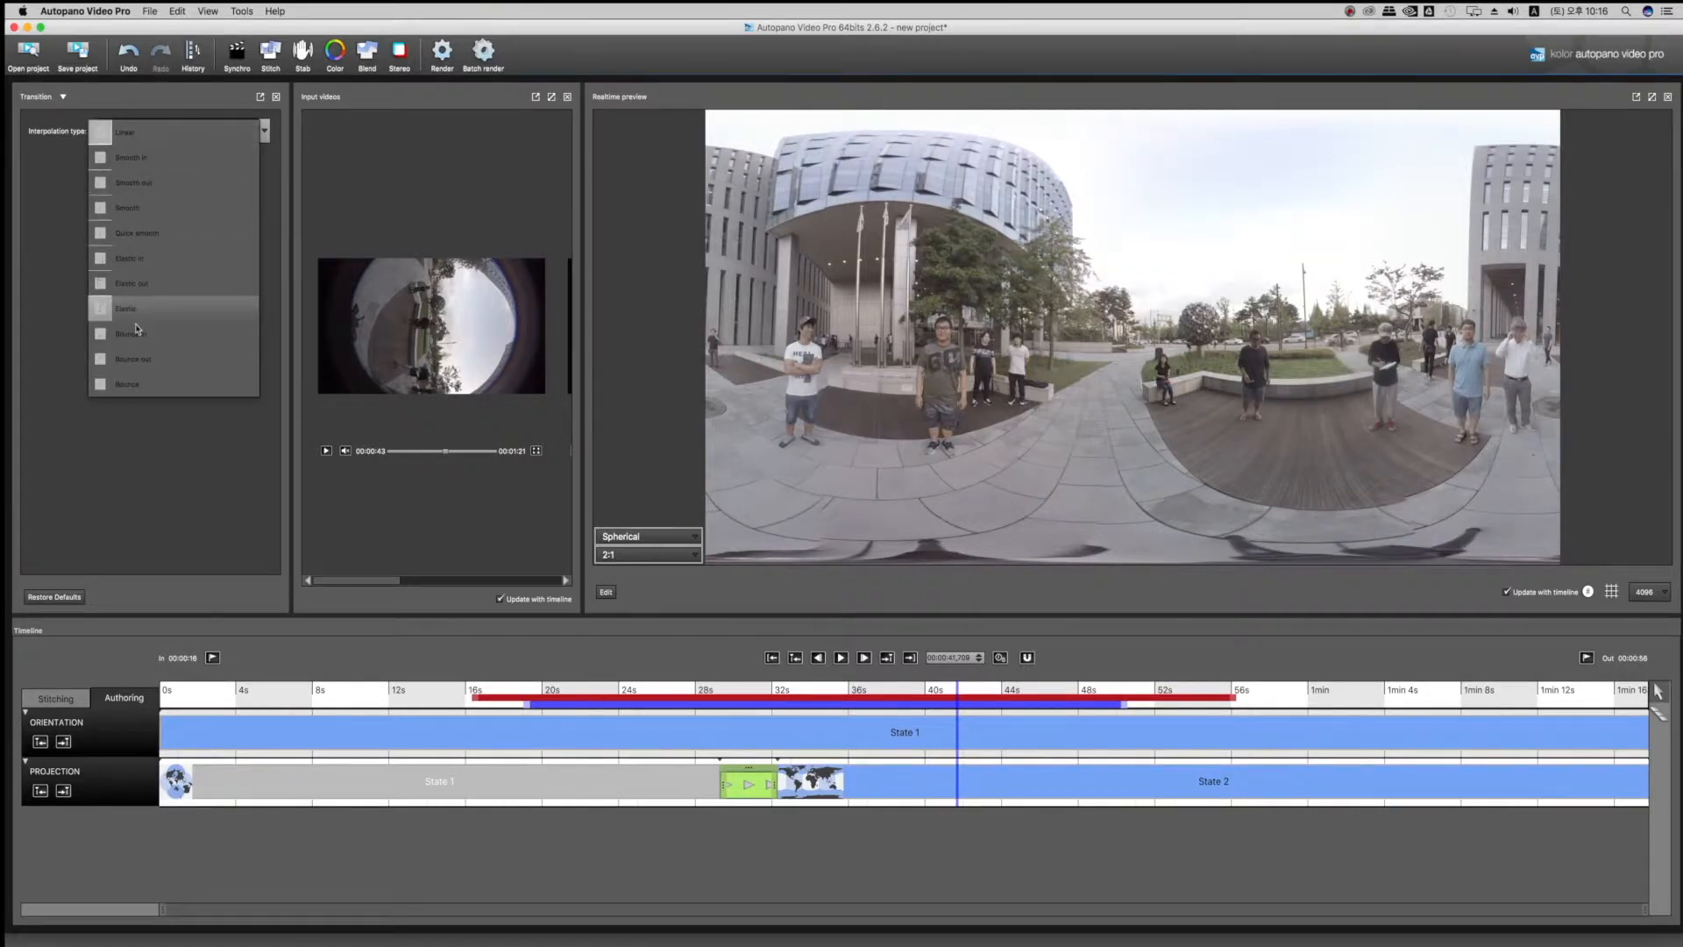
left_click(140, 261)
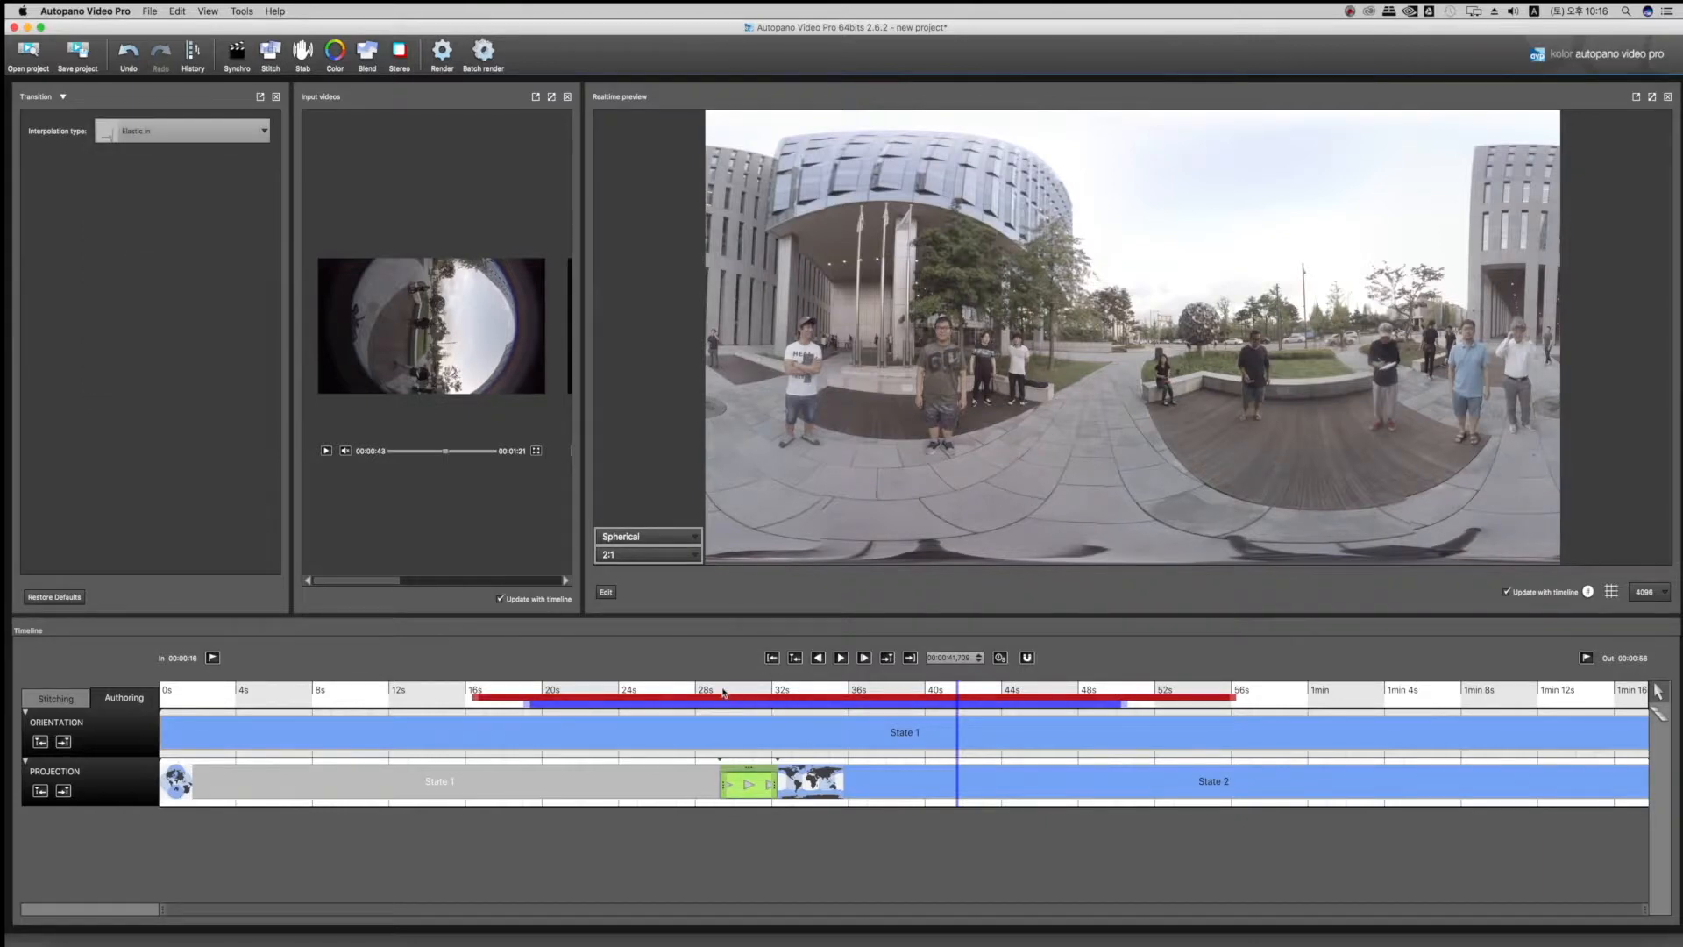
- Play back the transition from about 29 s and check the second projection state at about 36 s
left_click_drag(724, 693, 731, 693)
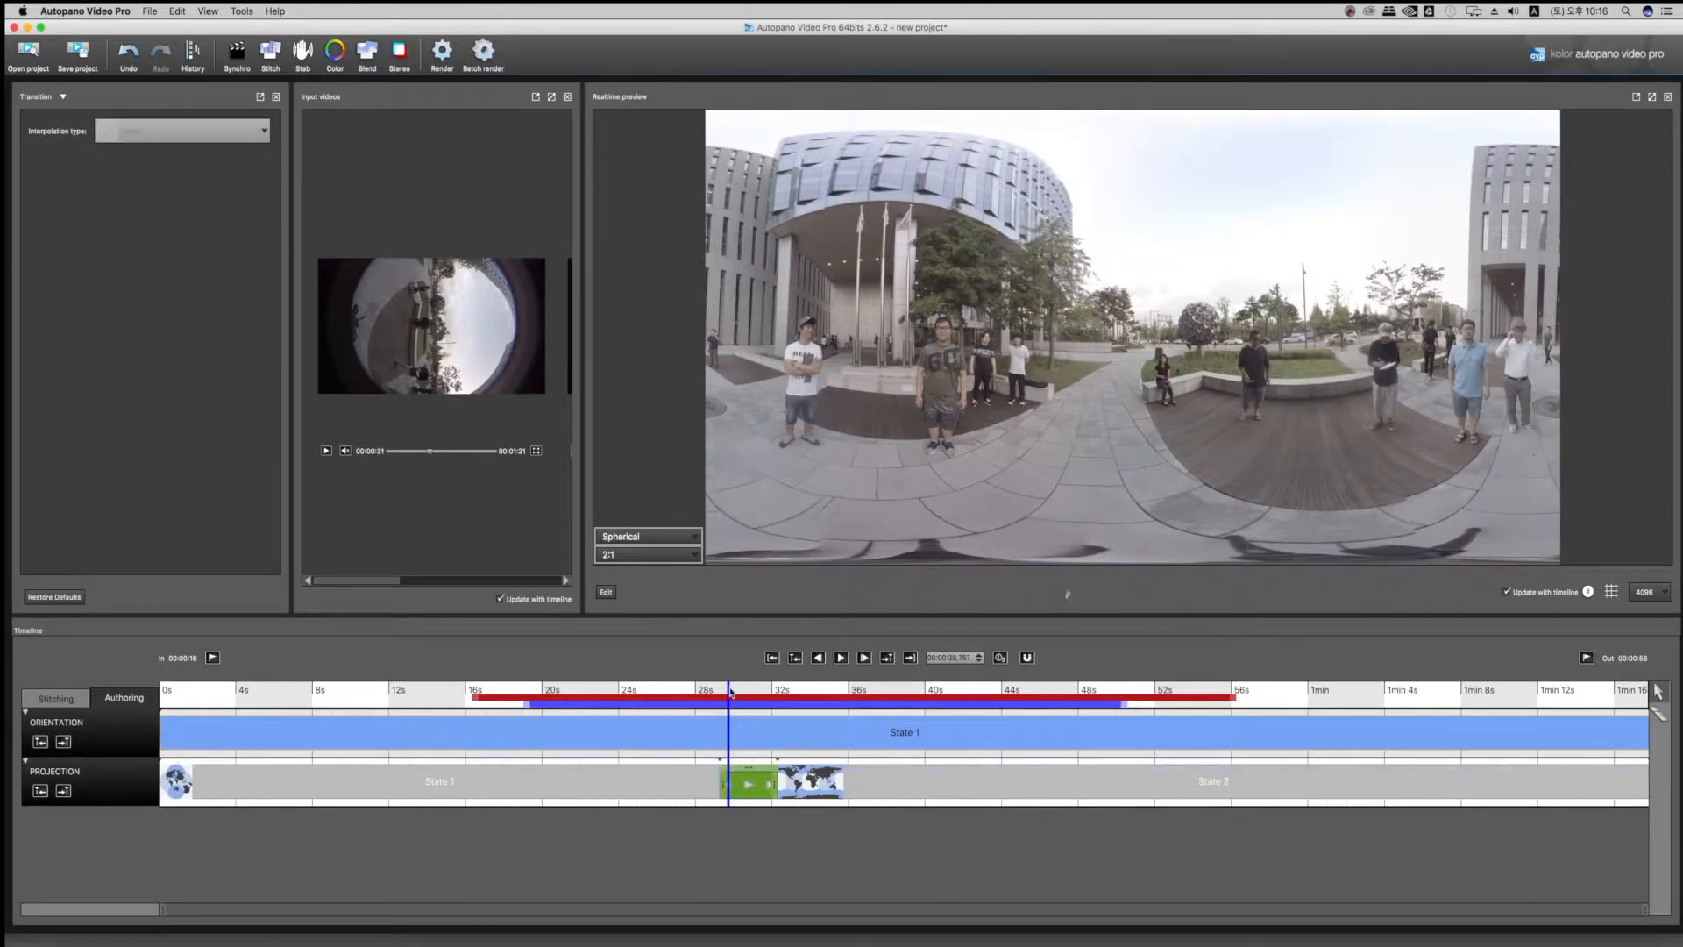
key("space")
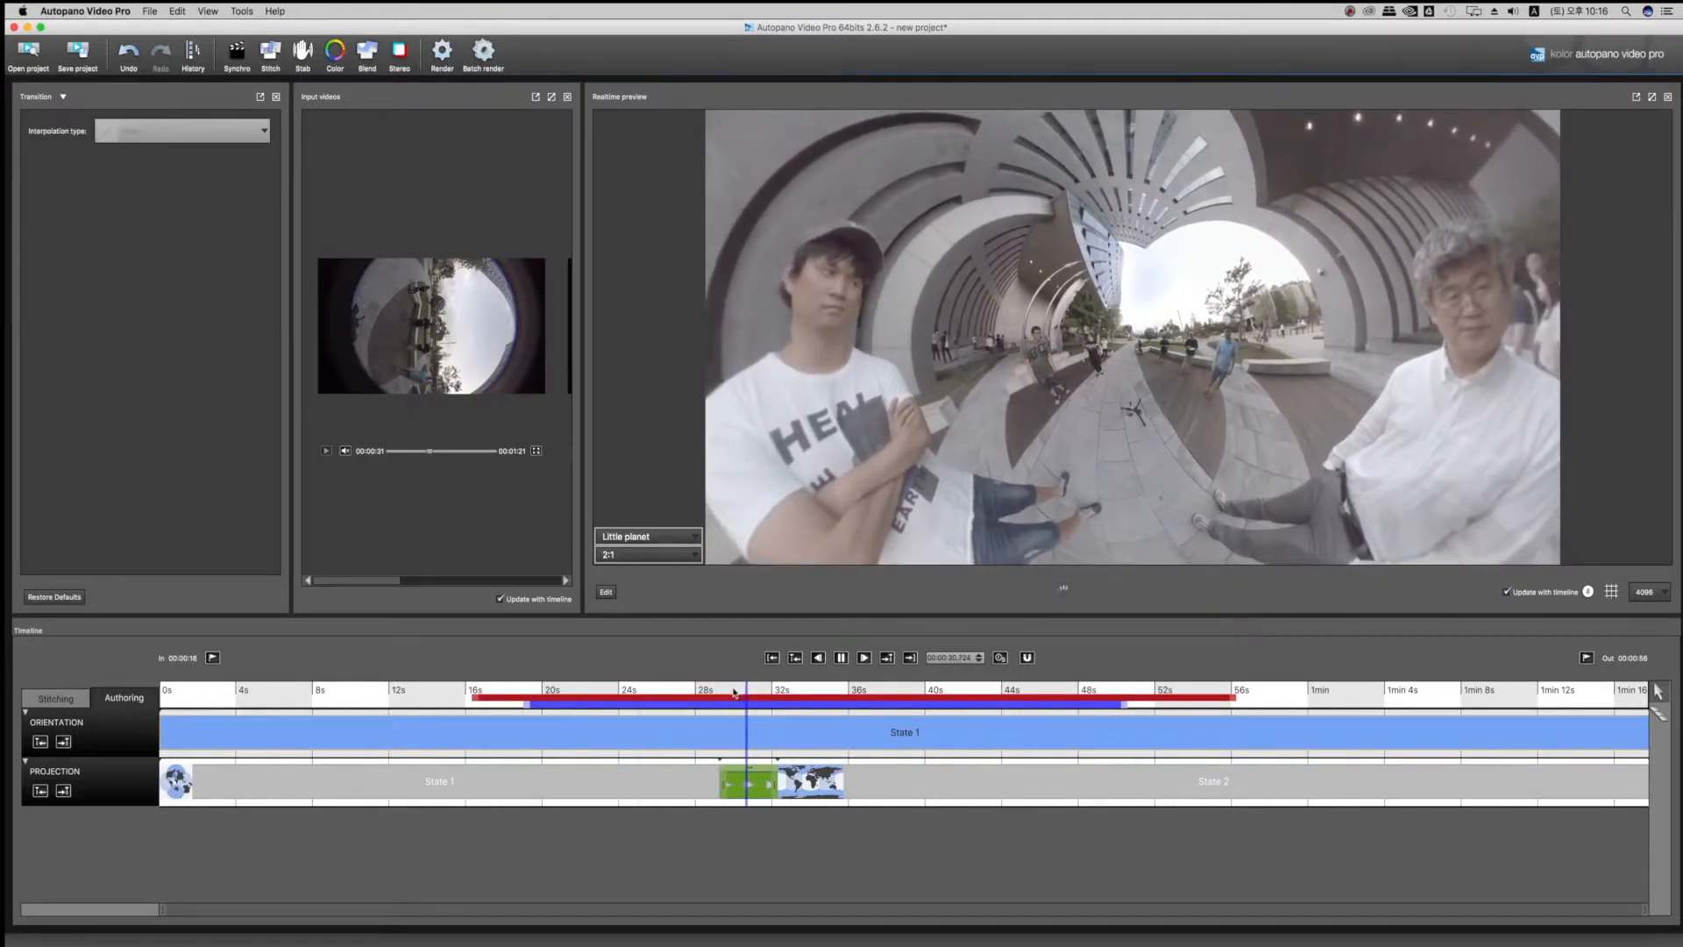
key("space")
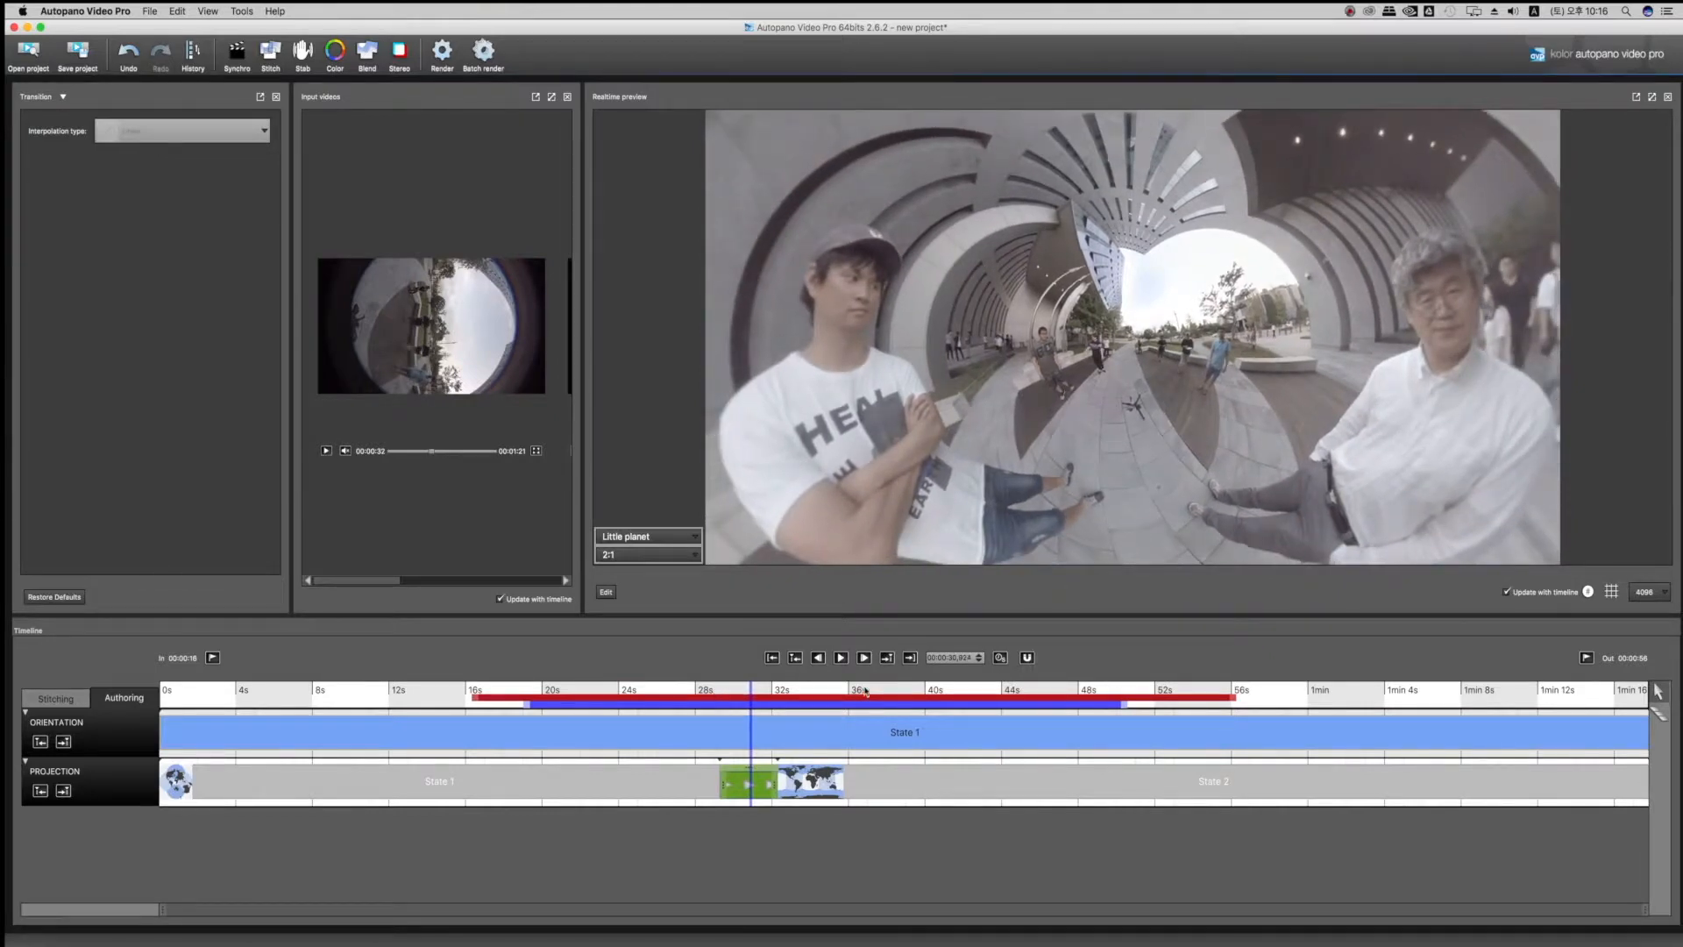
left_click(865, 689)
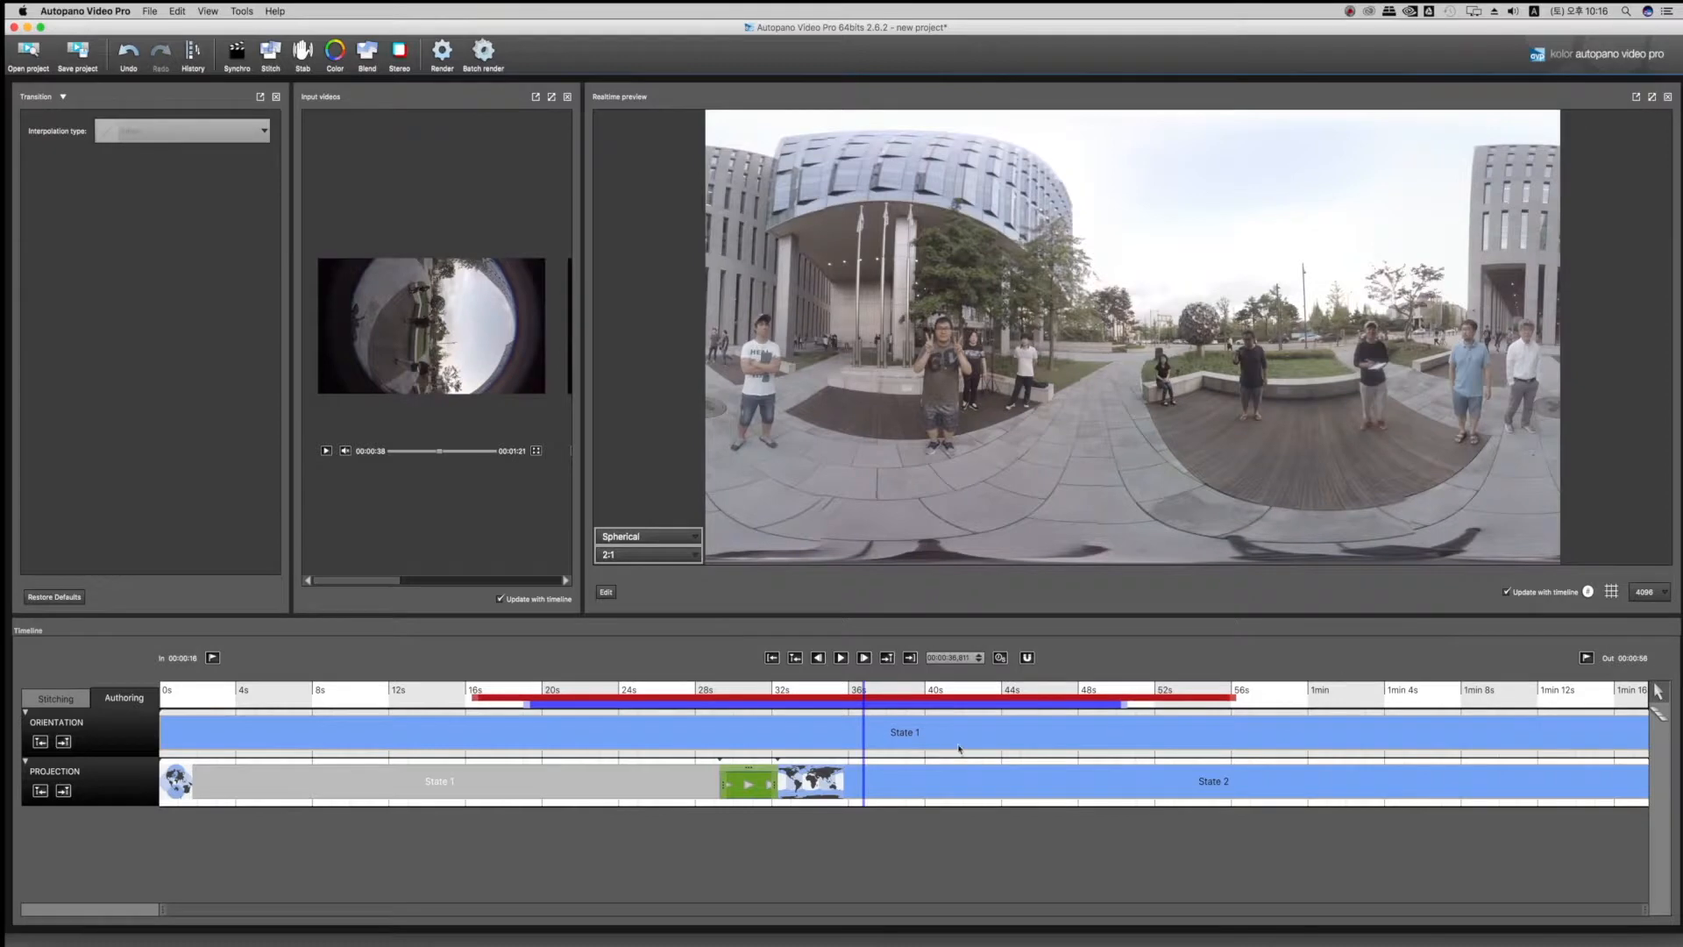
- Set the realtime preview resolution to 1024 and play back the second projection state from about 36 s
left_click(1665, 592)
left_click(1645, 569)
left_click(846, 663)
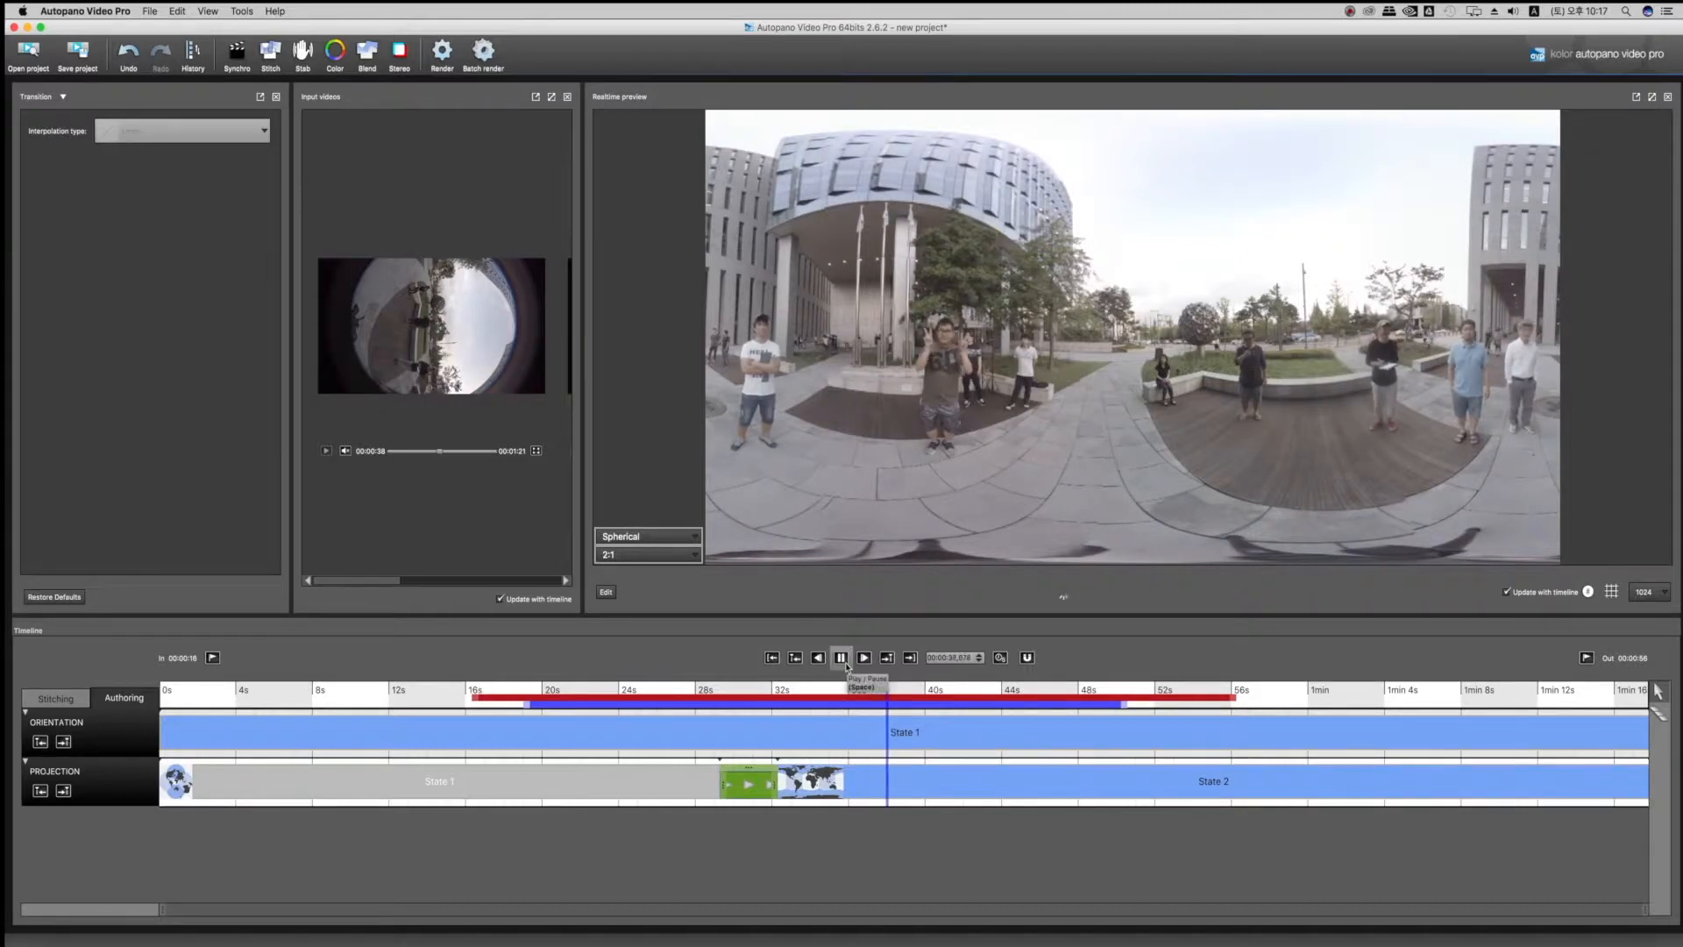
left_click(841, 658)
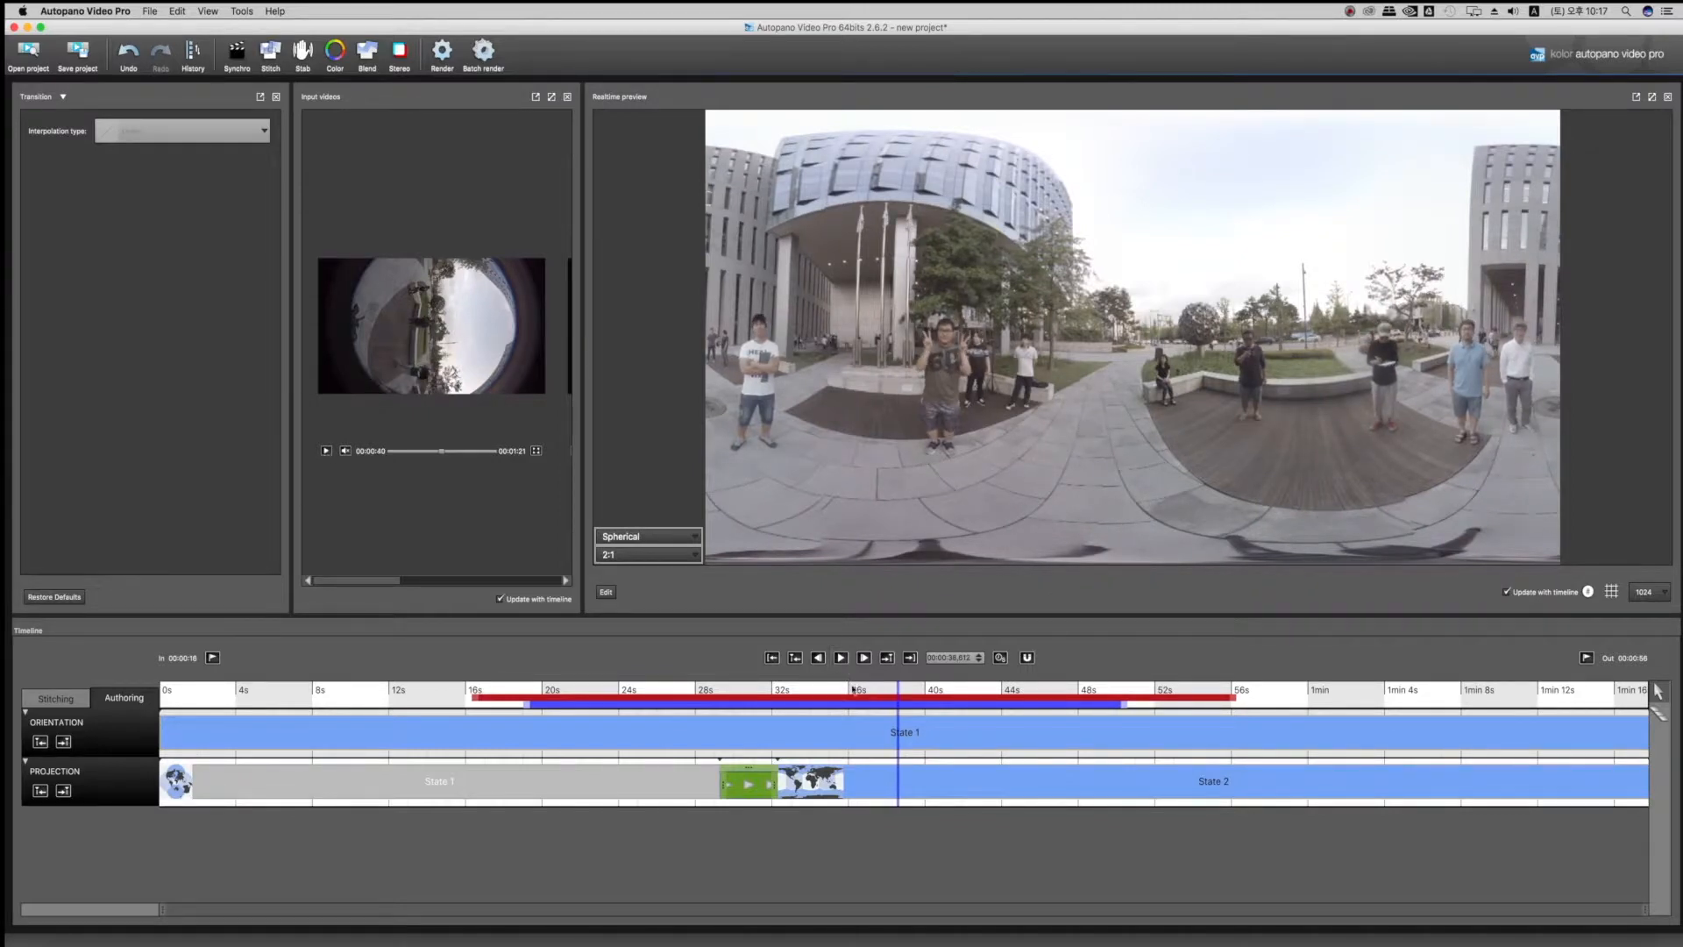
left_click(879, 692)
- Remove the transition between the two projection states on the Projection track
left_click(746, 776)
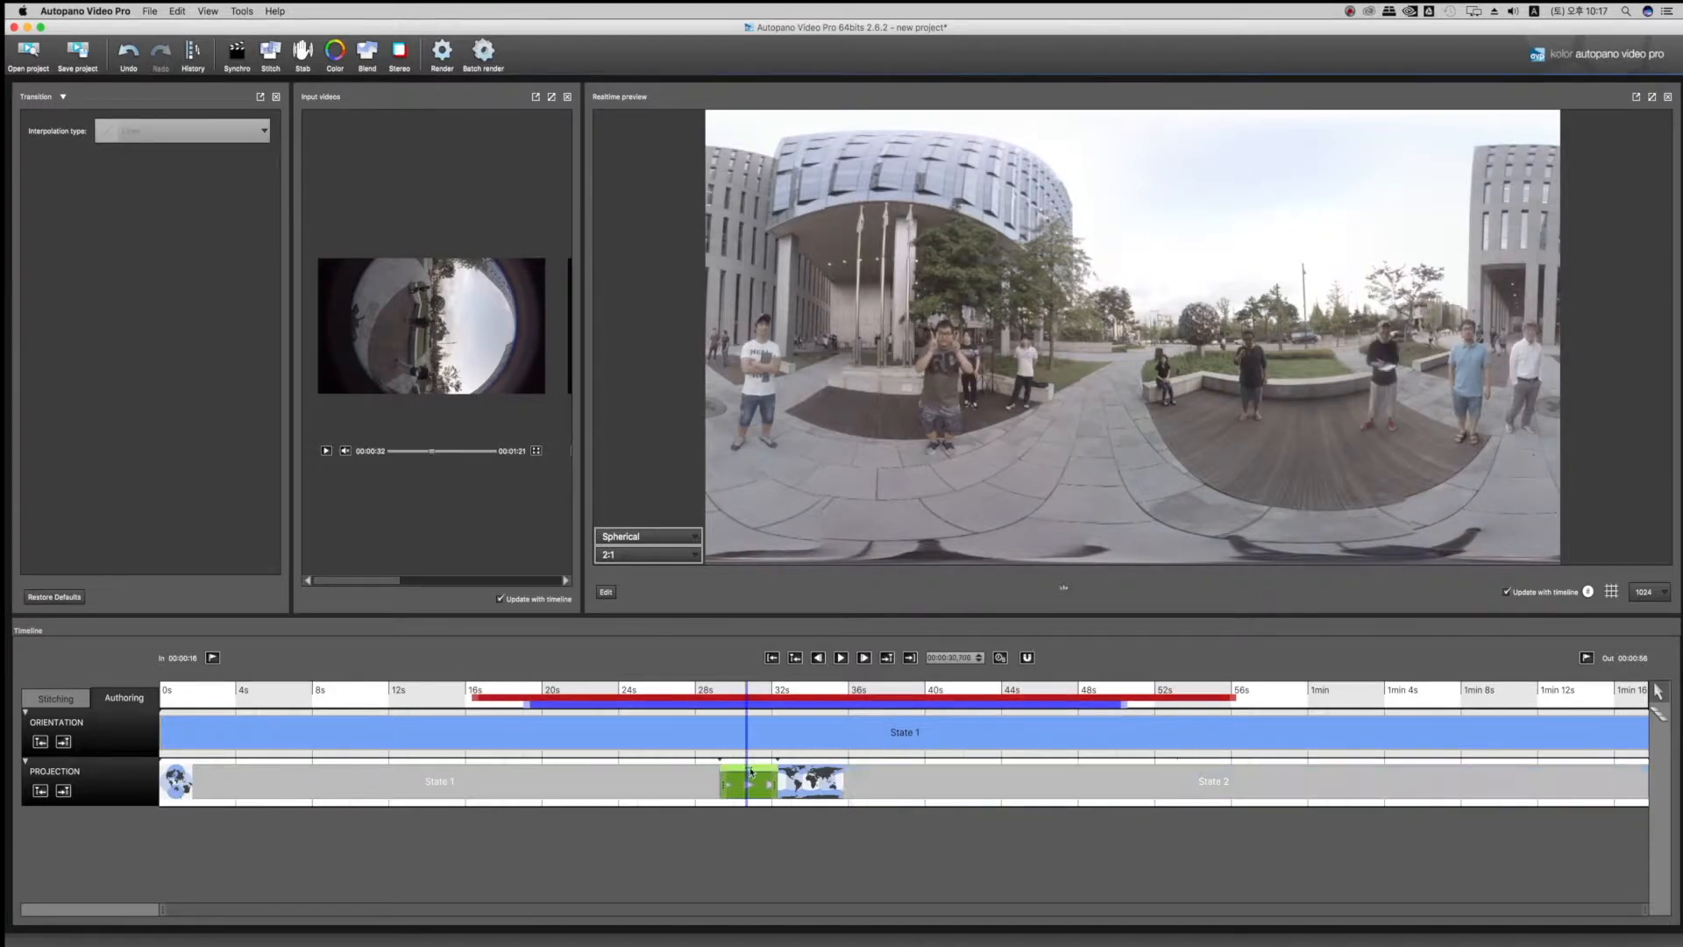
right_click(751, 773)
left_click(773, 779)
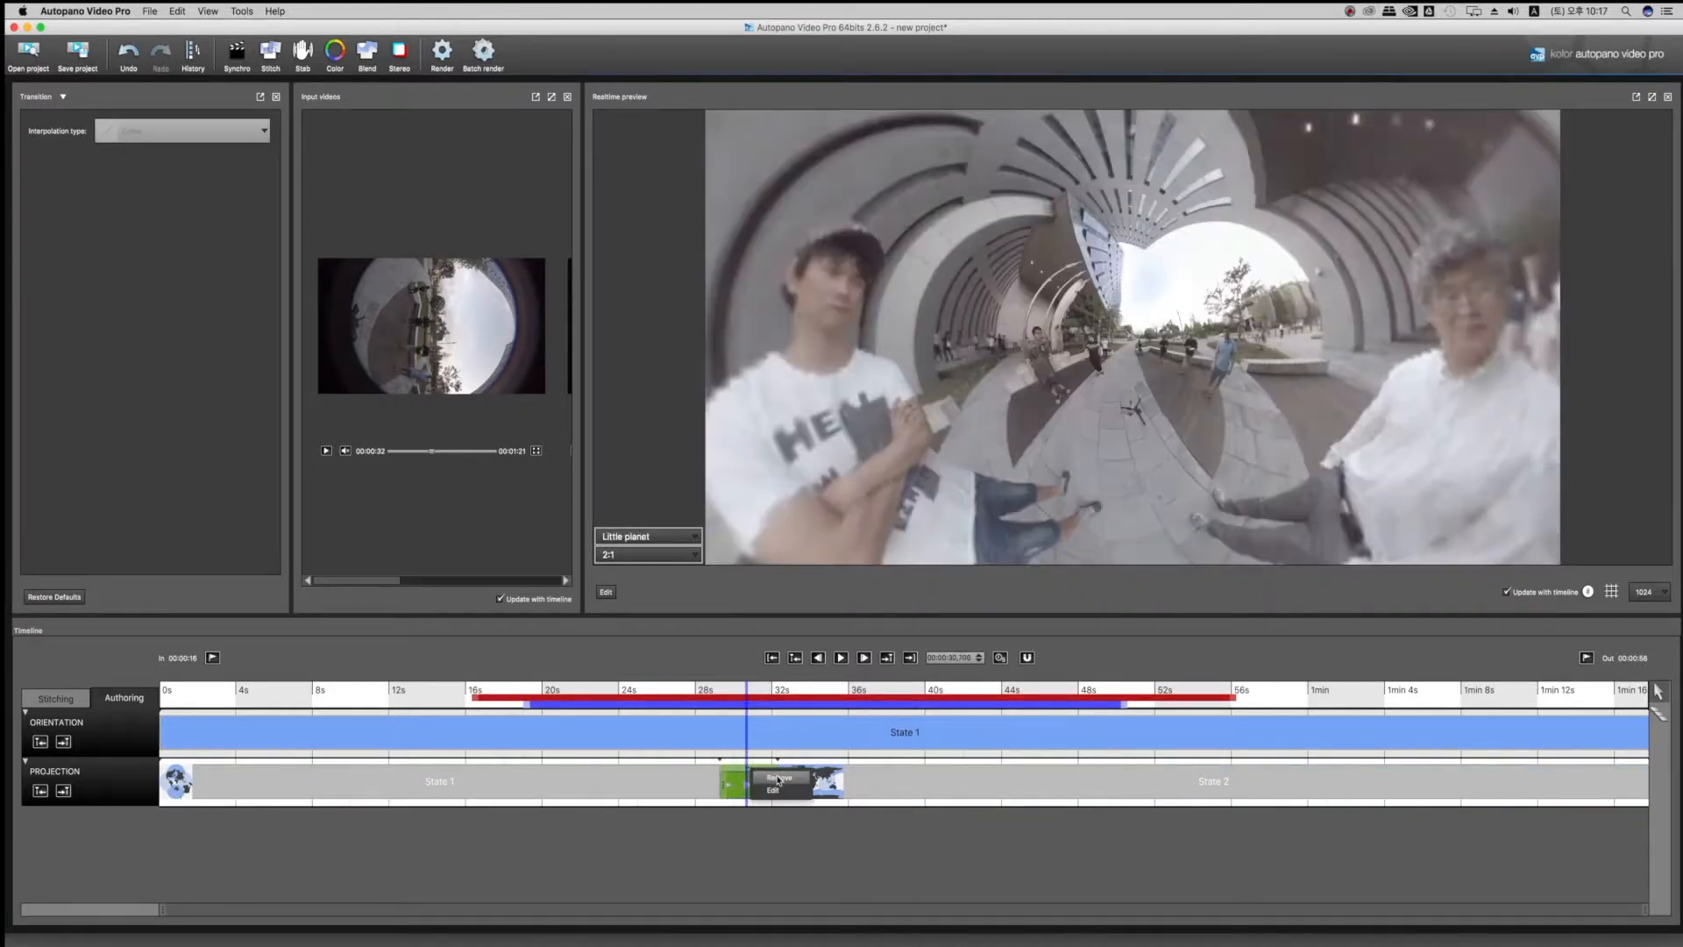
- Set the projection state at about 29 s to Spherical and apply it
left_click(724, 690)
left_click(692, 536)
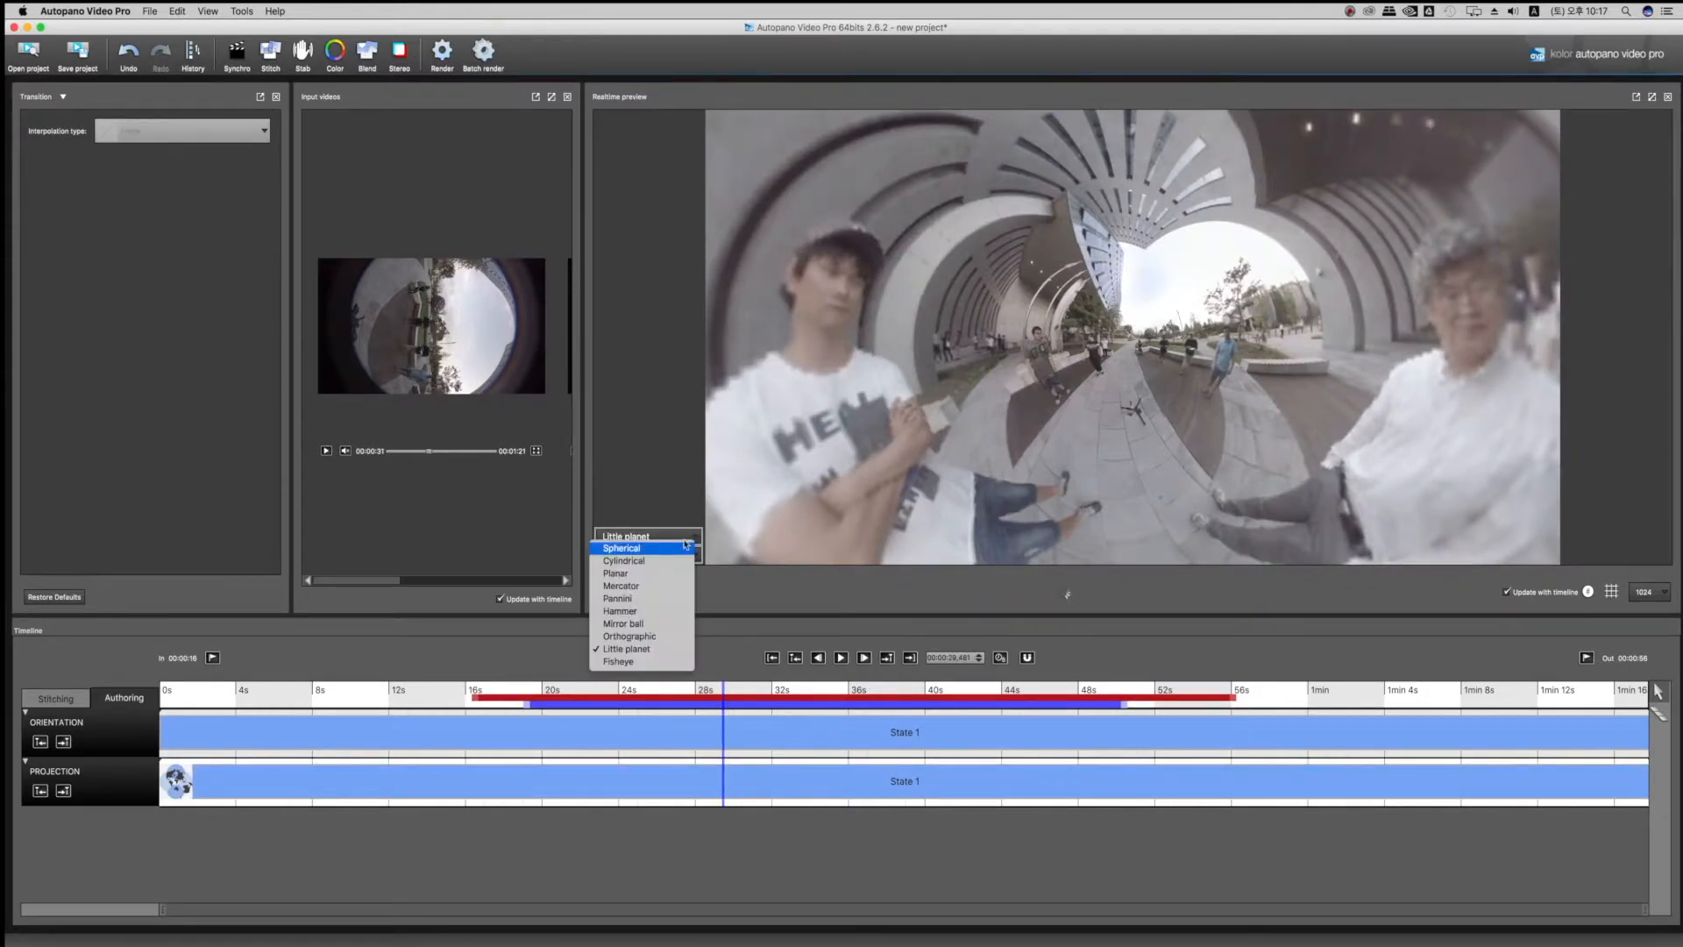
left_click(656, 548)
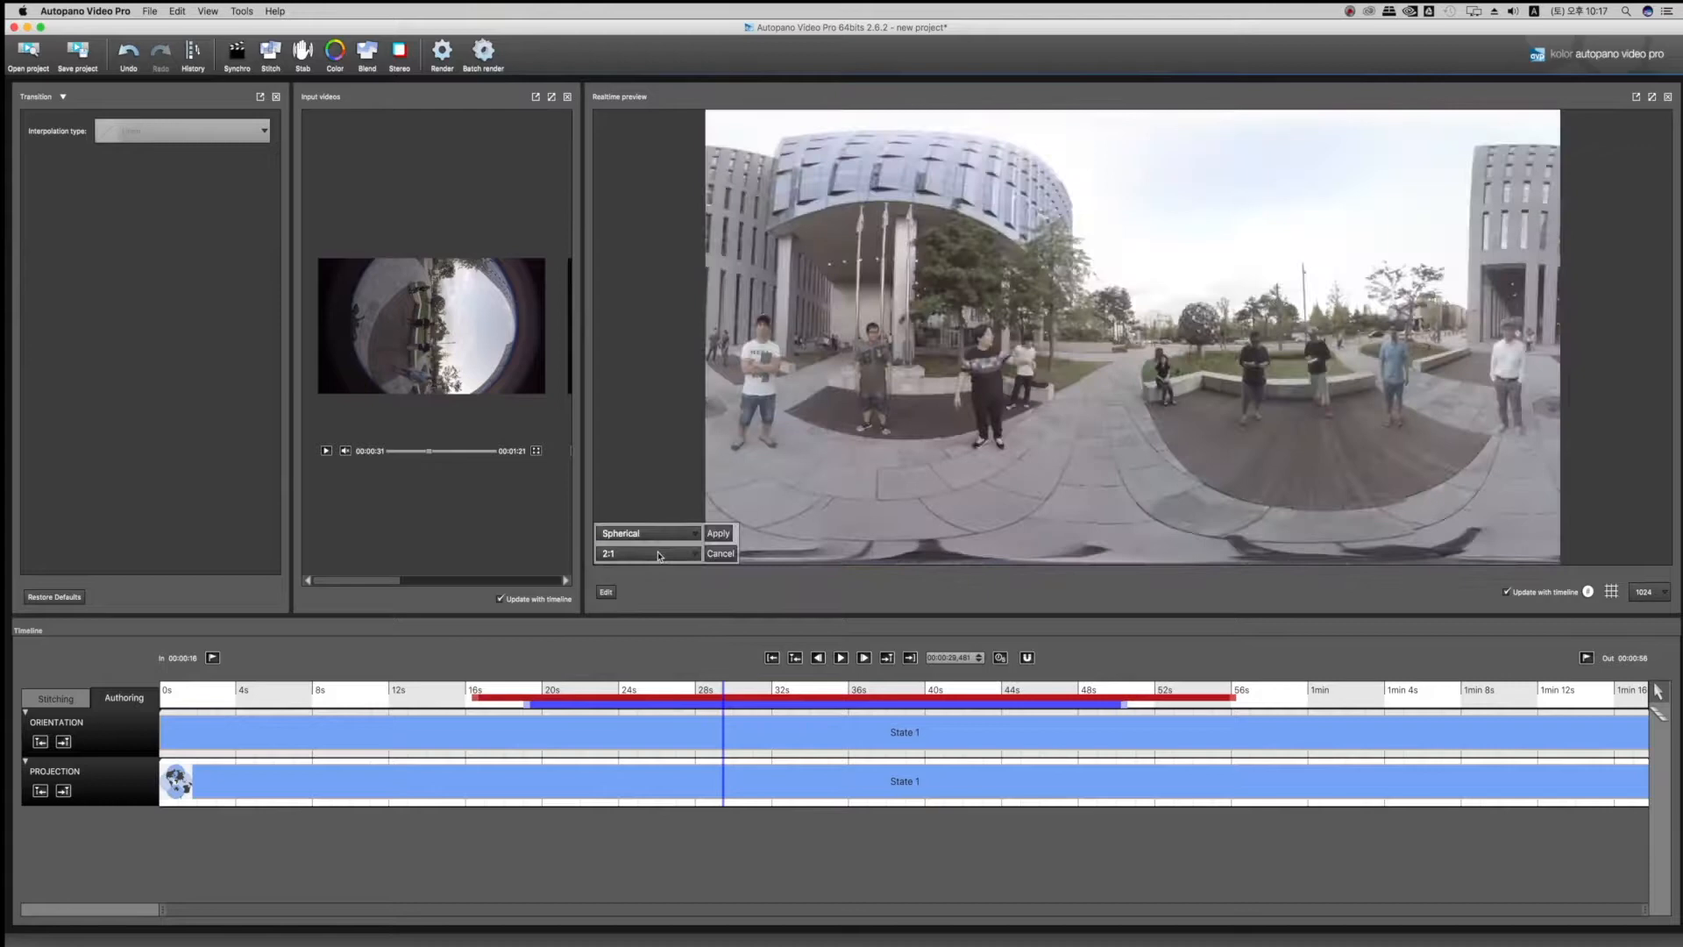
left_click(719, 535)
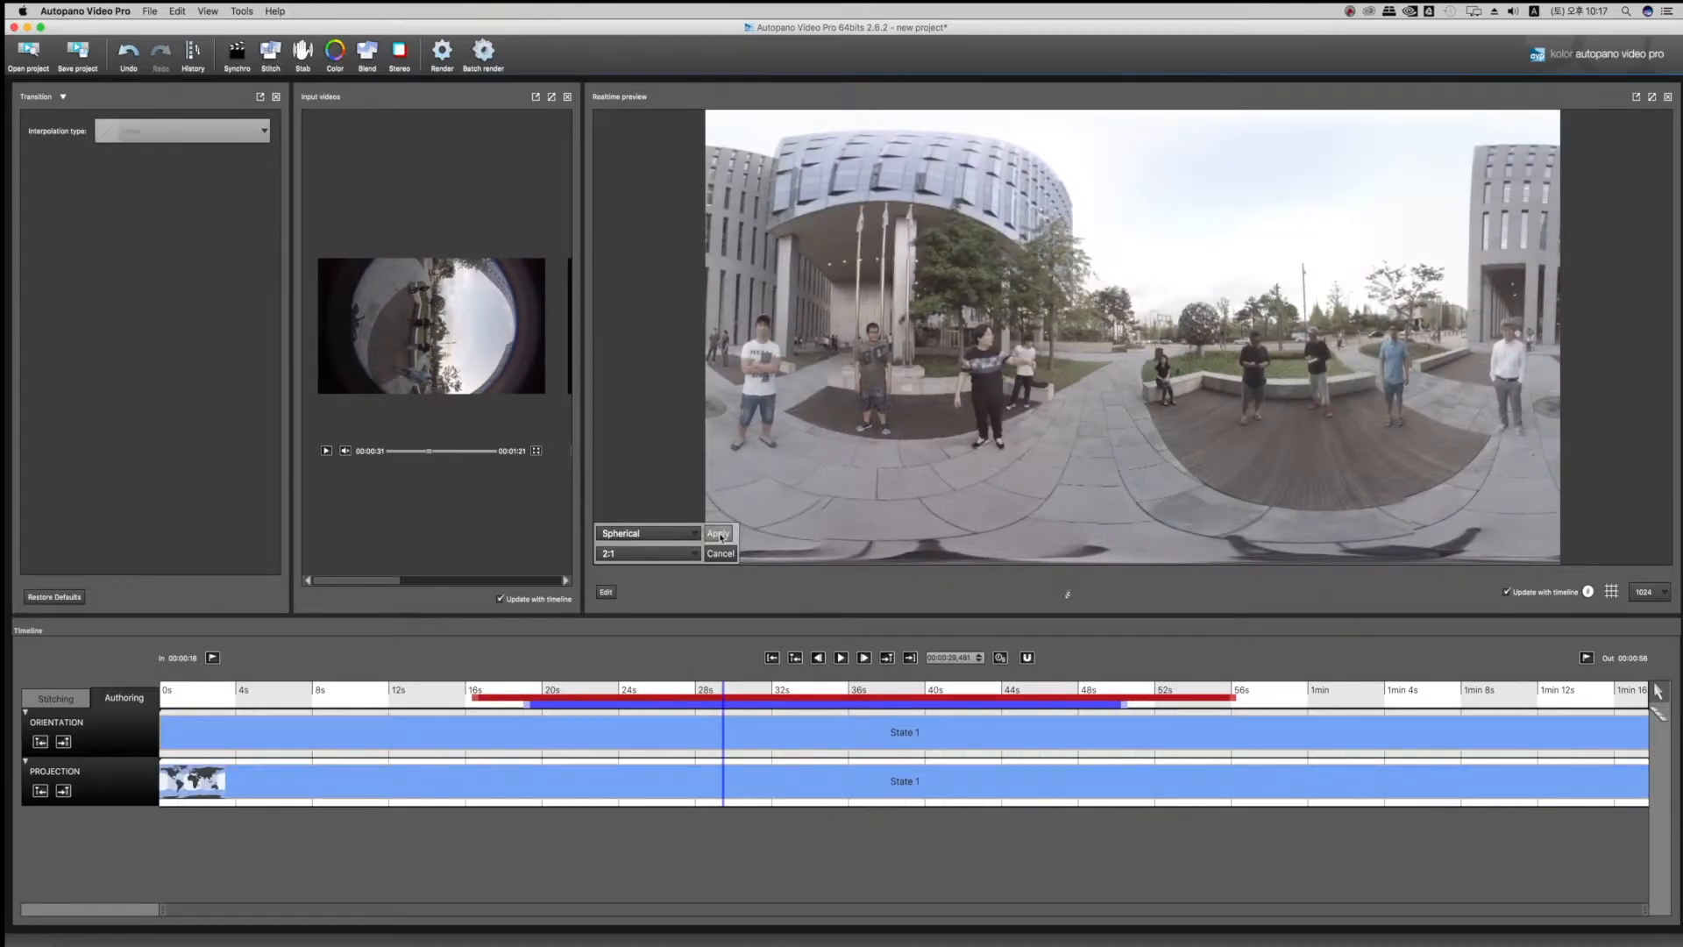
- Show and hide the preview's alignment grid, and shift the panorama horizontally to the left at about 37 s
left_click(1611, 592)
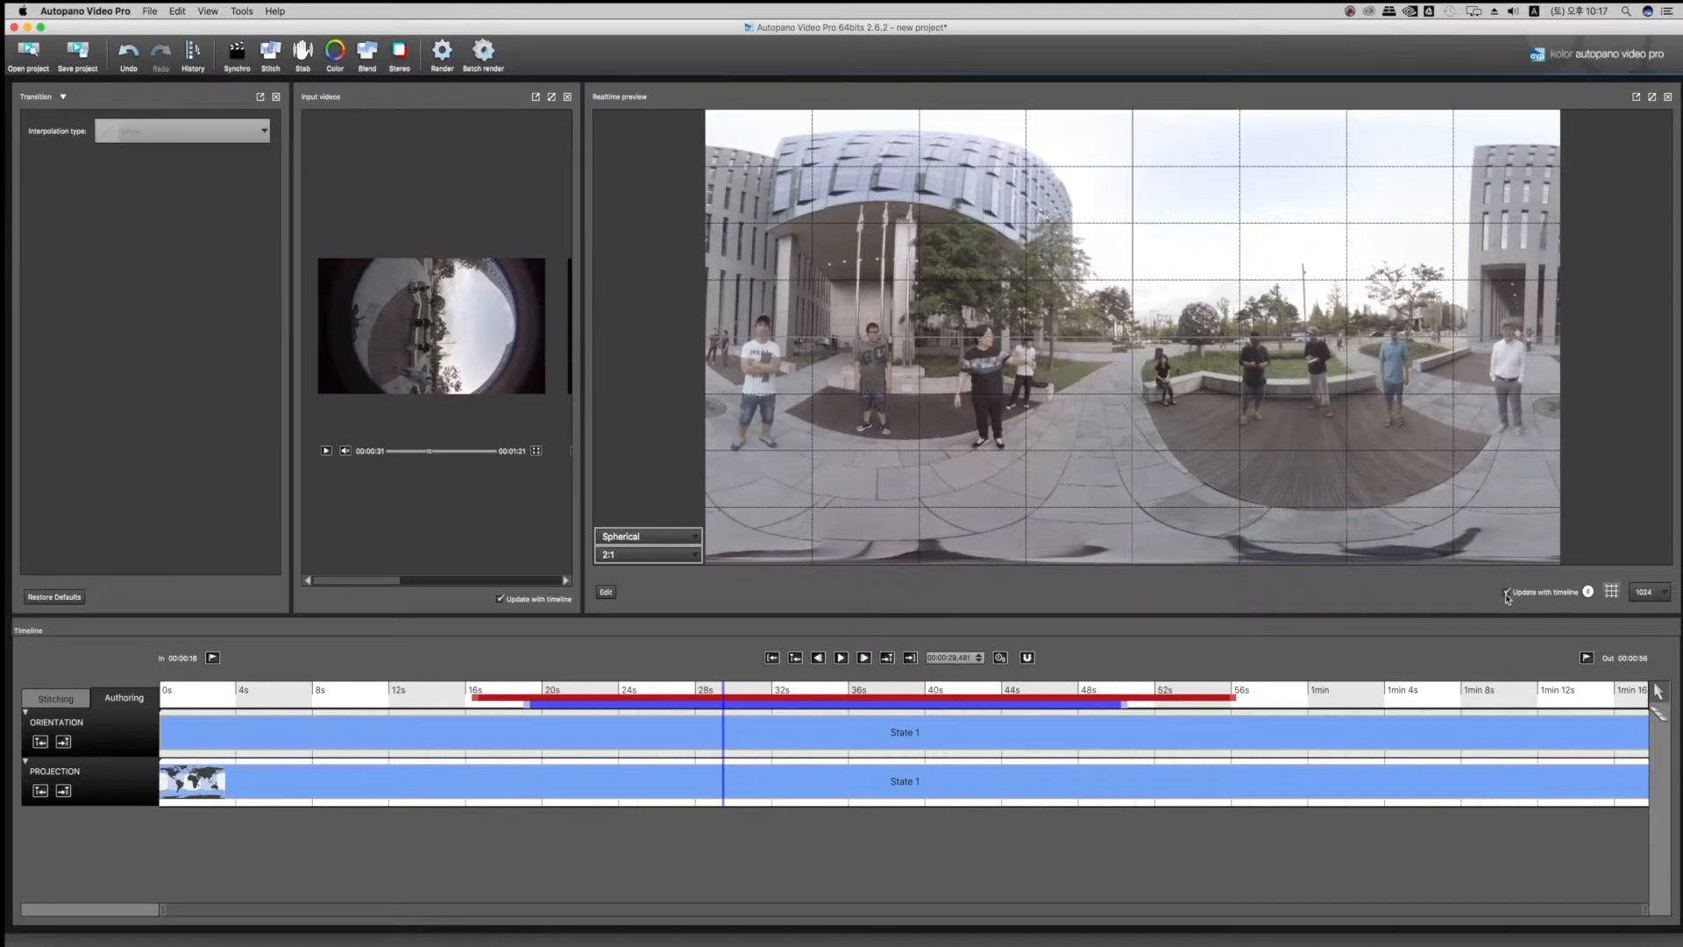
left_click(1611, 592)
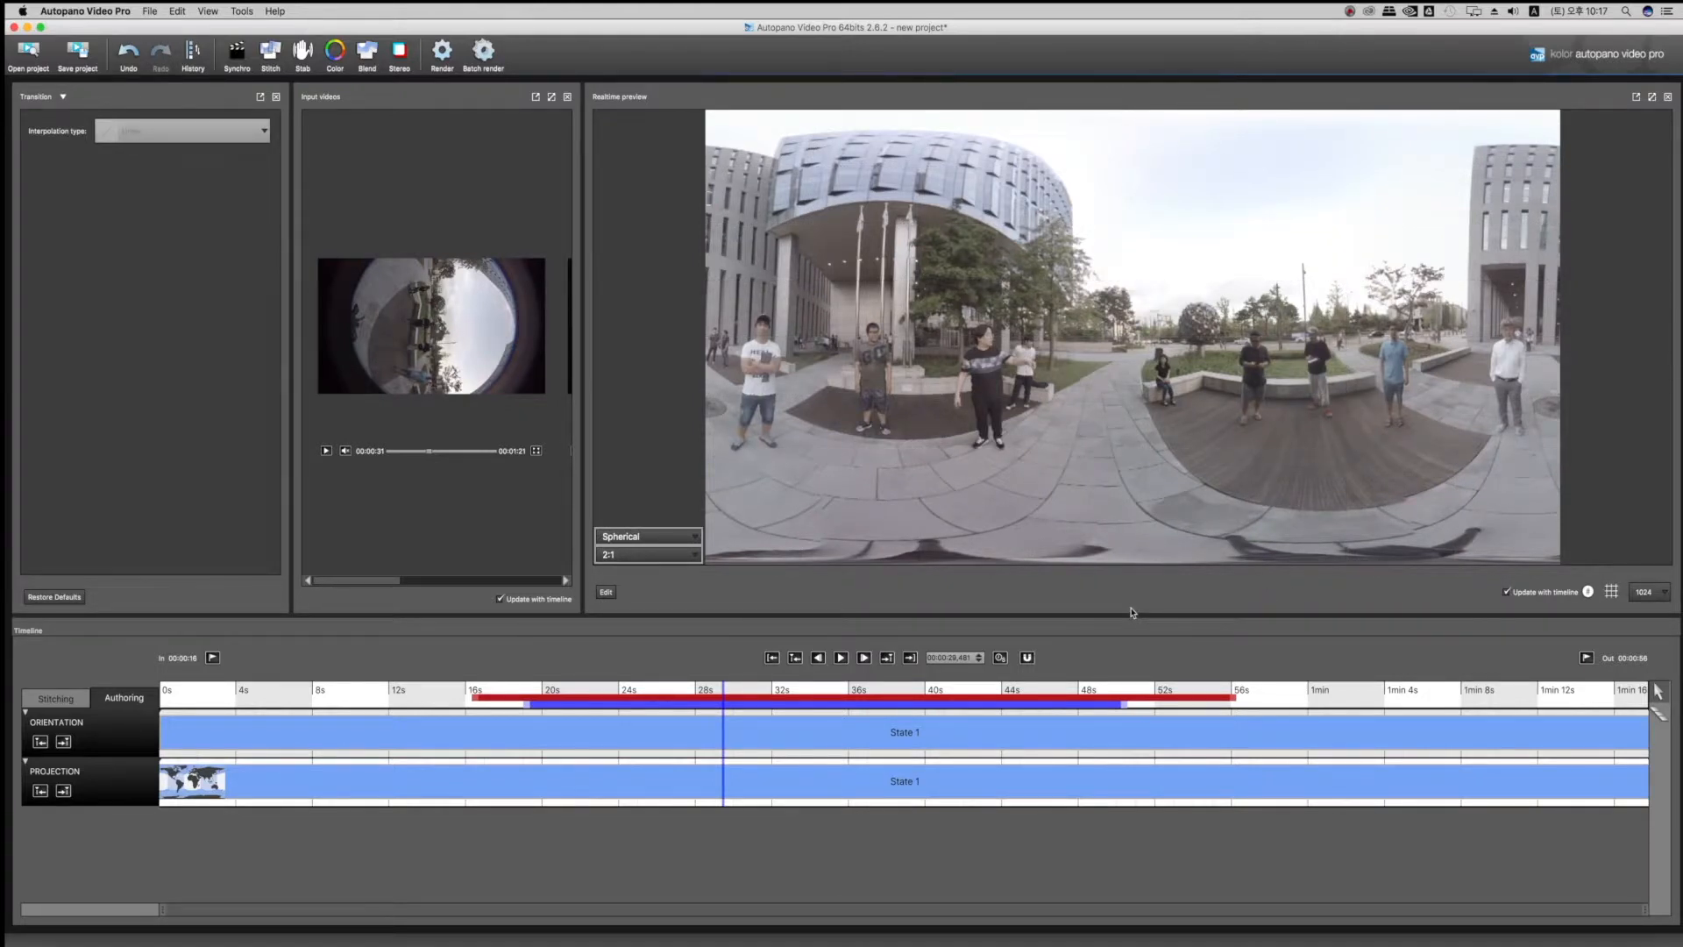
left_click(874, 694)
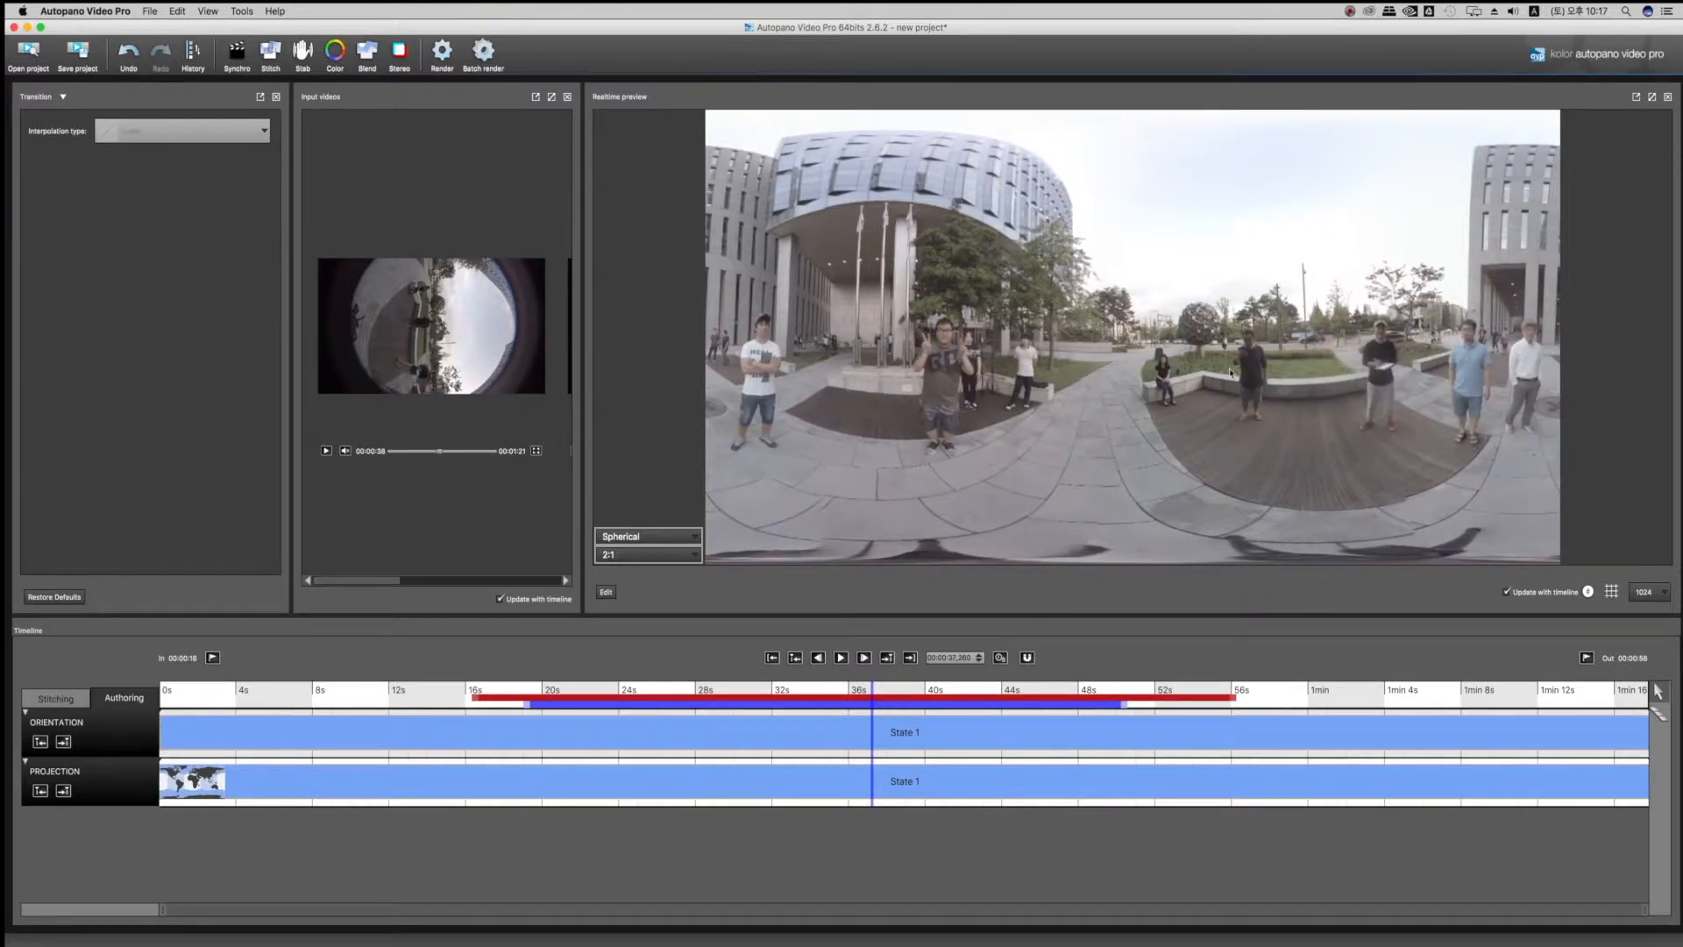
left_click_drag(1157, 371, 736, 368)
- Switch to the stitching tracks, open the Stitch settings, and check the frame at about 24 s
left_click(65, 701)
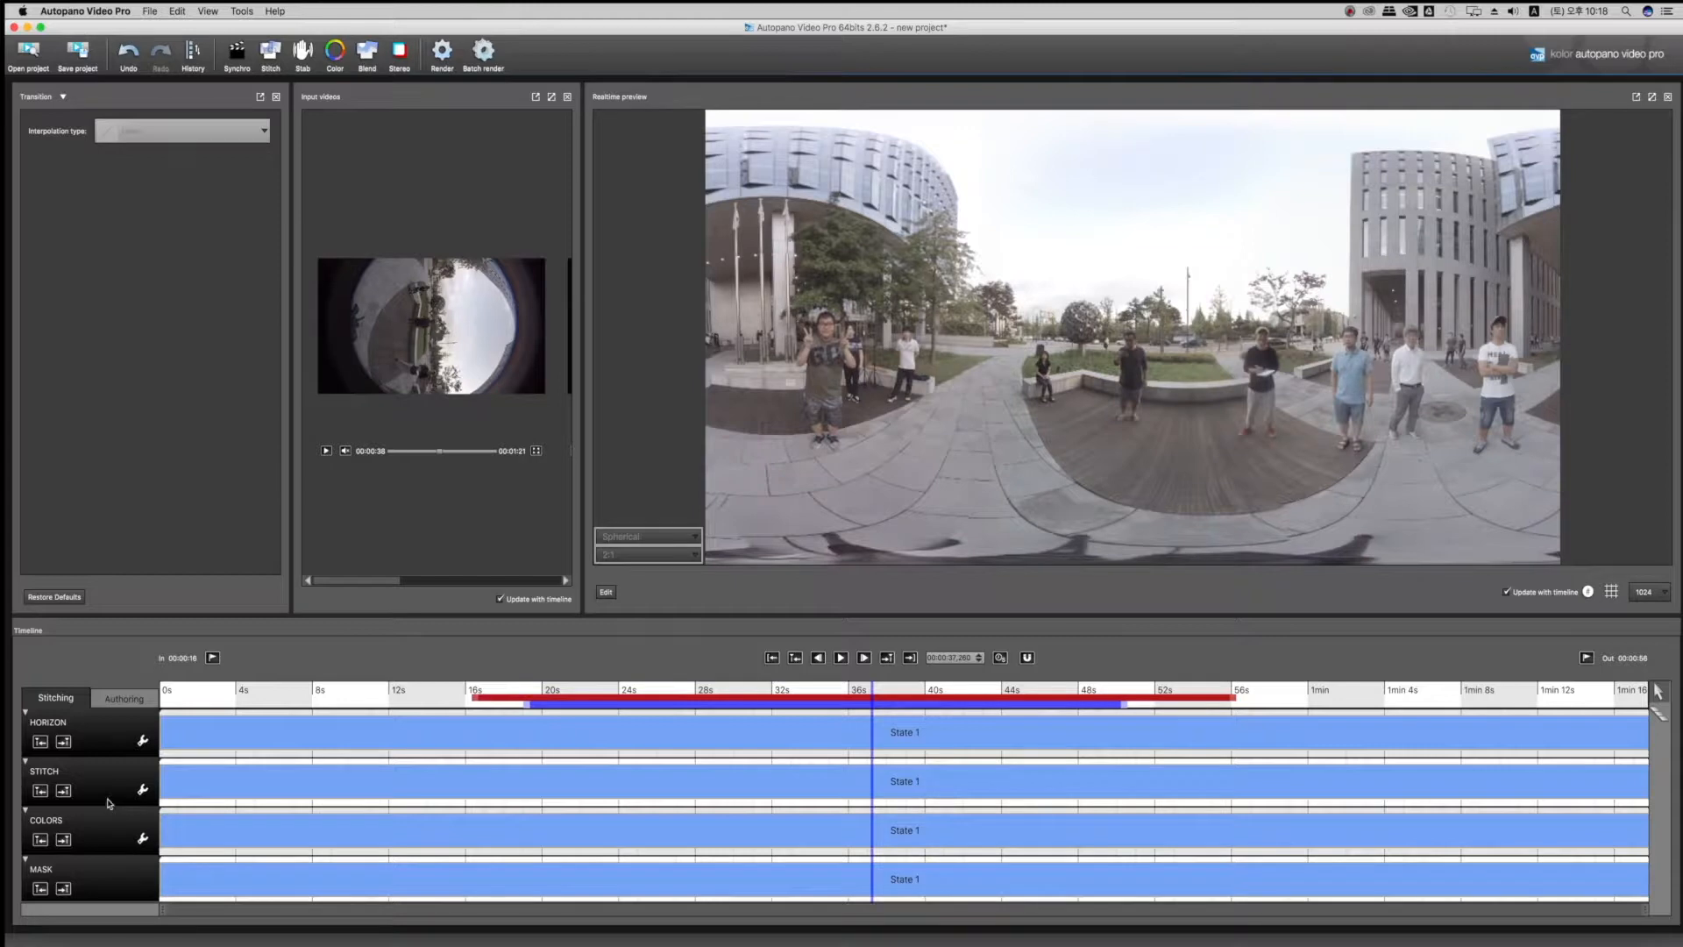
left_click(268, 776)
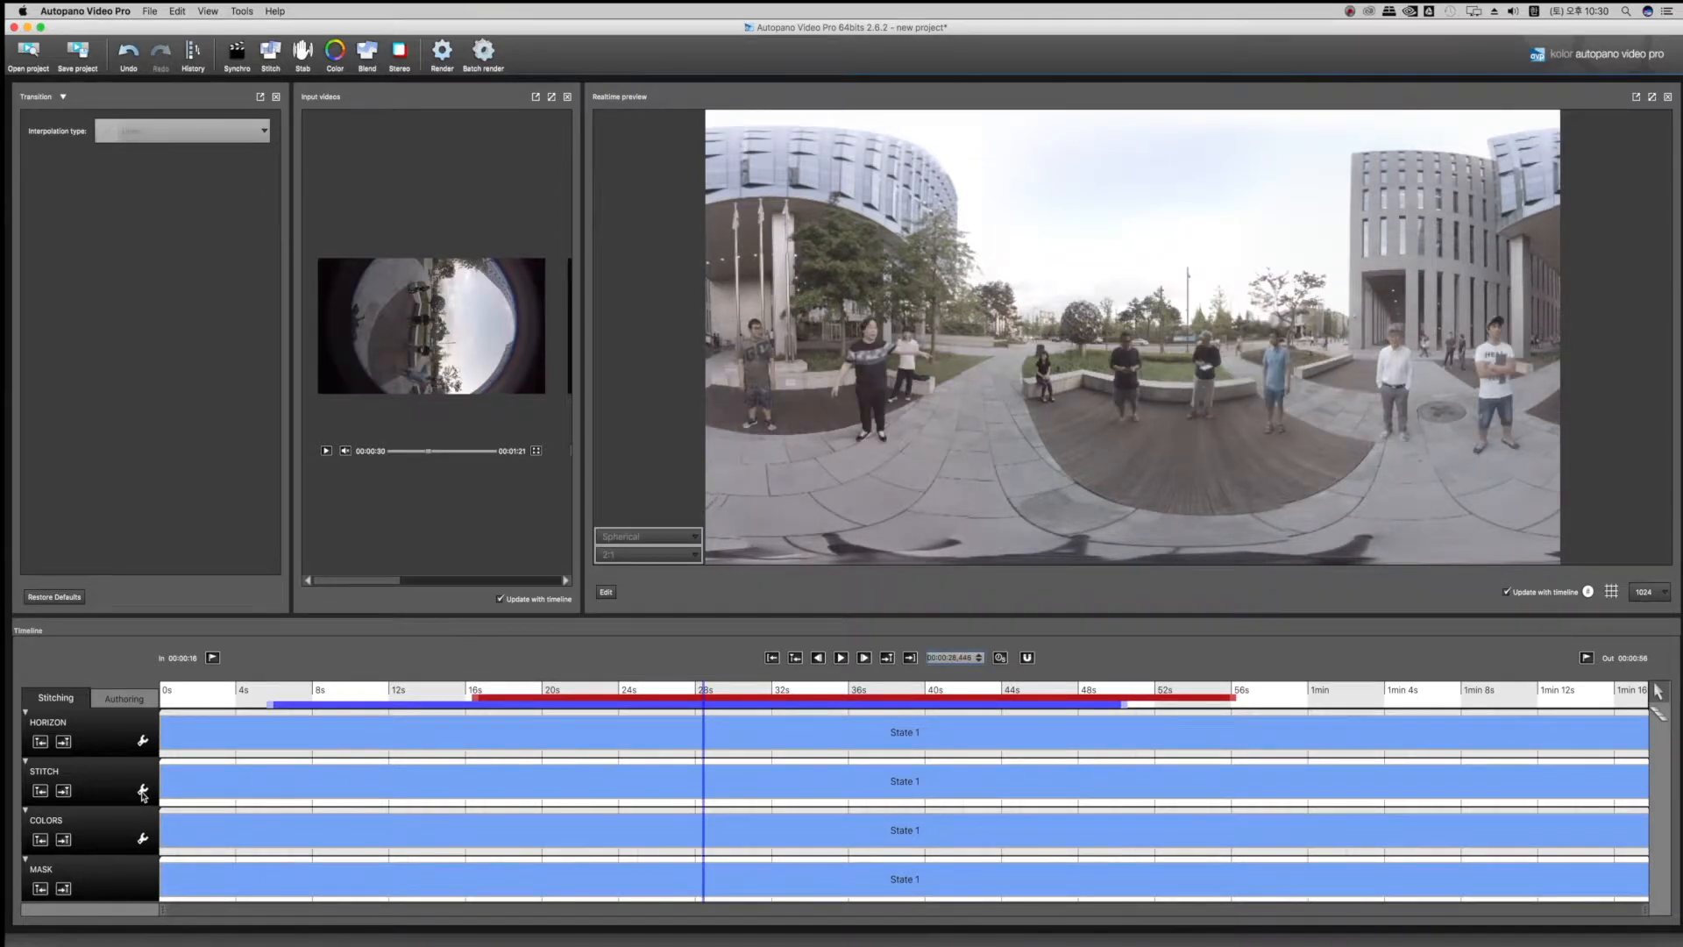
left_click(142, 790)
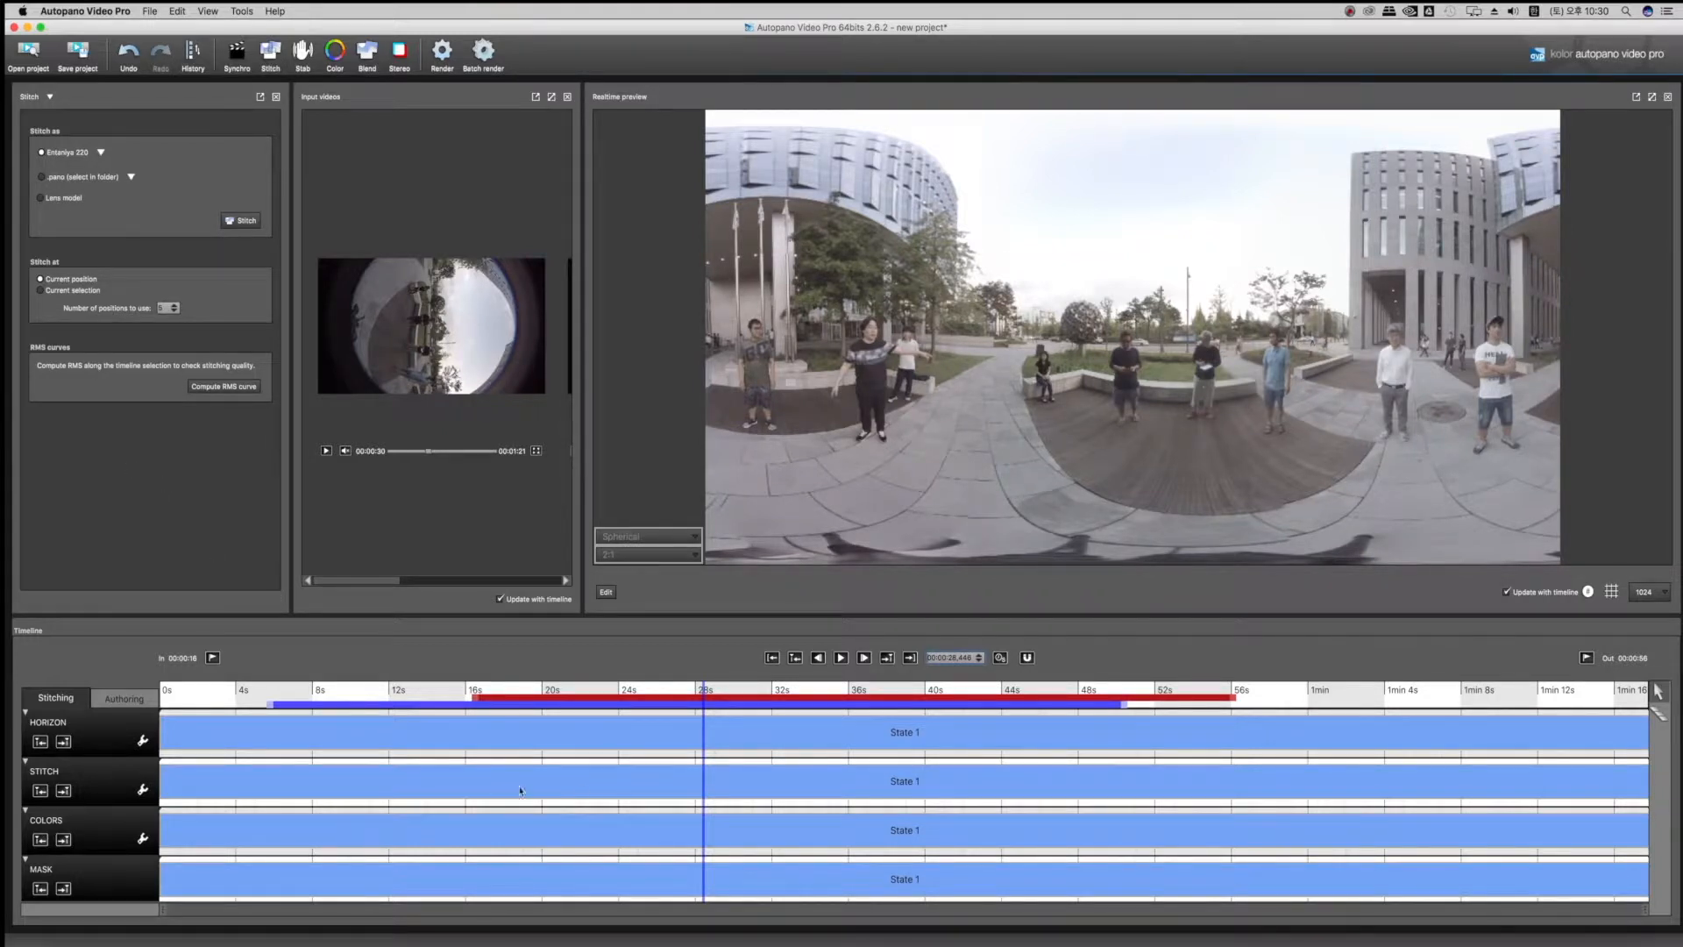
left_click(620, 786)
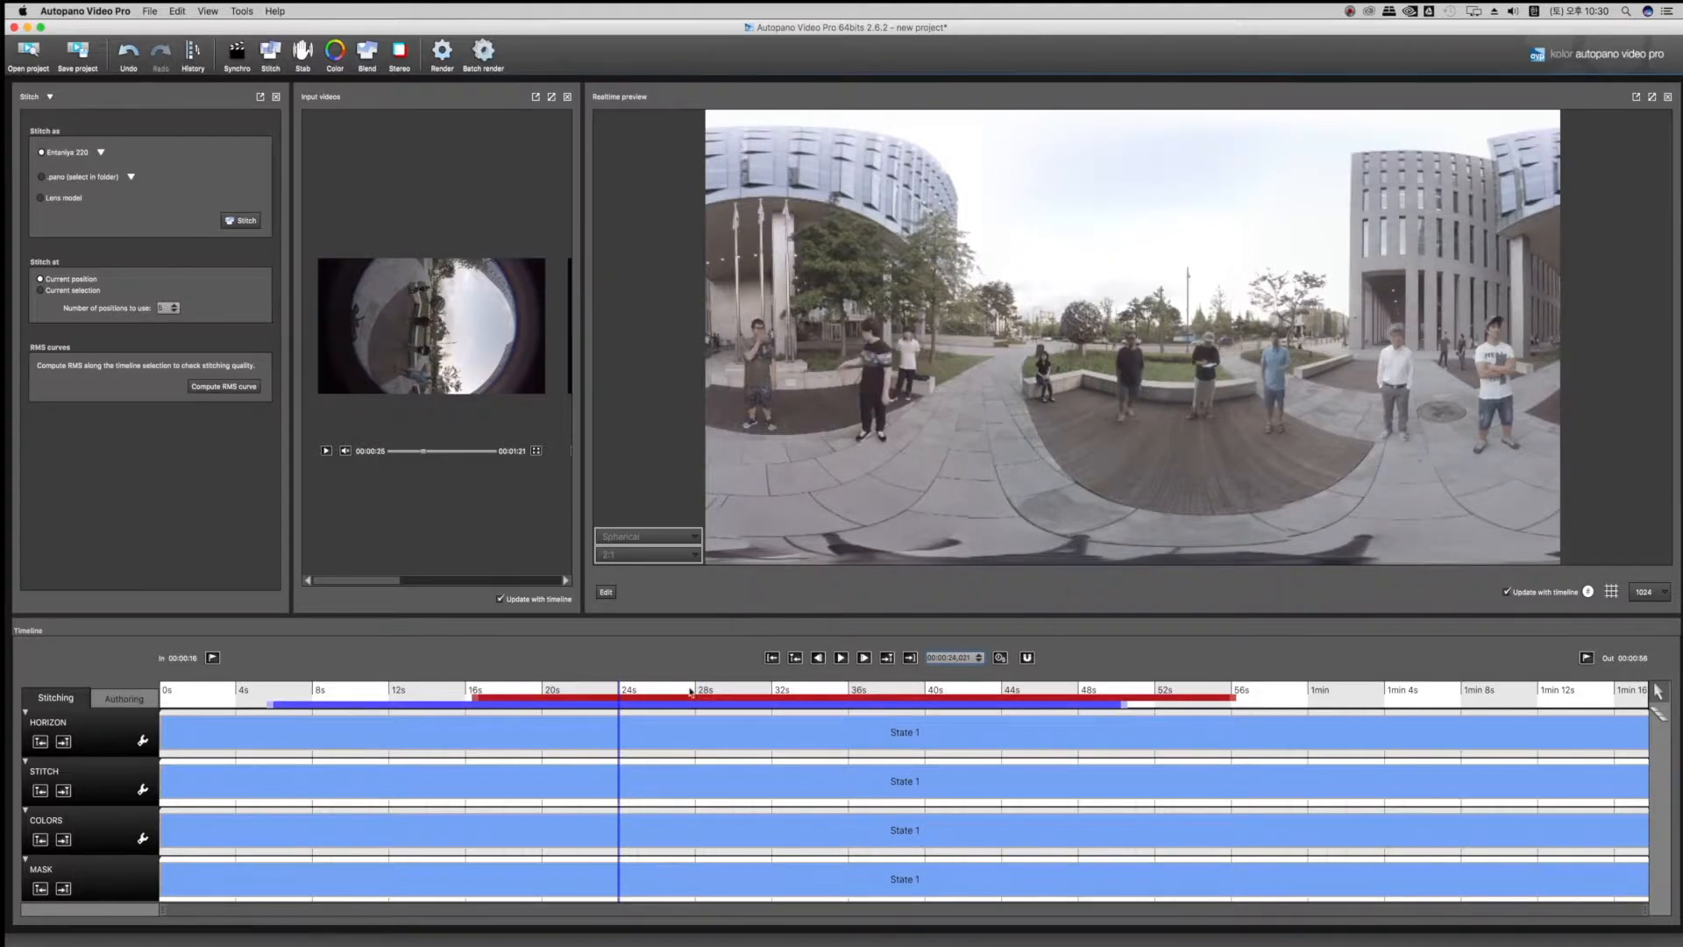
- Split the Stitch track into two states at about 31 s
left_click(753, 691)
left_click(751, 691)
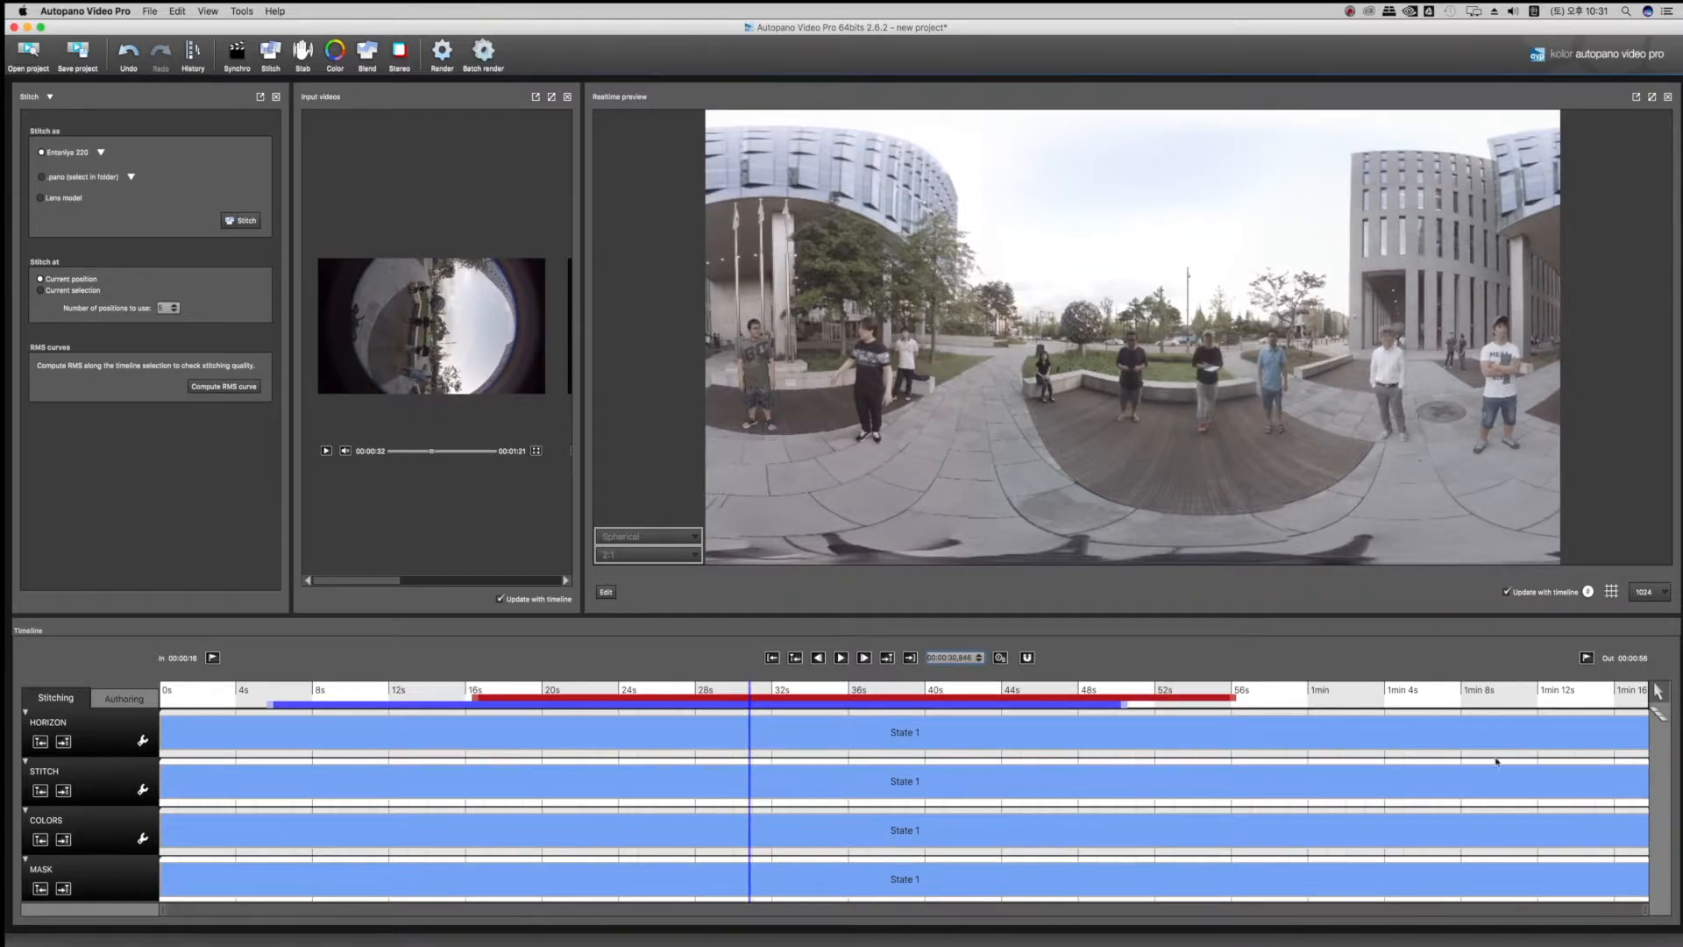
left_click(1656, 715)
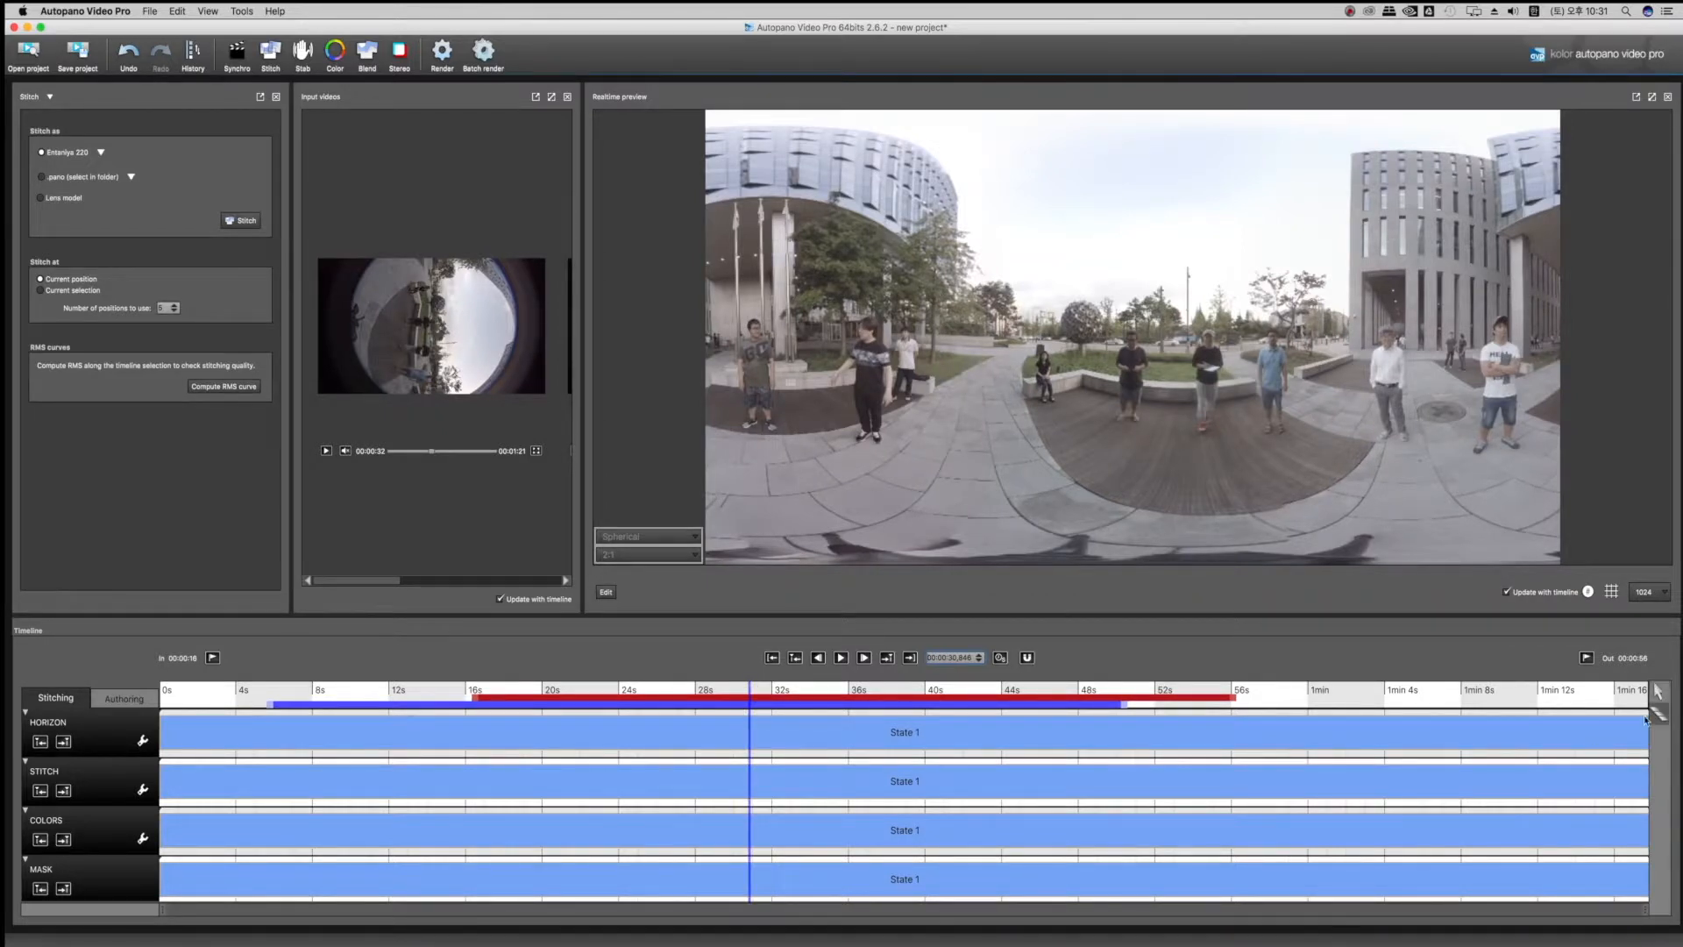
left_click(752, 782)
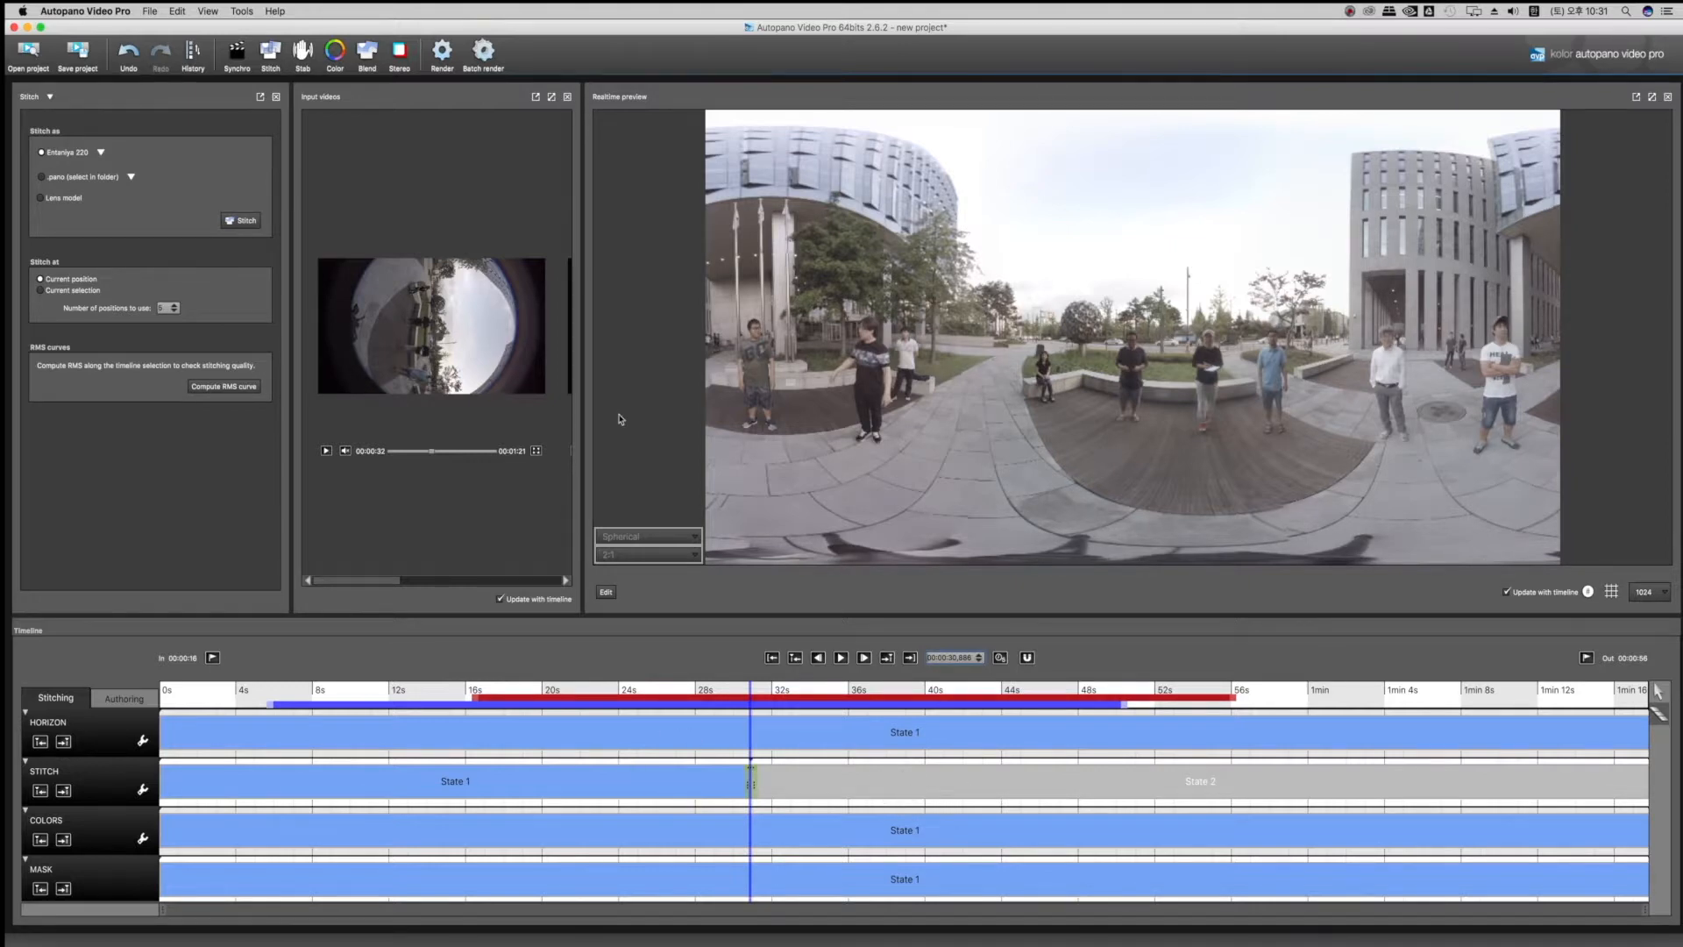
- Widen the stitch transition to span about 30 to 33 s and select the second stitch state
left_click(880, 693)
left_click(864, 789)
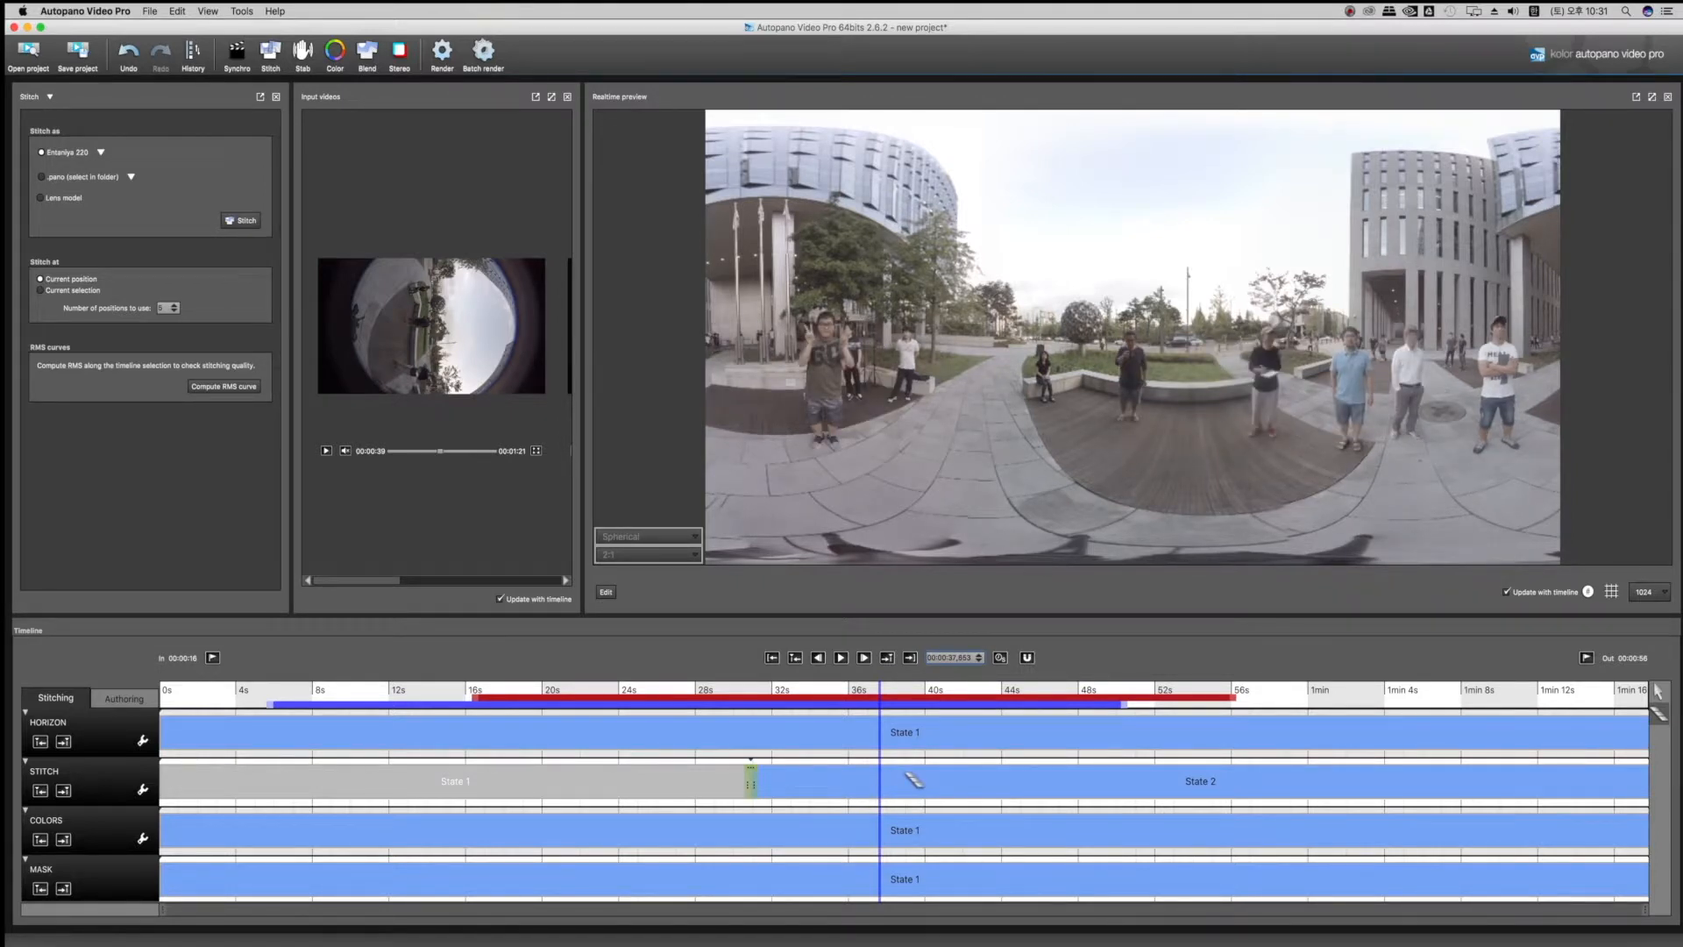
left_click(1657, 691)
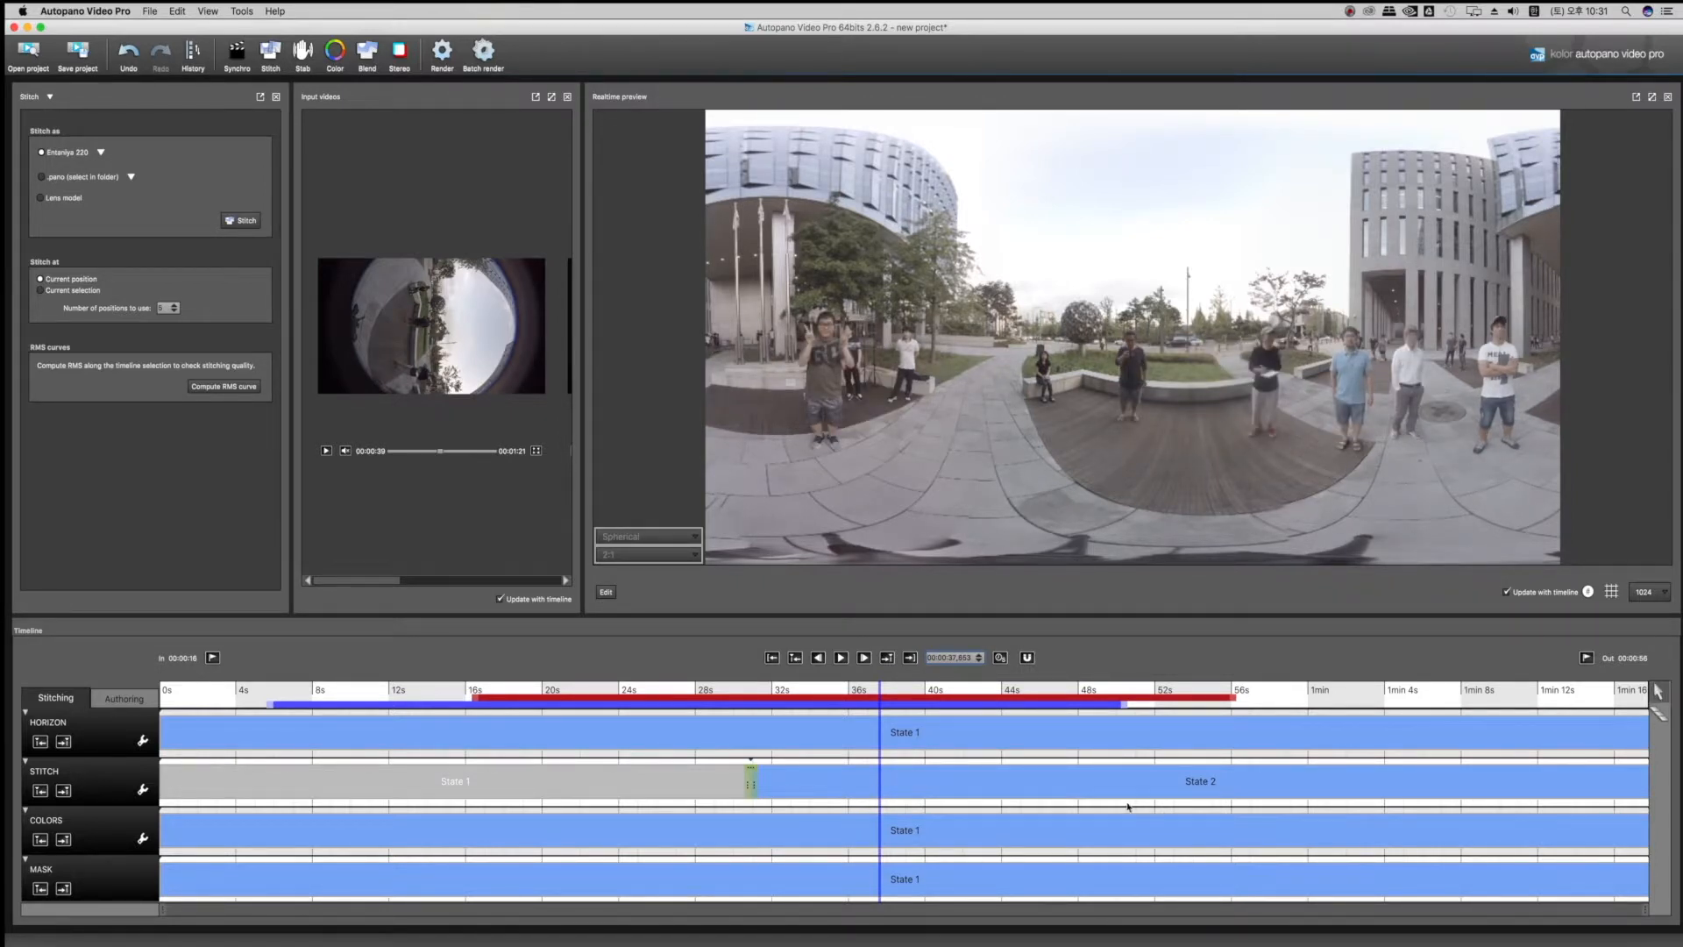
left_click(925, 780)
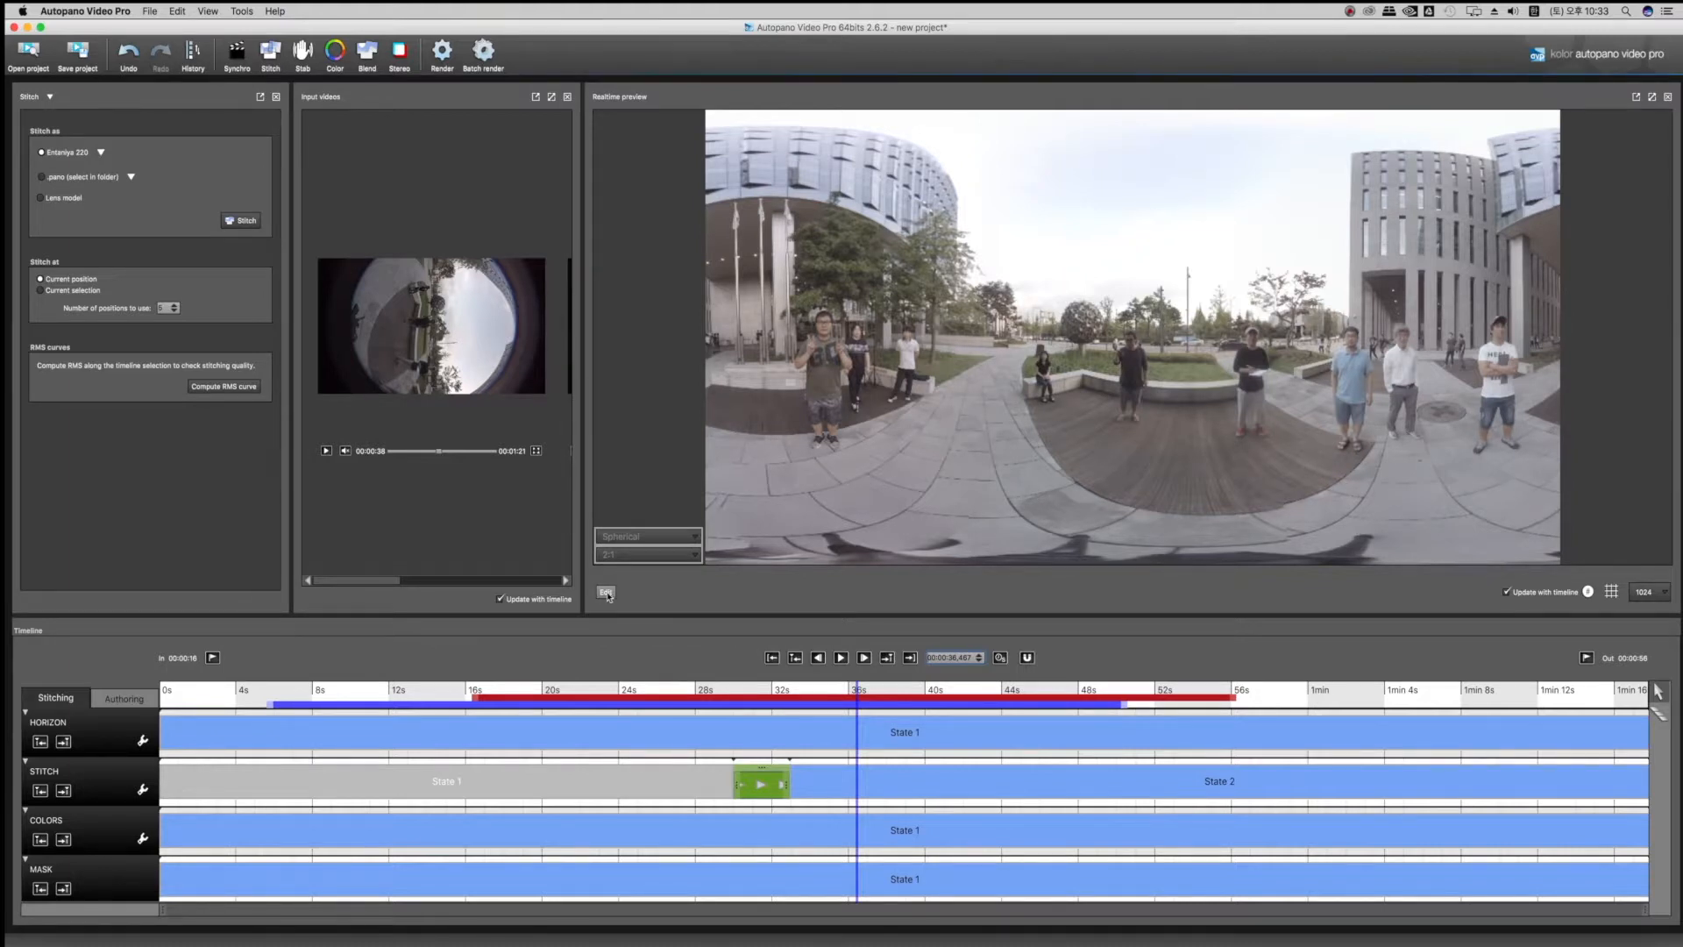
- Open the second stitch state in Autopano Giga, edit its panorama GOPR5200.pano, and expand the N_0 layer group
left_click(606, 593)
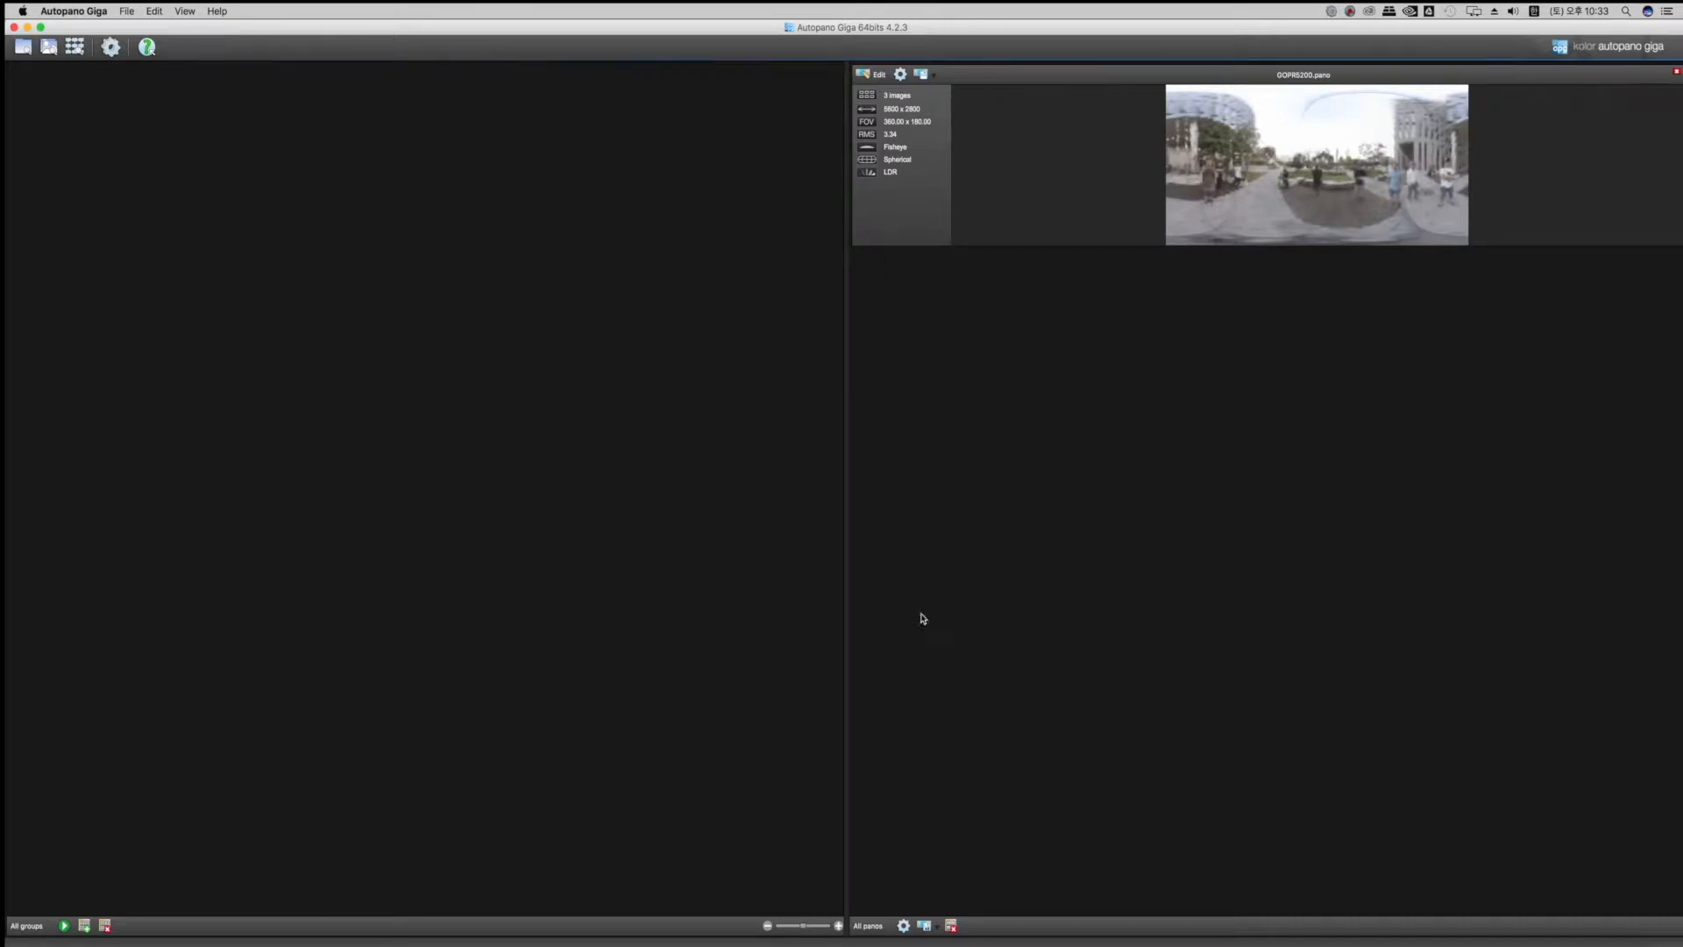
left_click(878, 76)
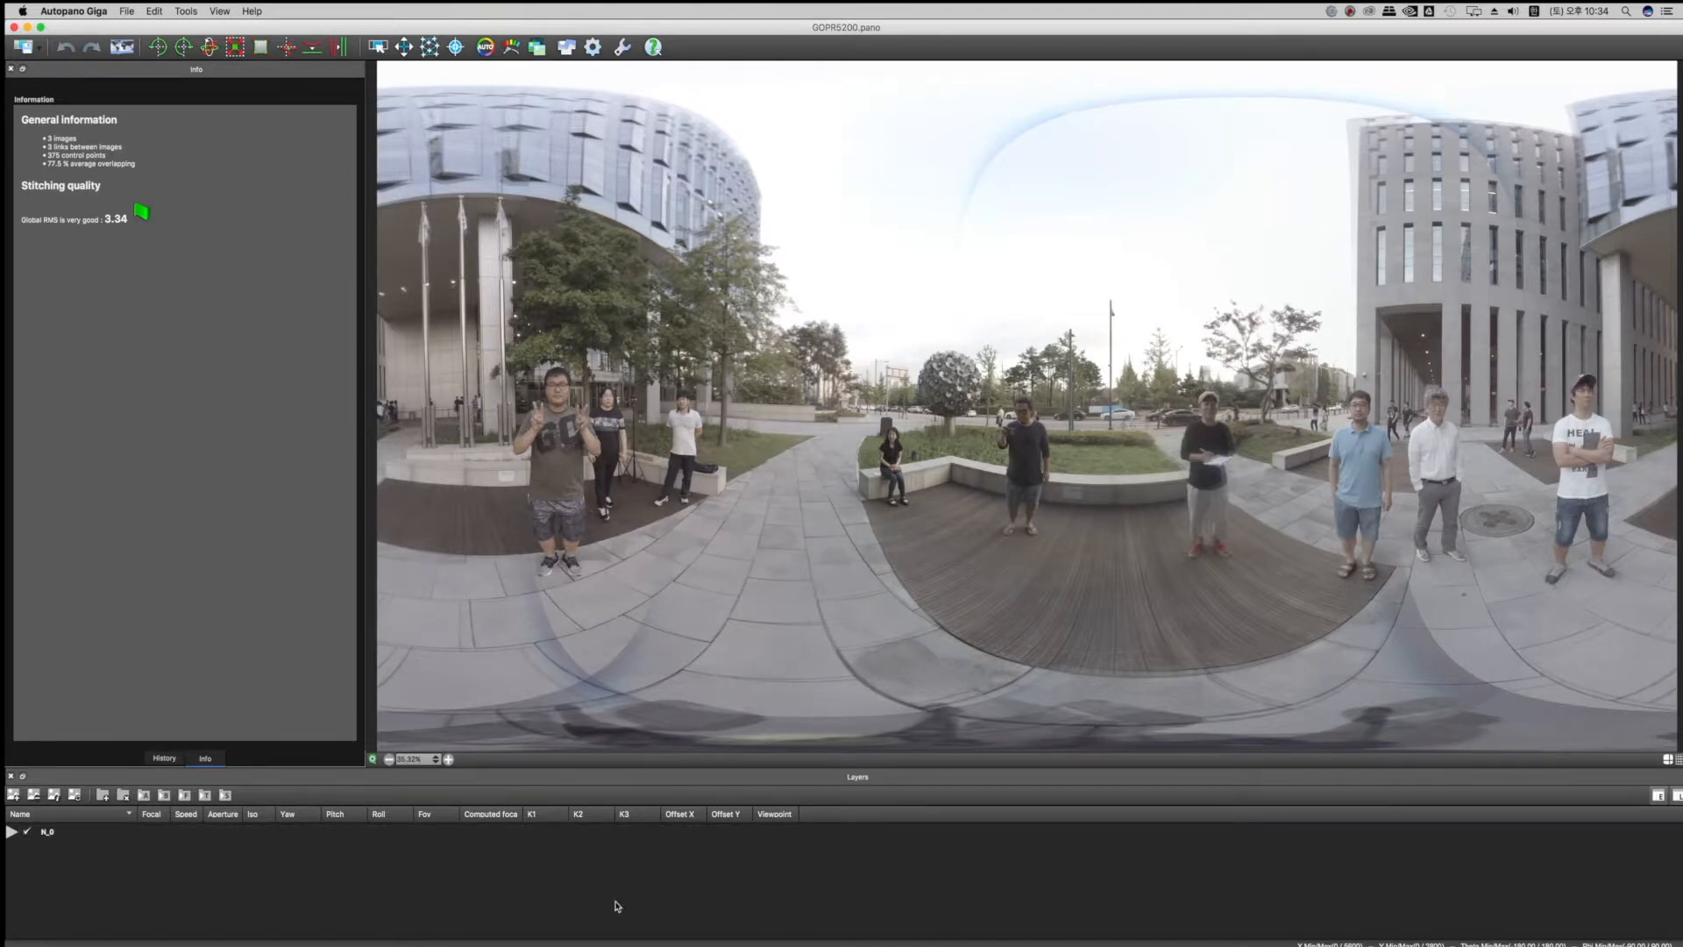
left_click(12, 832)
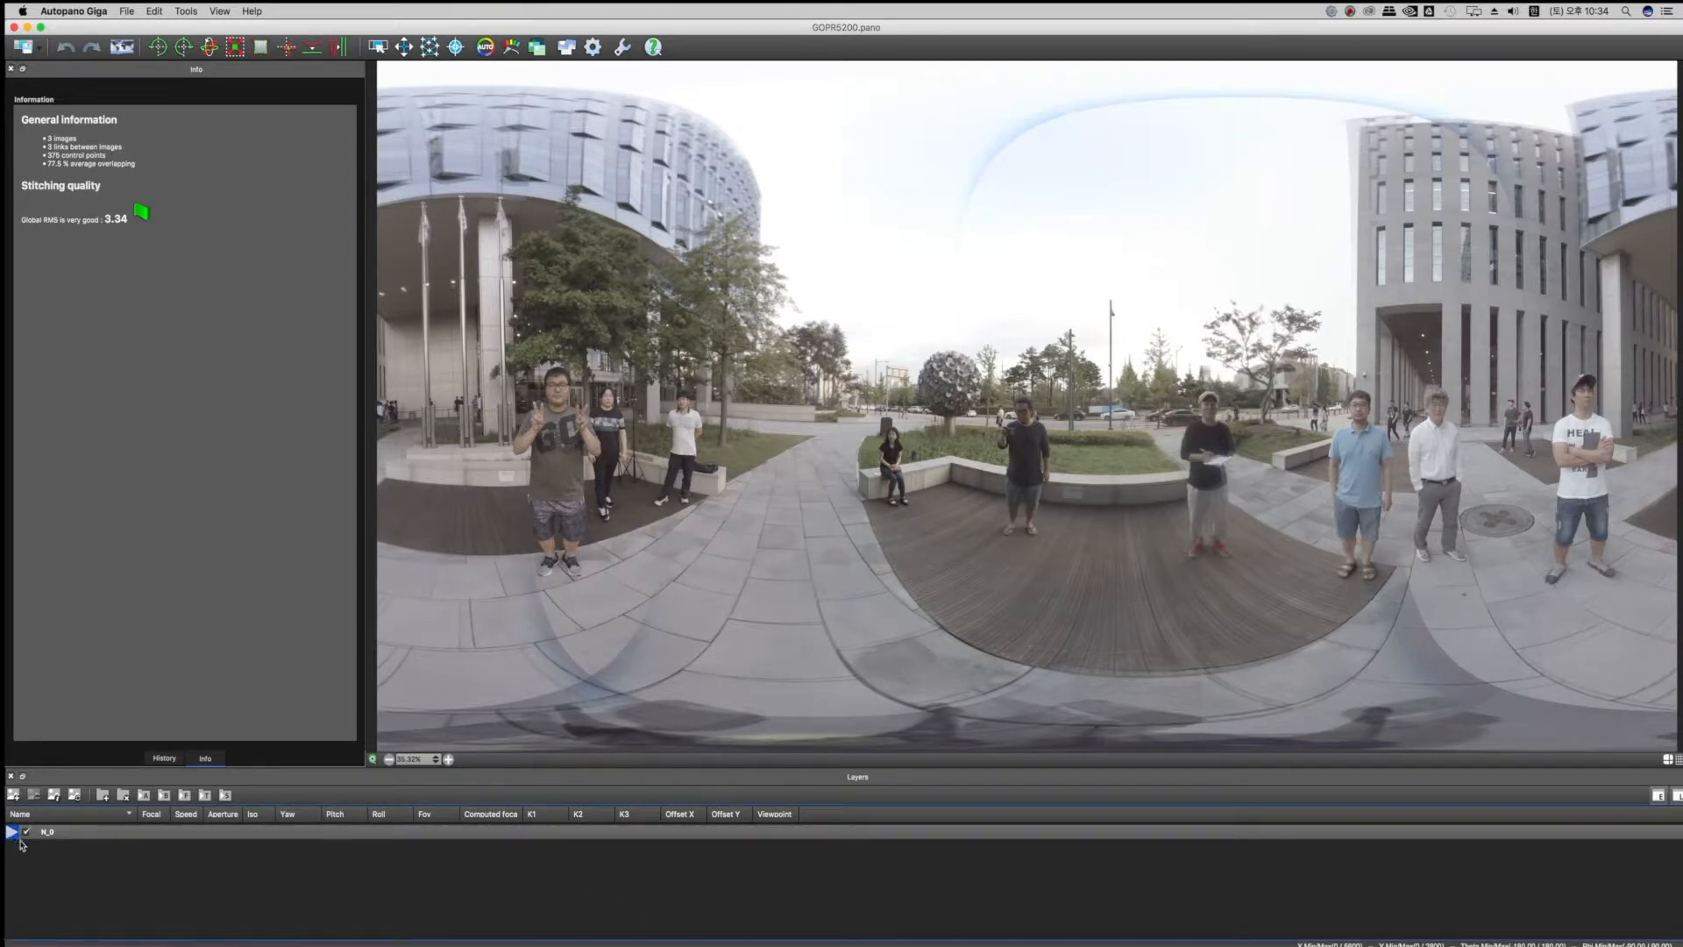
left_click(11, 833)
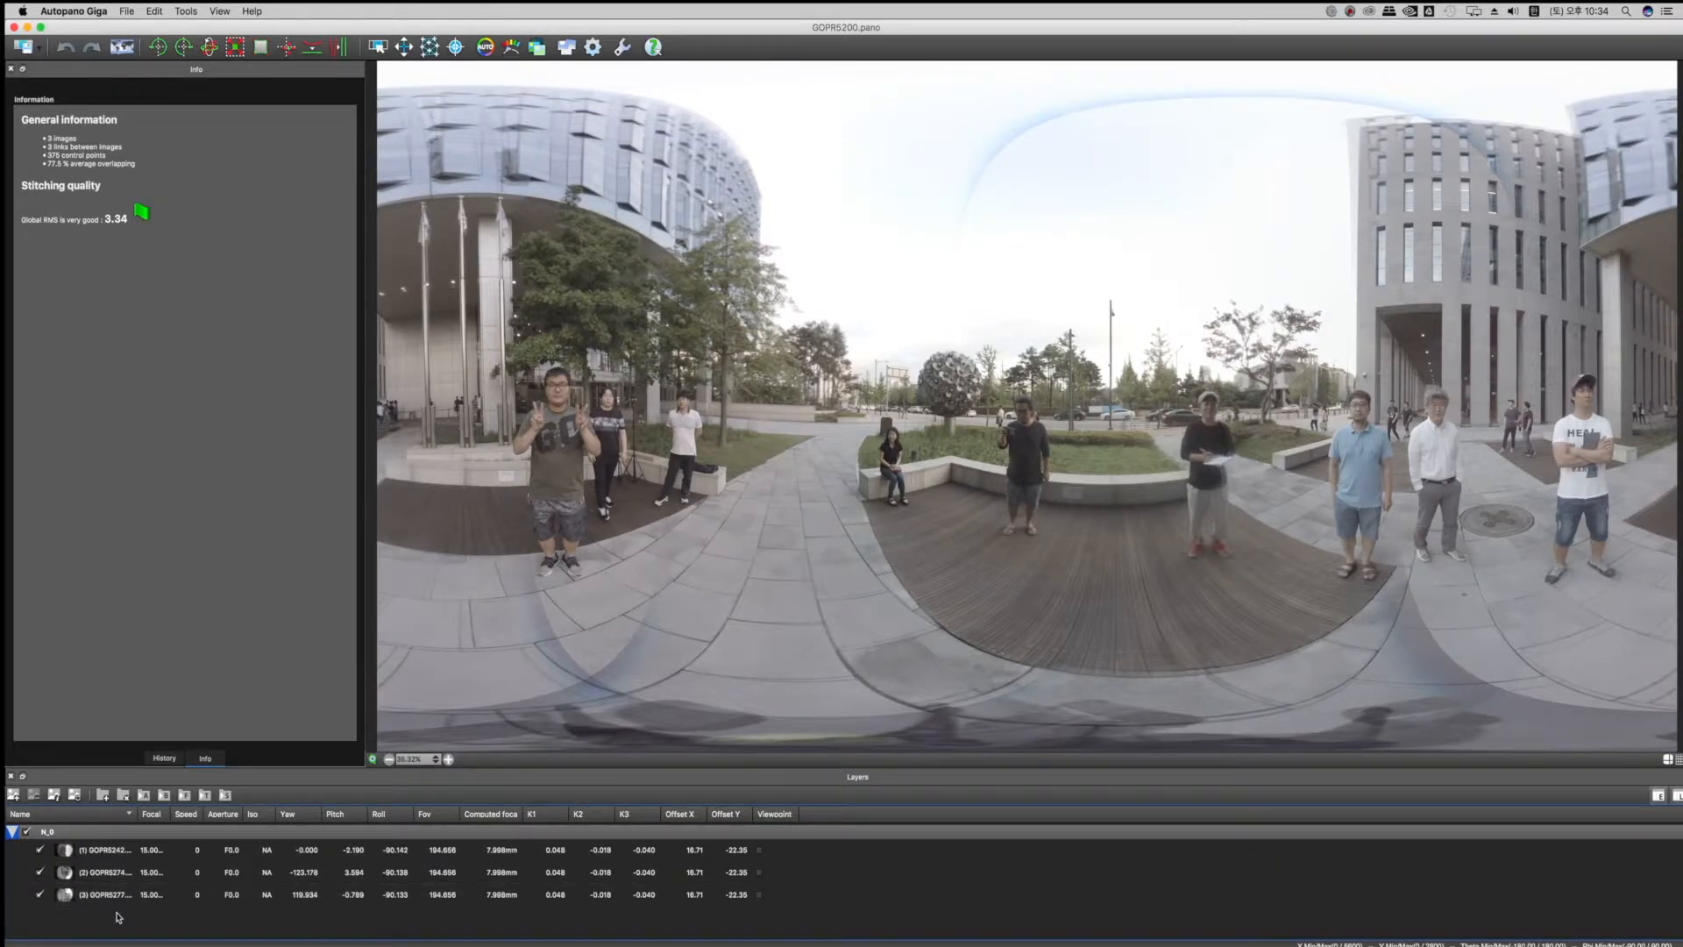
- Hide and reshow the three camera image layers to examine what each contributes to the panorama
left_click(40, 850)
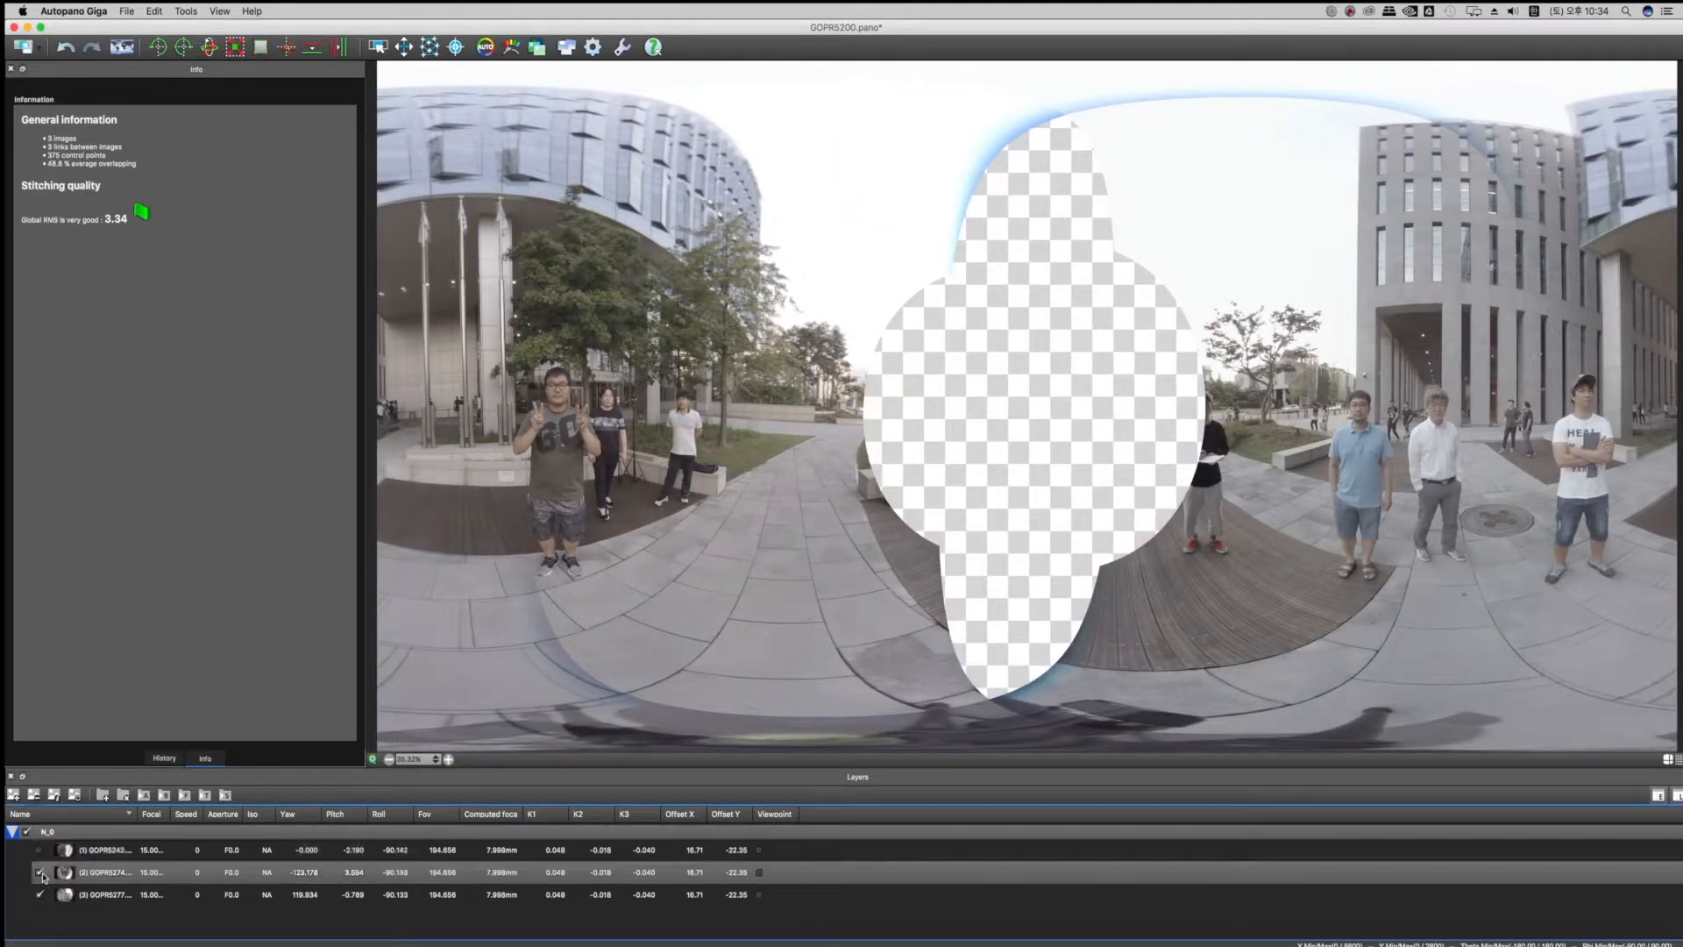
left_click(39, 872)
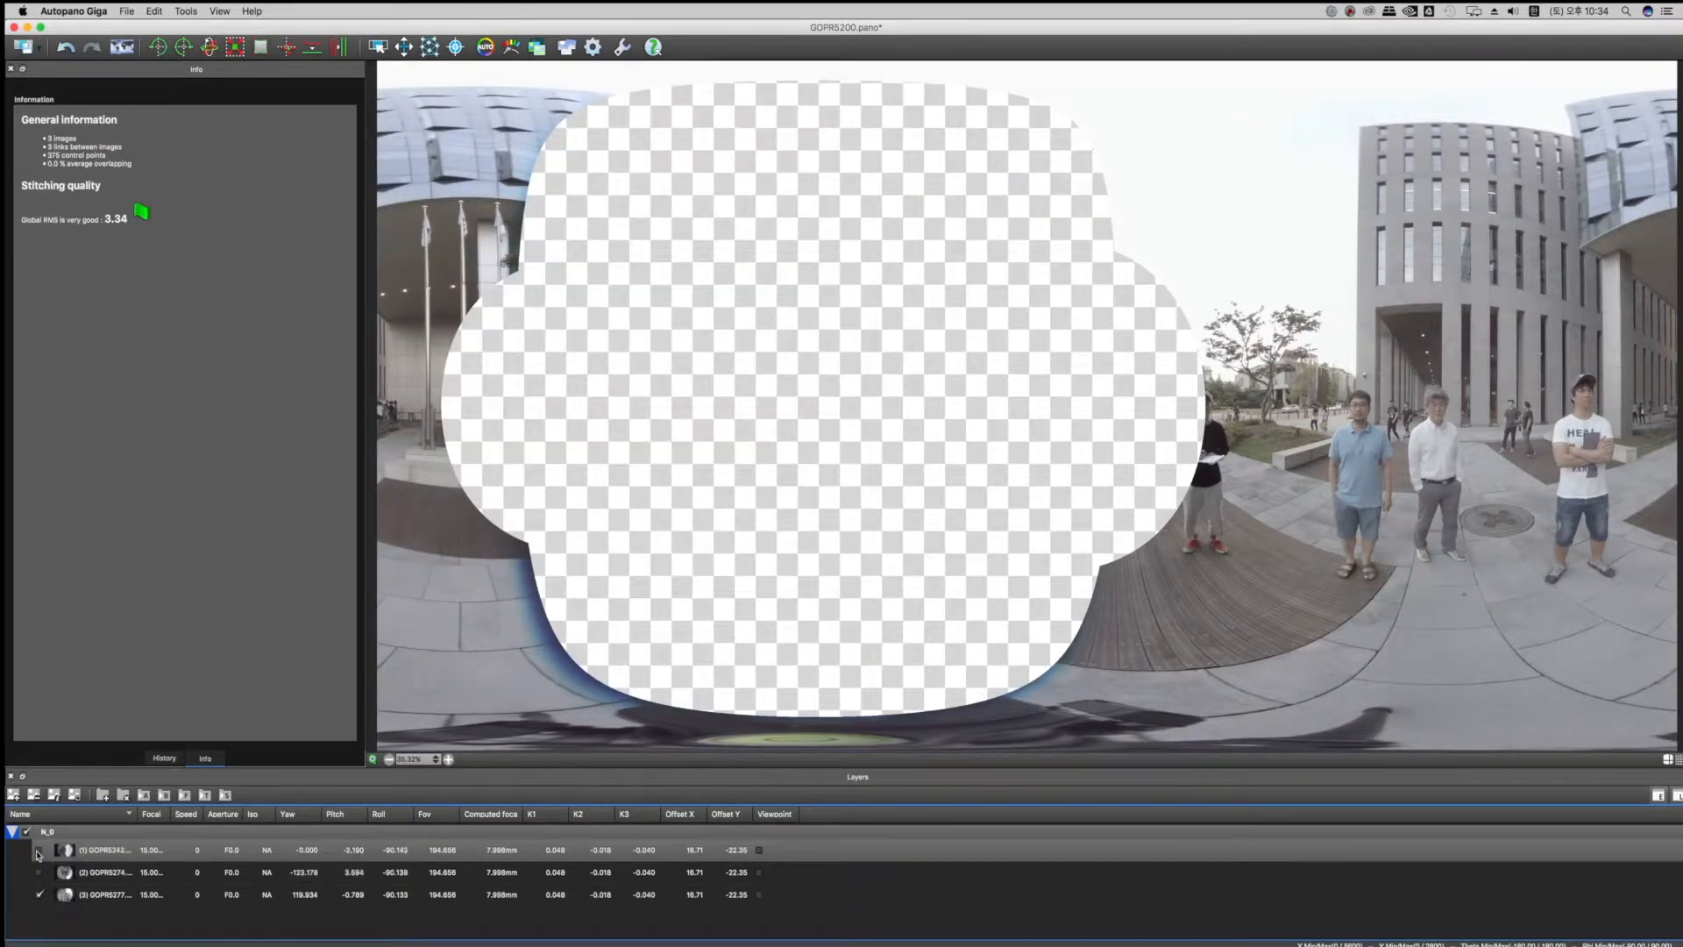
left_click(38, 851)
left_click(38, 894)
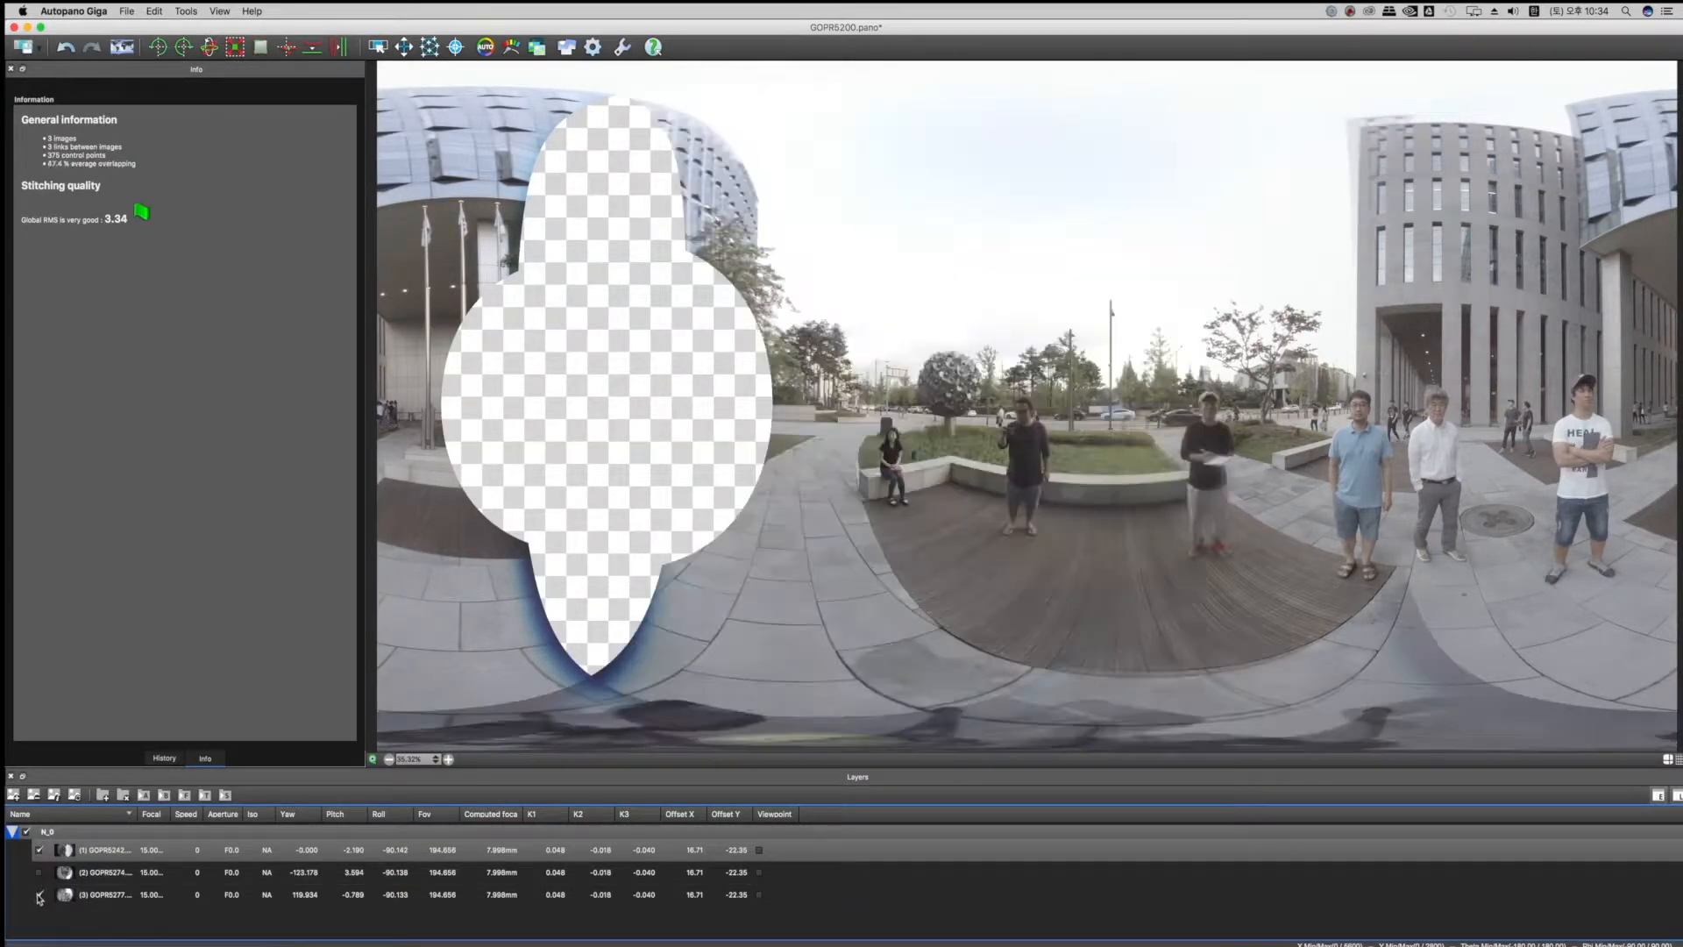
left_click(40, 872)
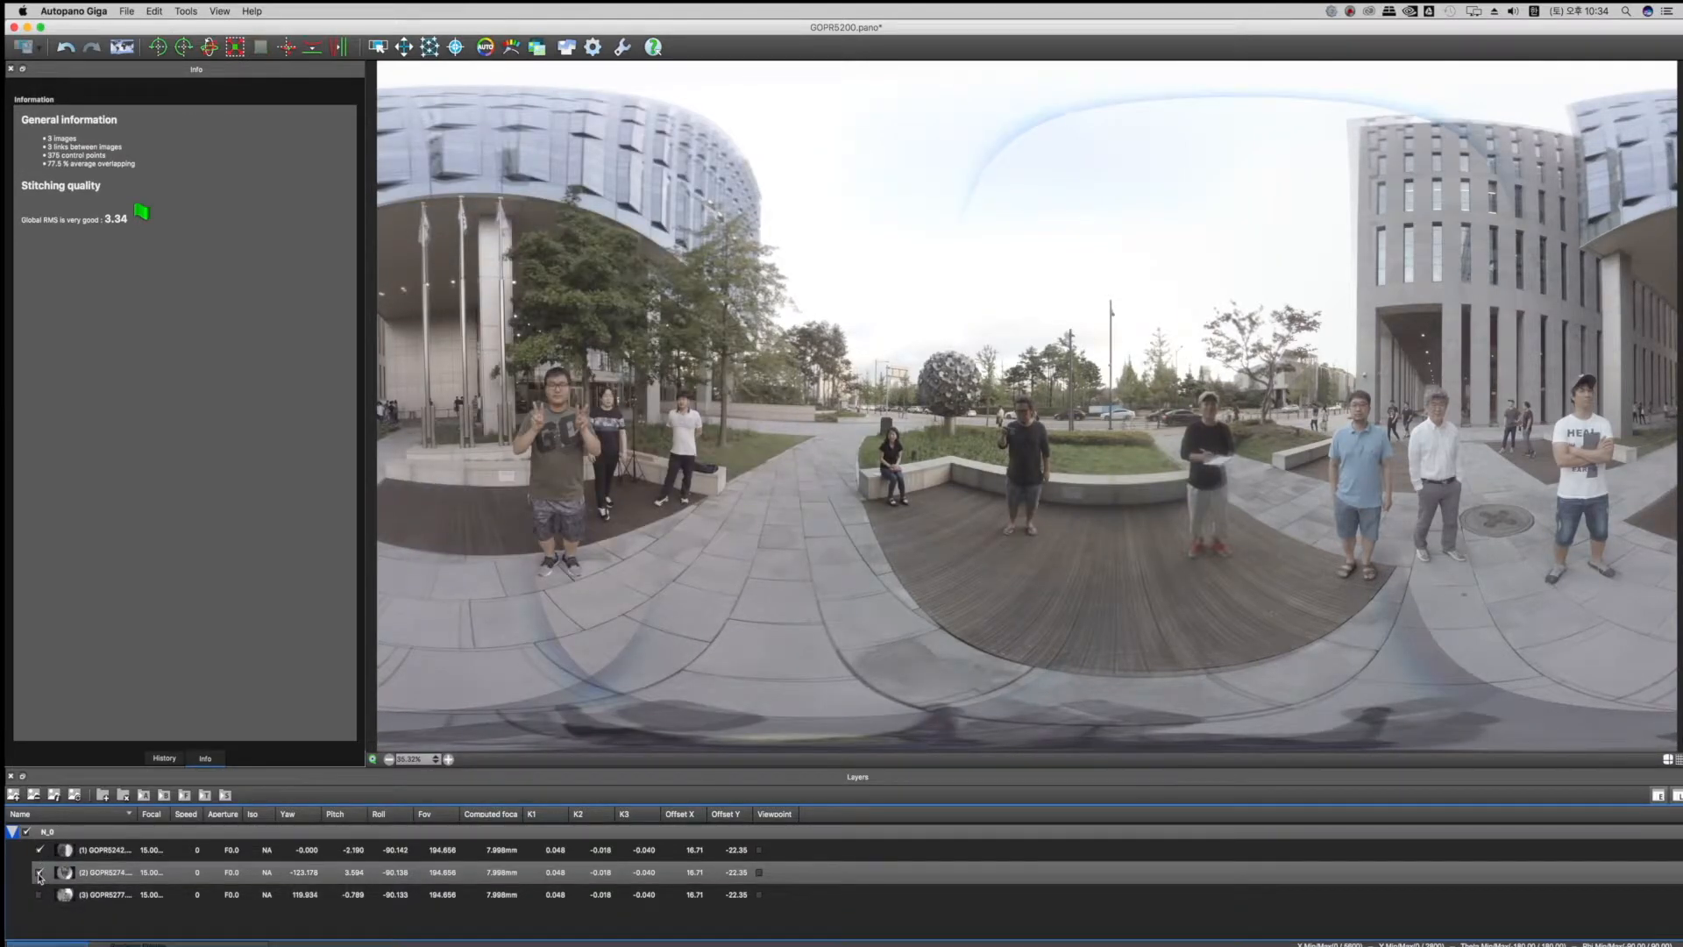
left_click(39, 873)
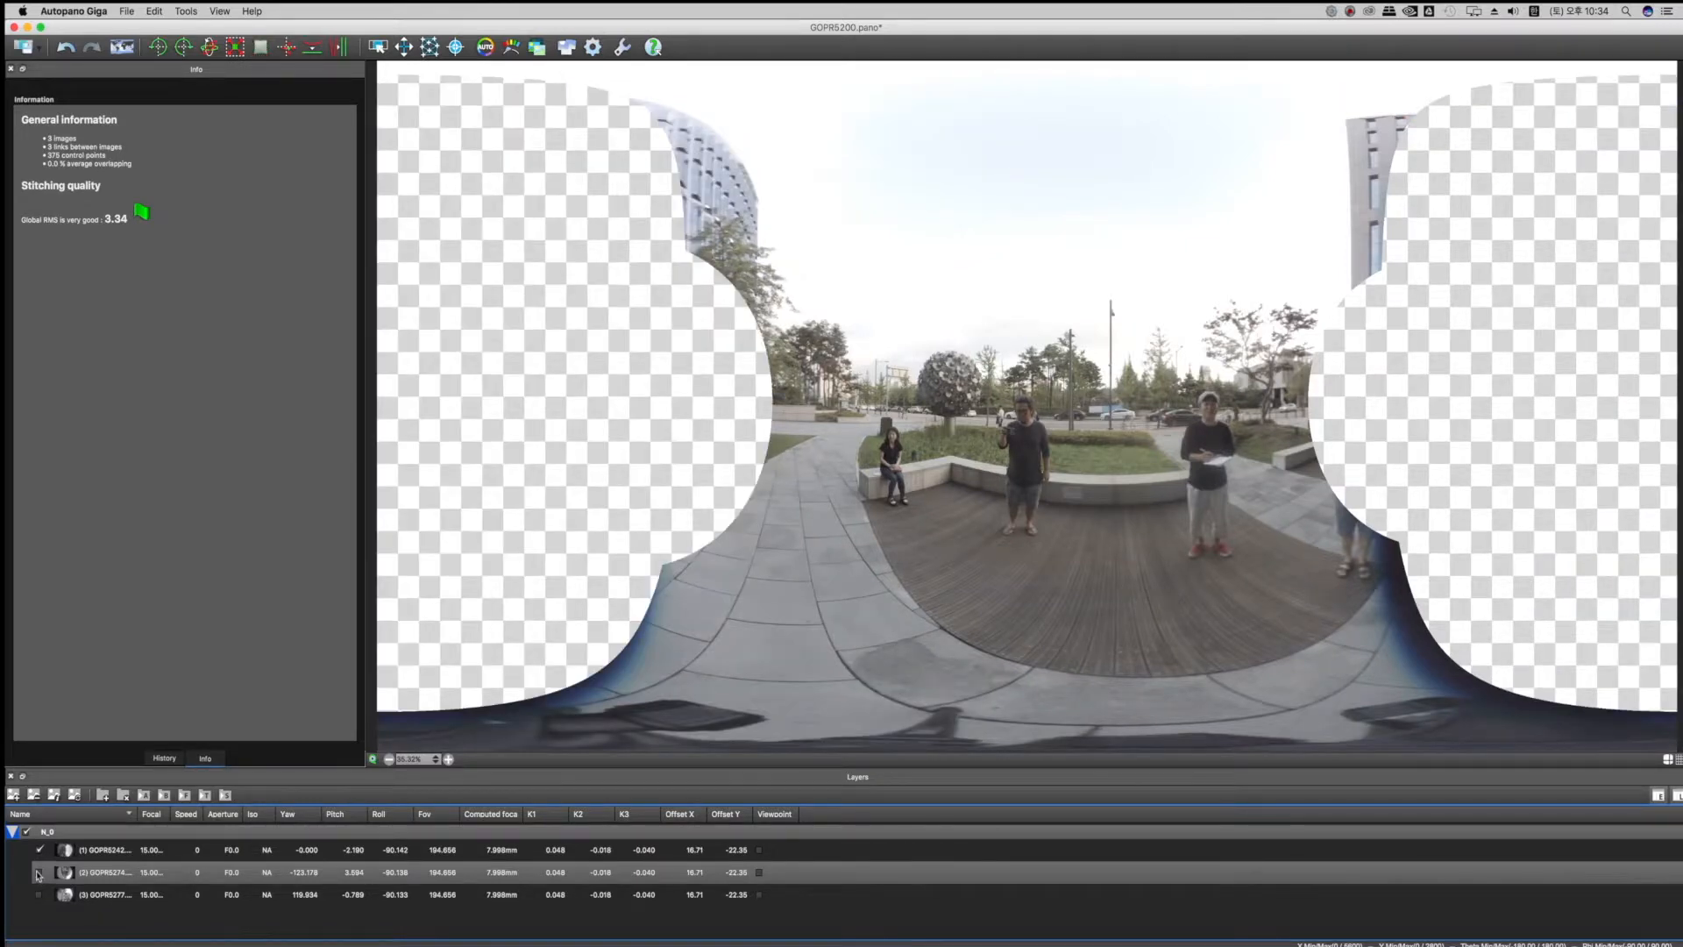
left_click(38, 872)
left_click(39, 895)
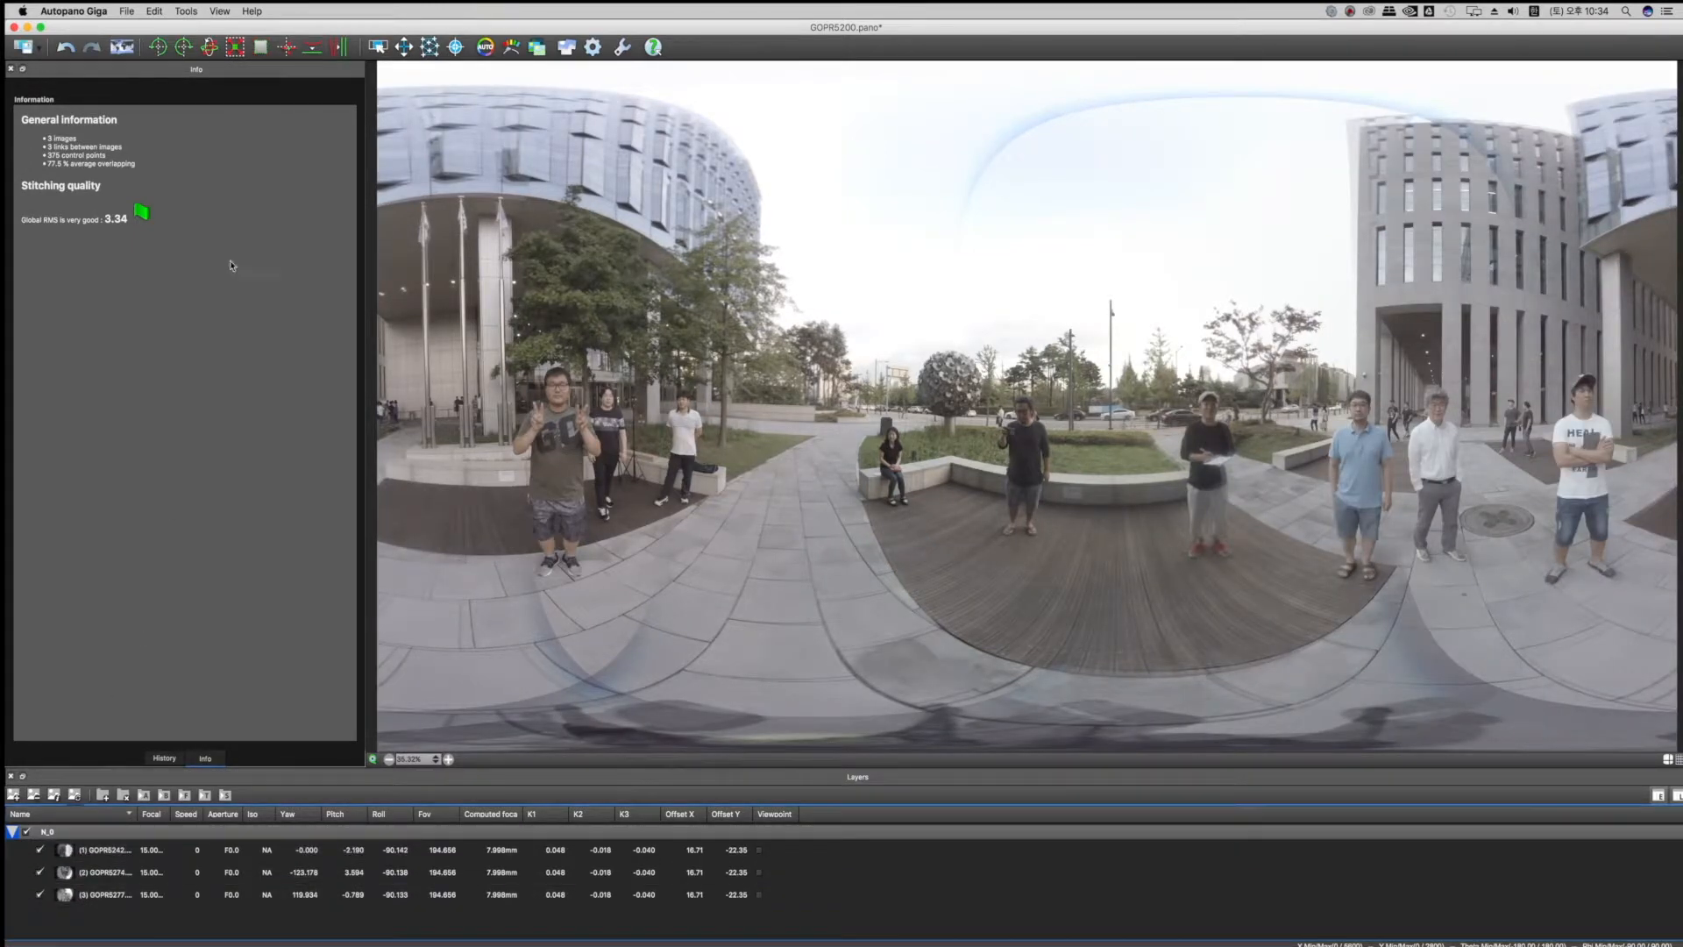
- Open the projection settings and try rotating the panorama in 90° steps, returning it to its original orientation
left_click(286, 47)
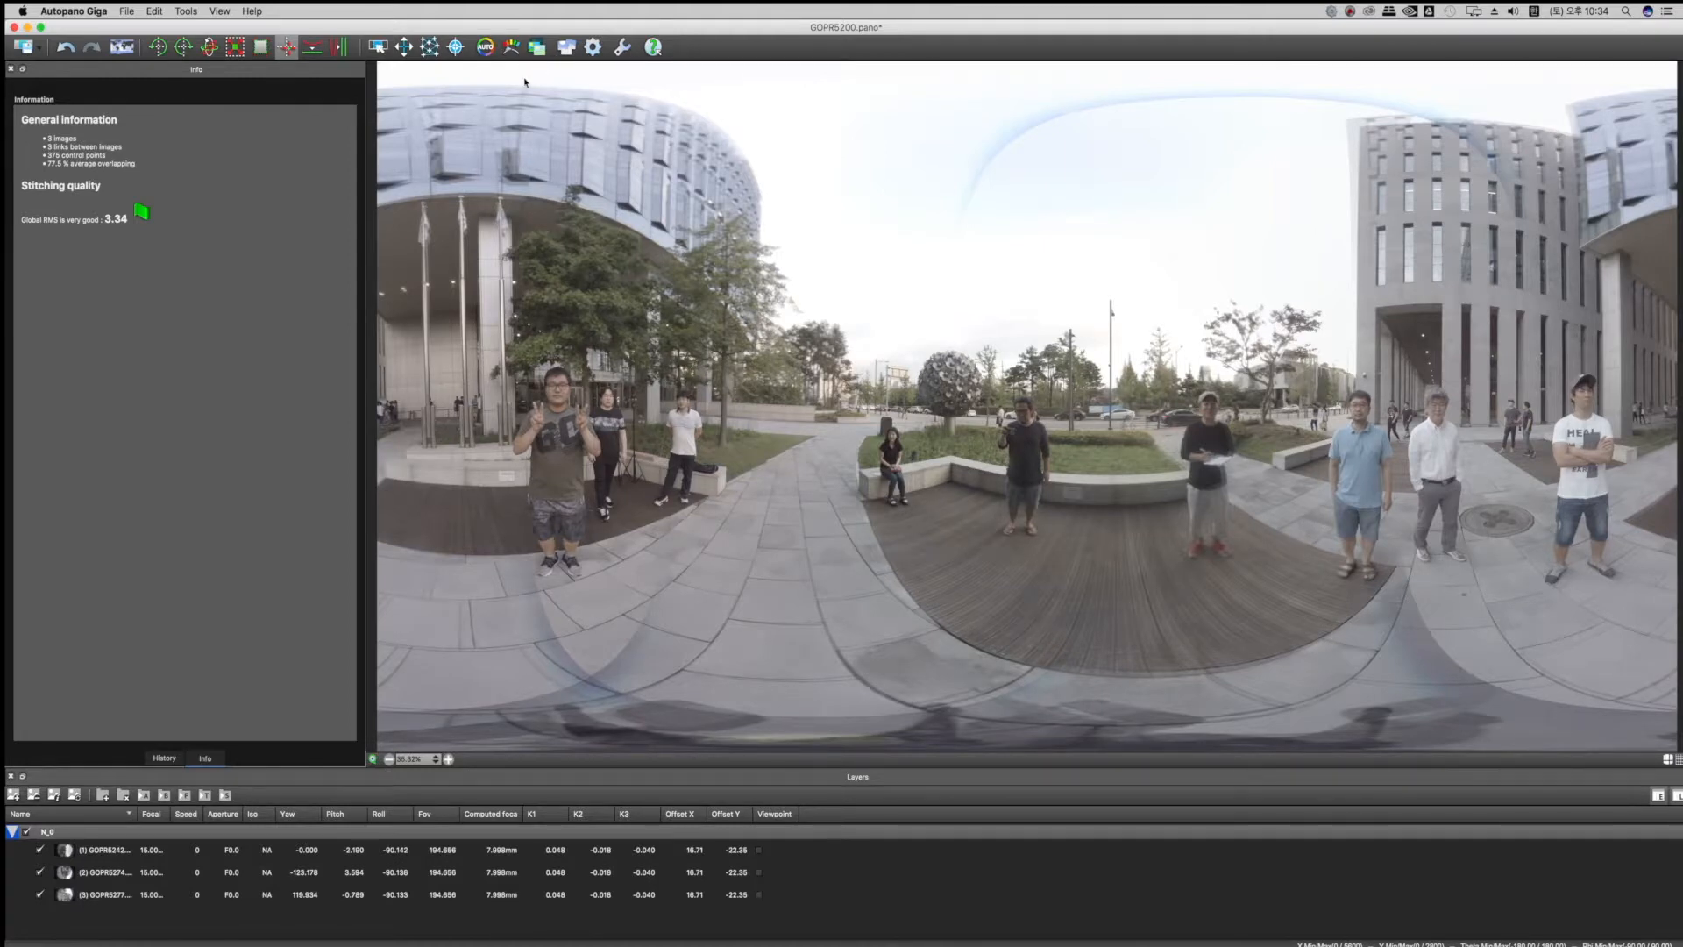
left_click(123, 48)
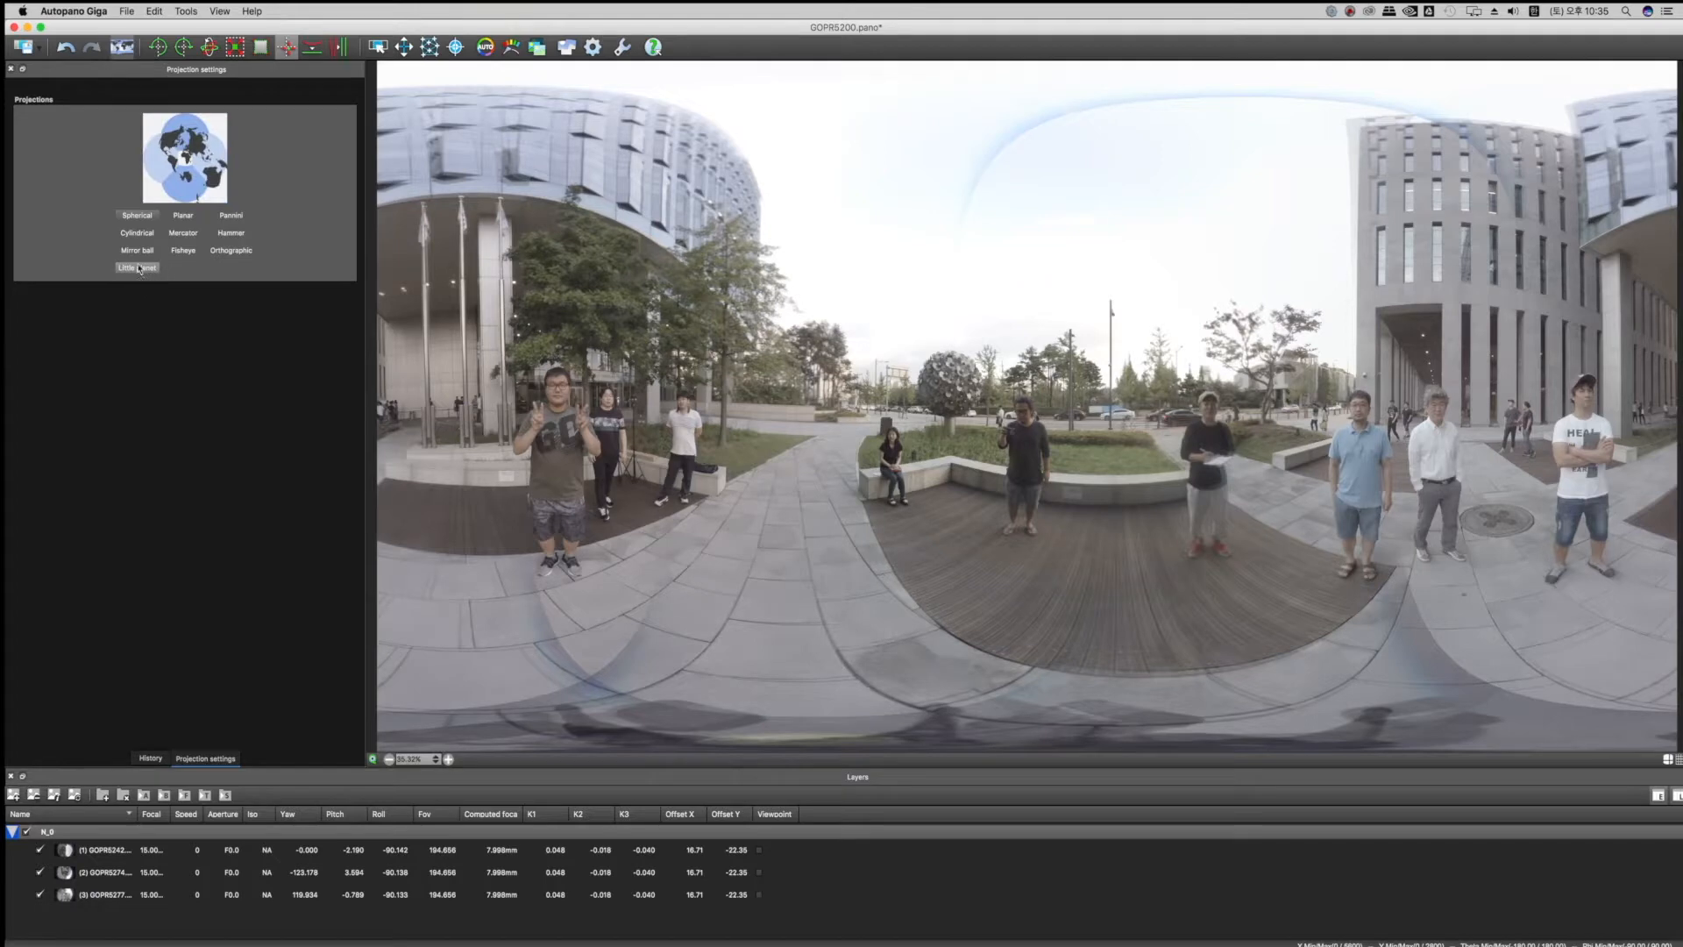
left_click(158, 49)
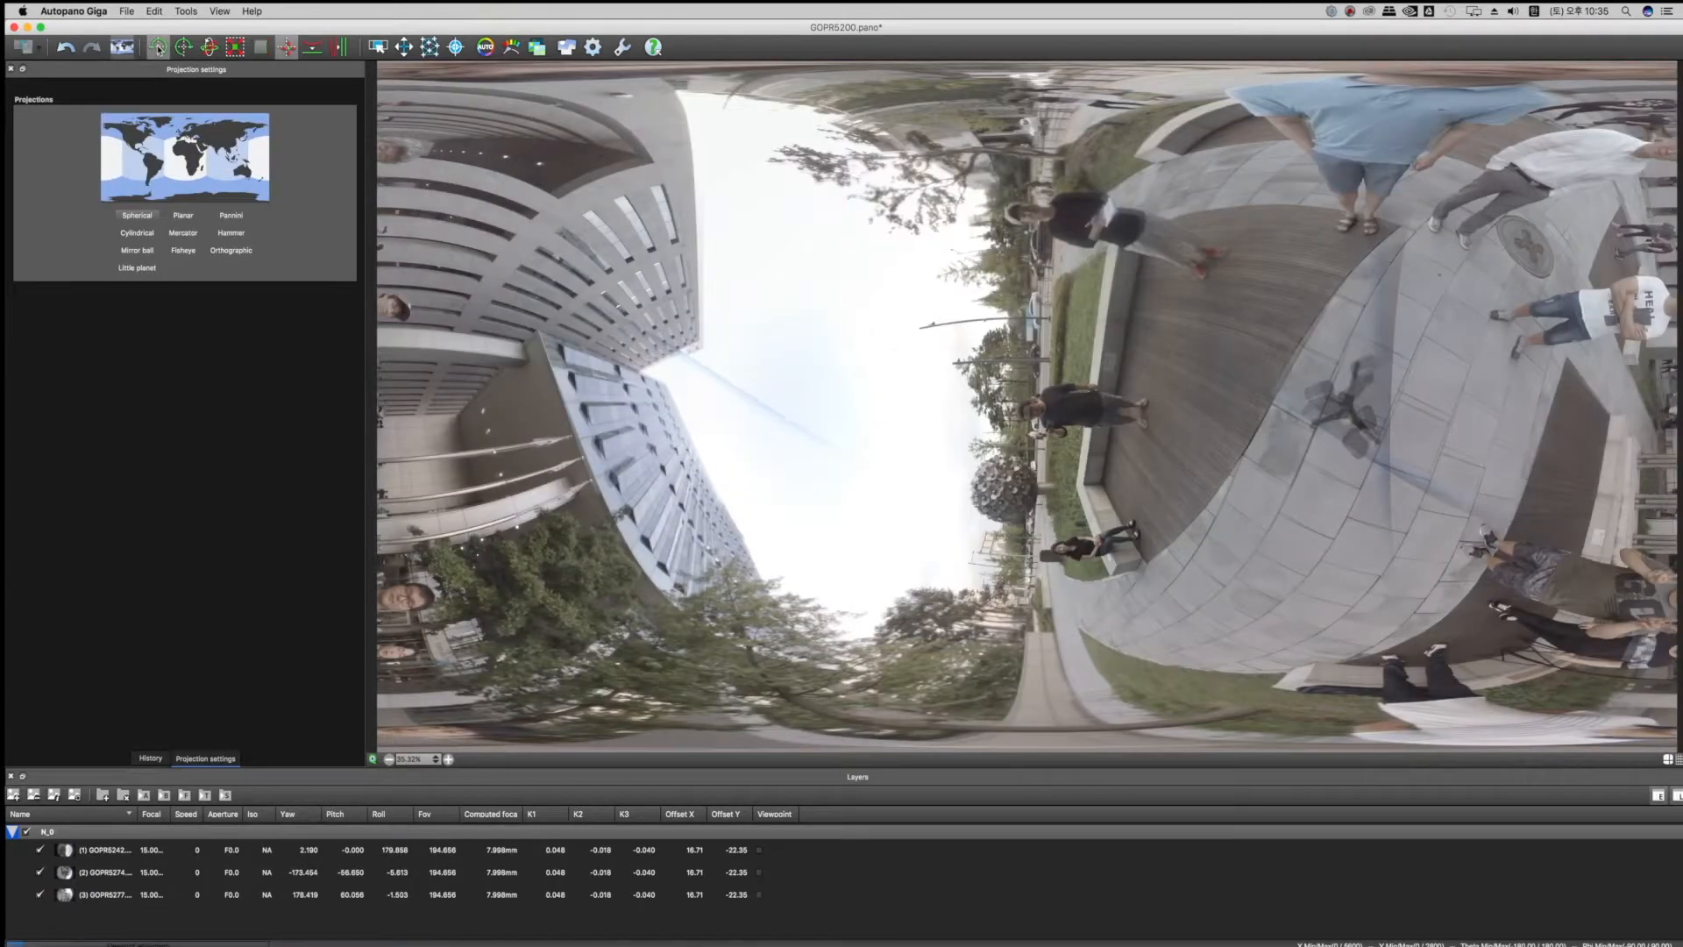
left_click(183, 48)
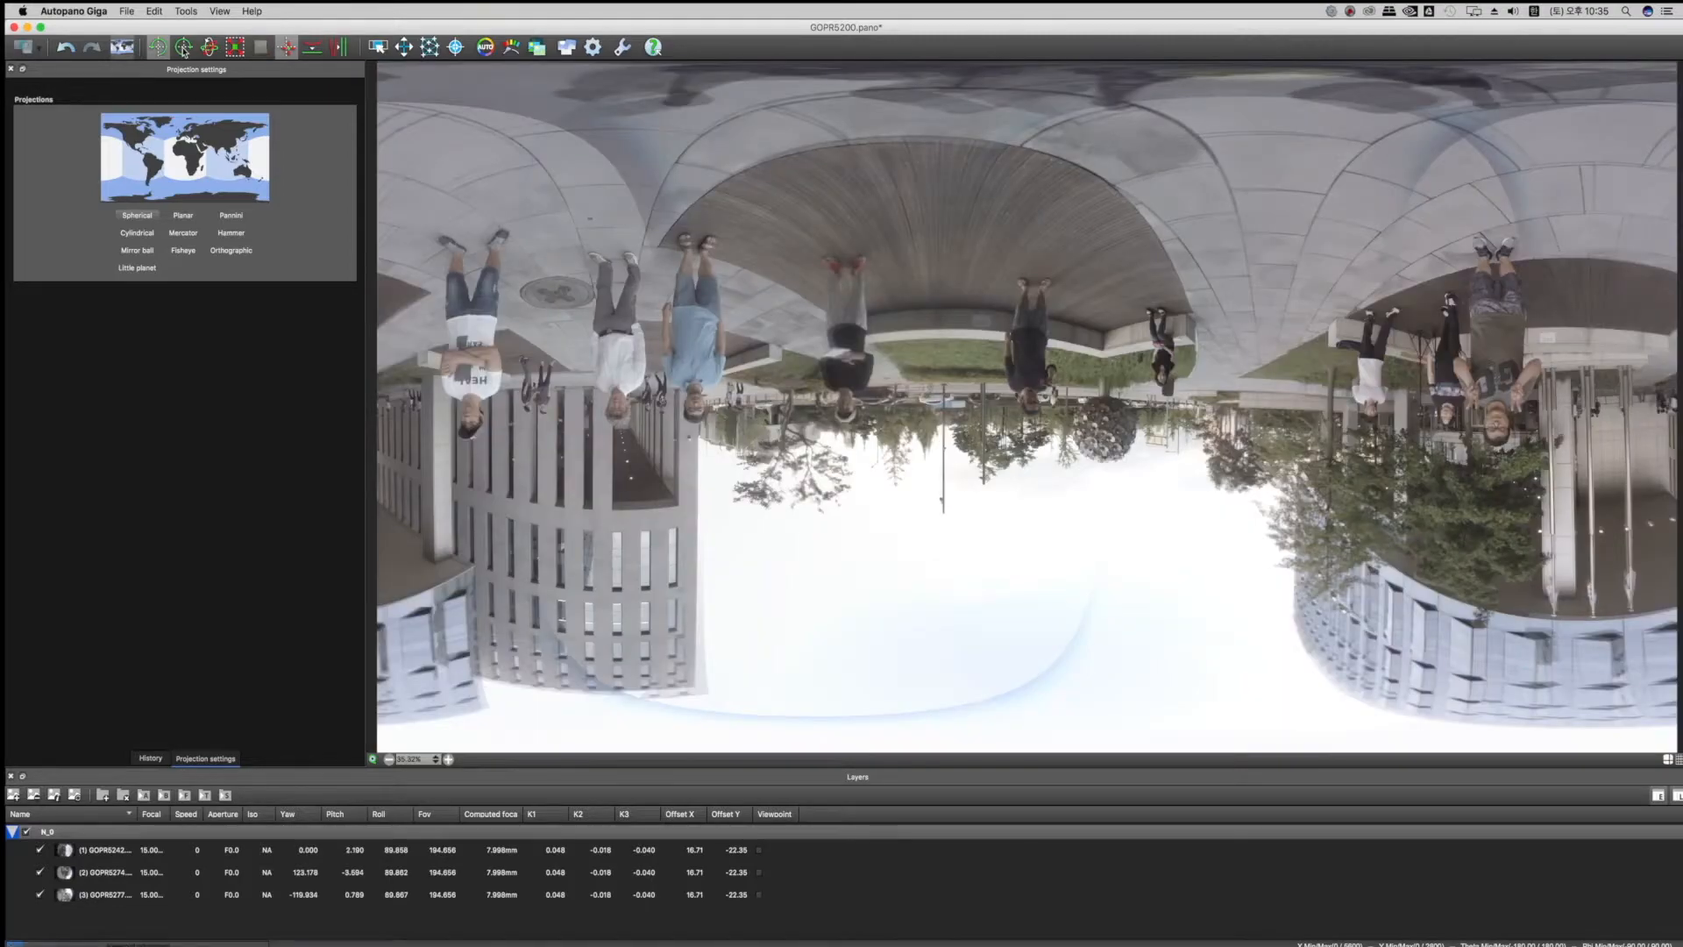
left_click(183, 47)
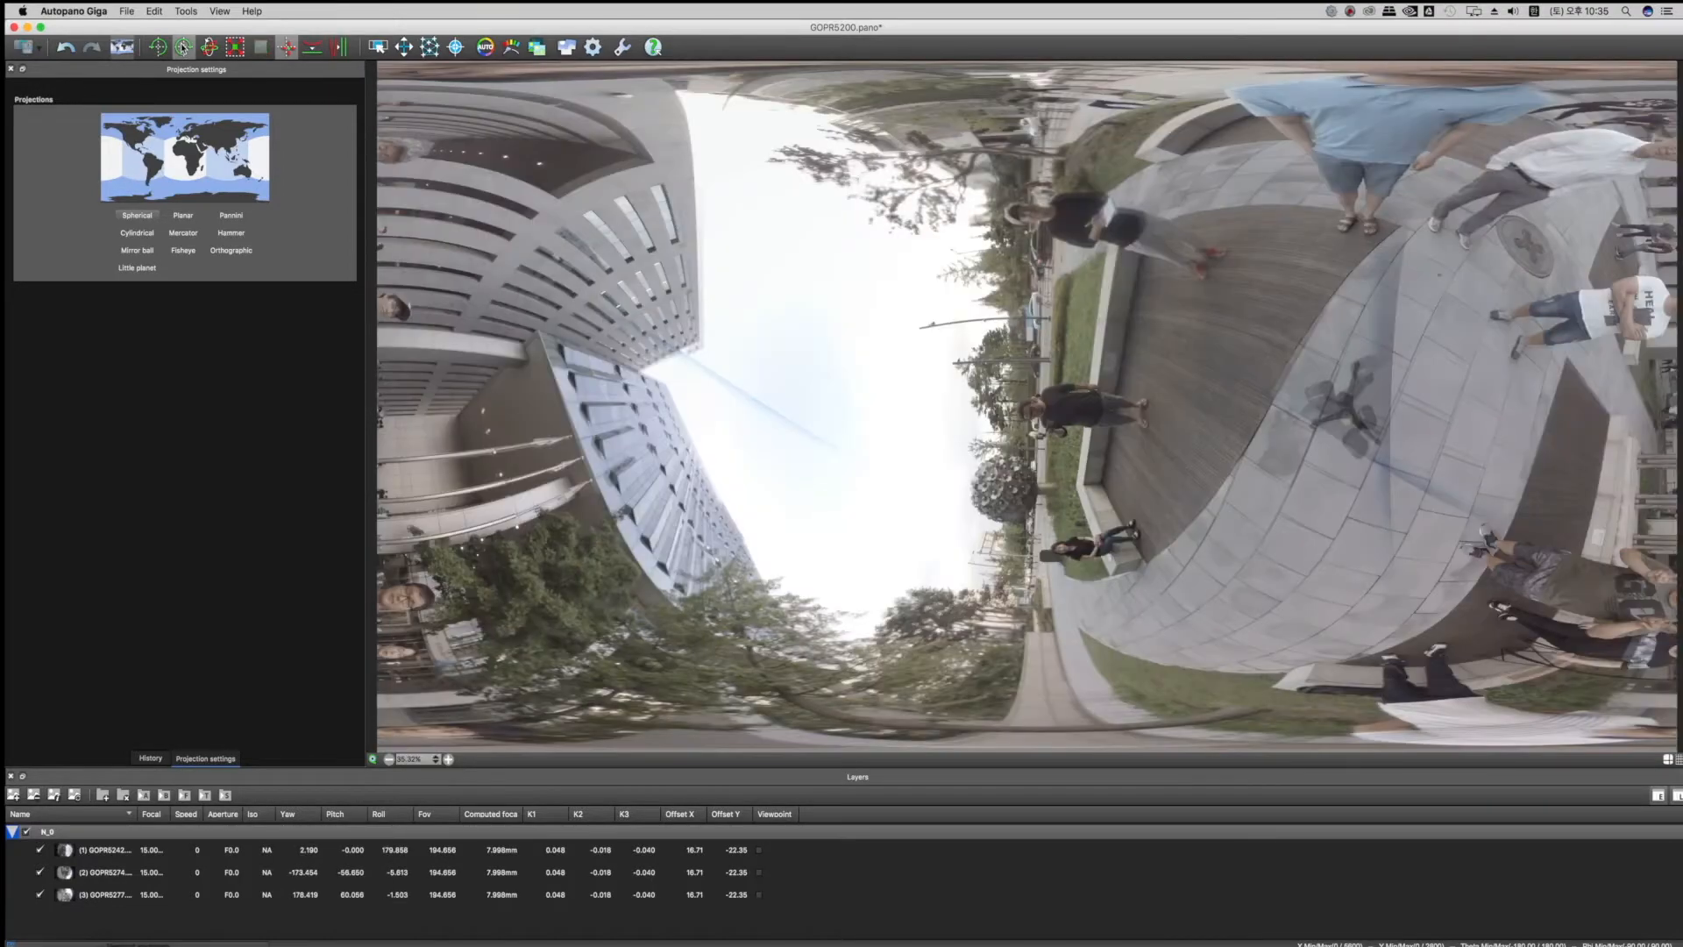
left_click(184, 47)
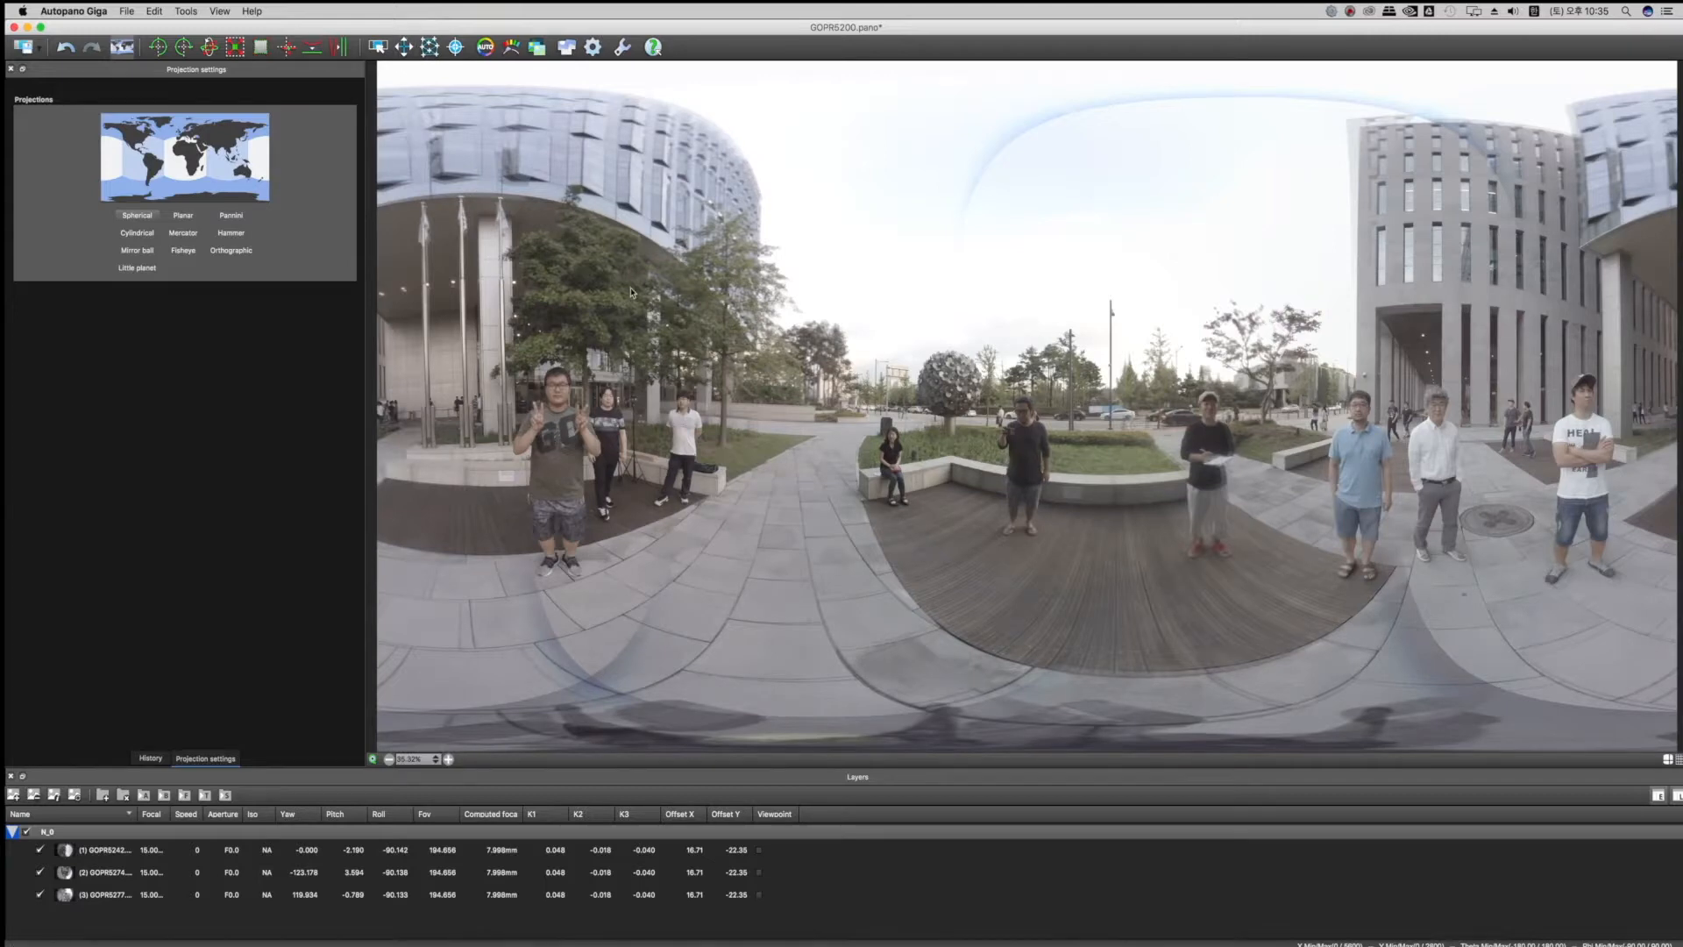
- Reorient the whole panorama freehand with the Move tool and level its horizon automatically
left_click(403, 47)
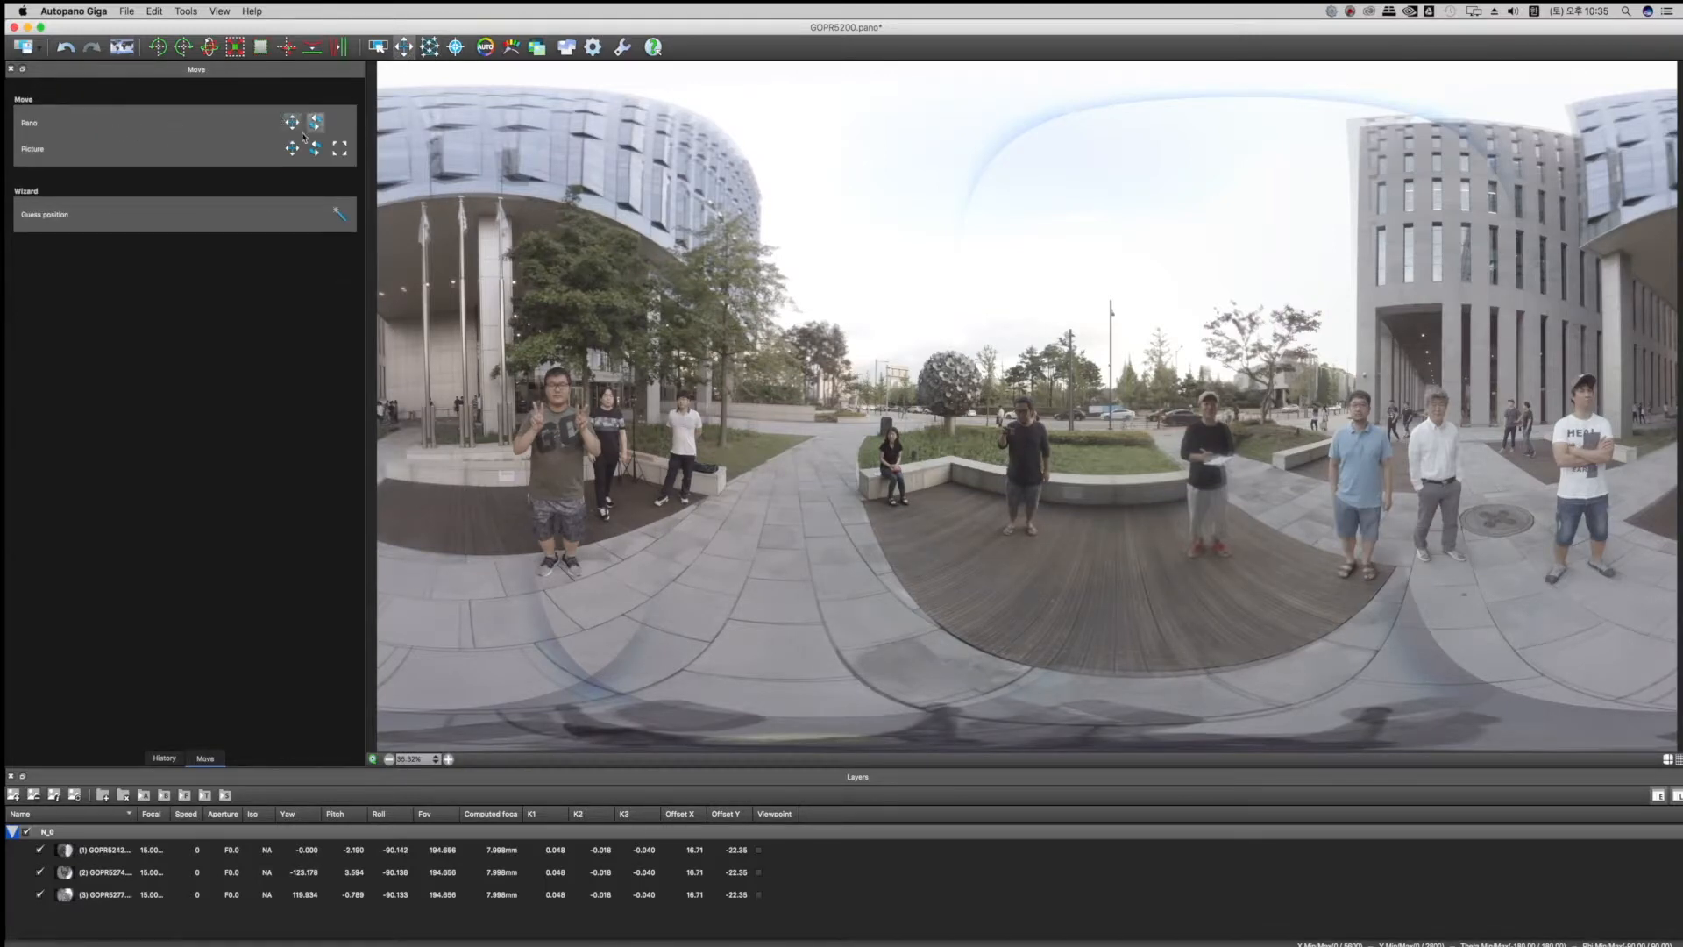
left_click_drag(830, 371, 1091, 244)
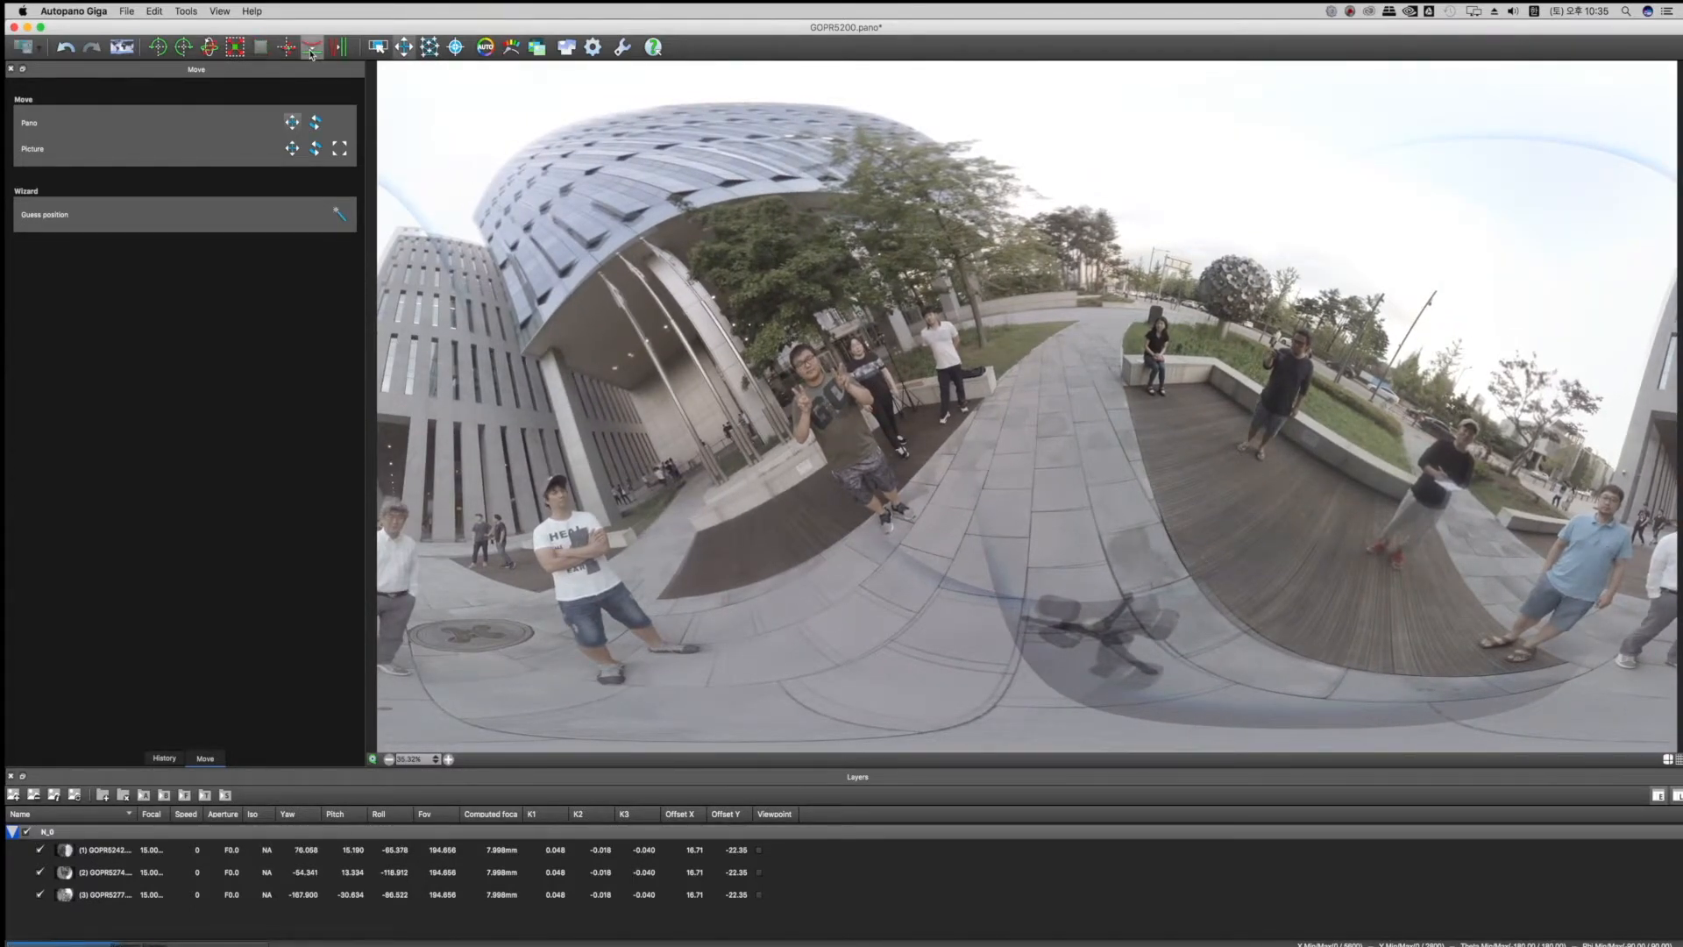
left_click(311, 51)
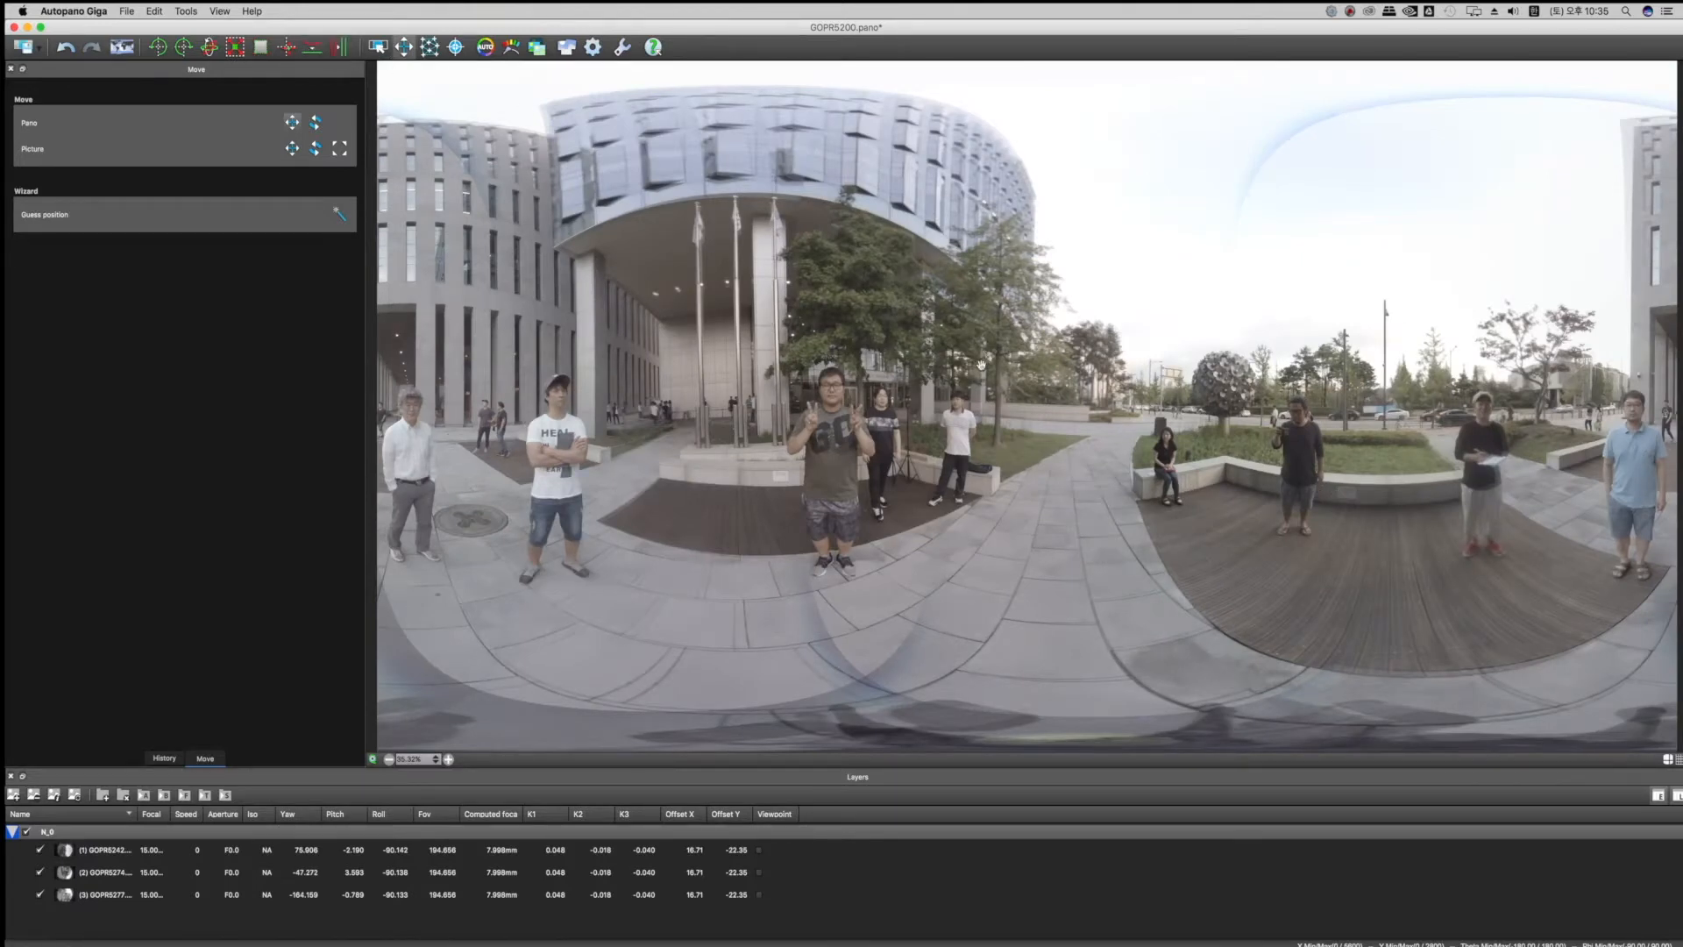
- Bring the buildings towards the middle and straighten the panorama with five vertical lines along building edges, columns, flagpoles and the curved facade
left_click_drag(1017, 402, 838, 362)
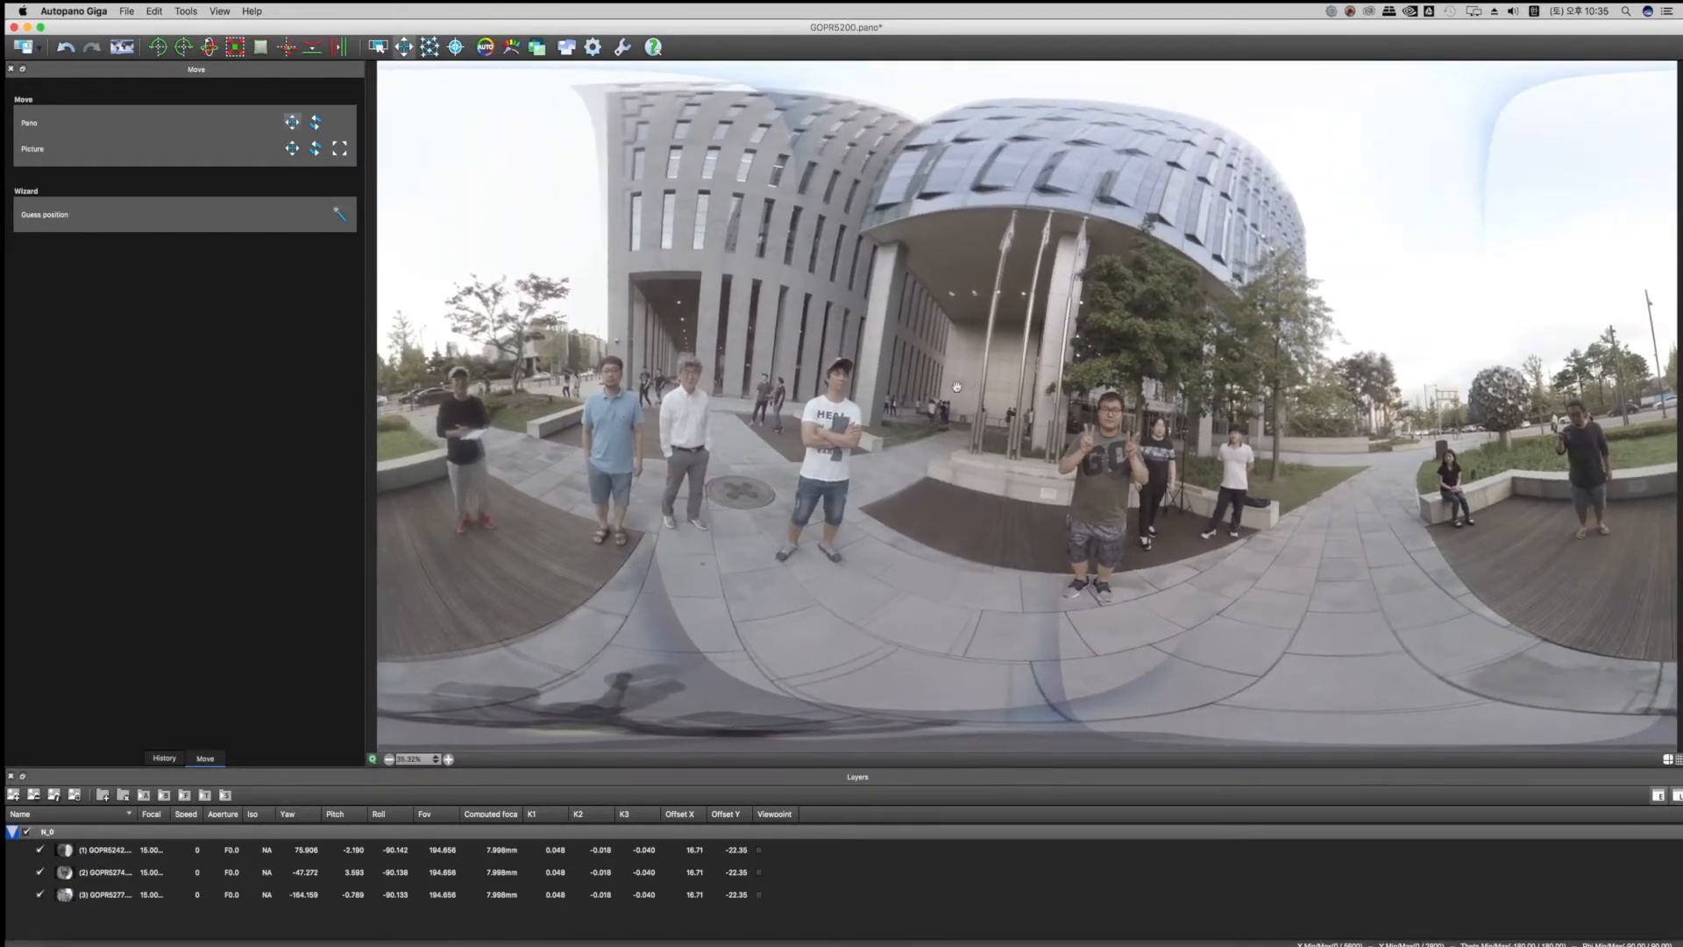
left_click(335, 48)
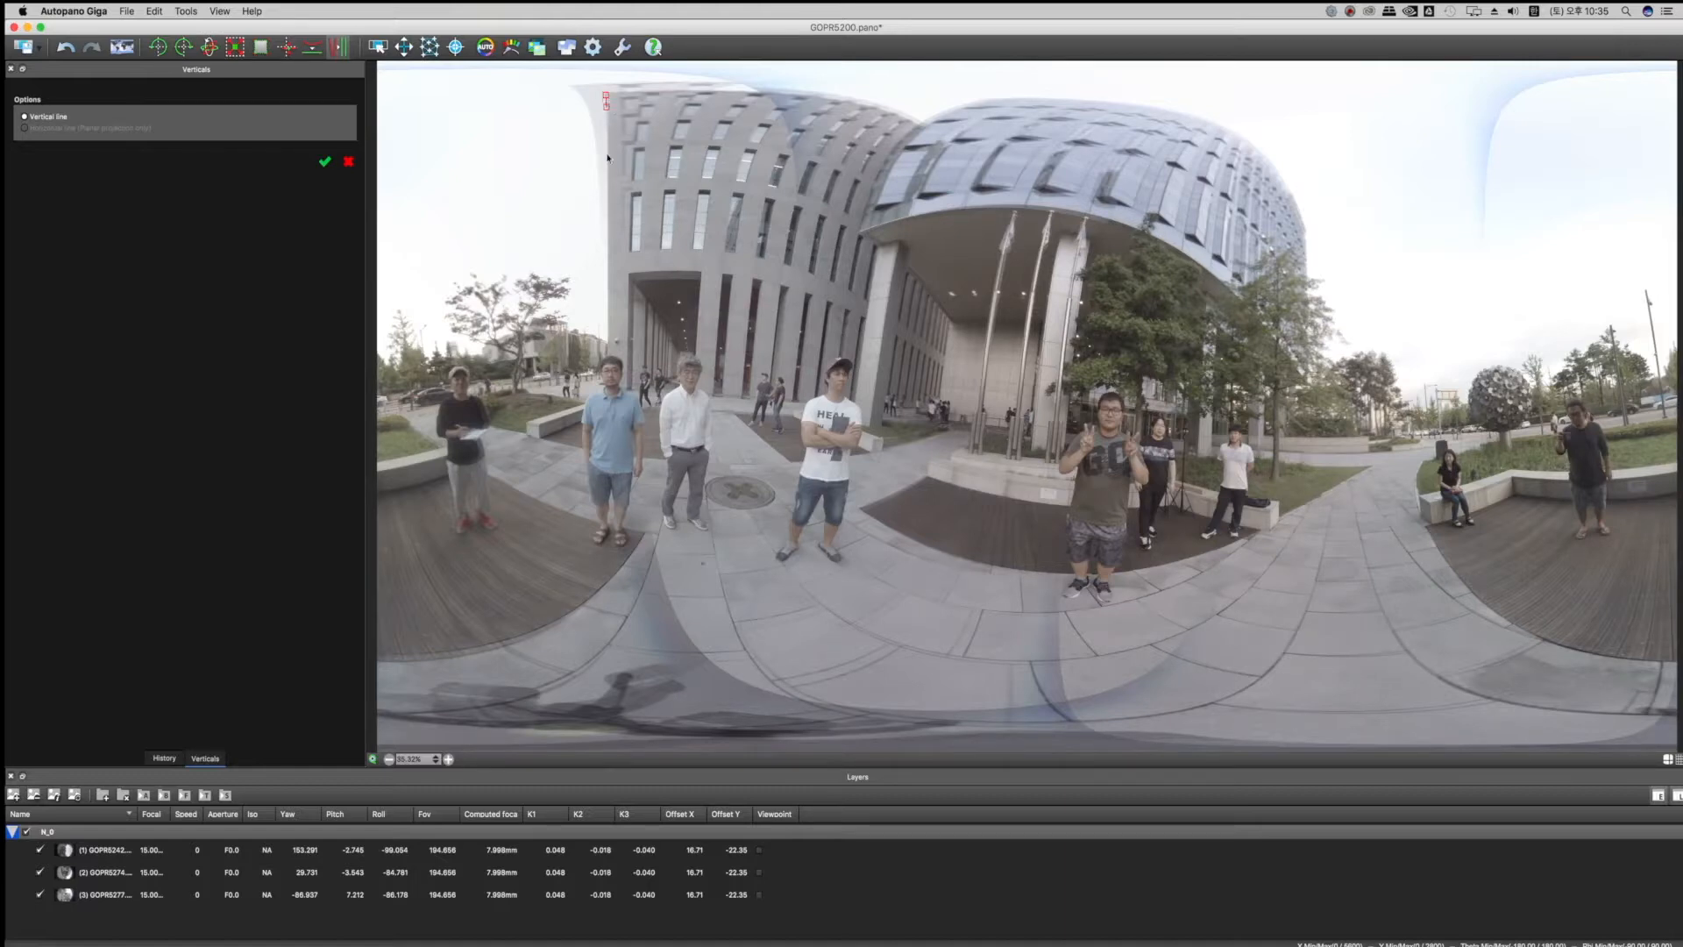
left_click_drag(607, 158, 608, 349)
left_click_drag(900, 247, 871, 421)
mouse_move(1052, 216)
left_mouse_down()
mouse_move(1015, 337)
mouse_move(1020, 467)
left_mouse_up()
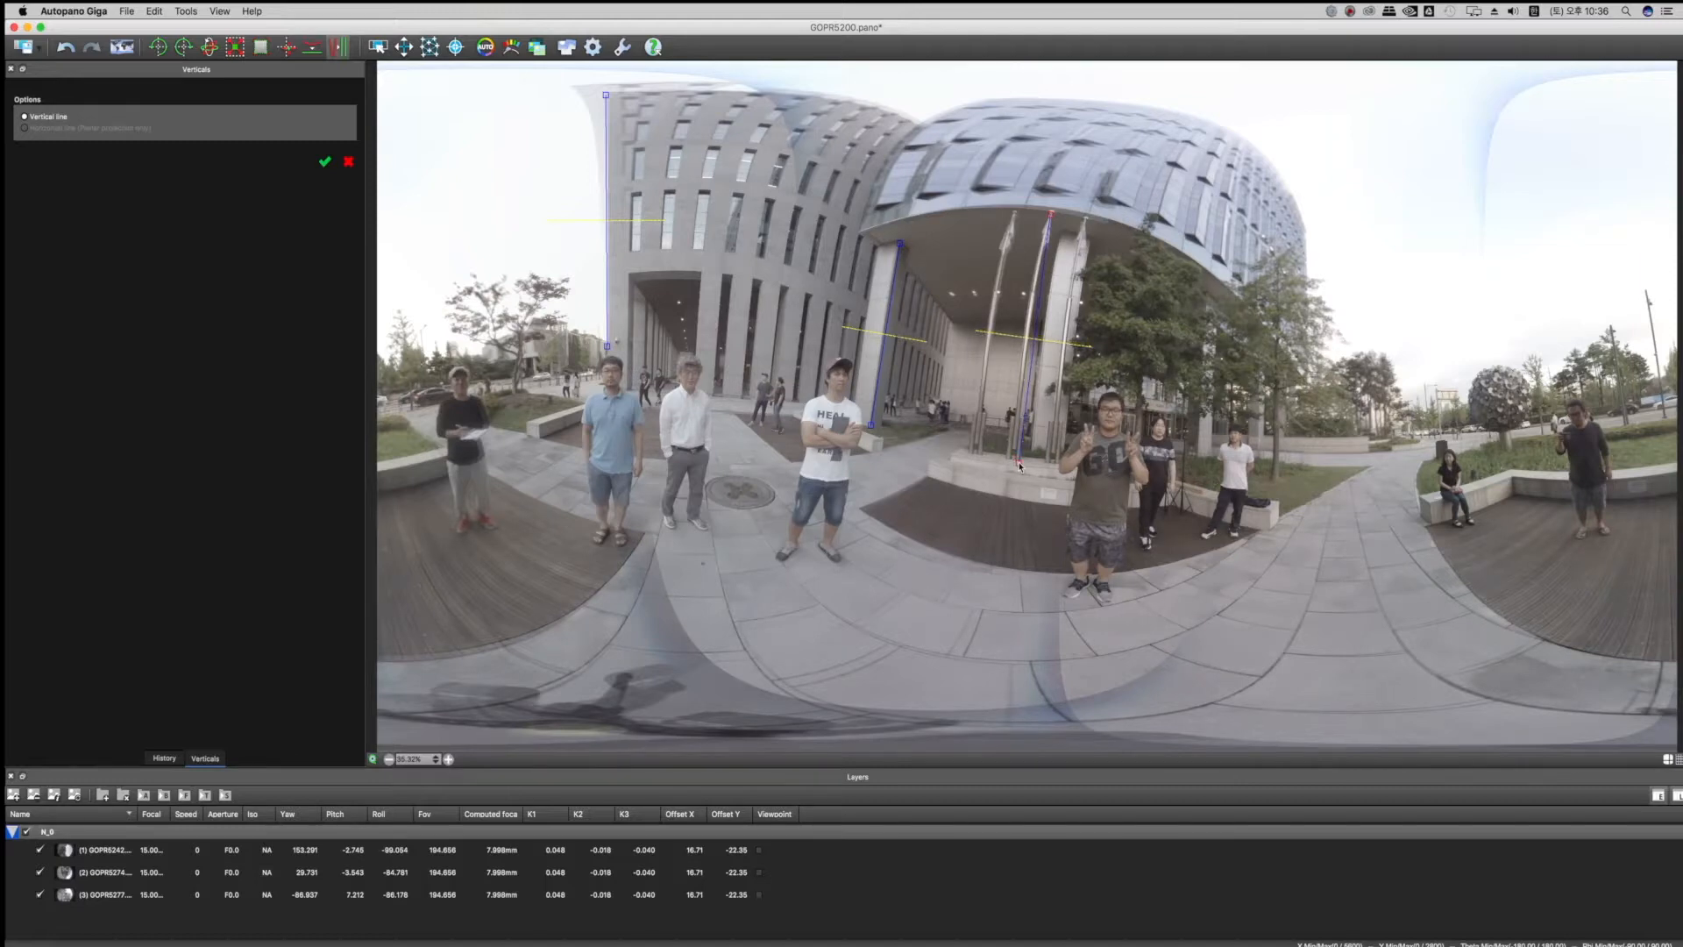
left_click_drag(1085, 228, 1058, 457)
left_click_drag(1306, 233, 1306, 371)
left_click(328, 163)
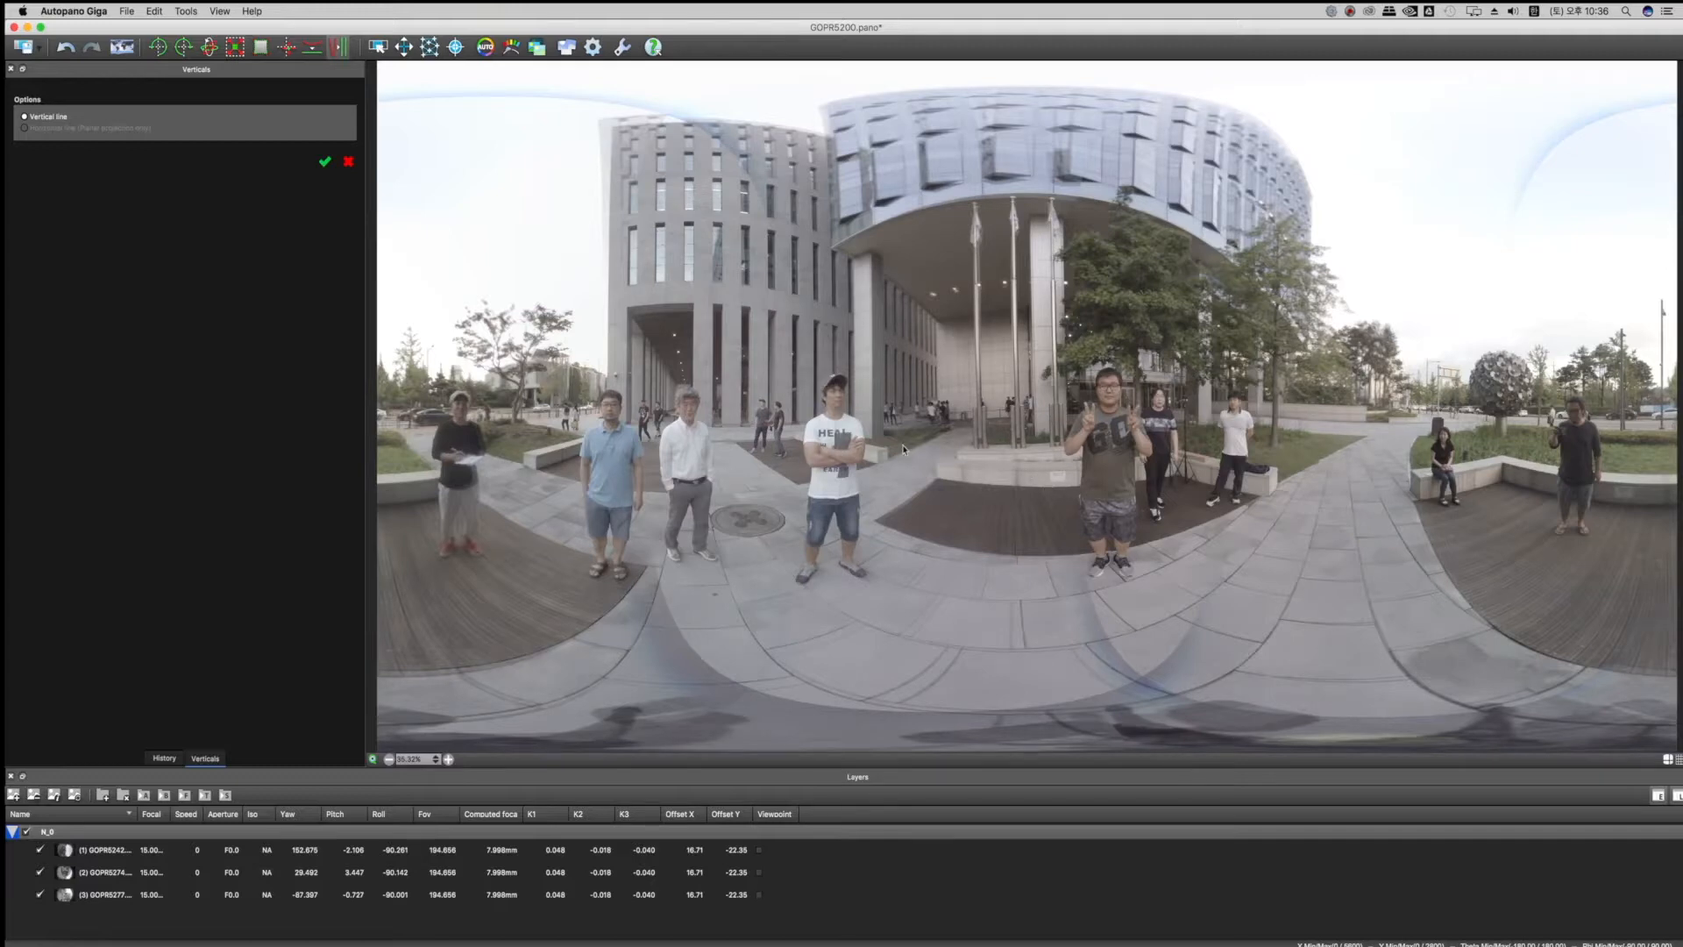
- Shift the whole panorama slightly with the Move tool and return to image selection
left_click(404, 48)
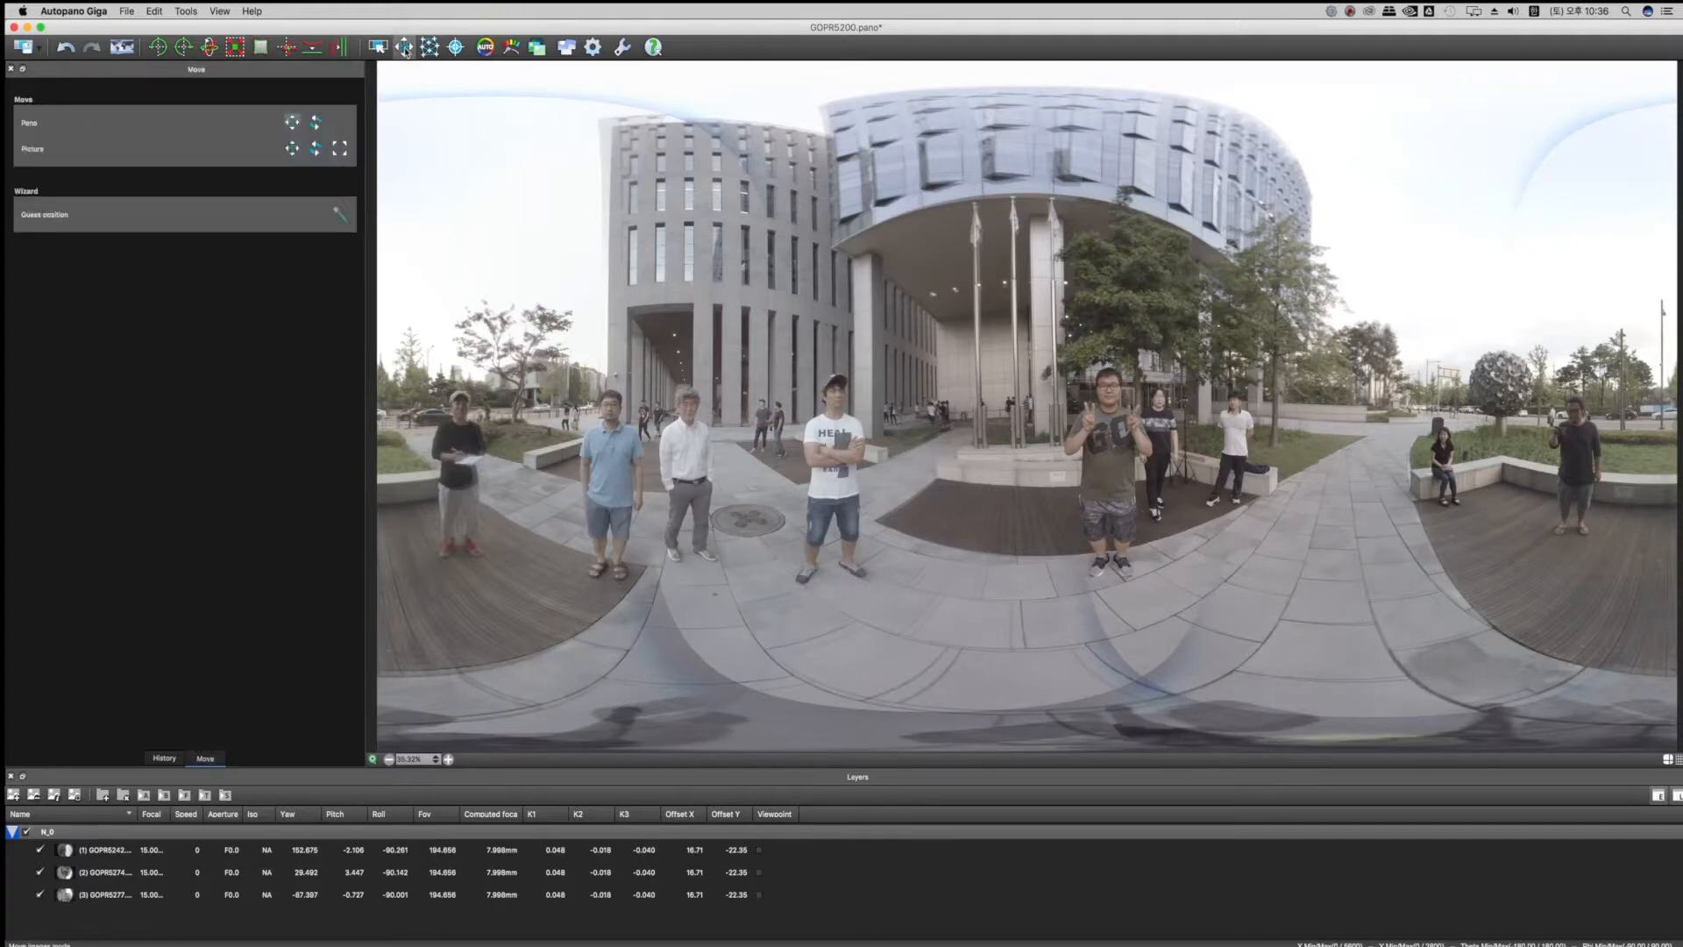
mouse_move(1119, 555)
left_mouse_down()
mouse_move(1205, 554)
mouse_move(1106, 552)
mouse_move(1120, 552)
left_mouse_up()
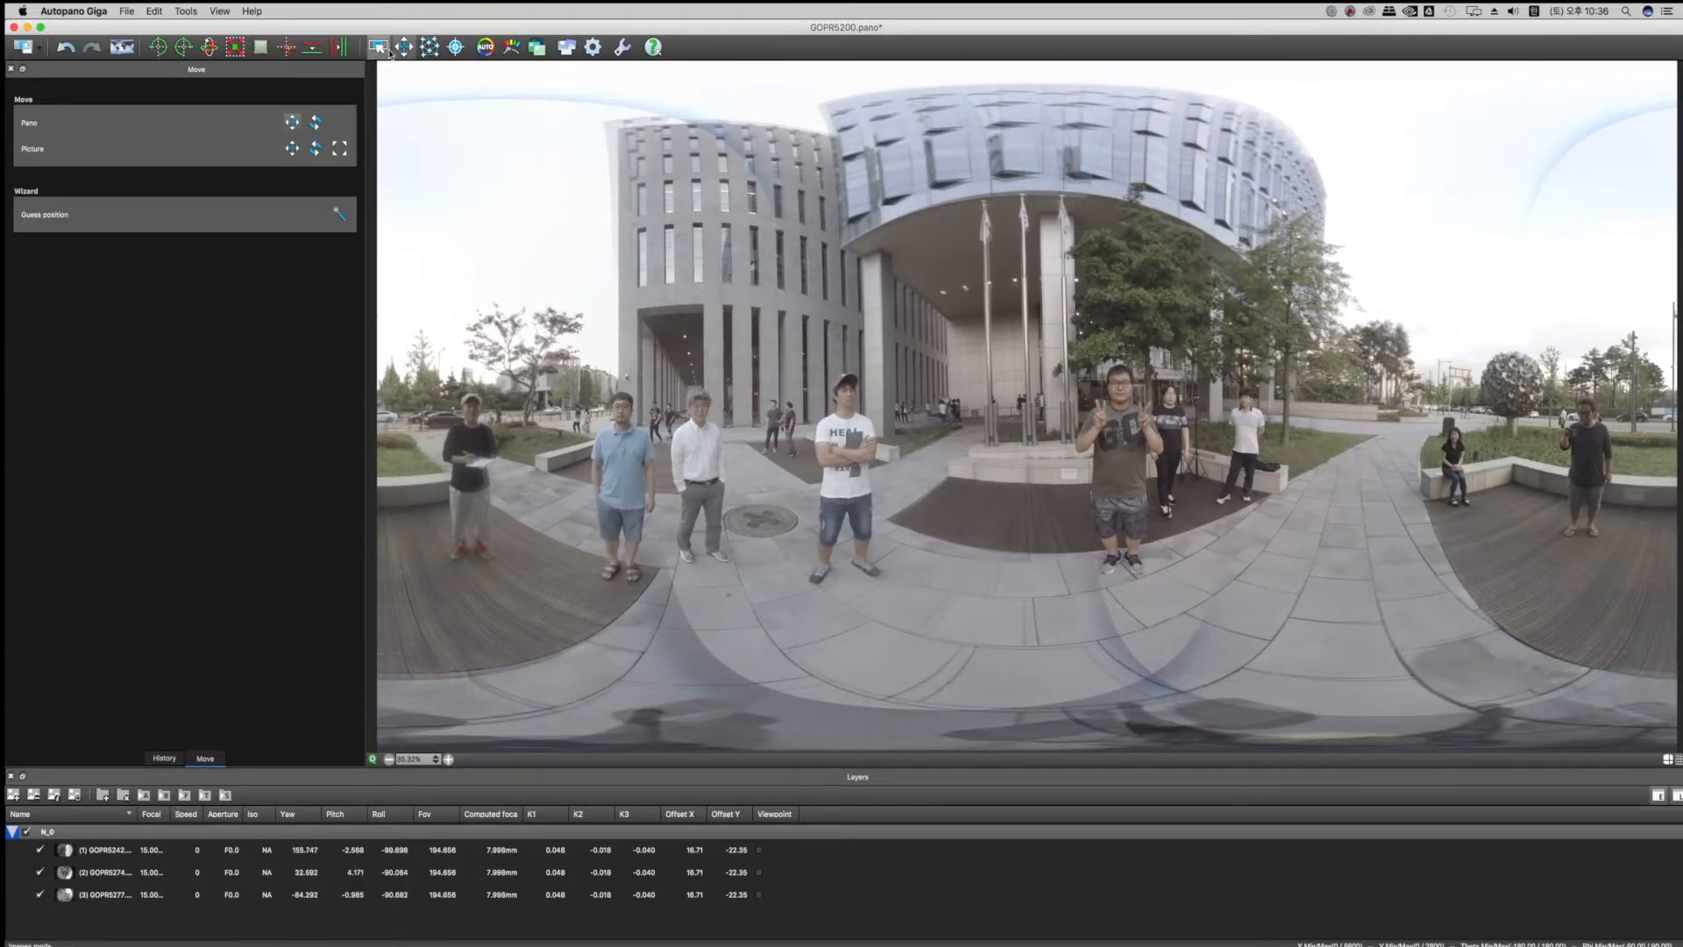
left_click(377, 46)
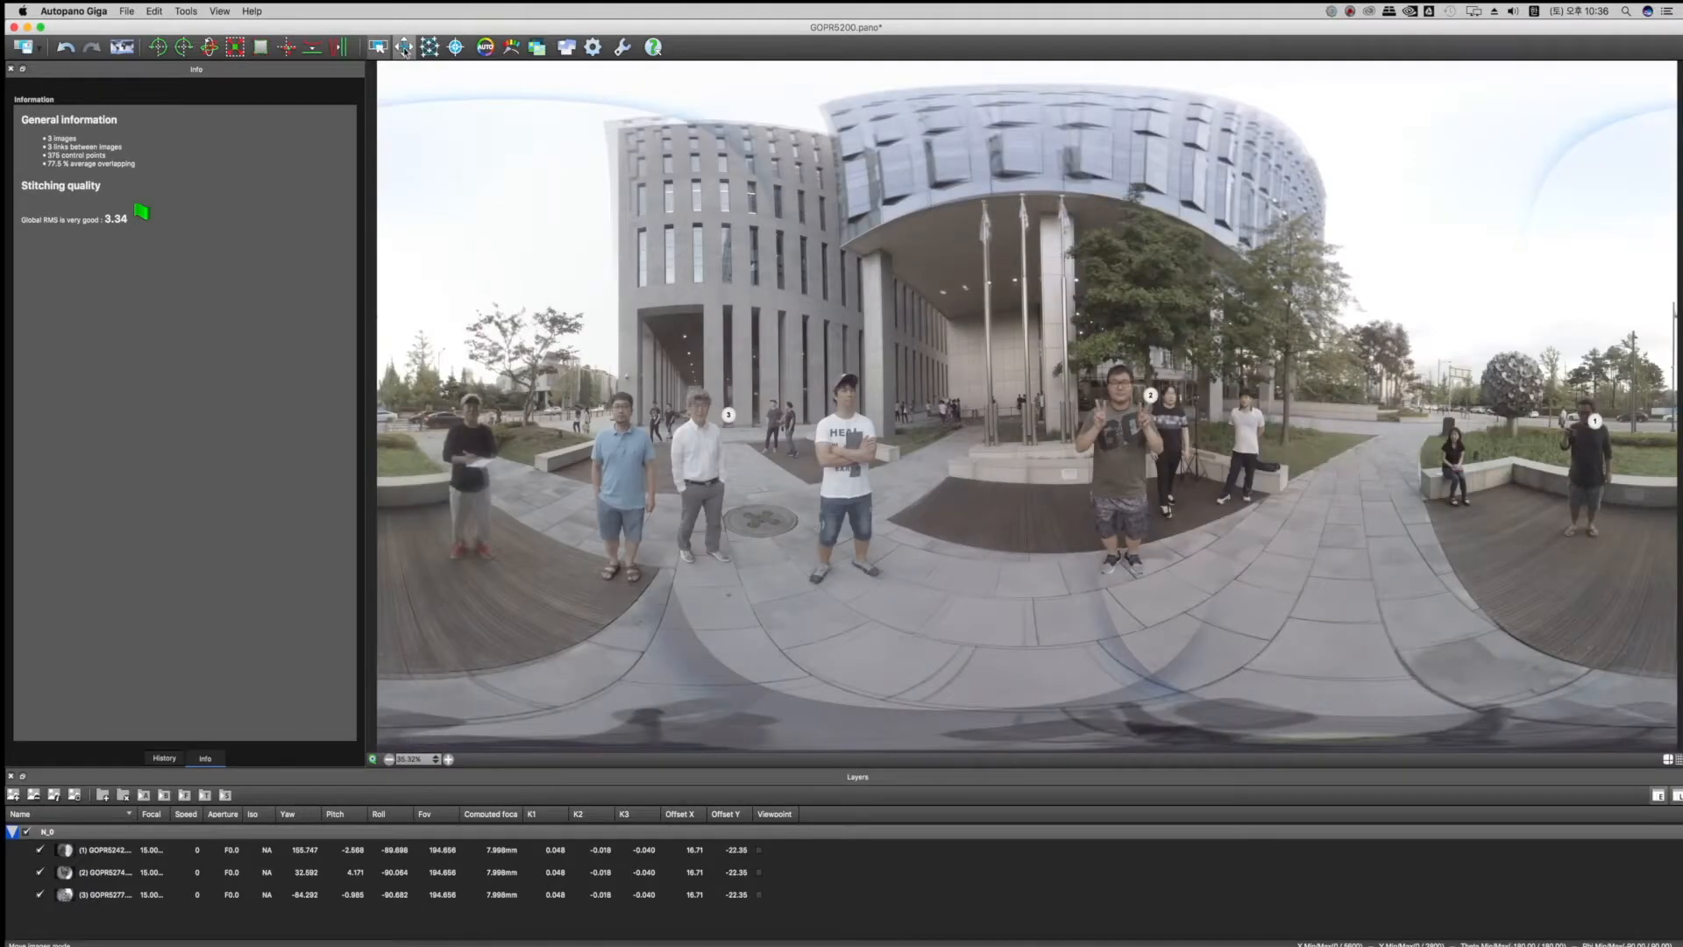
- Try moving only picture 3 (GOPR5277) within the panorama, undo it, and return to moving the whole panorama
left_click(404, 47)
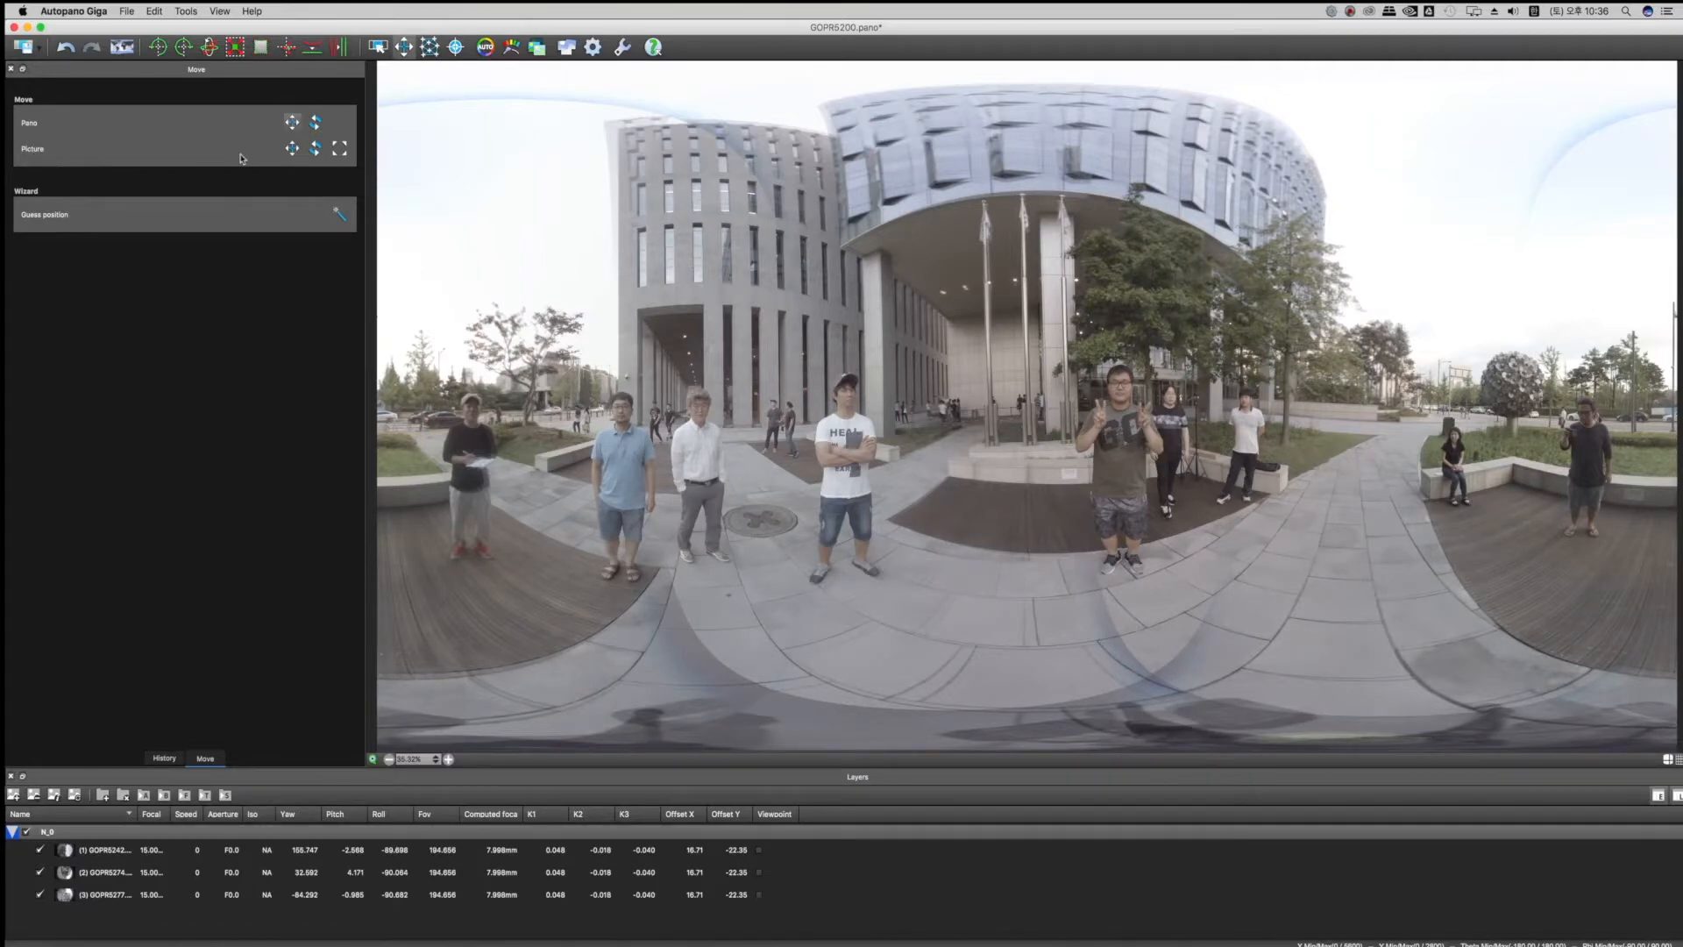
left_click(338, 151)
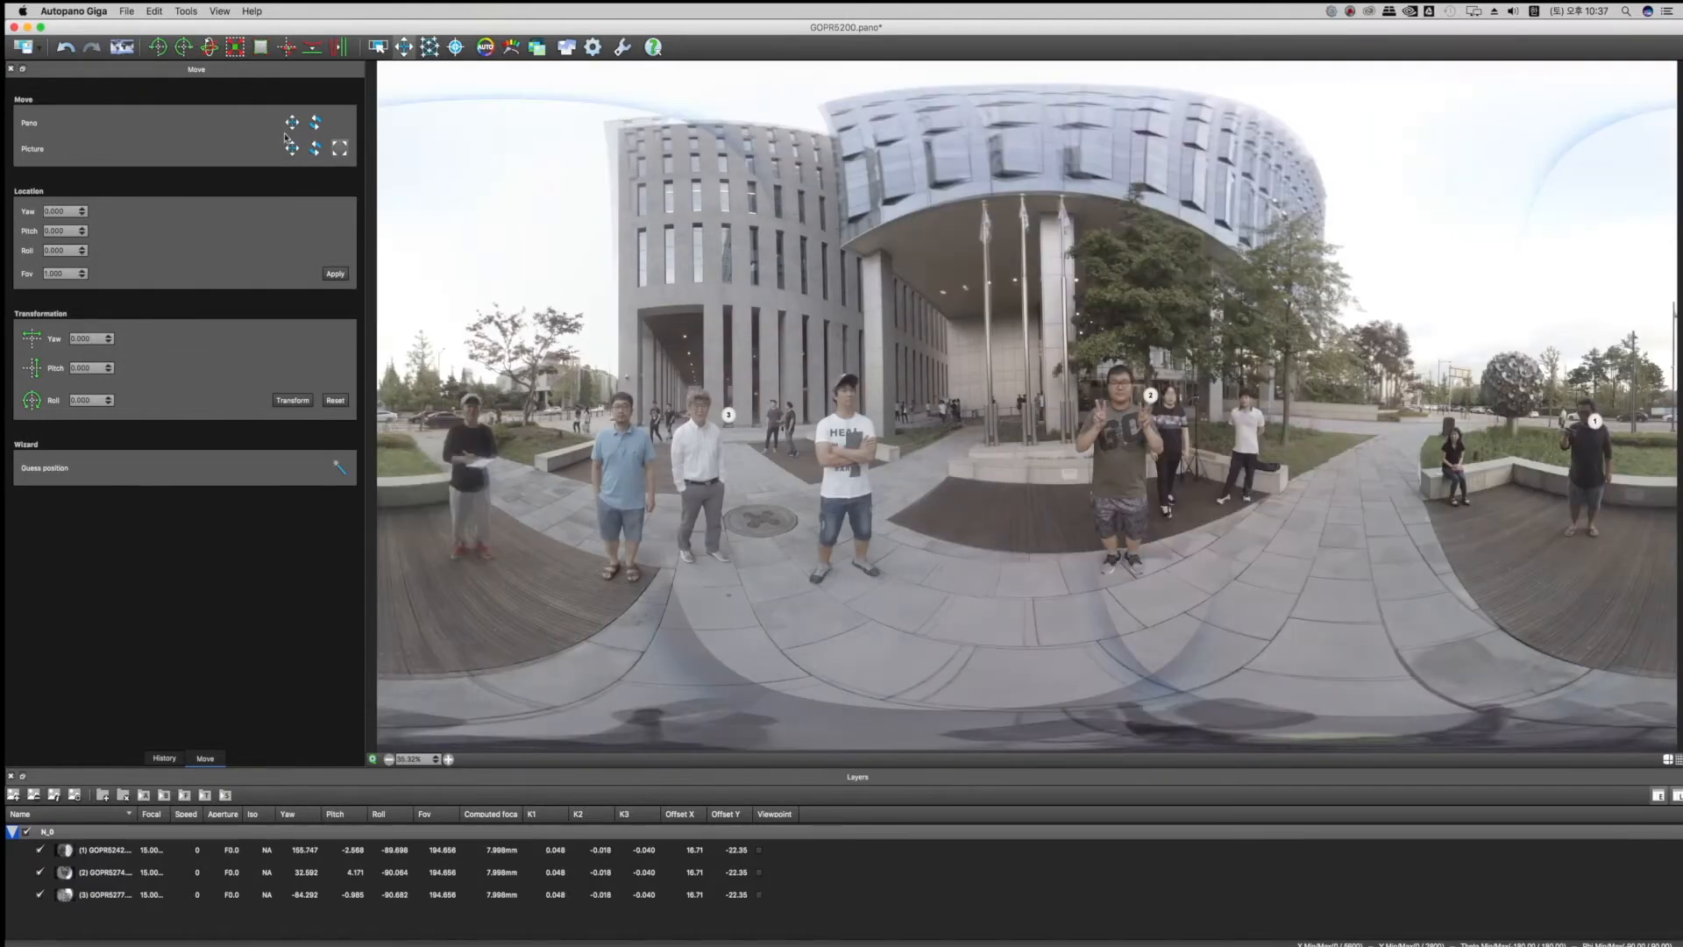
left_click(292, 148)
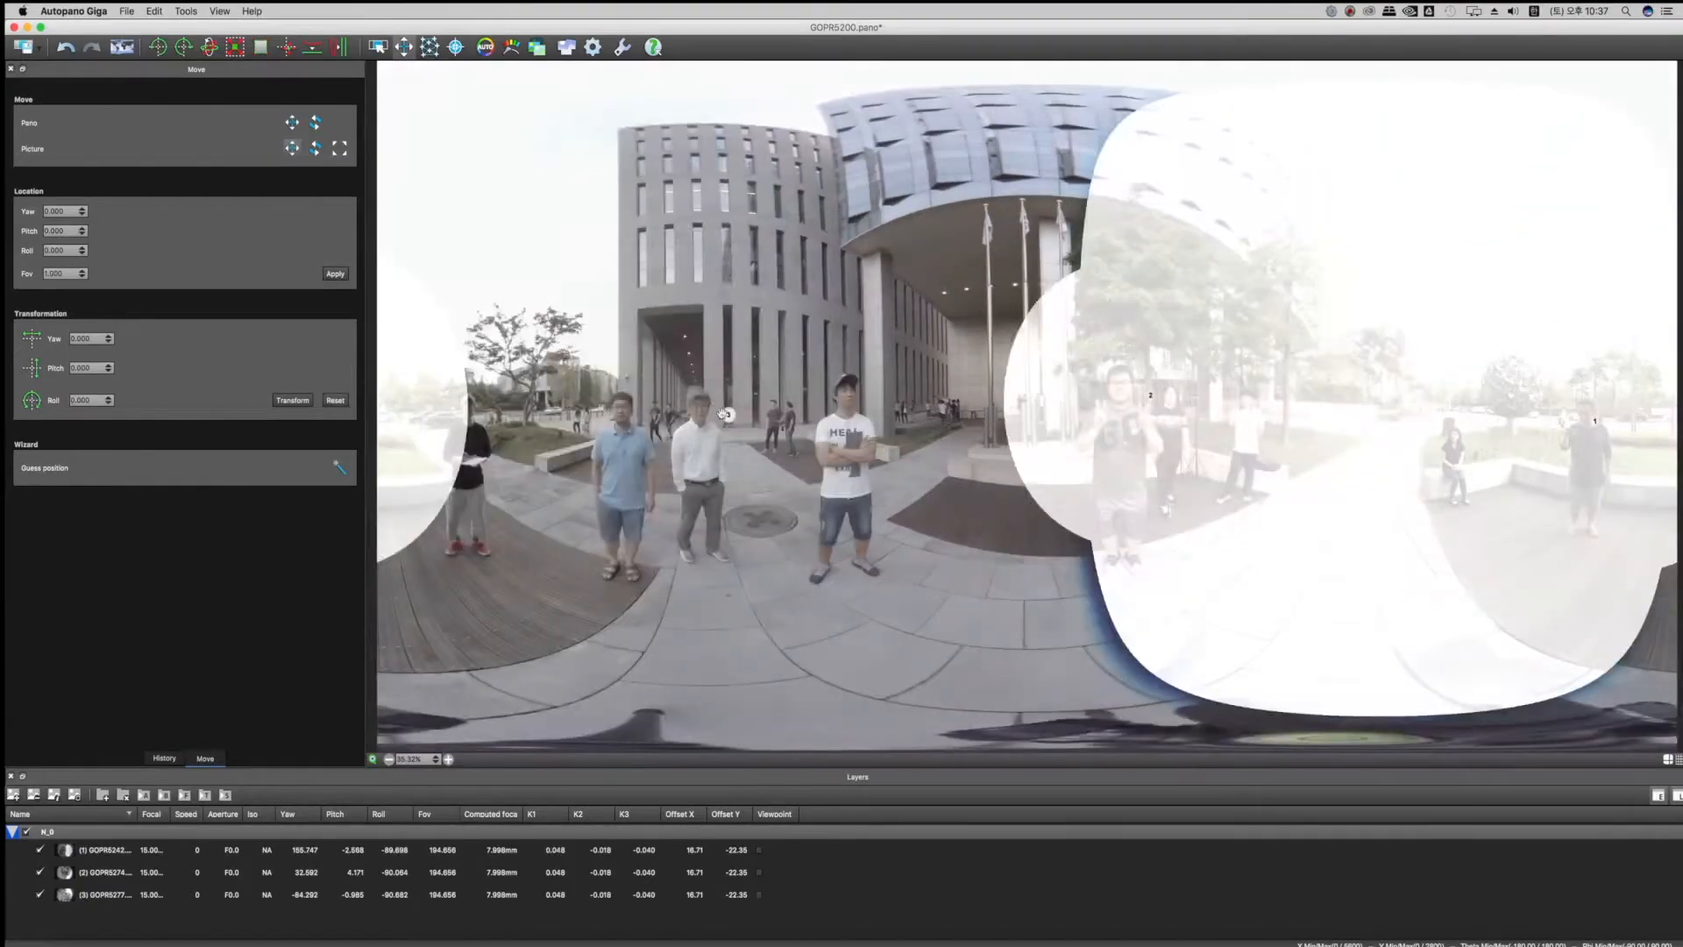
left_click(729, 415)
mouse_move(728, 415)
left_mouse_down()
mouse_move(713, 470)
mouse_move(720, 384)
mouse_move(716, 411)
left_mouse_up()
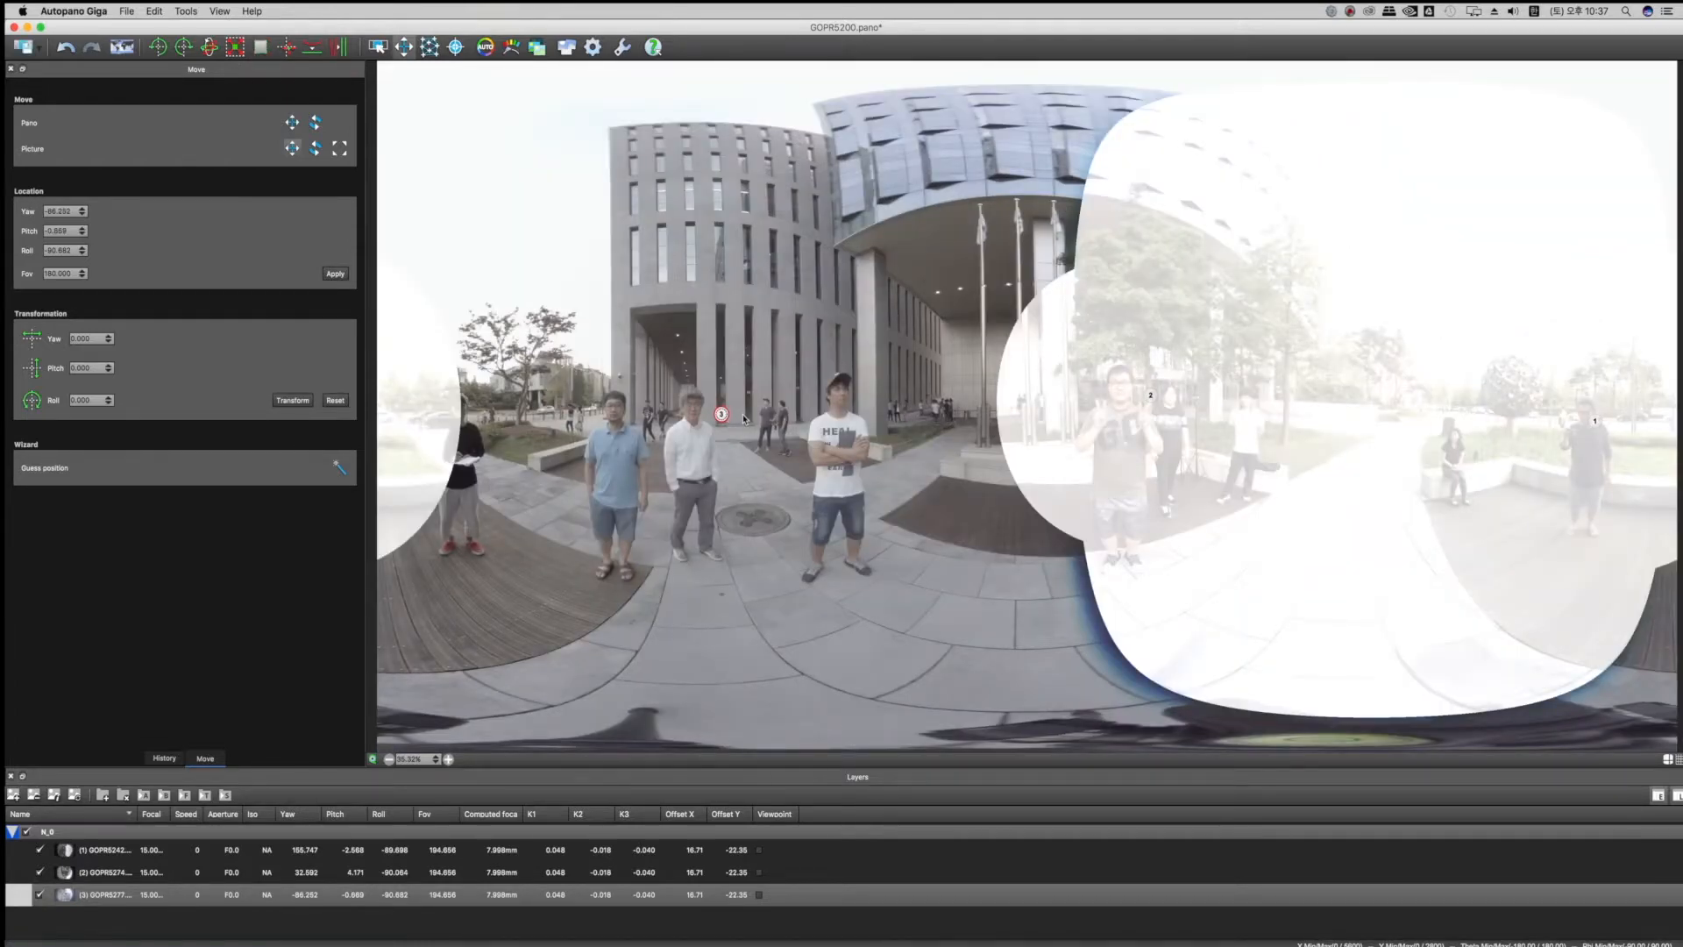
key("super+z")
left_click(292, 122)
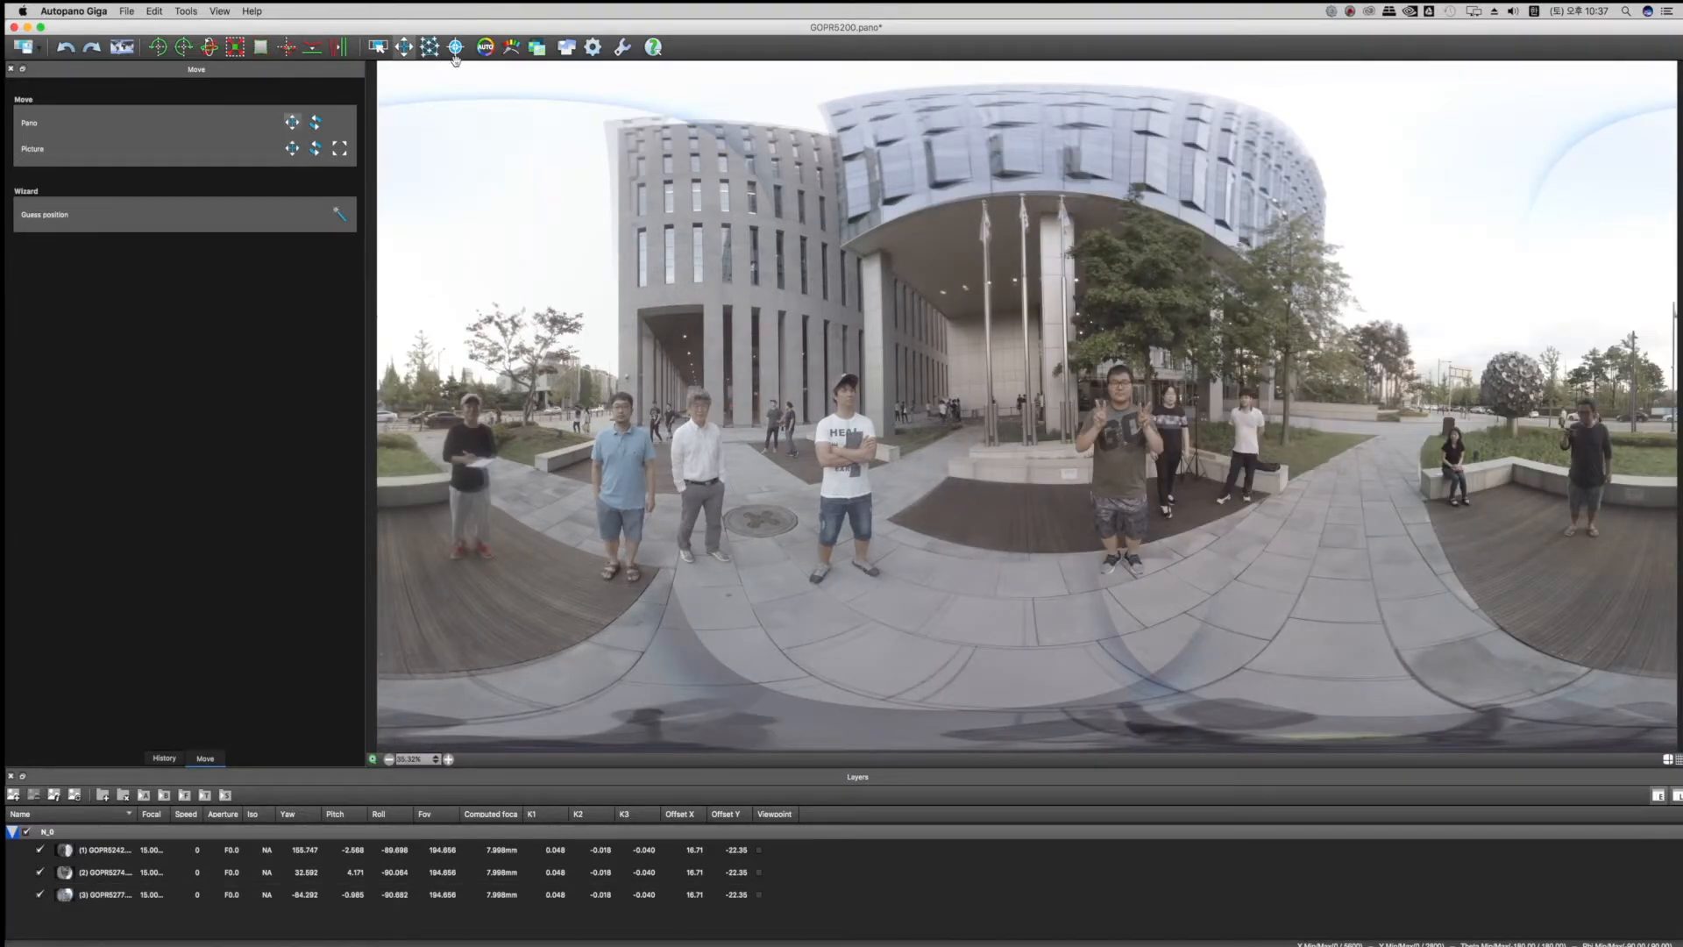
- Open the control point editor and delete all control points linking images 1 and 2
left_click(430, 47)
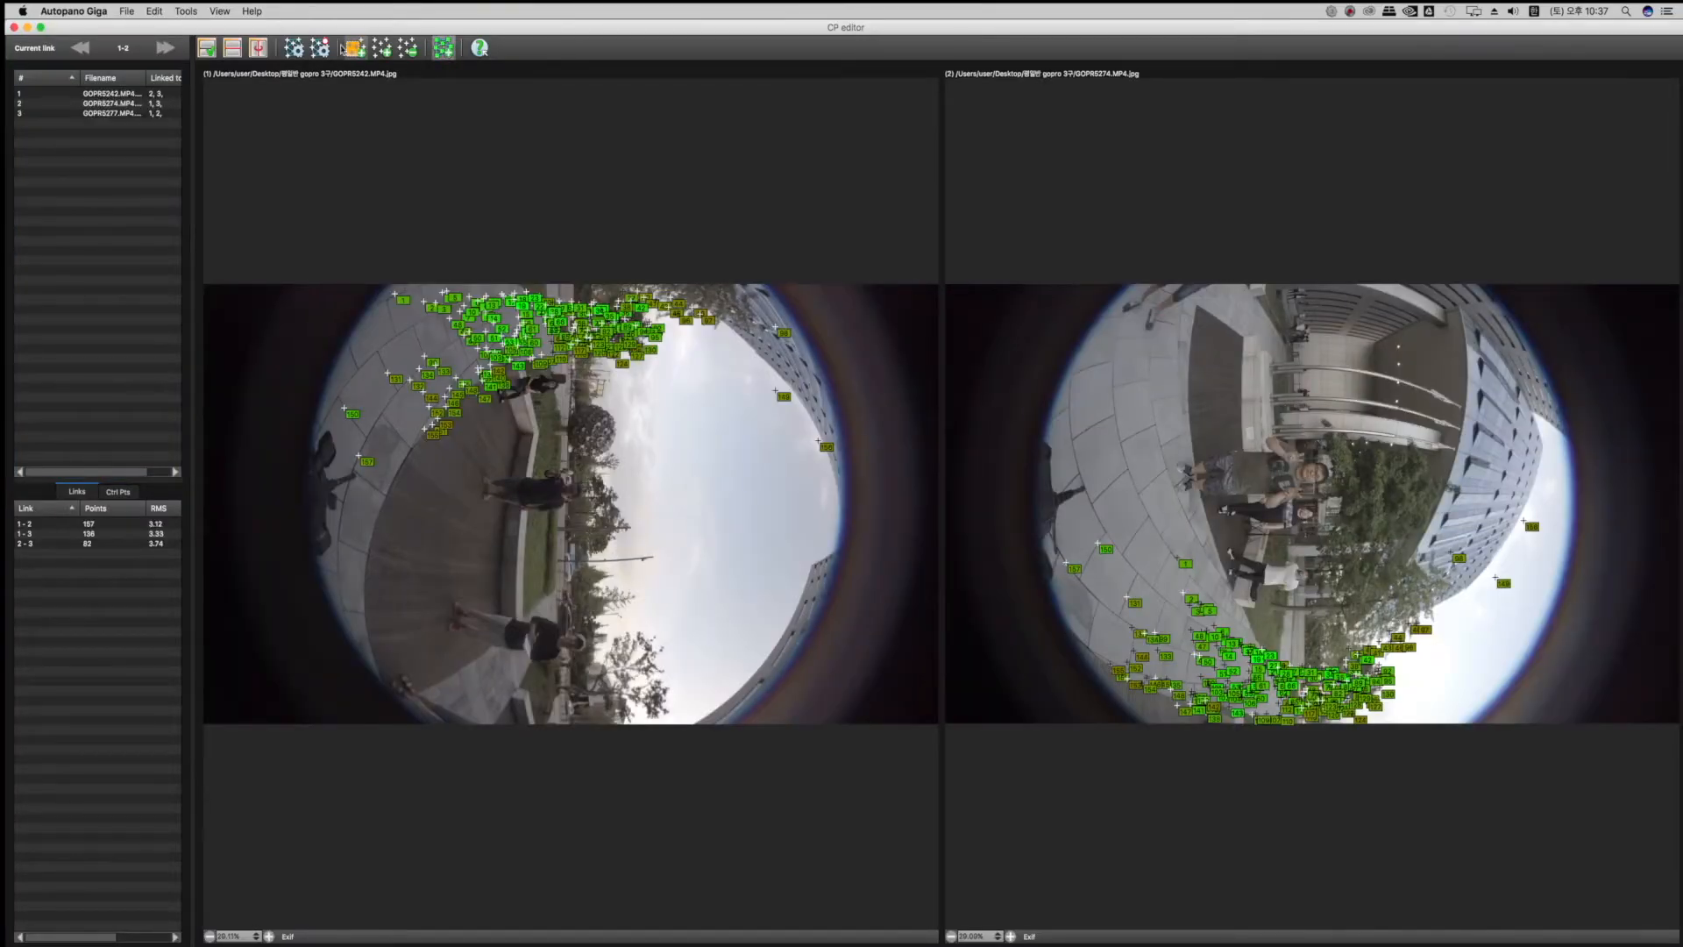
left_click(14, 27)
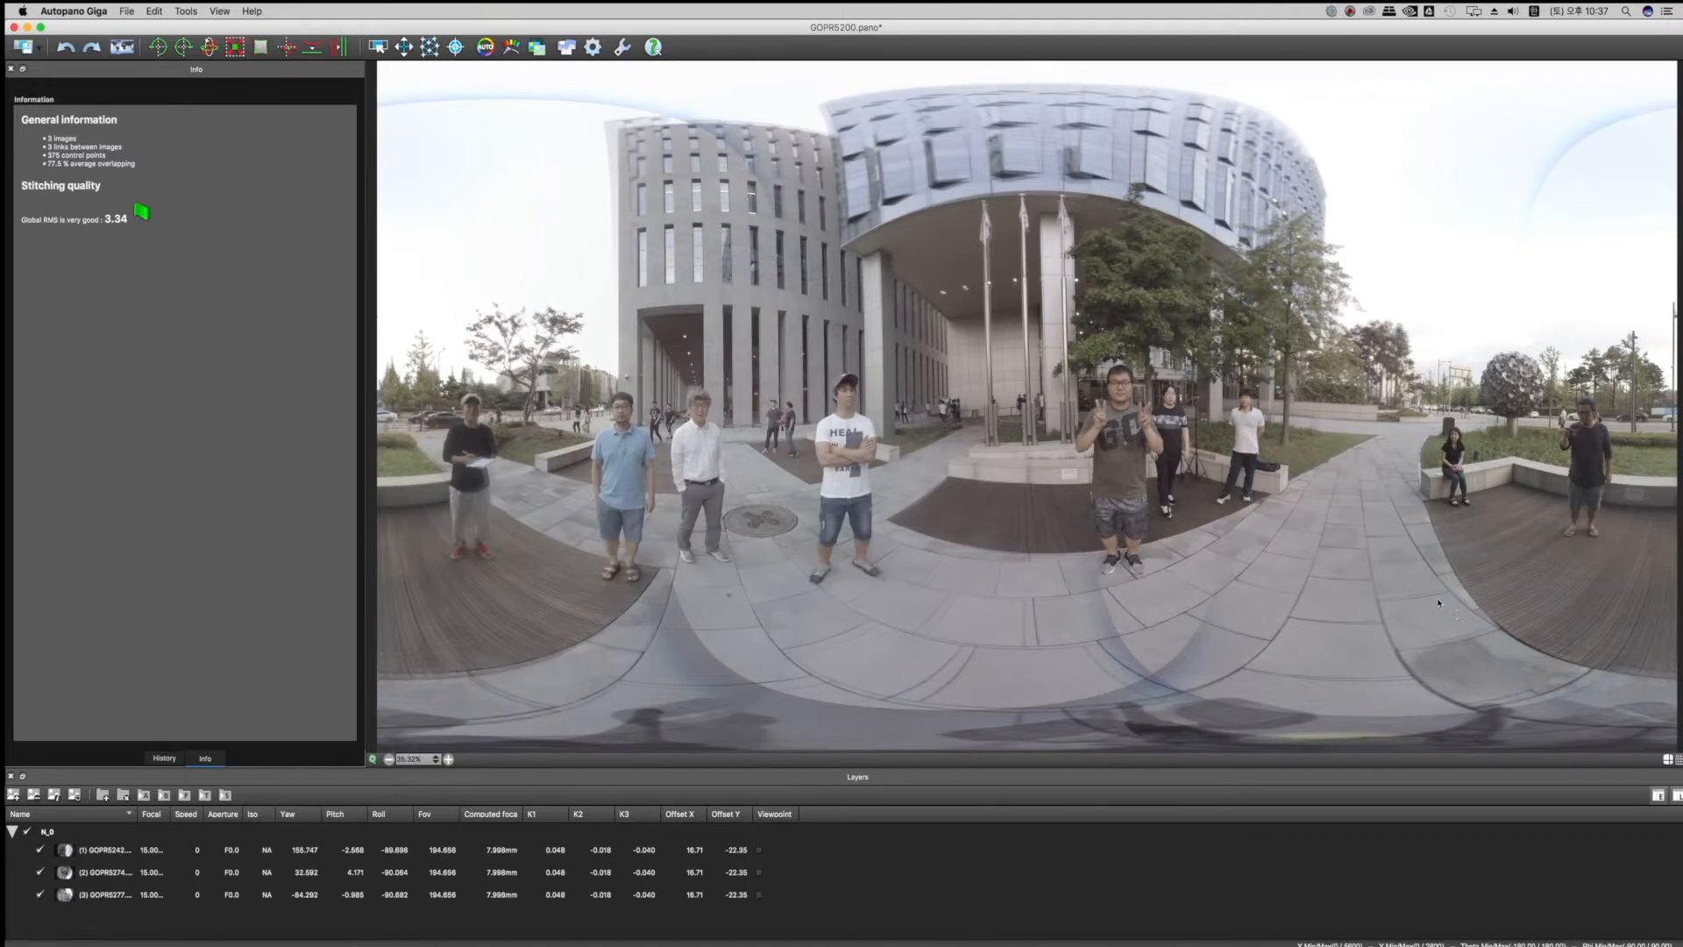
left_click(429, 48)
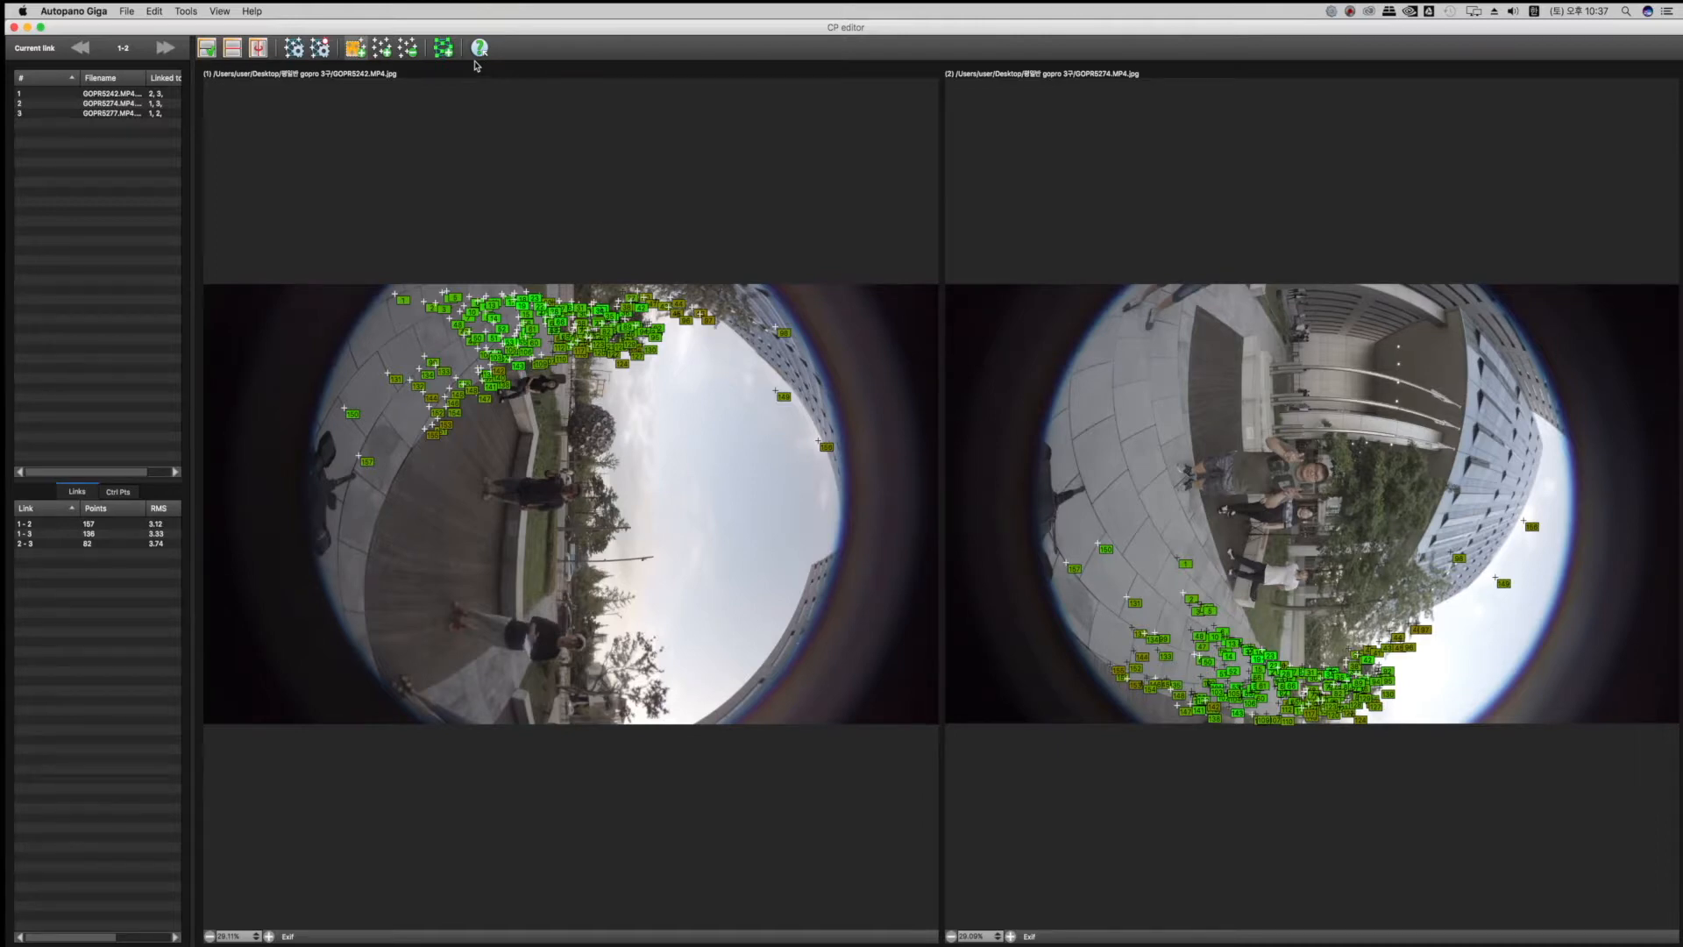
left_click(71, 534)
left_click(57, 525)
left_click_drag(299, 235, 903, 600)
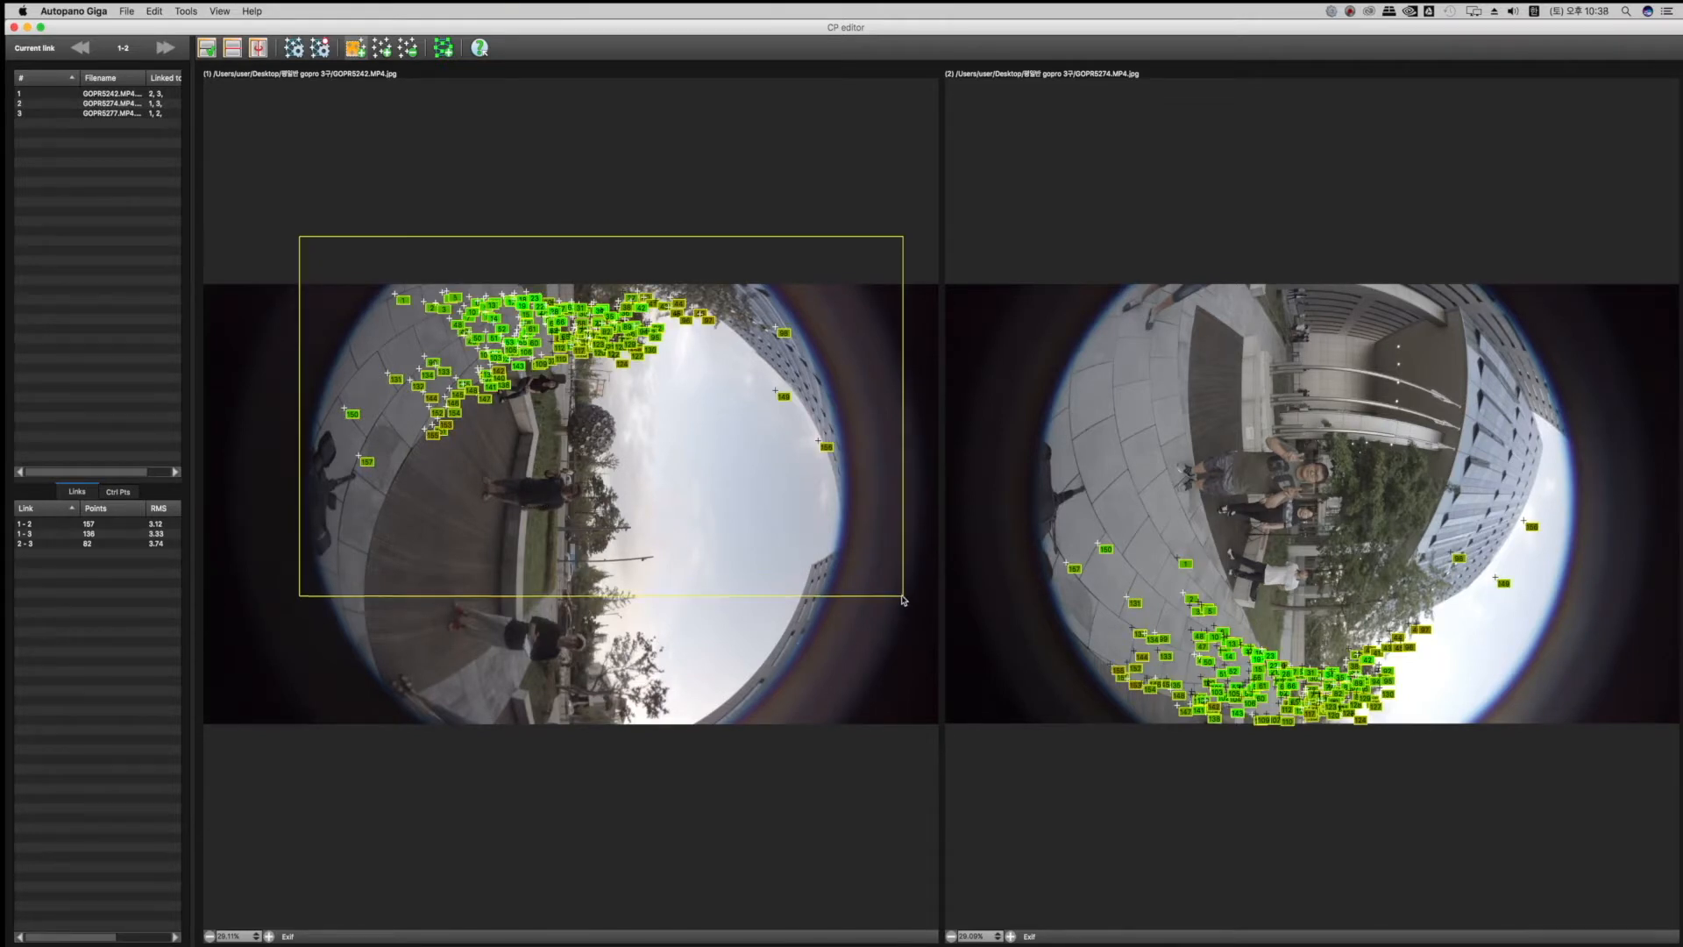
left_click(408, 47)
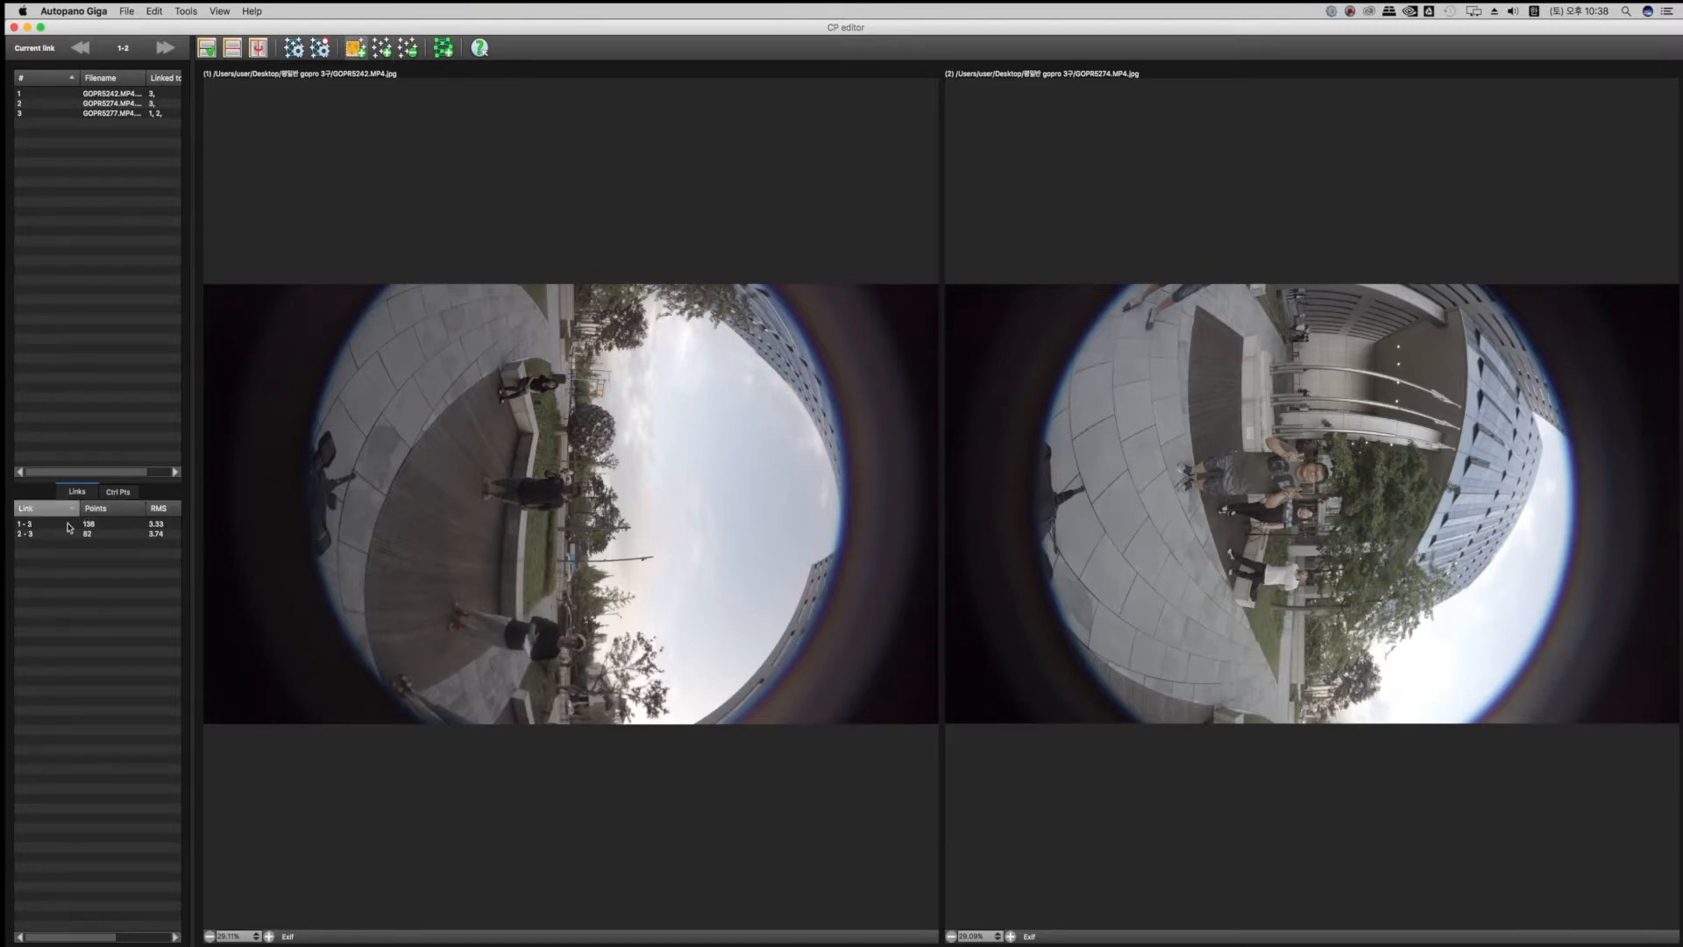
- Delete all control points linking images 2 and 3
left_click(68, 93)
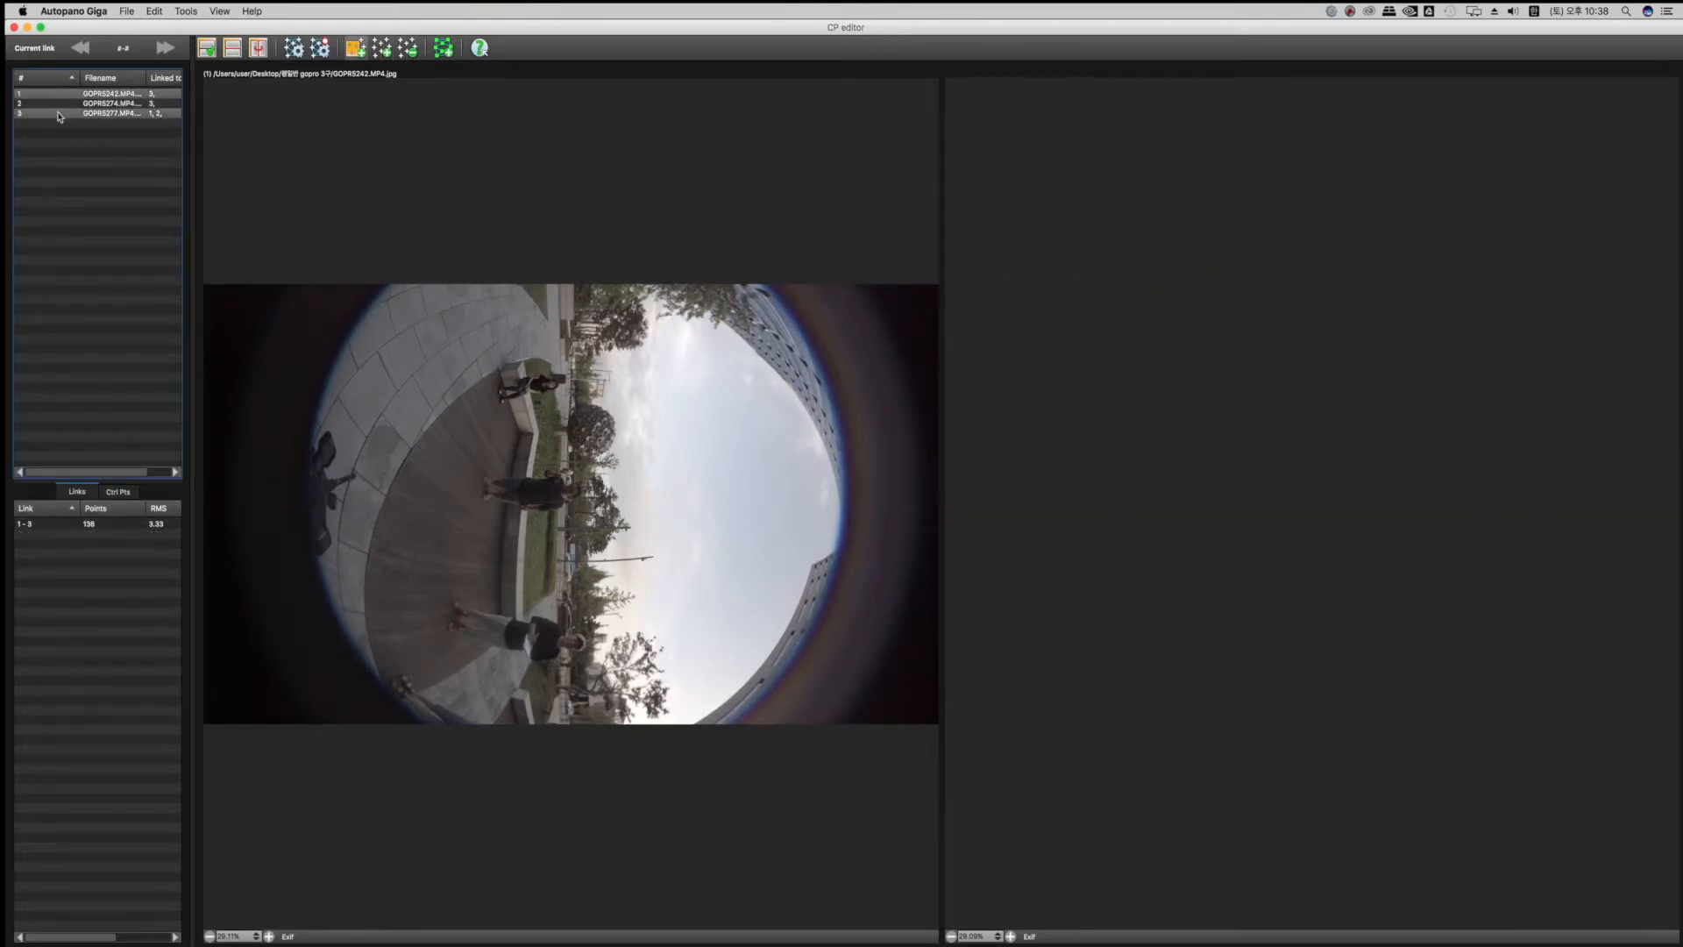
left_click(59, 113)
left_click(58, 106)
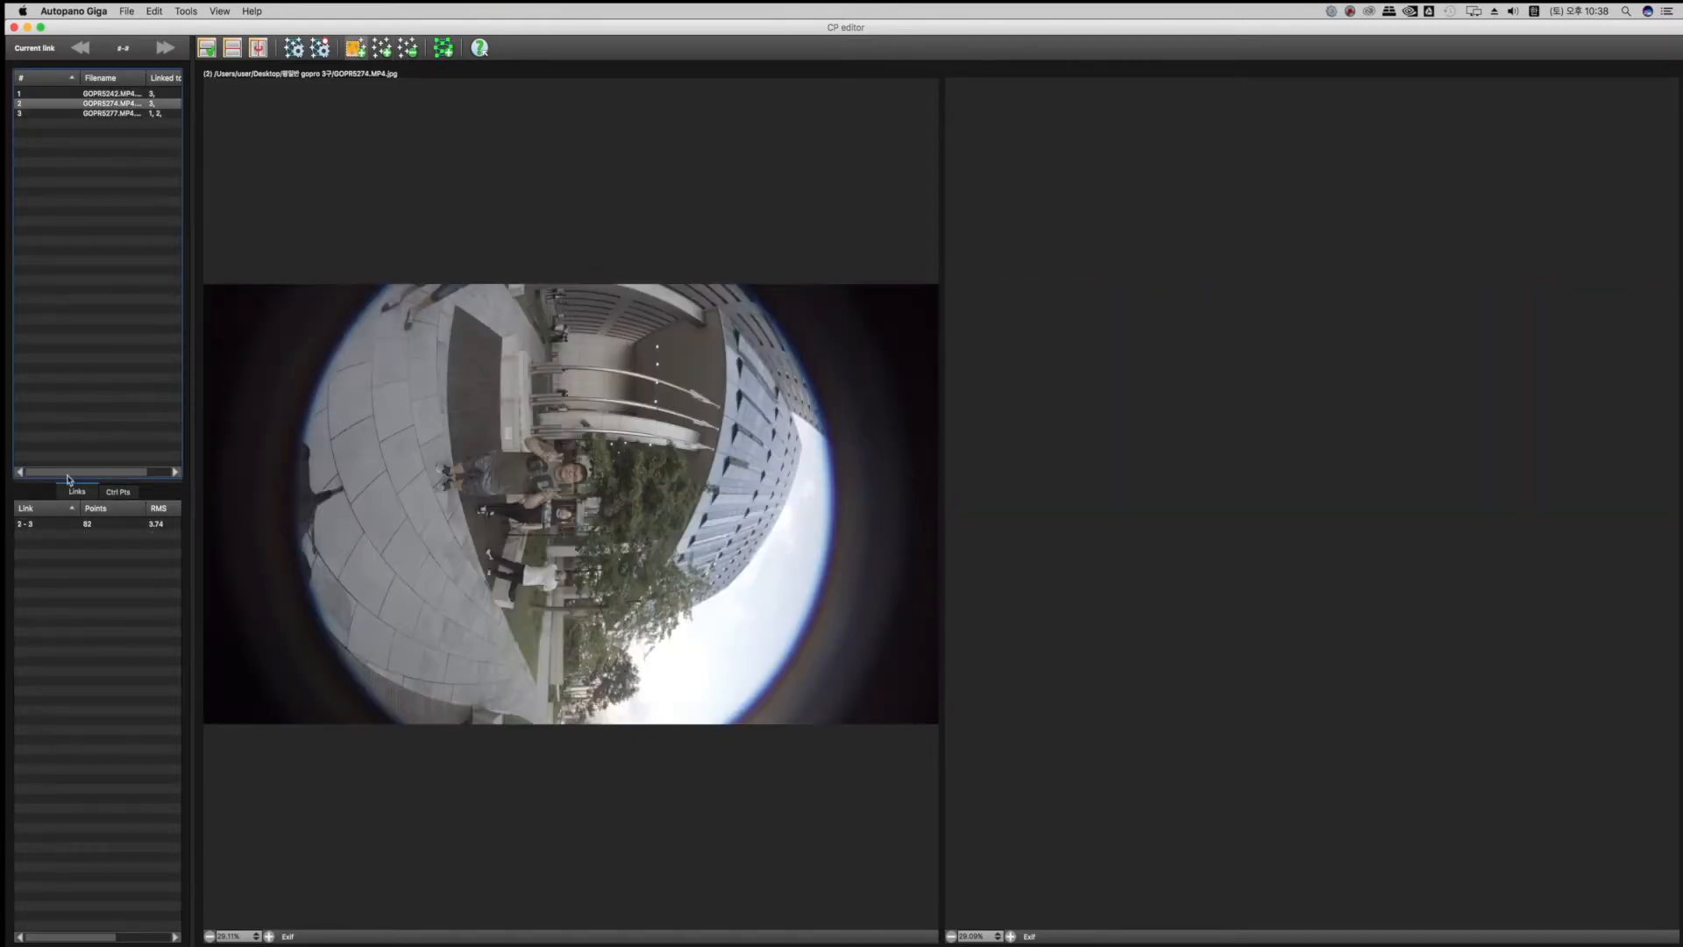
left_click(54, 524)
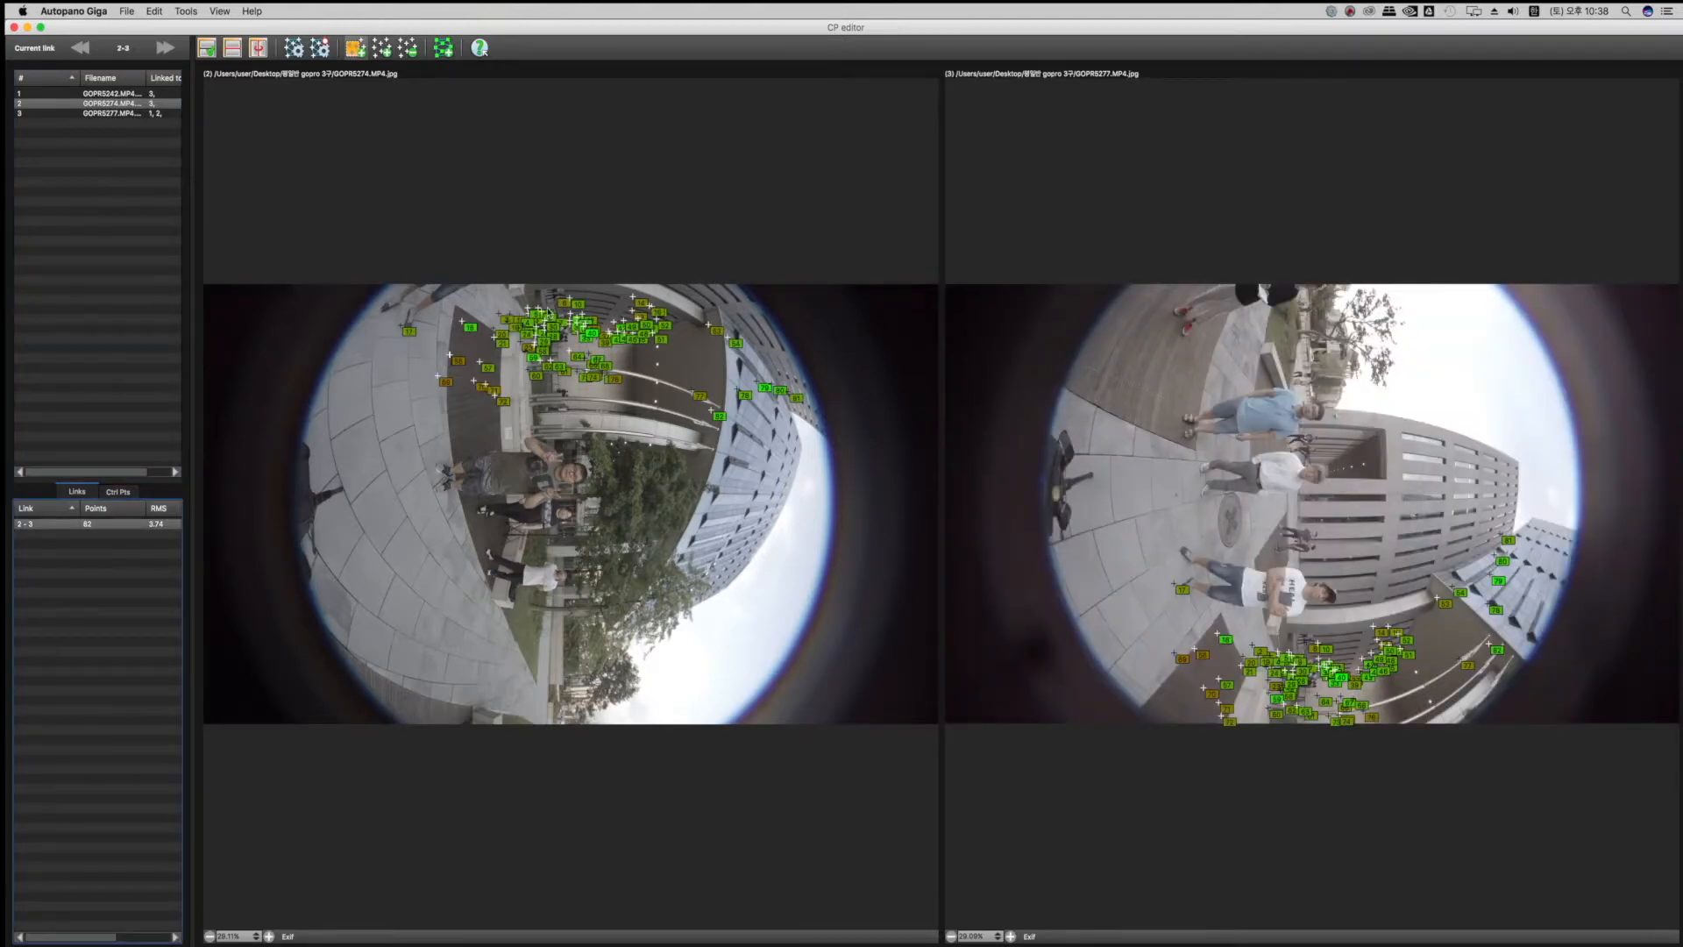
left_click_drag(329, 197, 976, 533)
left_click(407, 47)
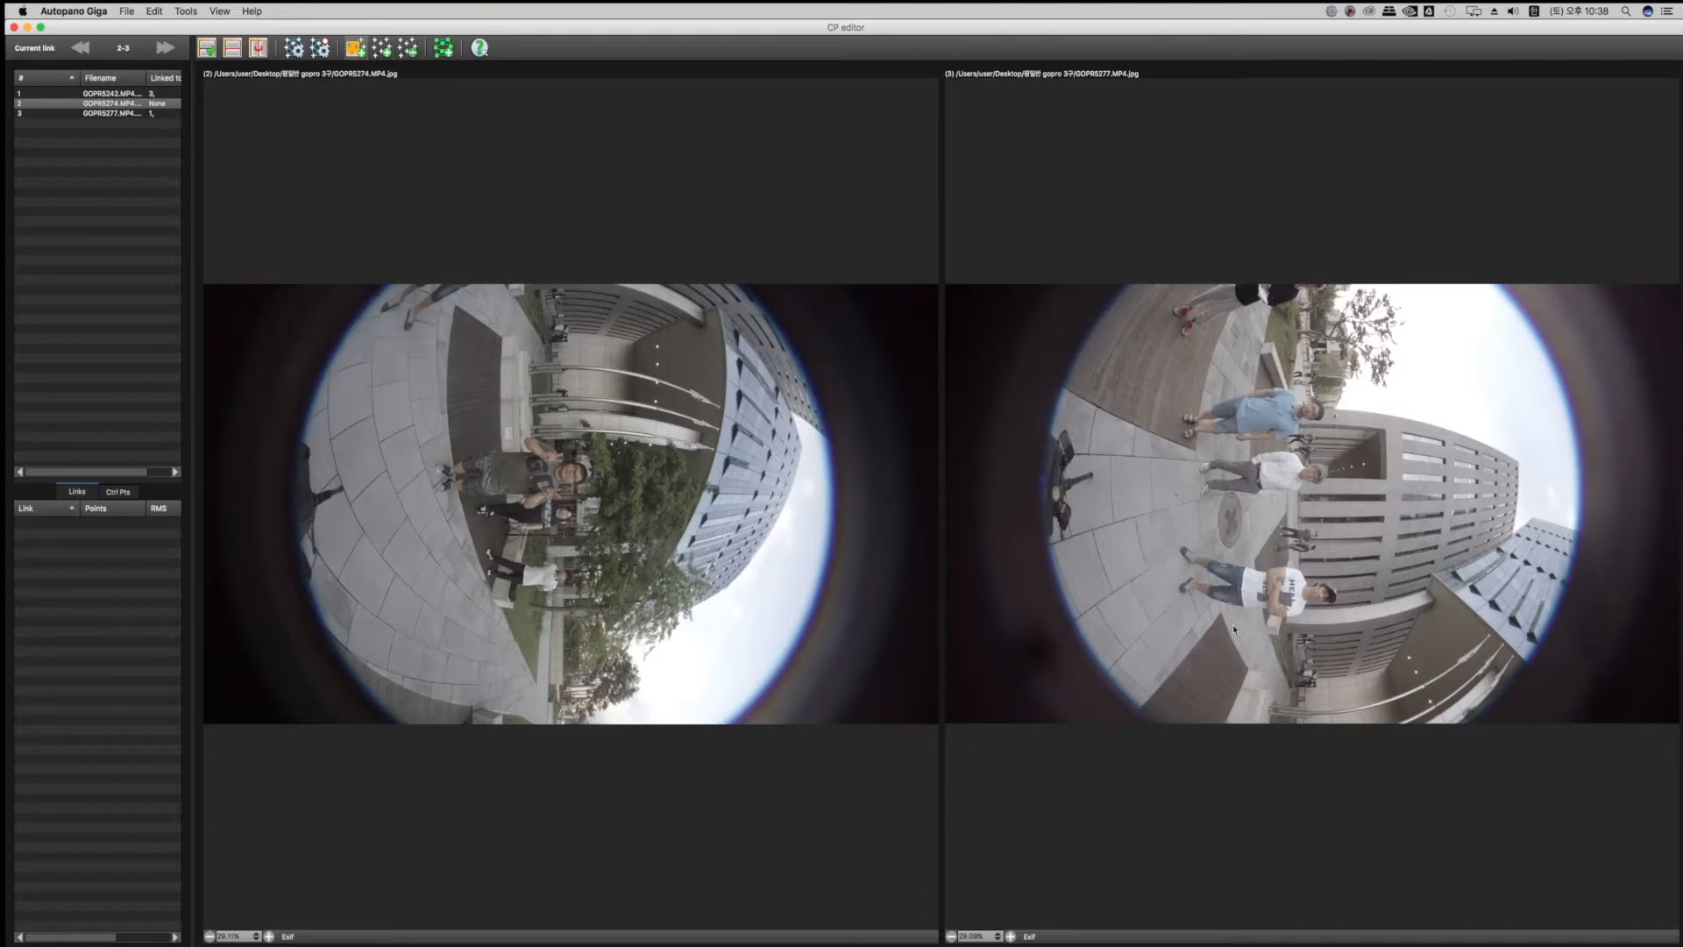
- Delete all control points linking images 3 and 1
left_click(43, 113)
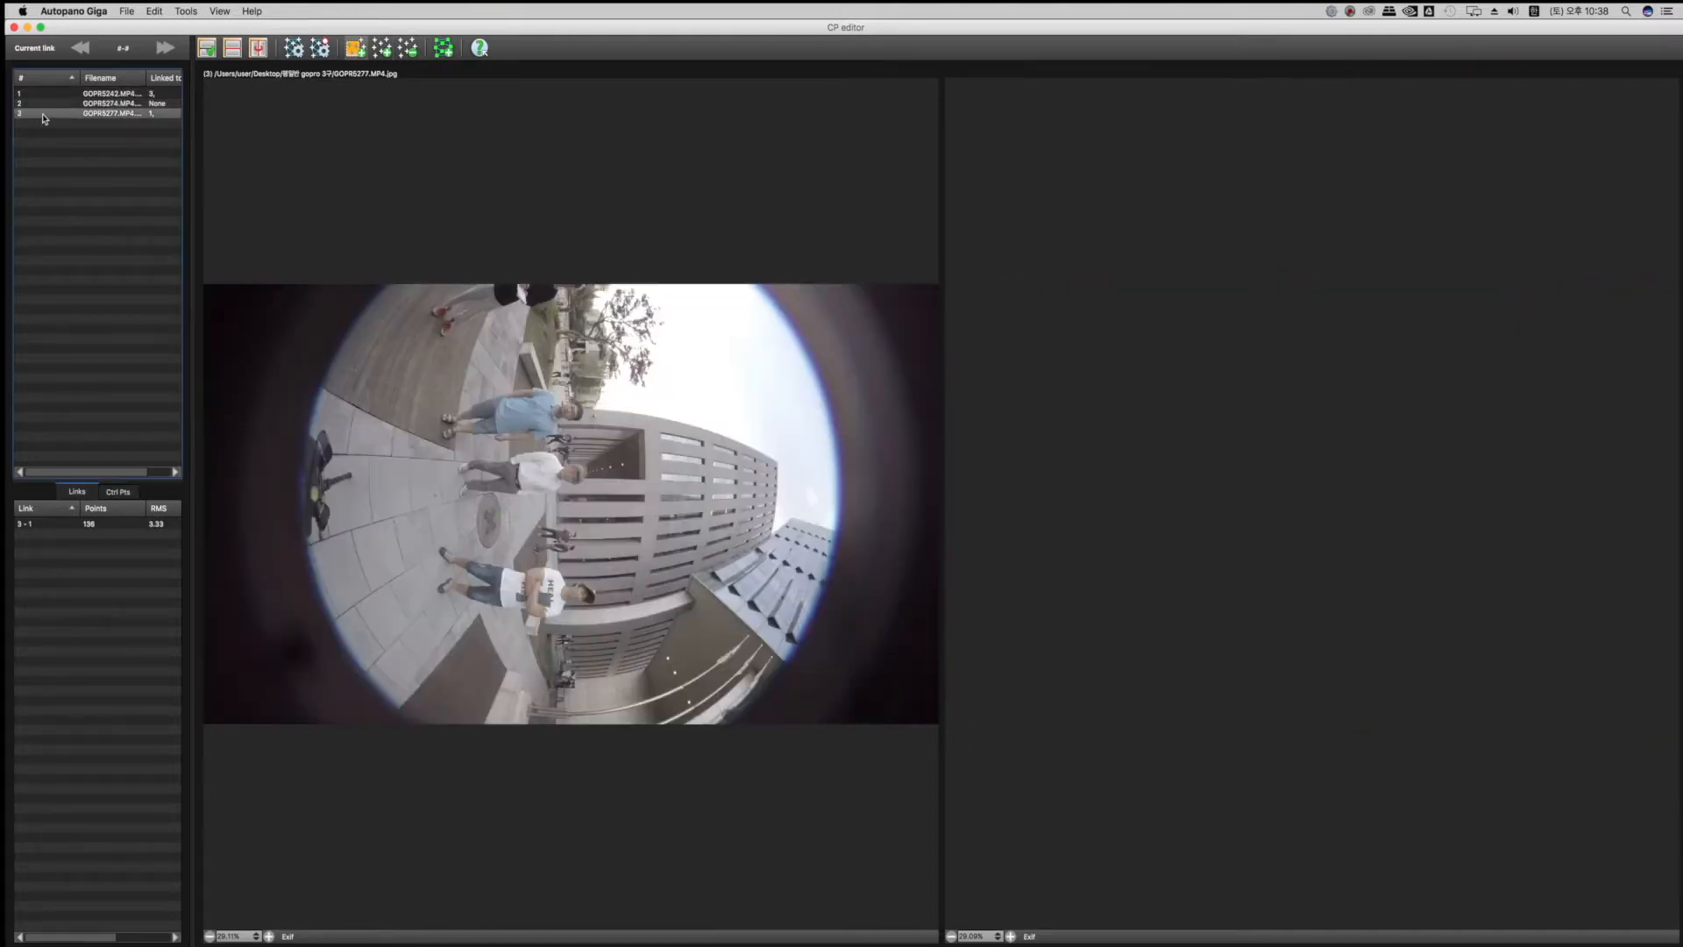
left_click(52, 524)
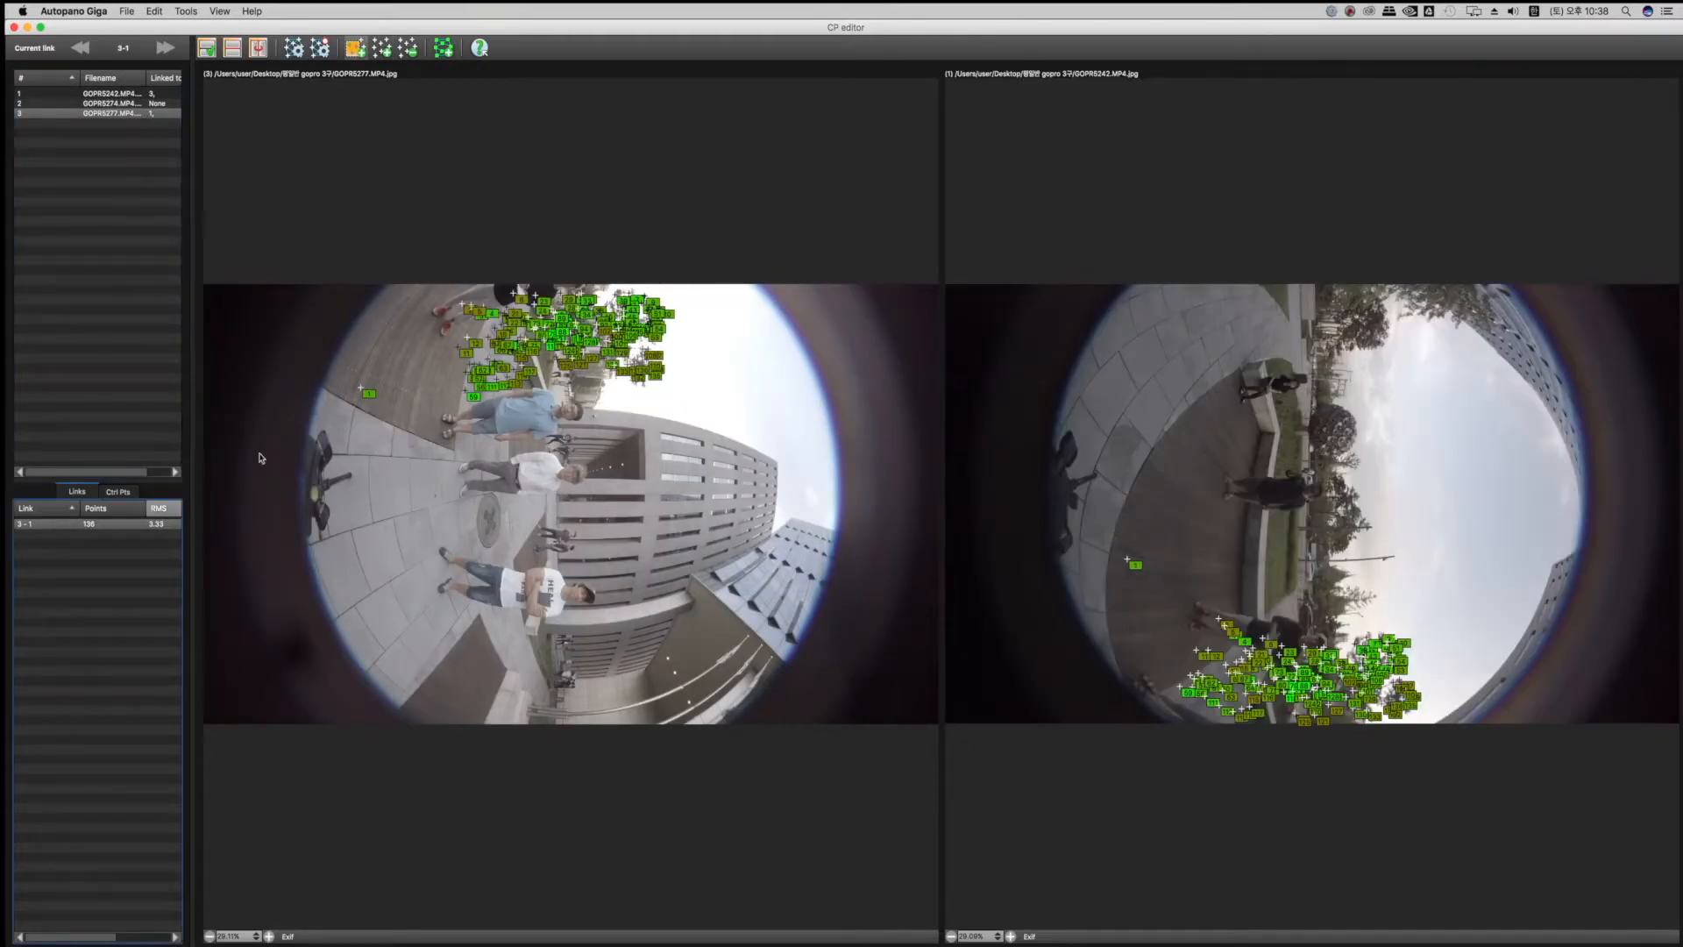
left_click_drag(785, 524, 304, 248)
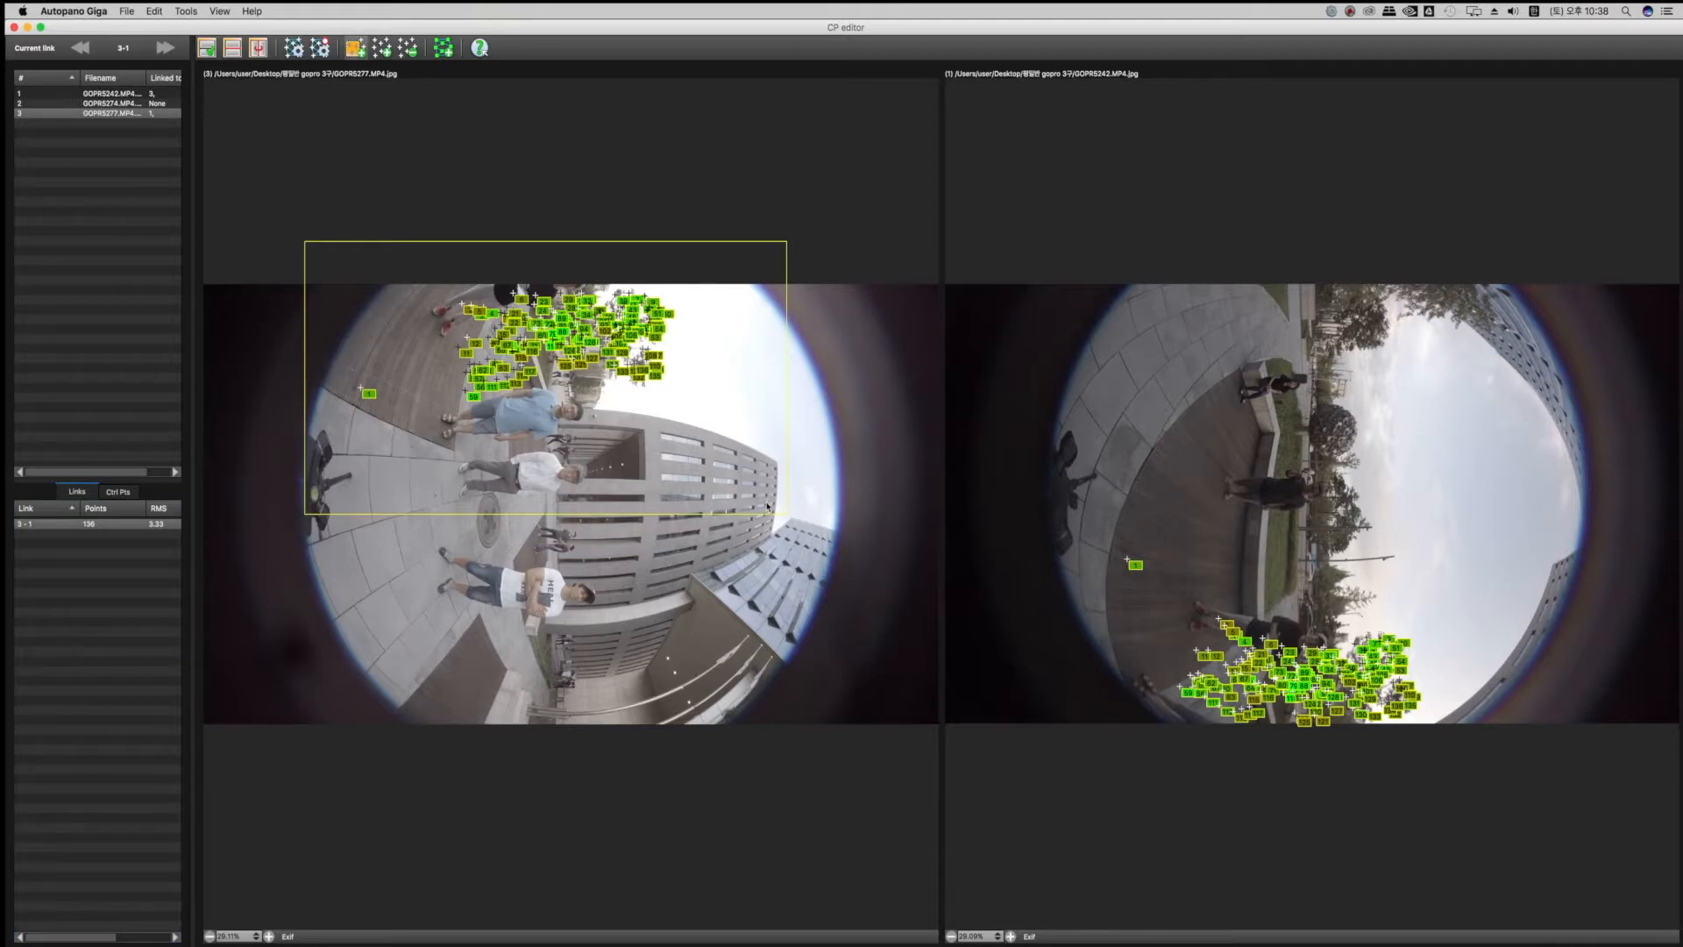
left_click(407, 47)
- Generate control points between images 1 and 2 within their overlapping edges, covering image 2's lower part and image 1's upper part, and quick-optimize
left_click(56, 95)
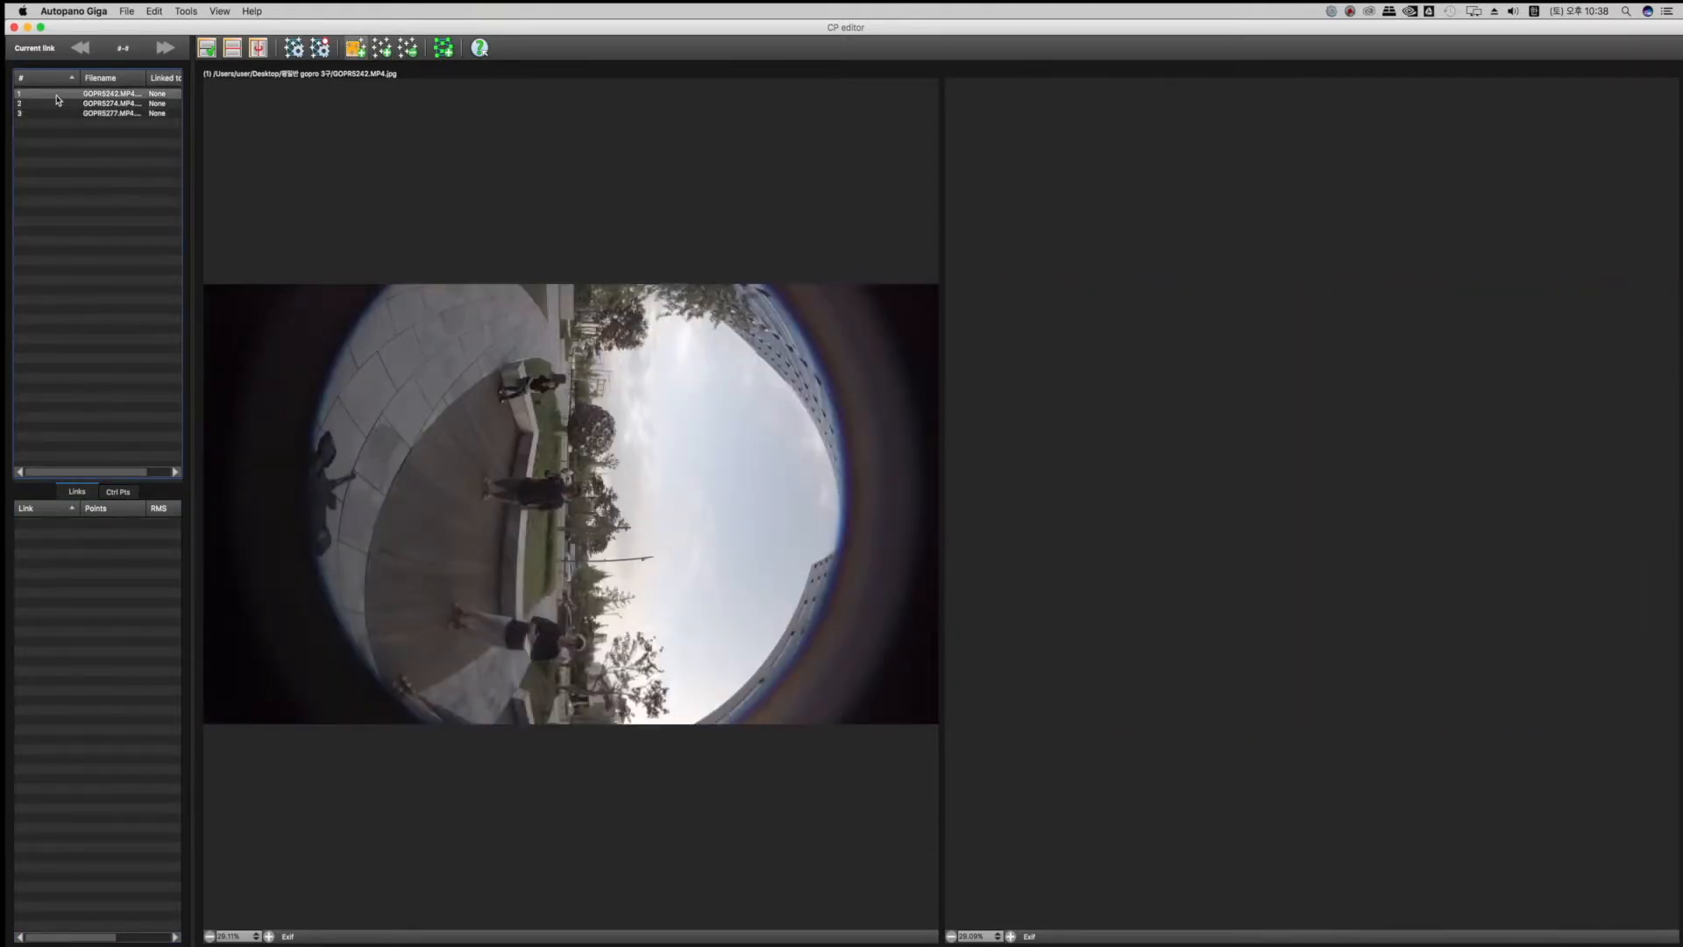
left_click(57, 104, "shift")
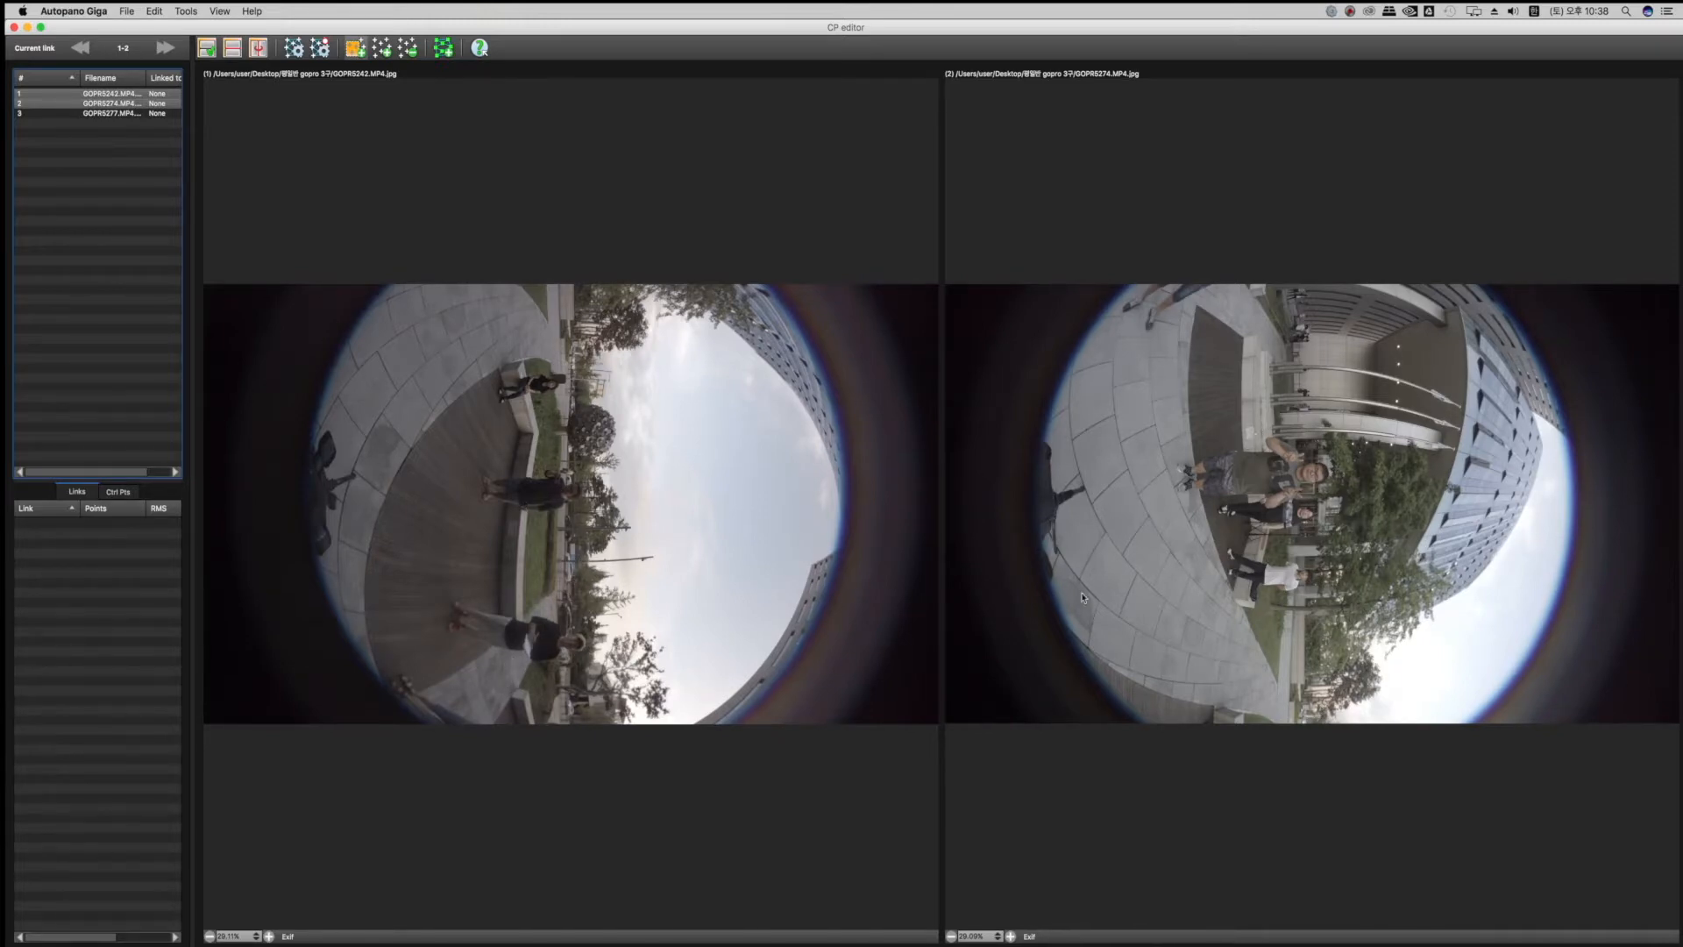
left_click_drag(1056, 598, 1549, 786)
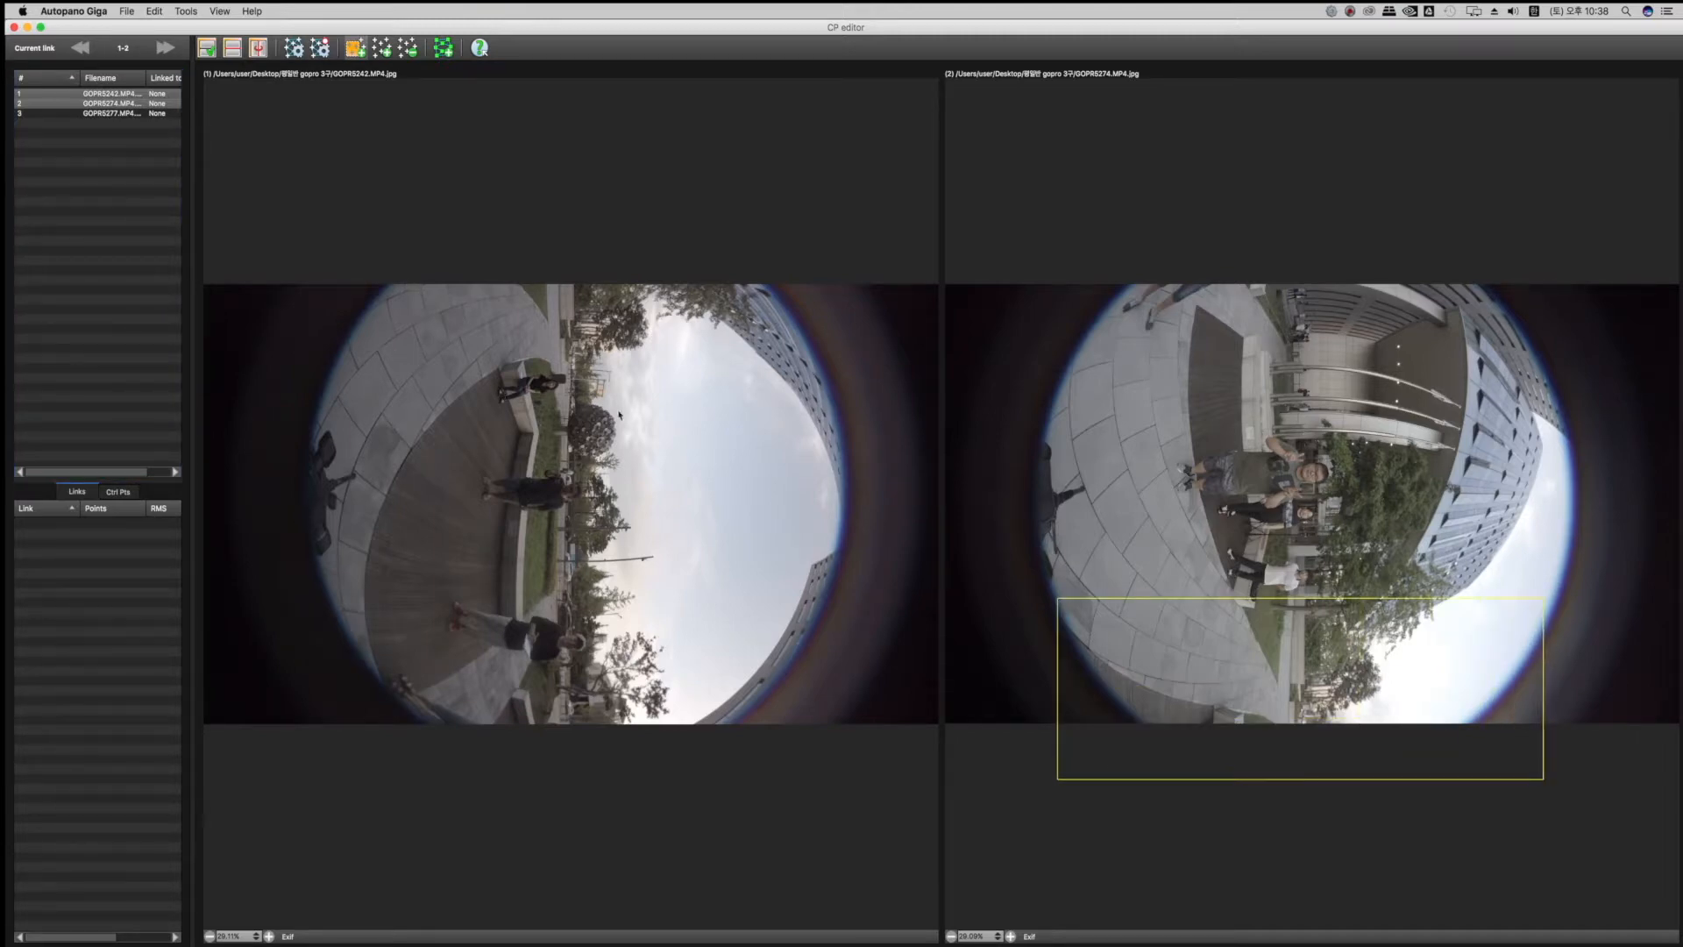
left_click_drag(357, 255, 768, 425)
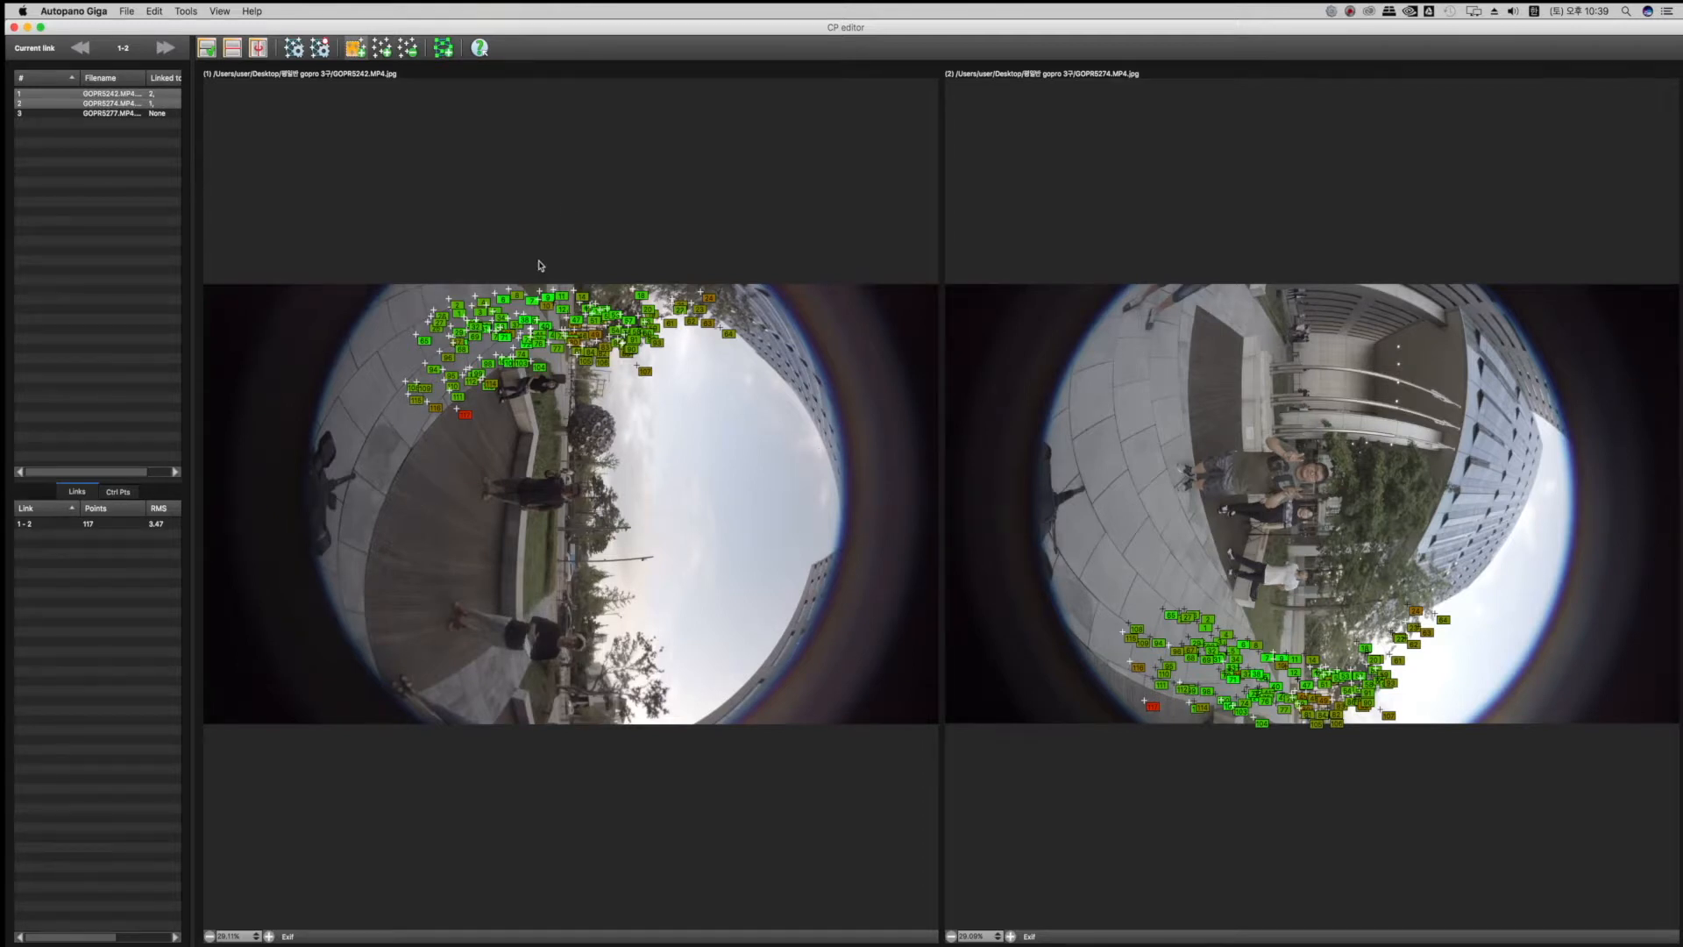
left_click(326, 50)
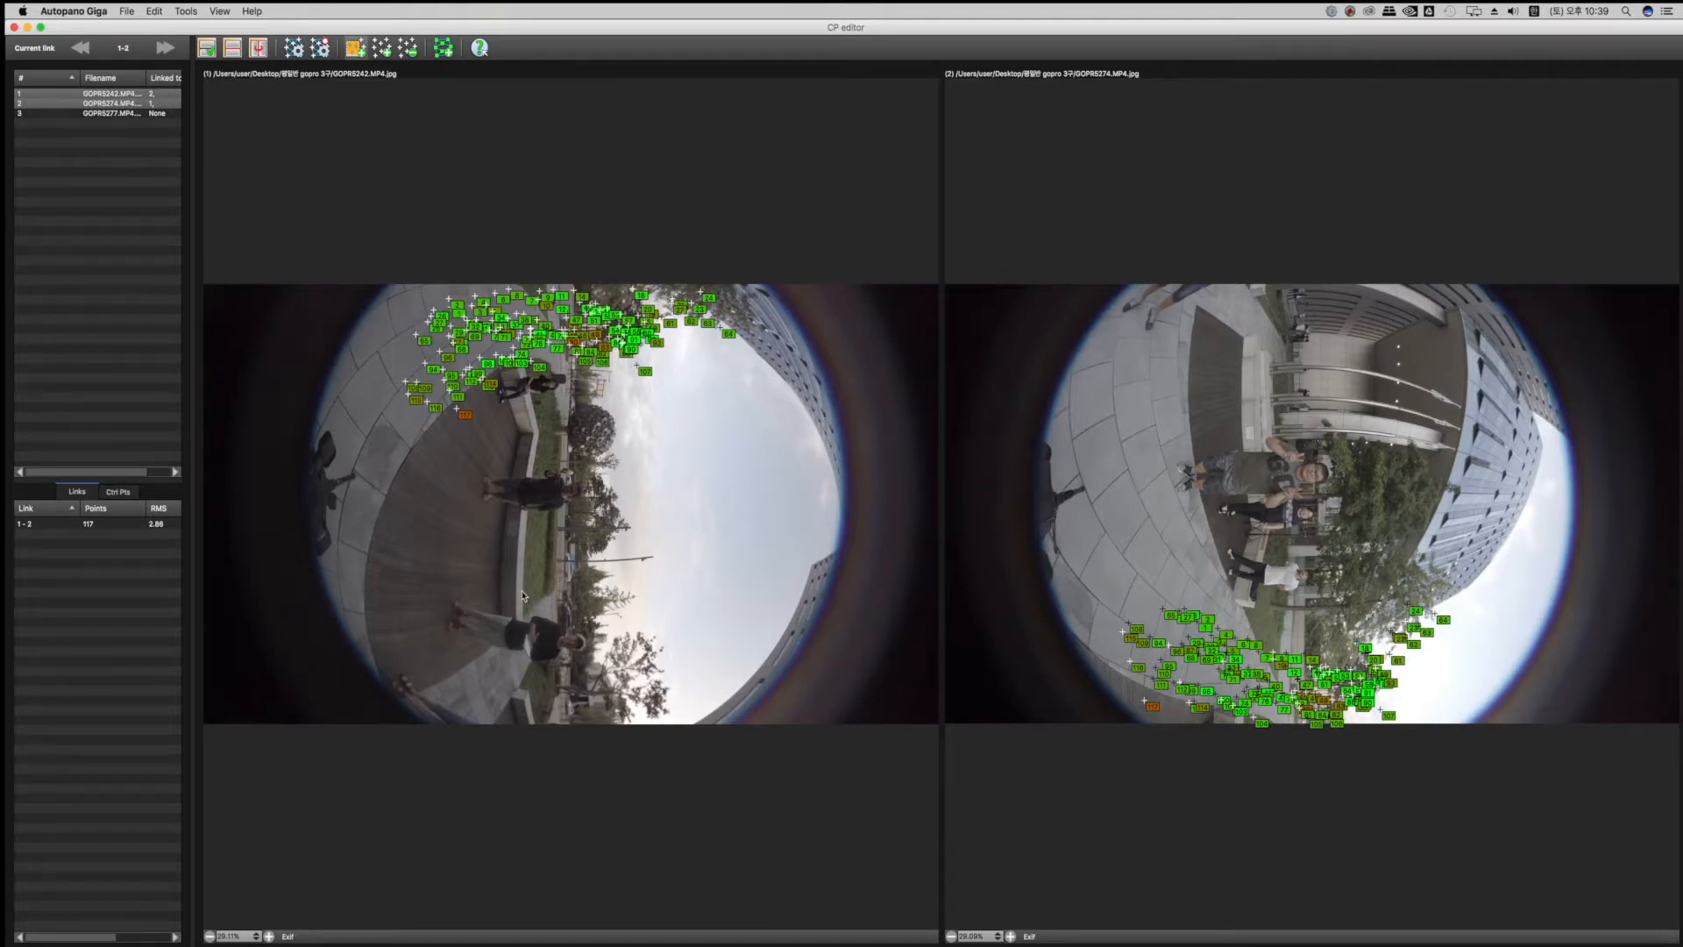
- Generate control points between images 1 and 3, using image 1's lower overlap and image 3's upper overlap, and run a quick optimization
left_click(56, 97)
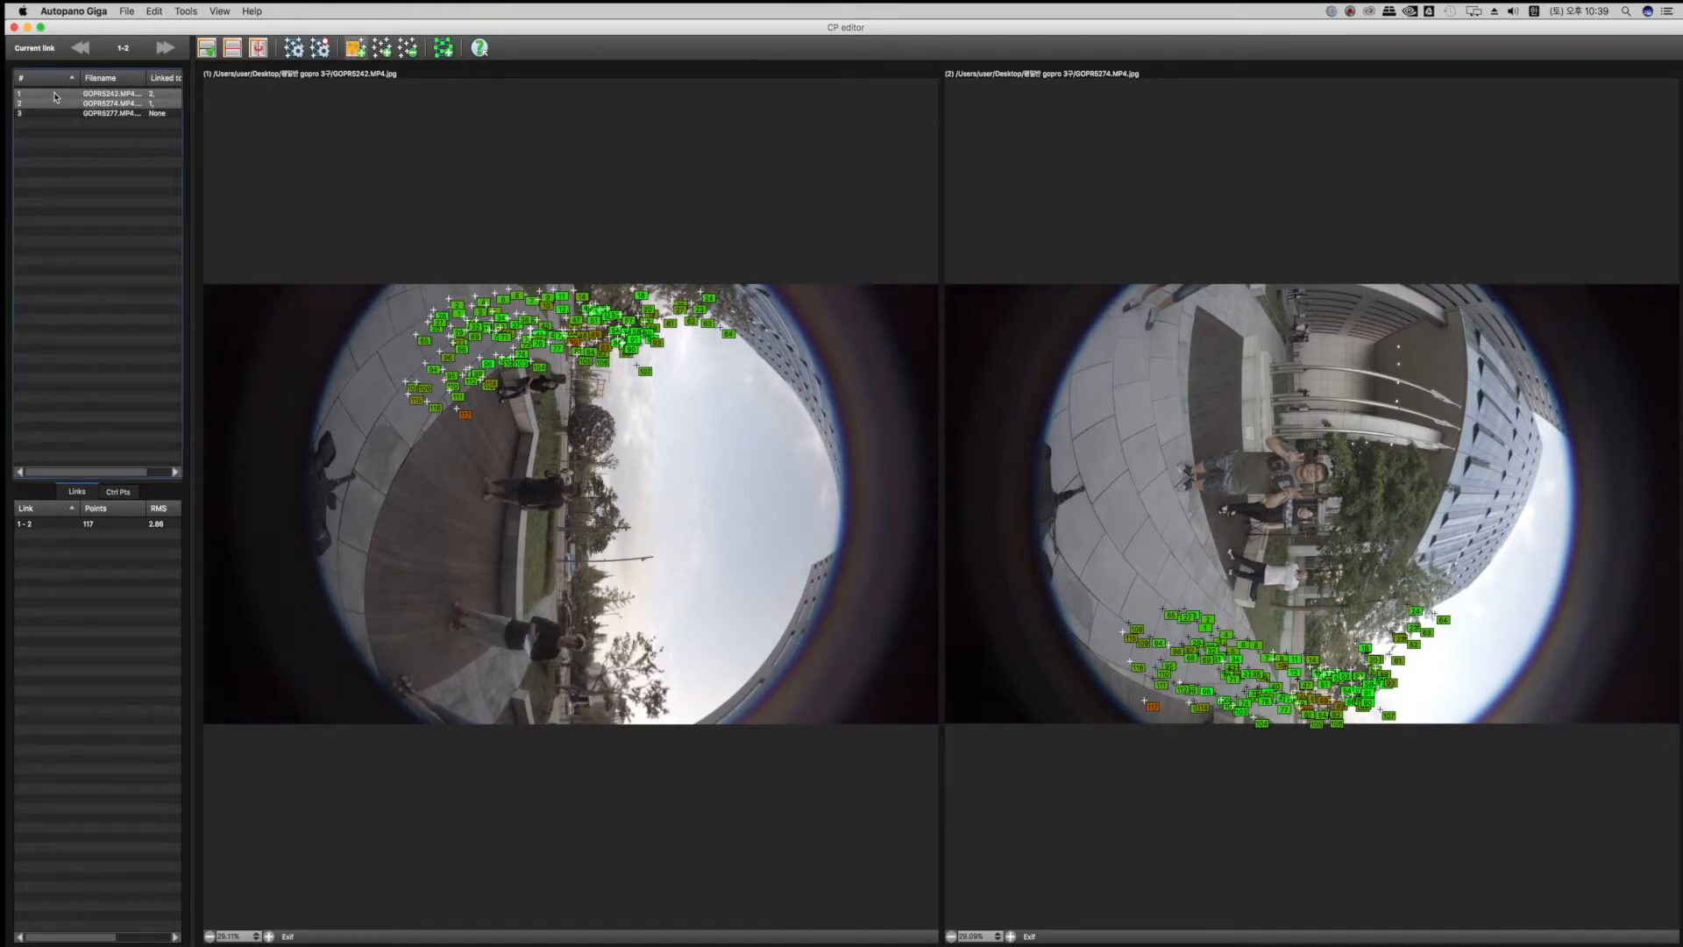
left_click(43, 113)
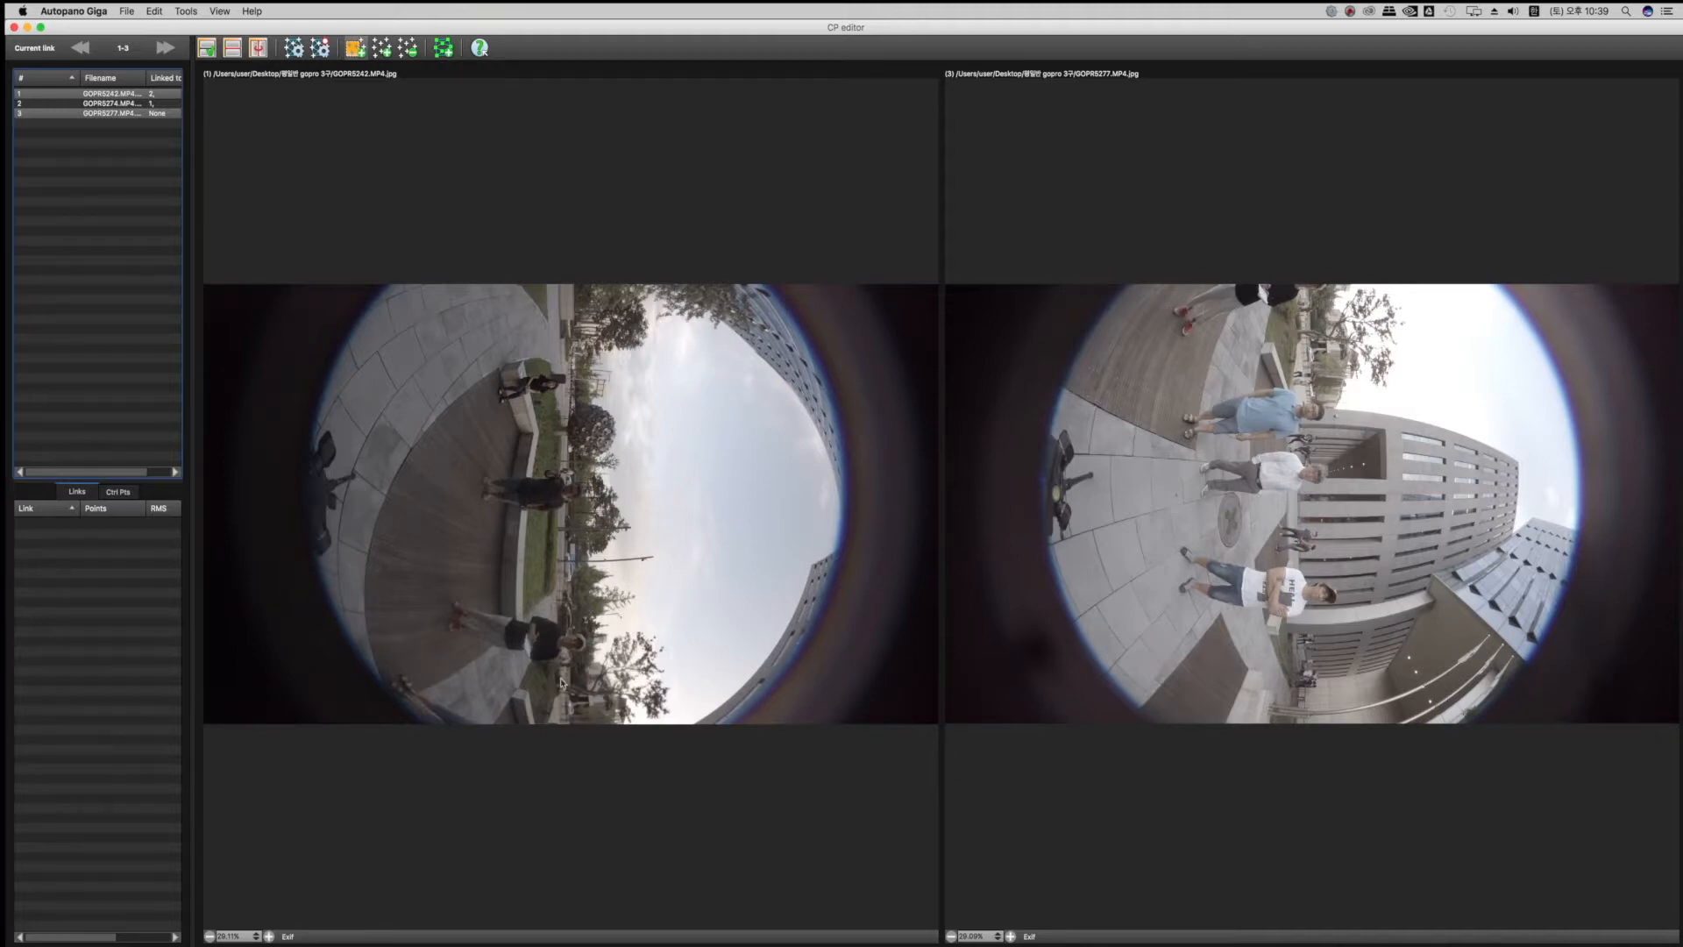
left_click_drag(425, 583, 695, 712)
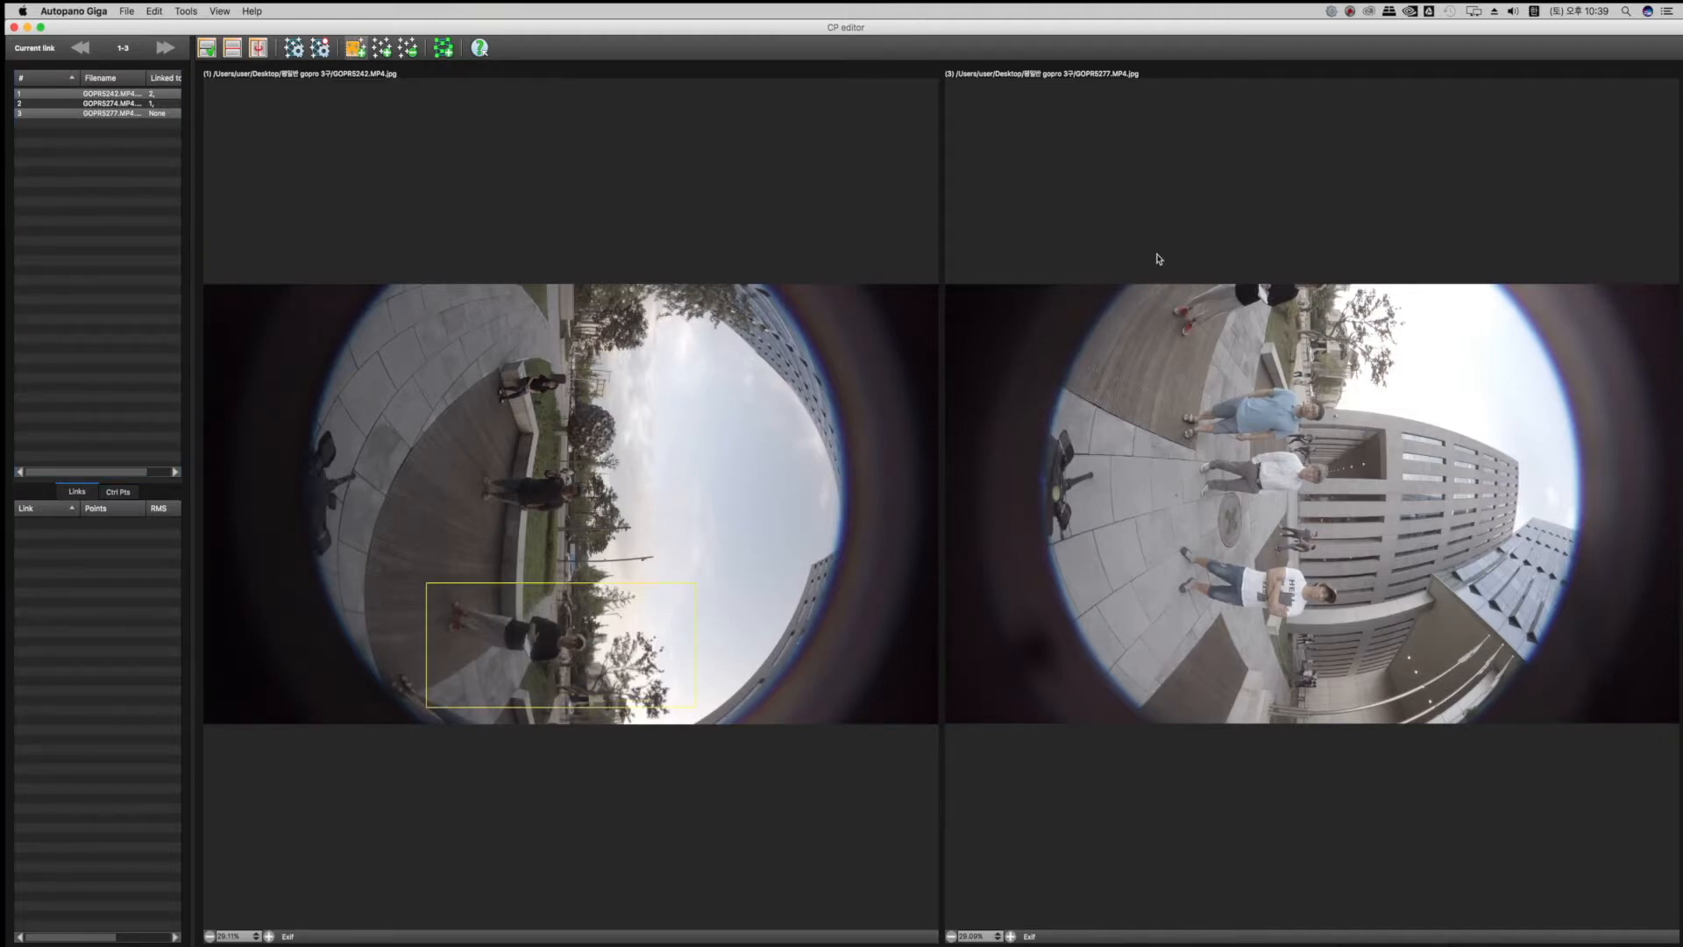
left_click_drag(1156, 253, 1443, 384)
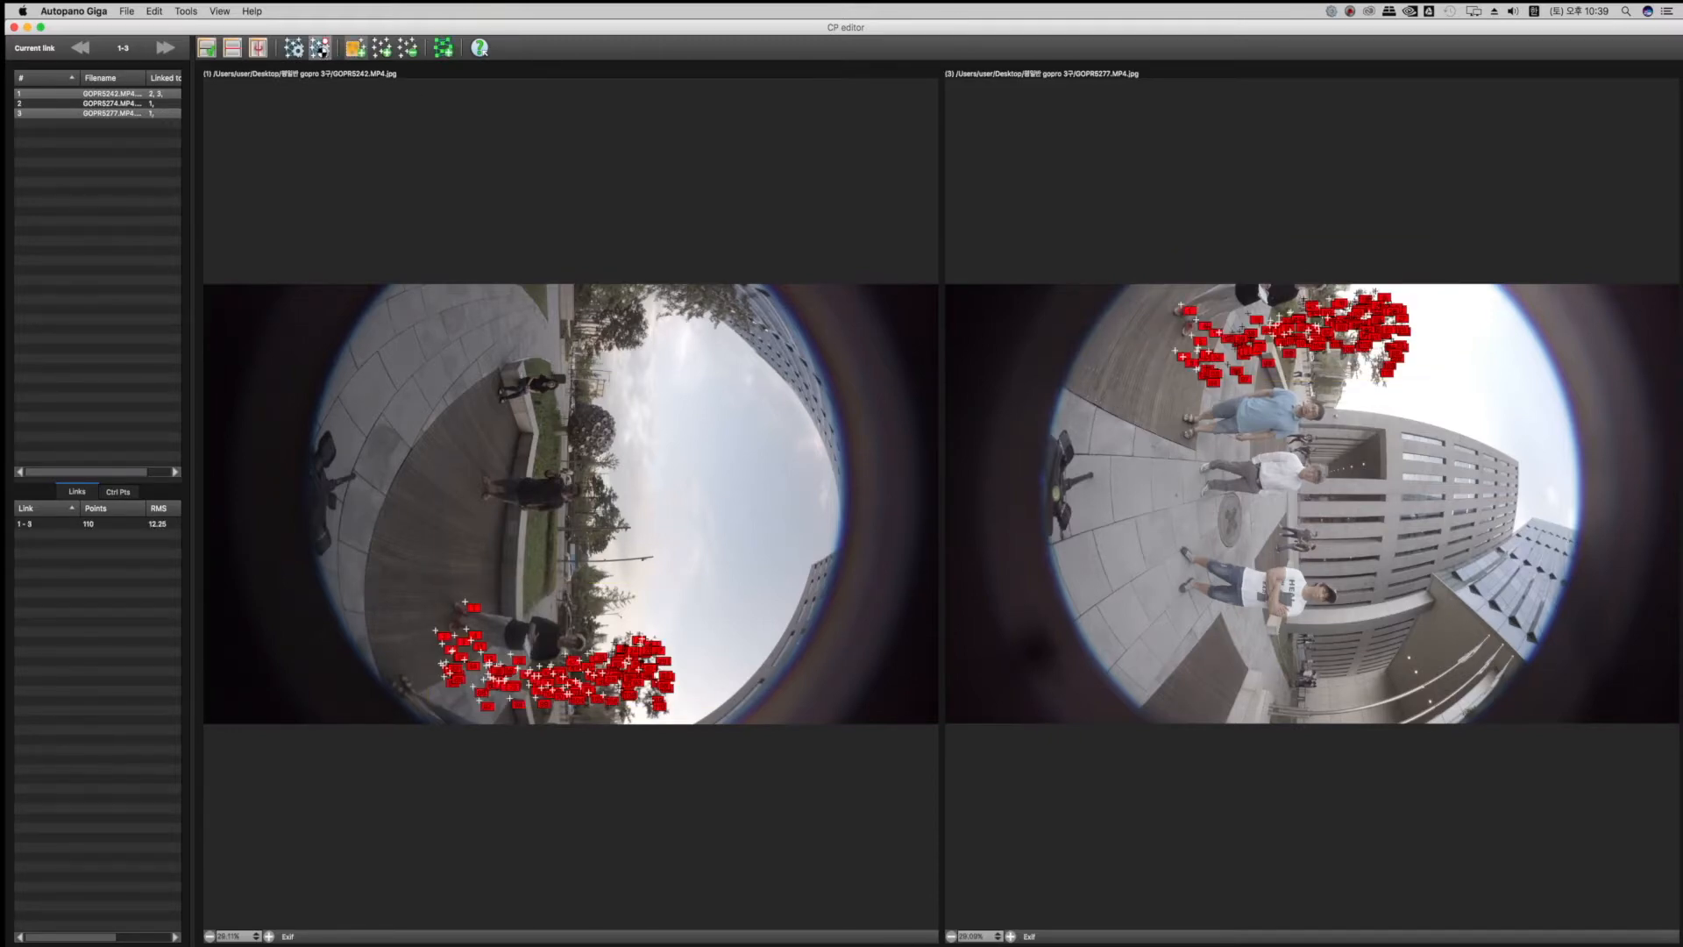
left_click(321, 48)
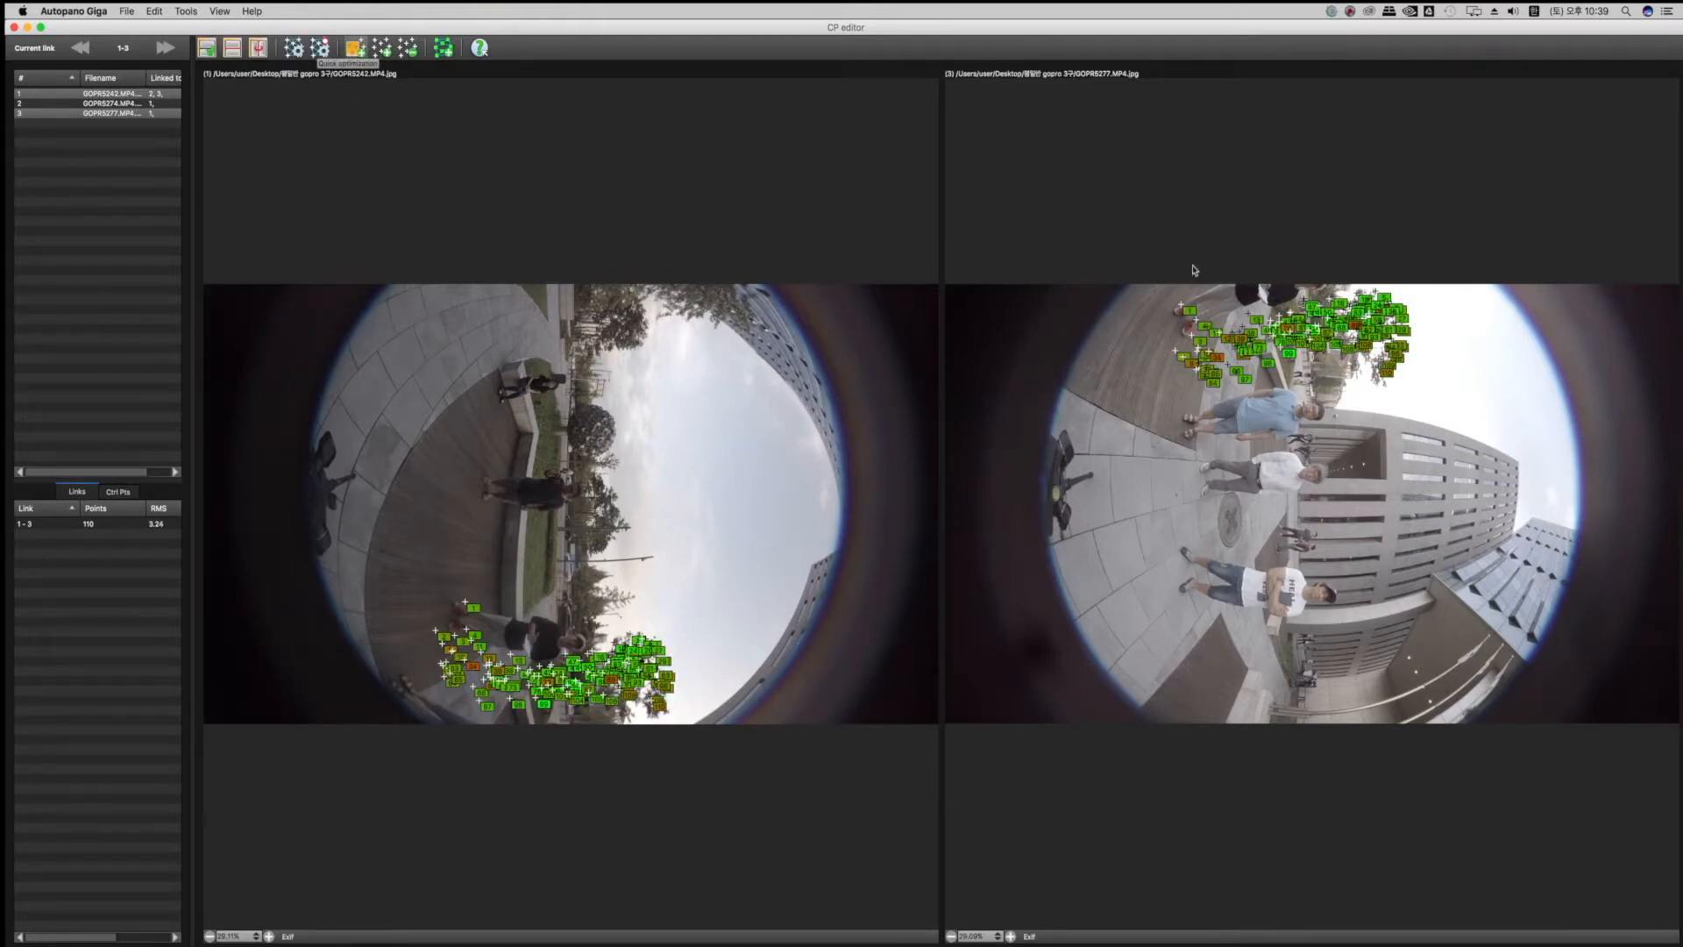
- Detect additional control points in the same overlap areas of images 1 and 3 and run the quick optimization again
left_click_drag(1149, 243, 1422, 401)
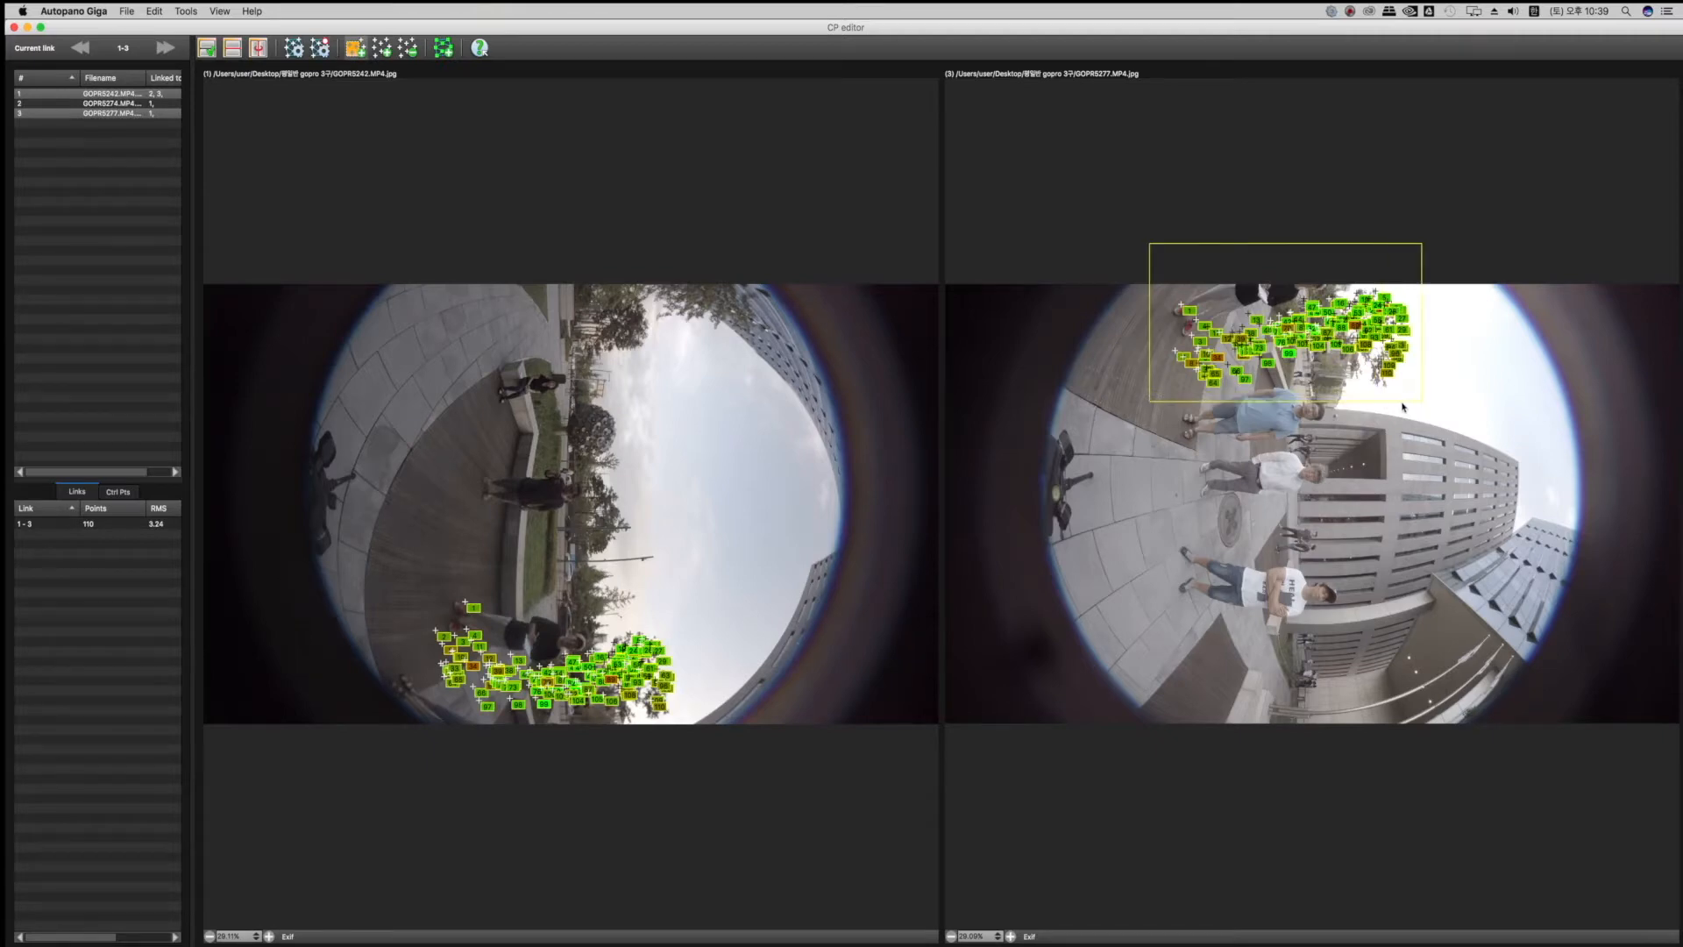
left_click_drag(427, 597, 697, 691)
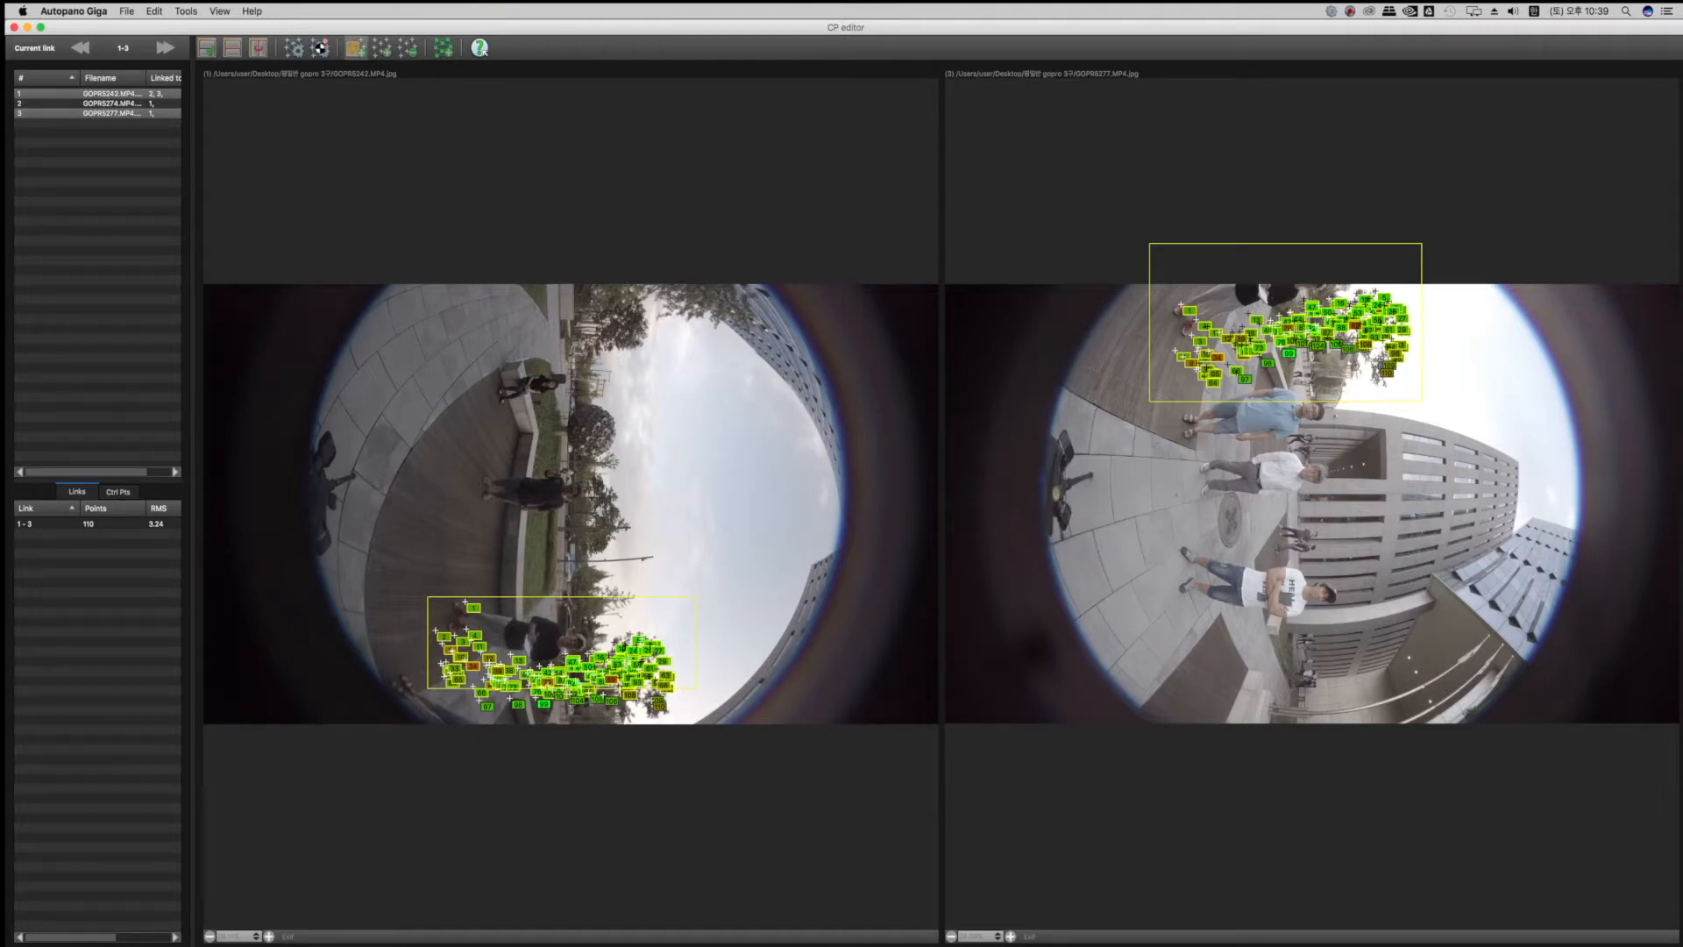
left_click(319, 48)
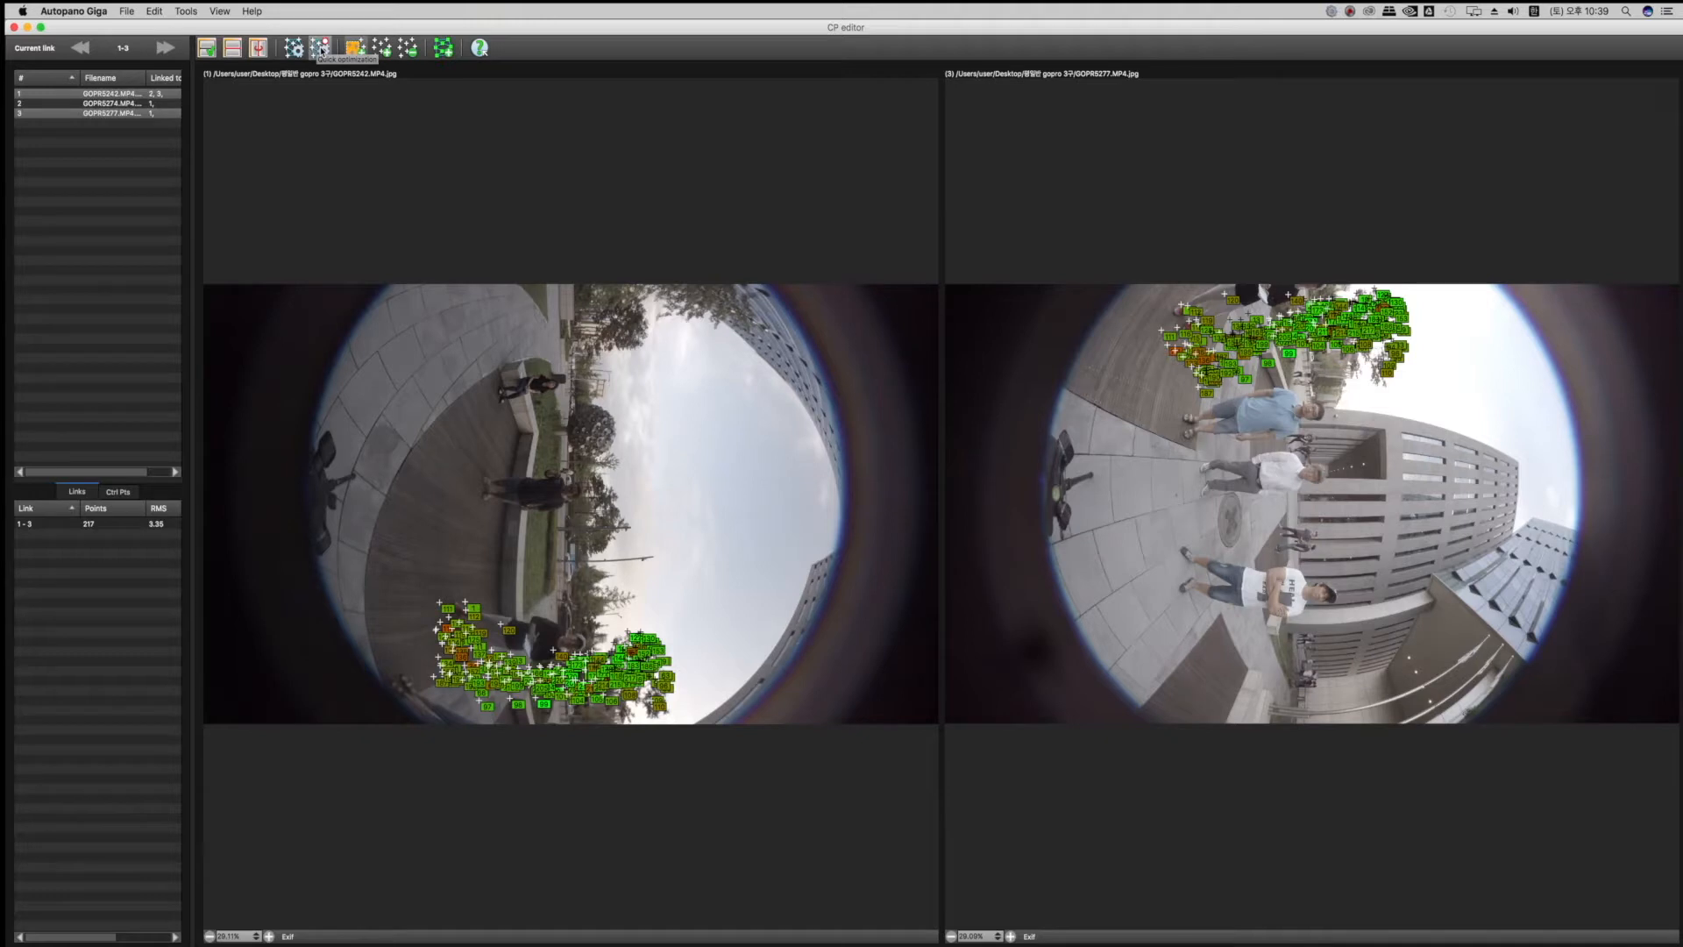
left_click(321, 50)
- Generate control points between image 2's upper overlap and image 3's lower overlap, and run a quick optimization
left_click(48, 105)
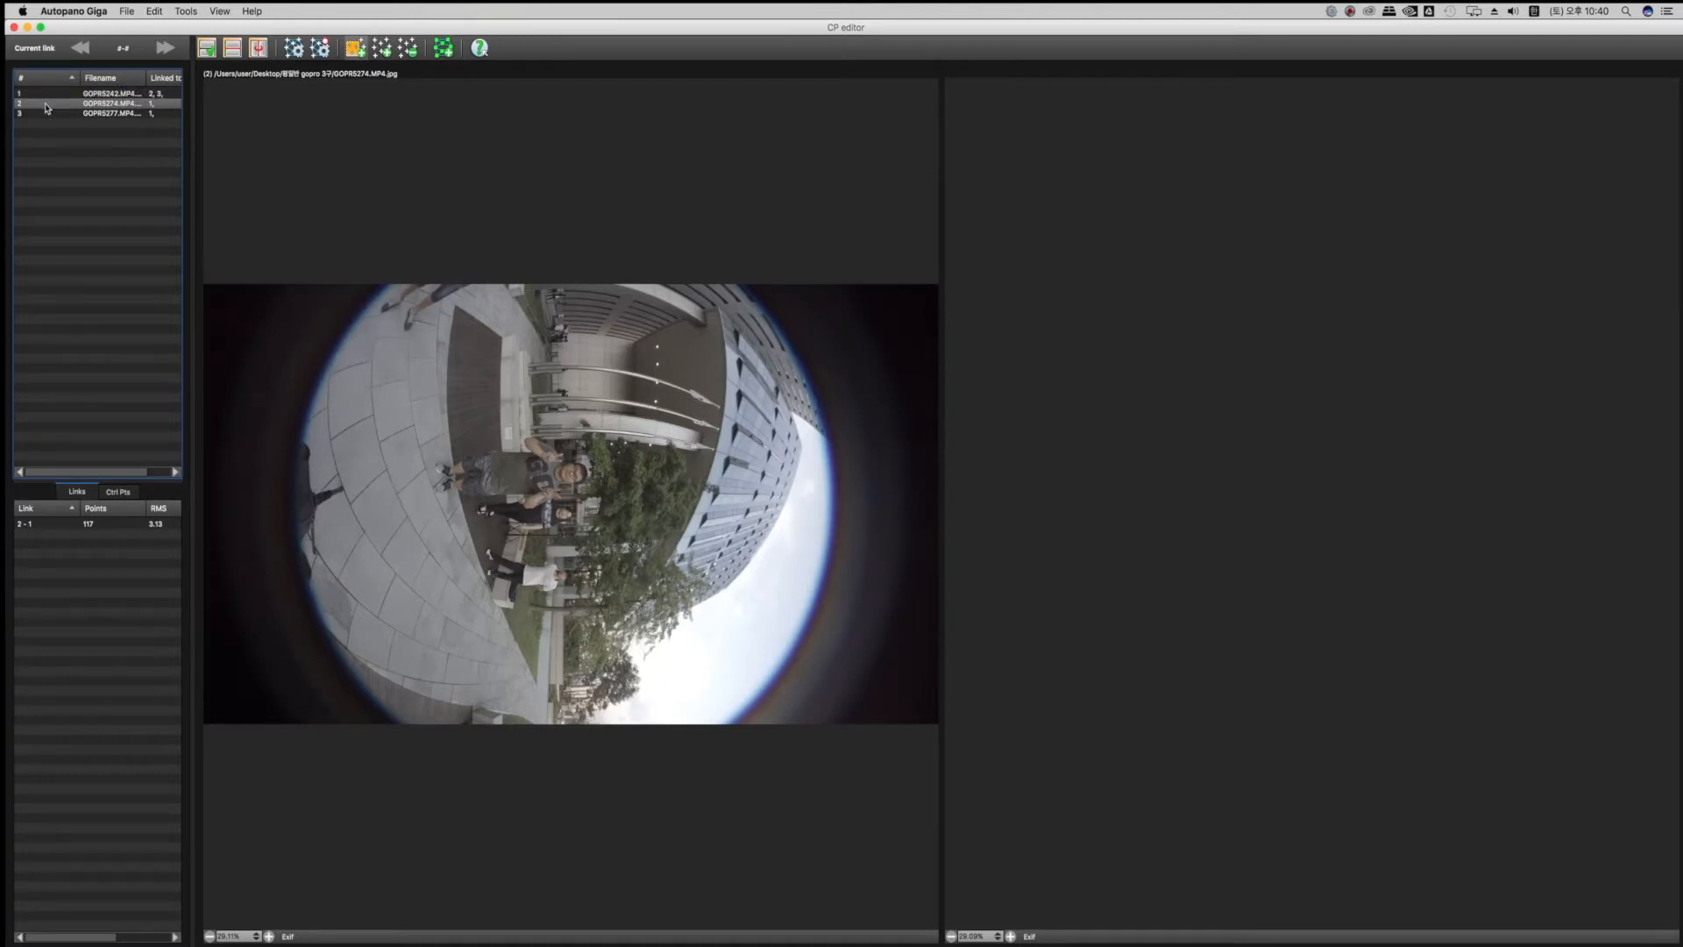
left_click_drag(46, 107, 52, 121)
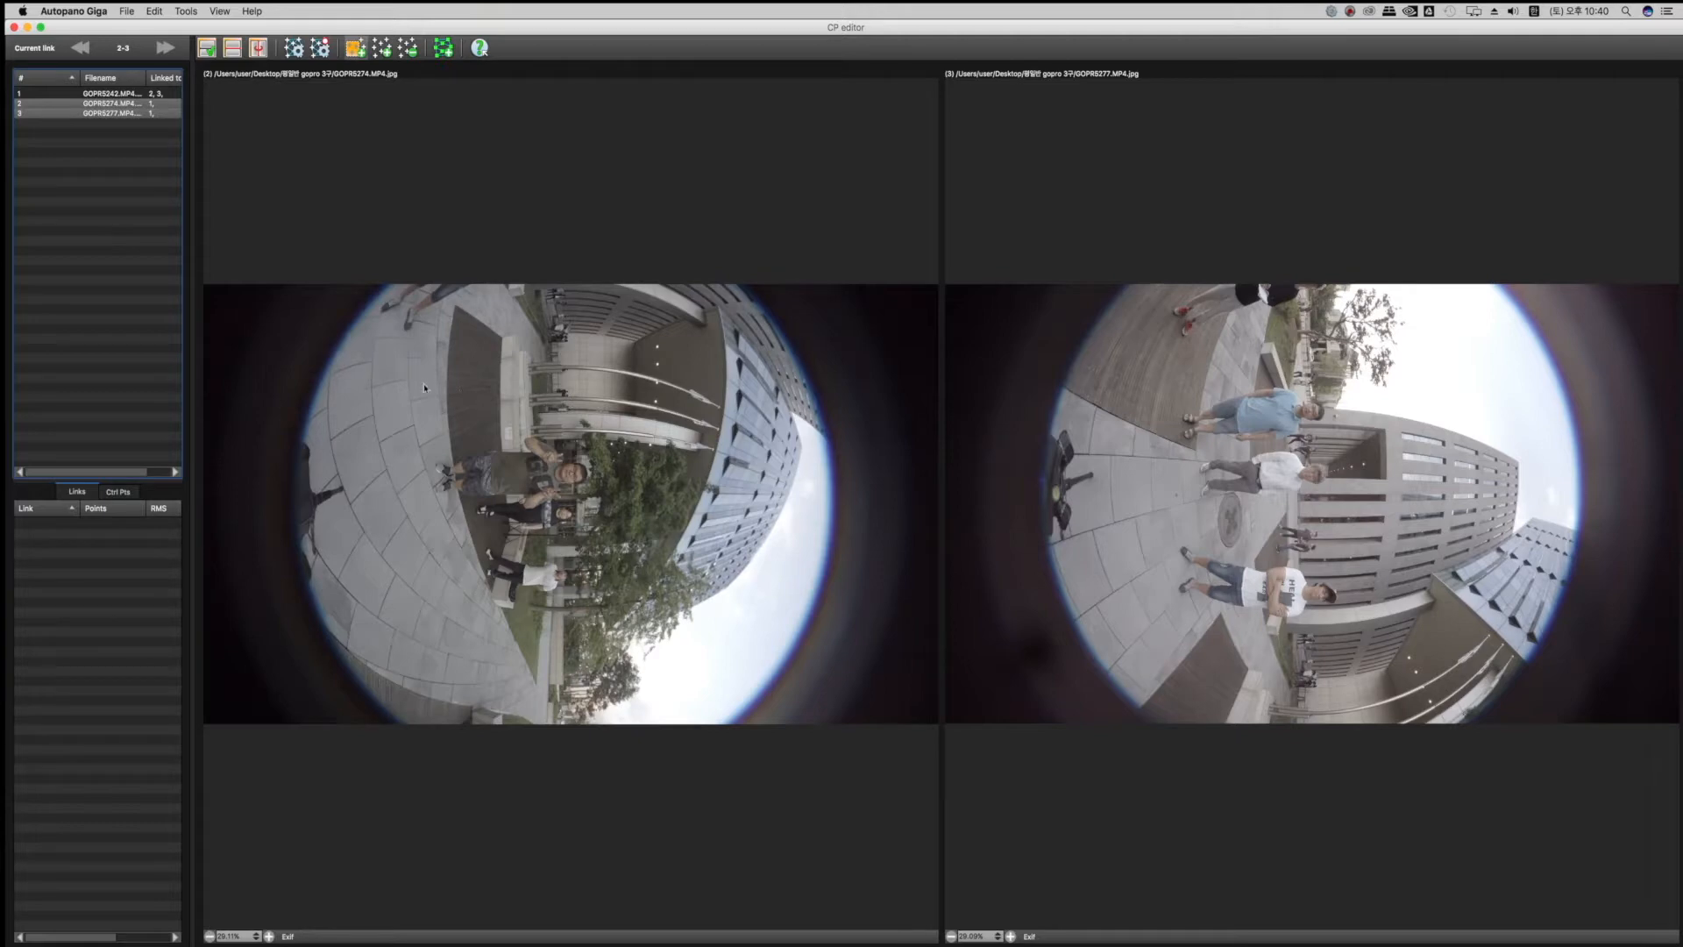
left_click_drag(346, 226, 805, 349)
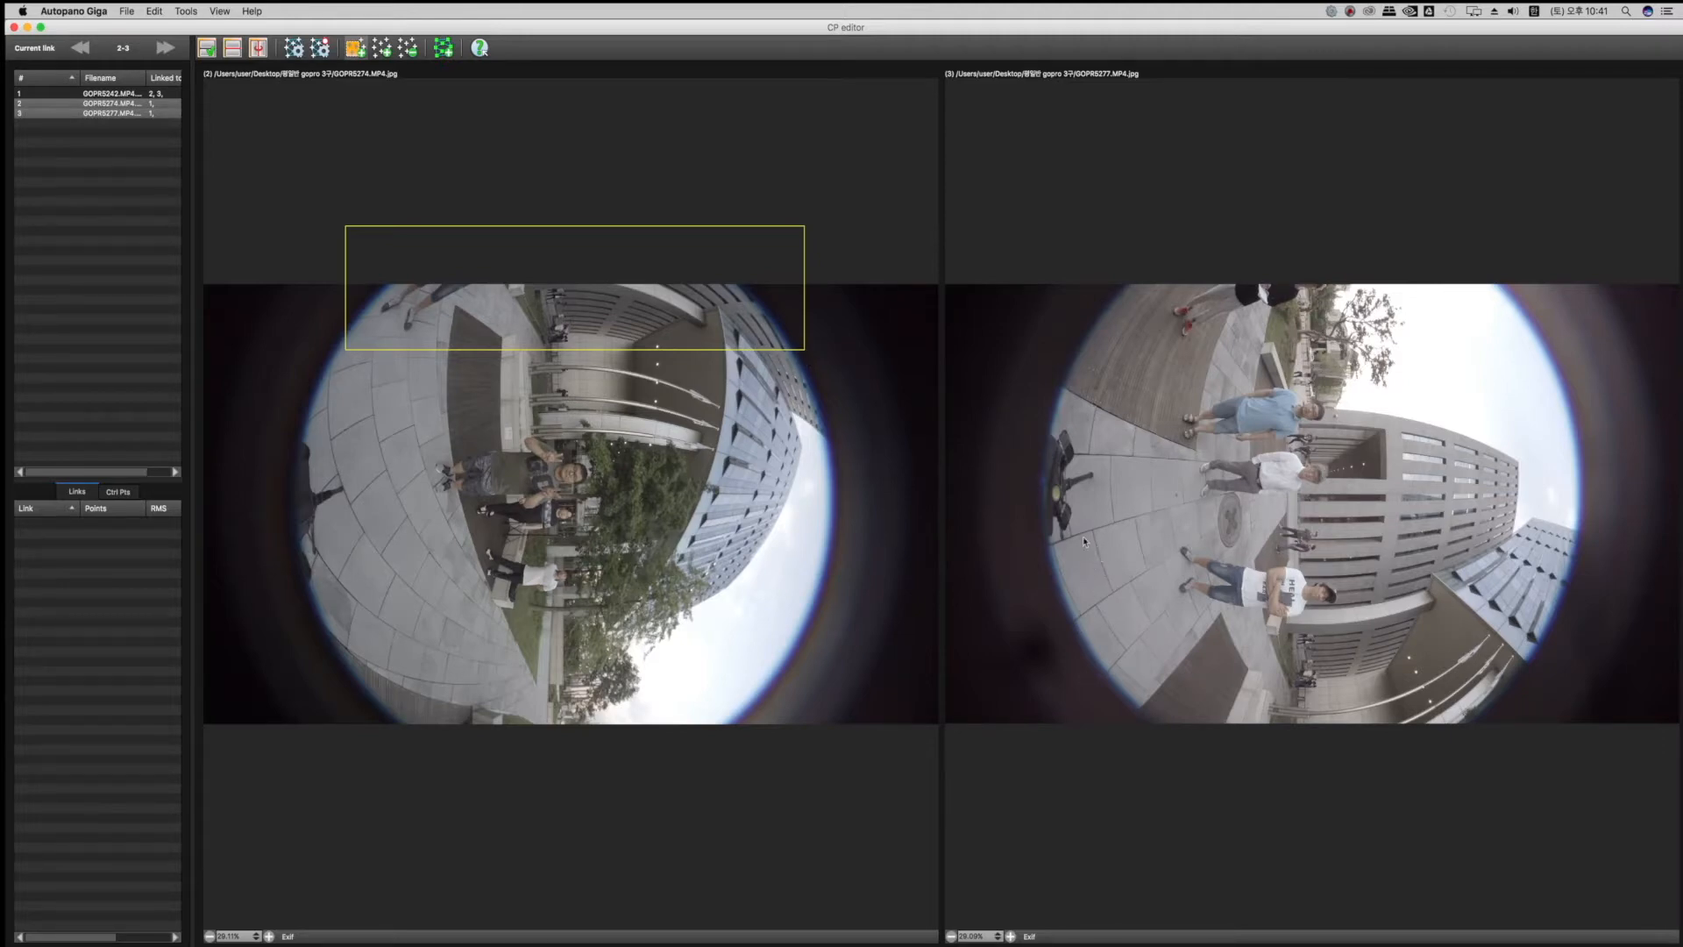
left_click_drag(1110, 507, 1435, 700)
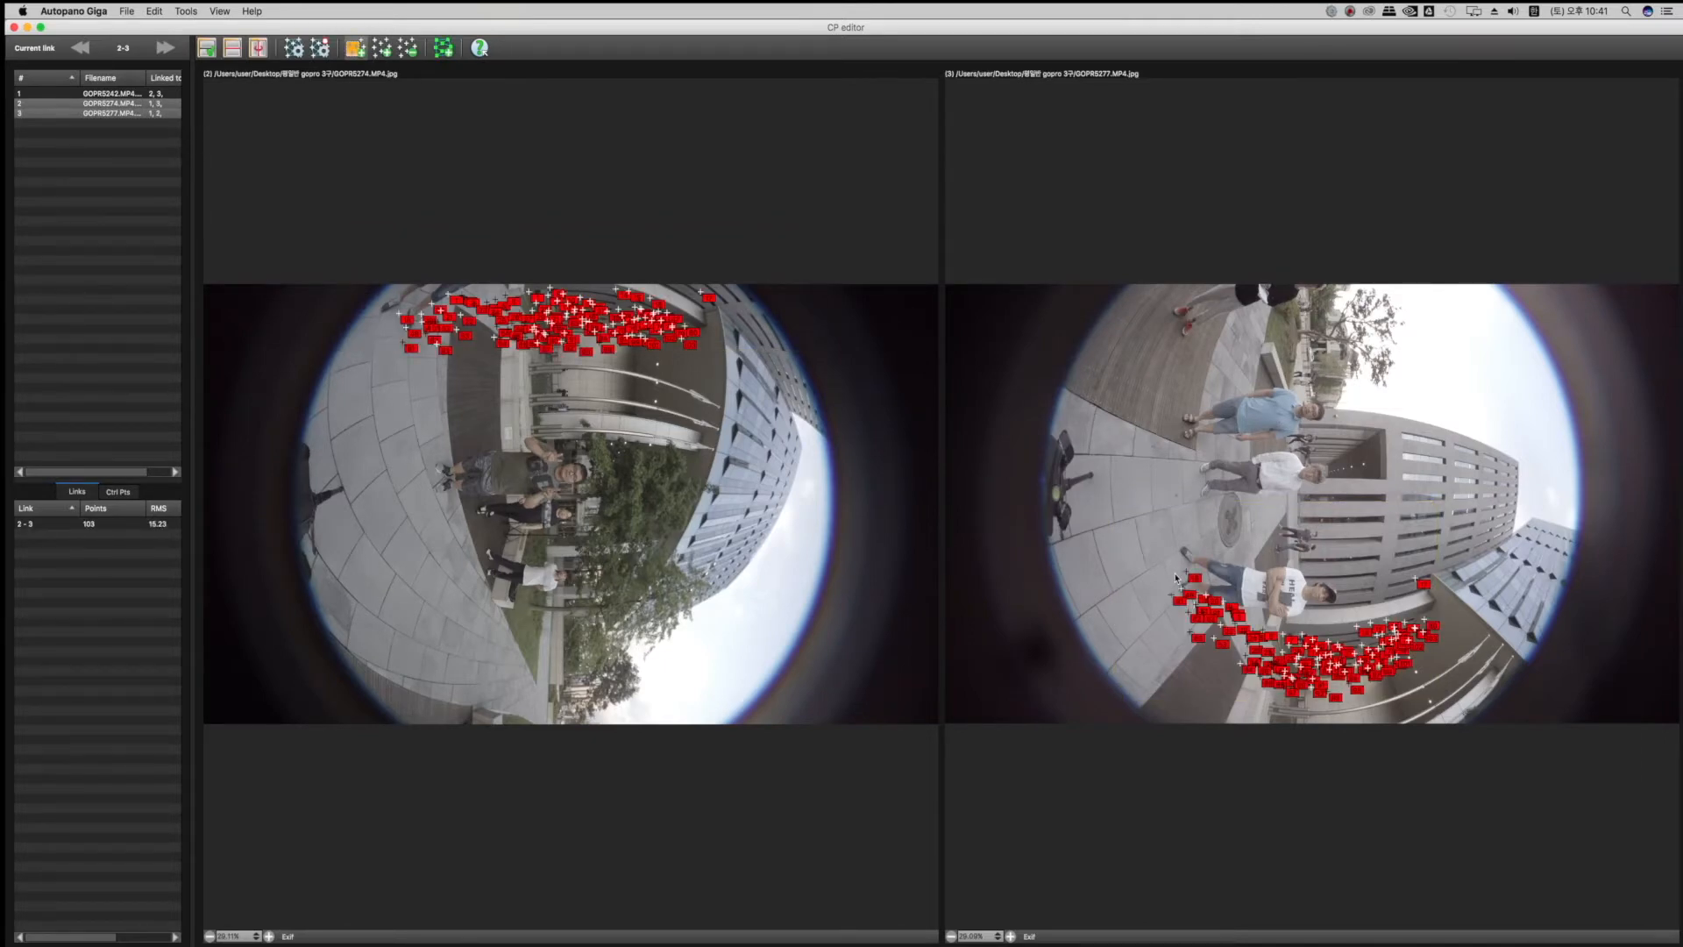
left_click(320, 51)
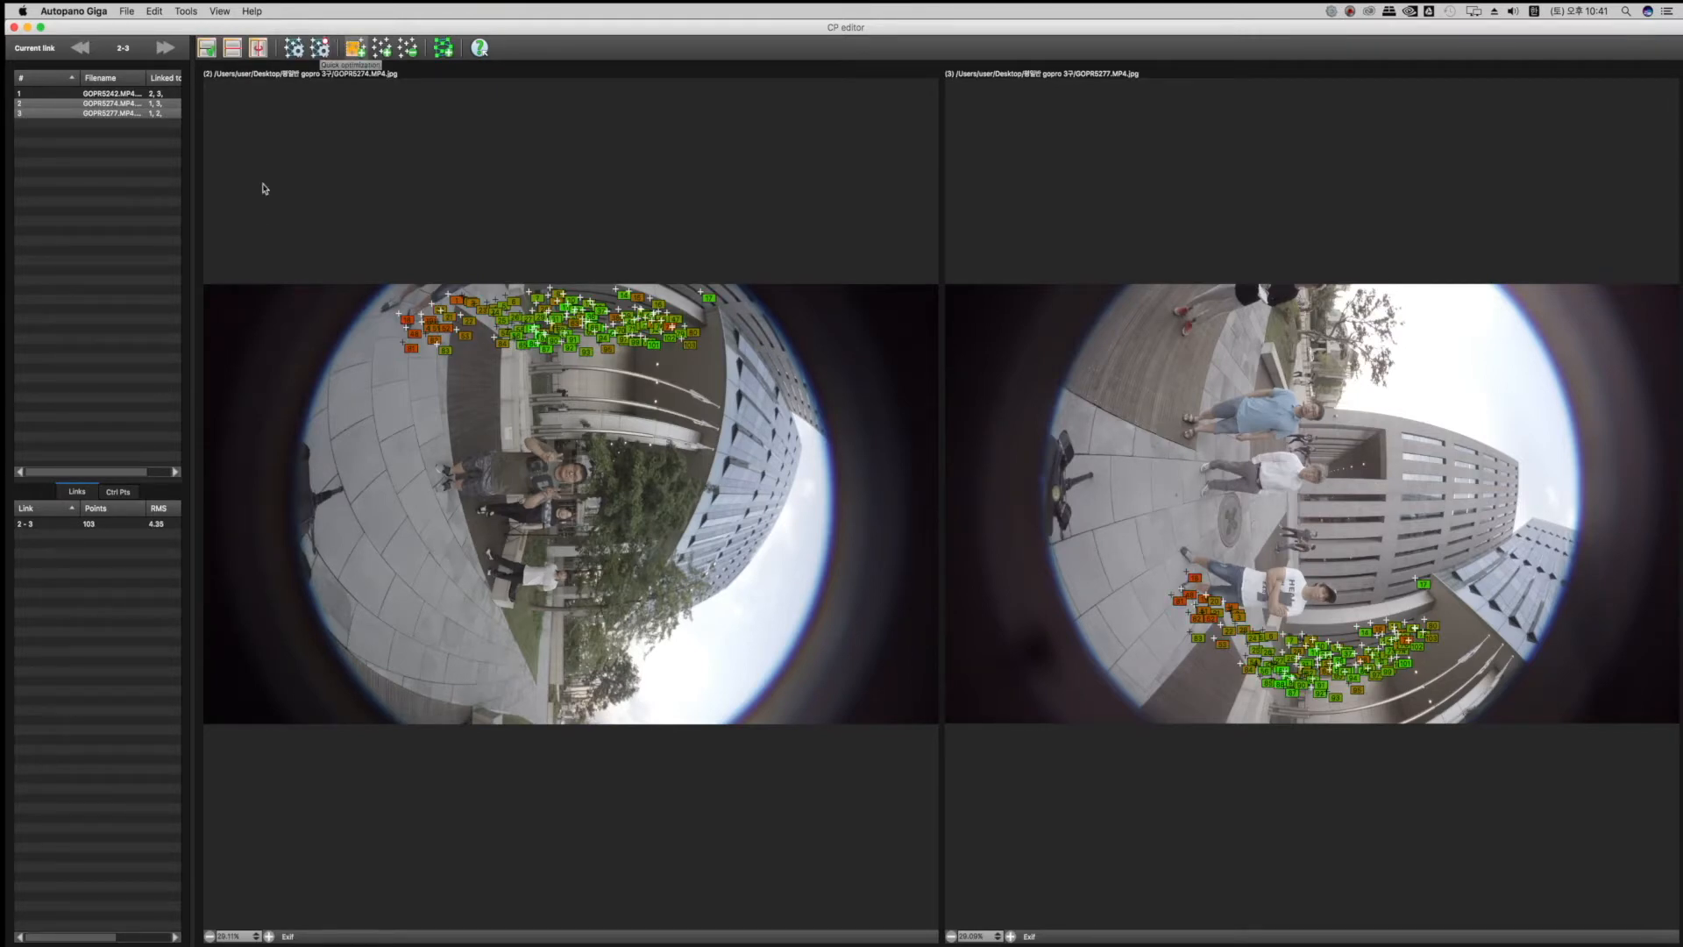
- Review the links of images 1, 2 and 3, checking control point placement and RMS for each image pair
left_click(68, 94)
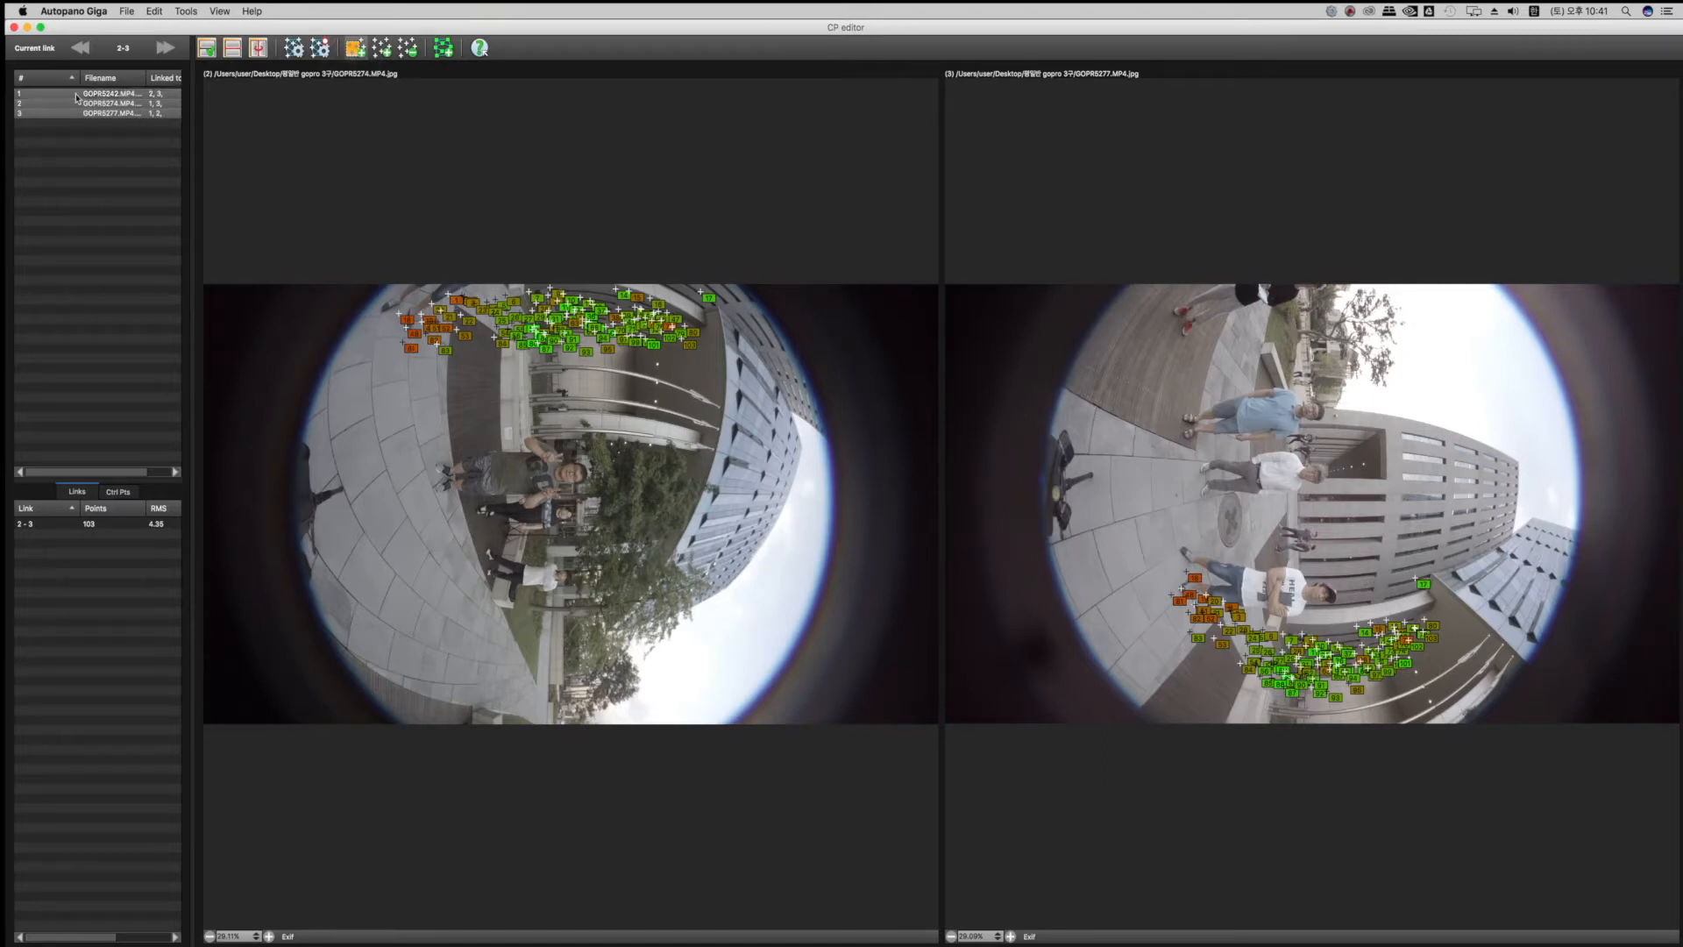
left_click(63, 104)
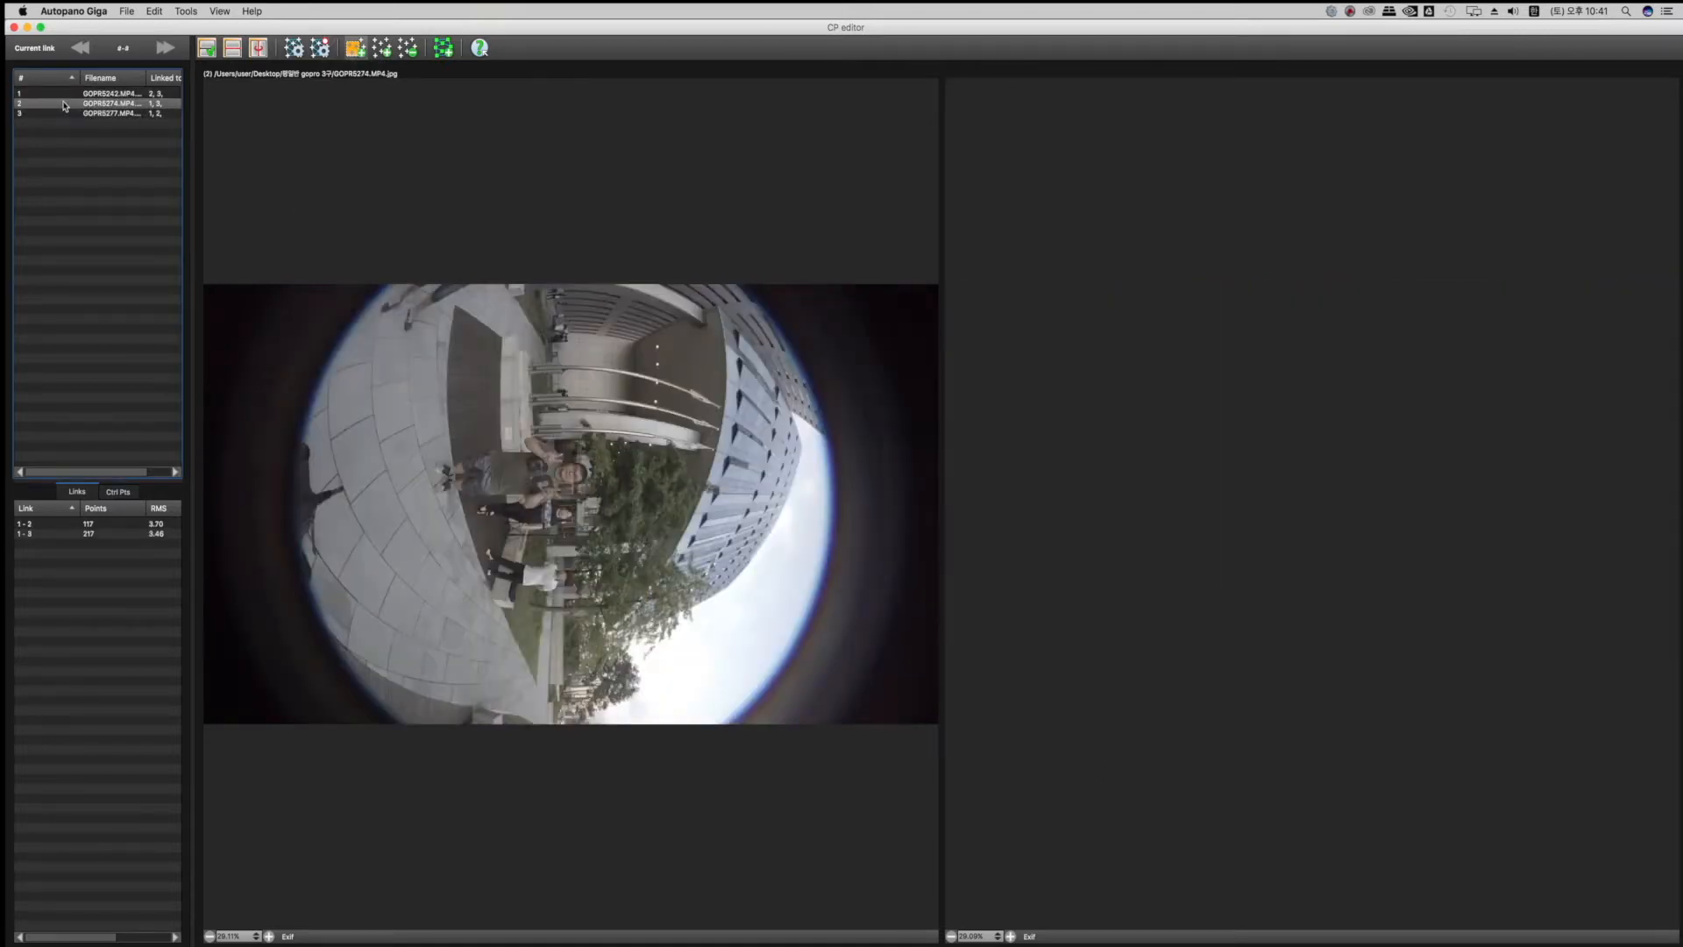
left_click(39, 92)
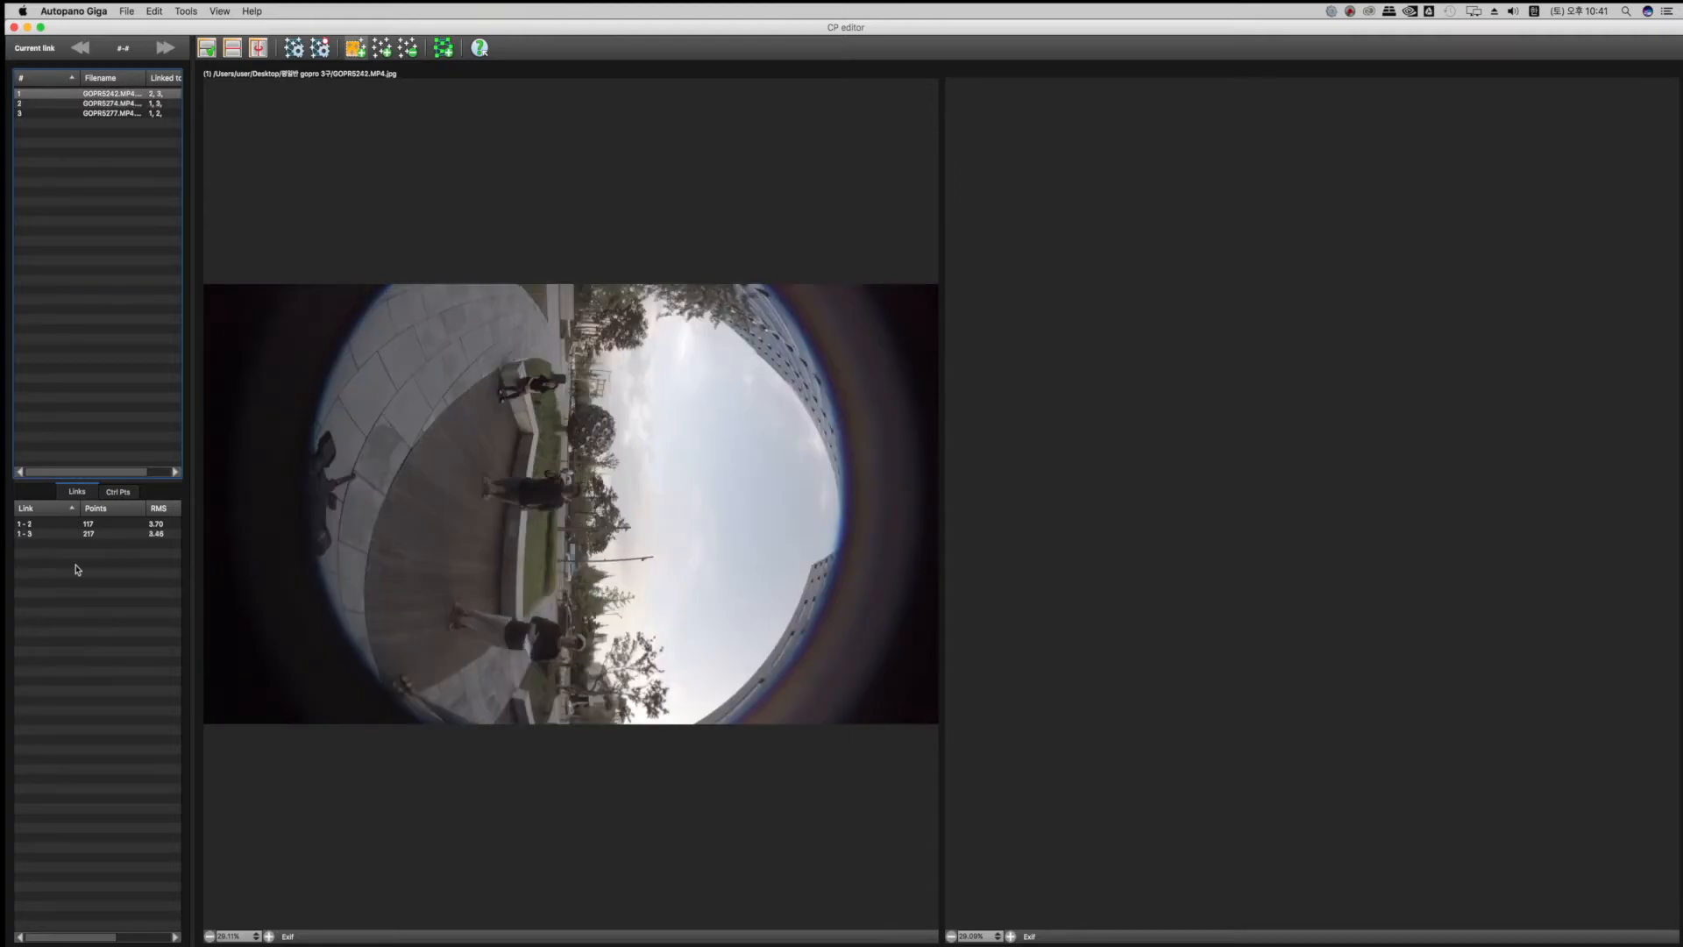
left_click(48, 525)
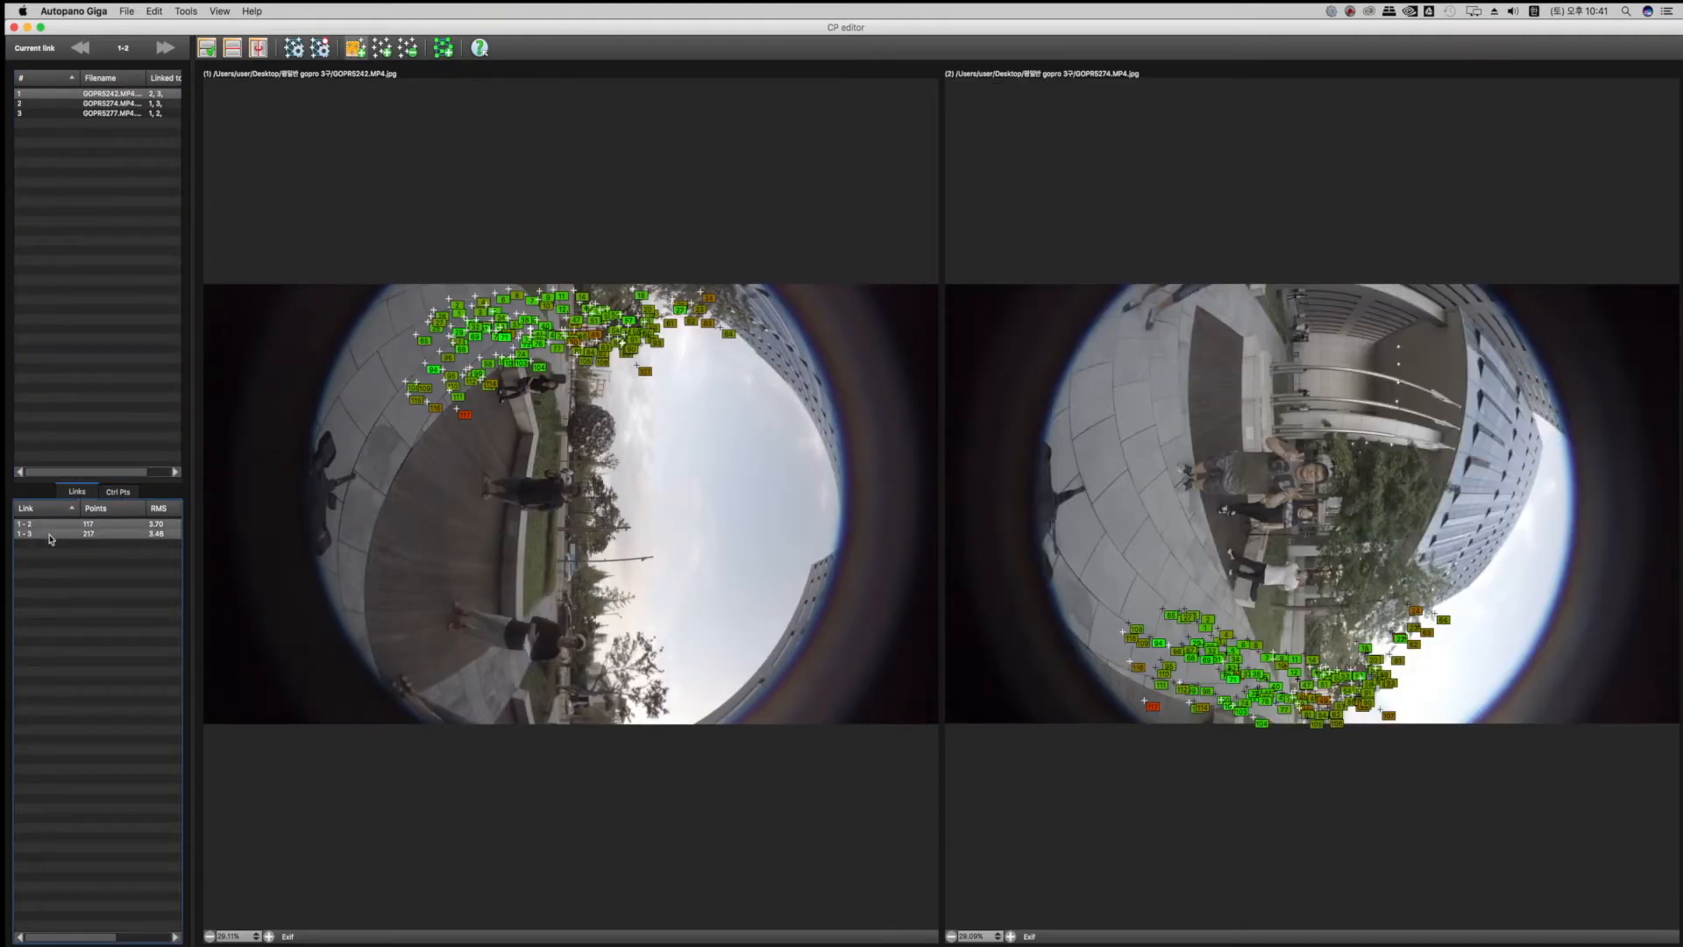
left_click(49, 534)
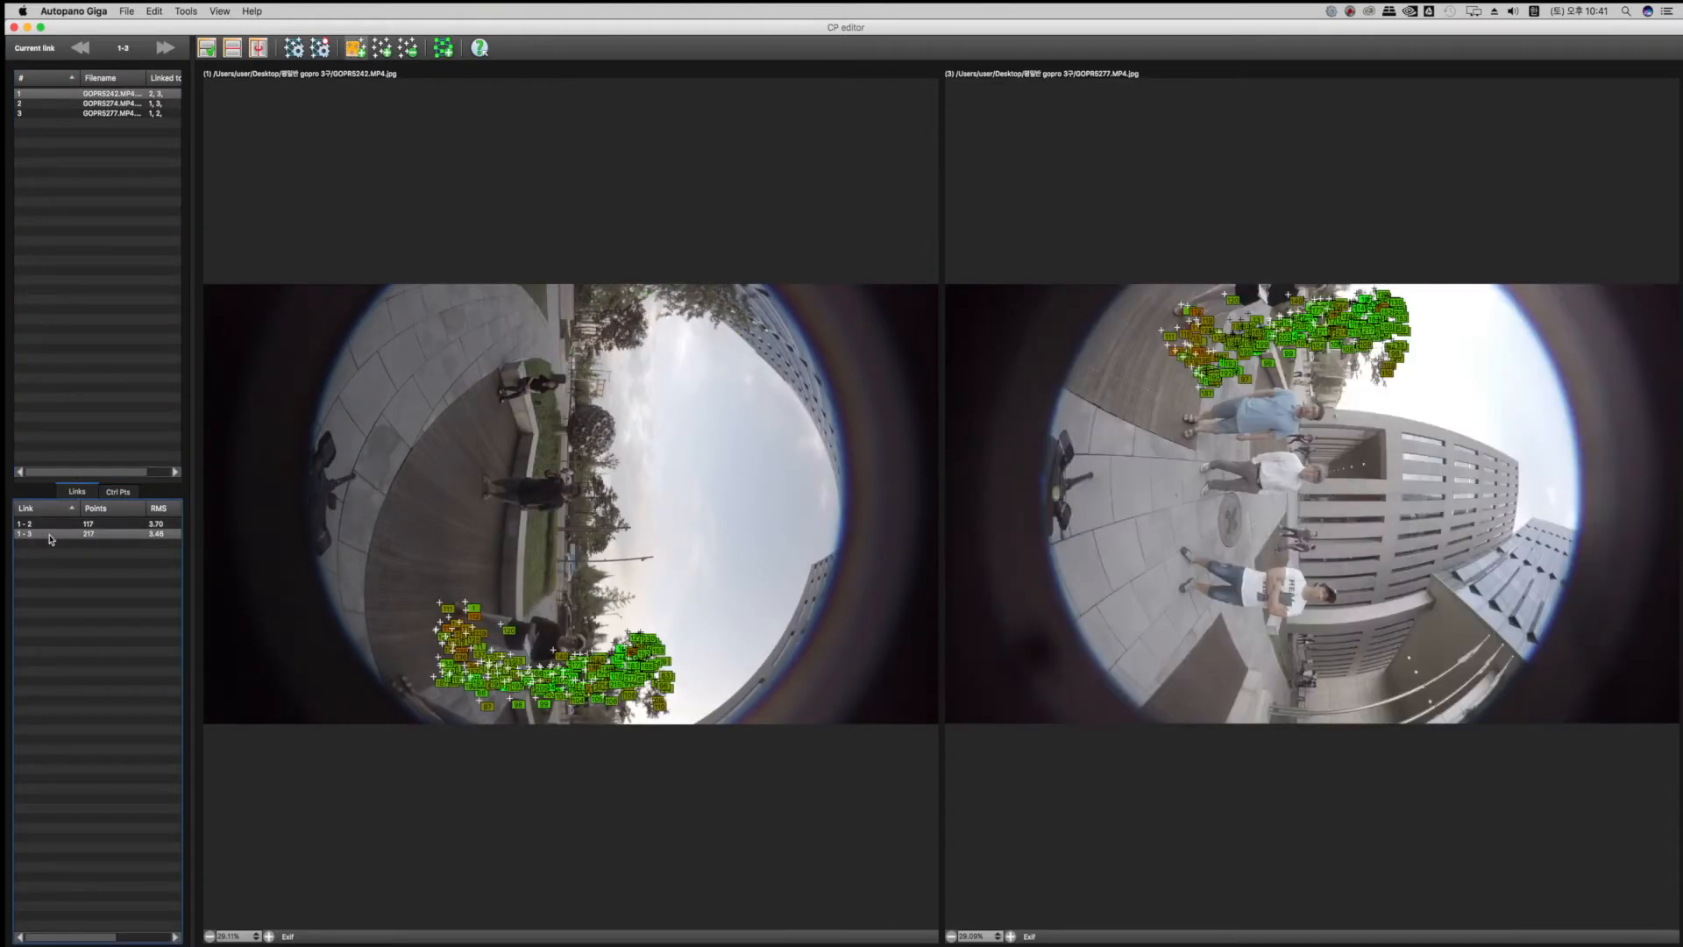
left_click(63, 107)
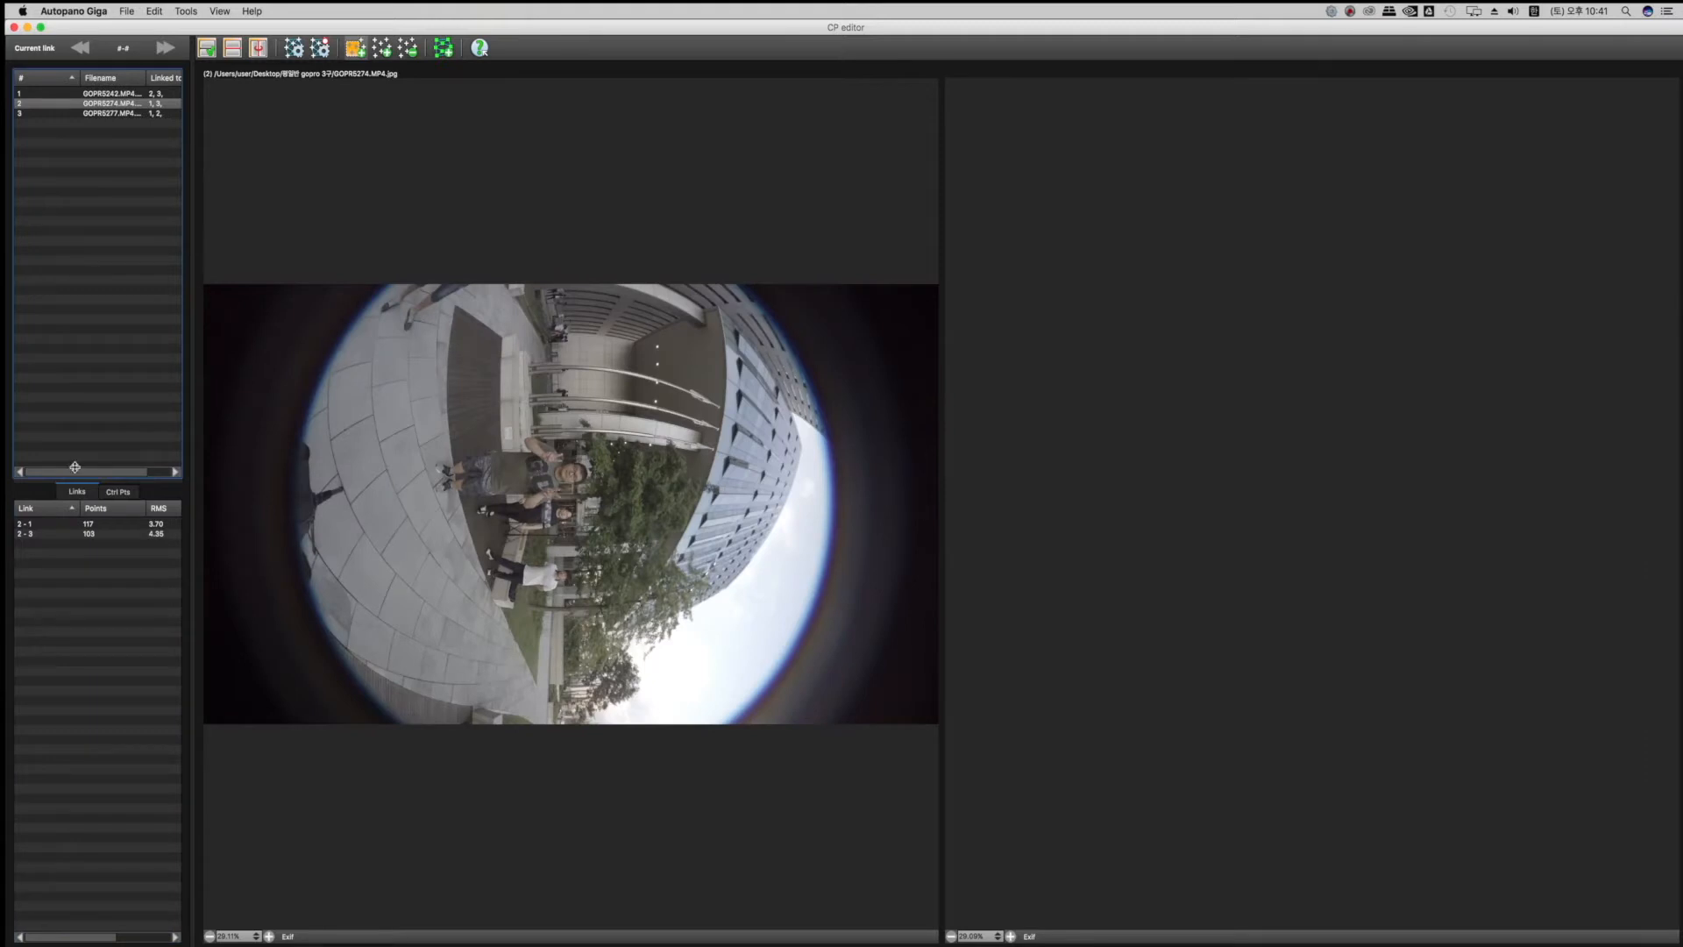
left_click(50, 525)
left_click(50, 535)
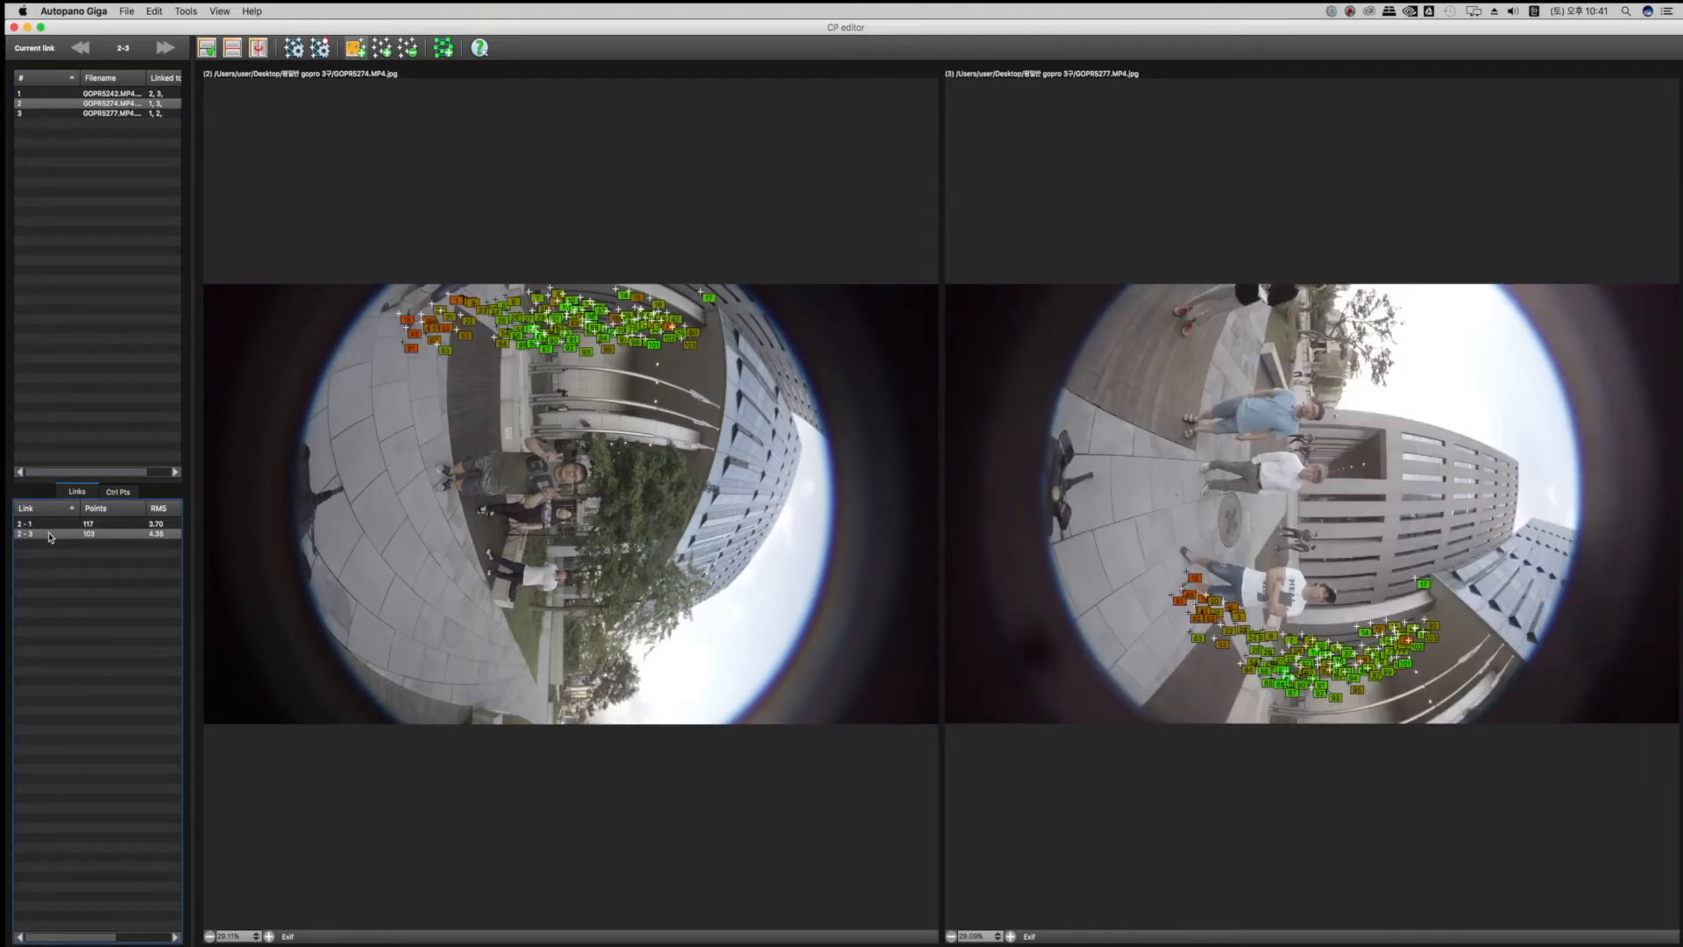
left_click(47, 114)
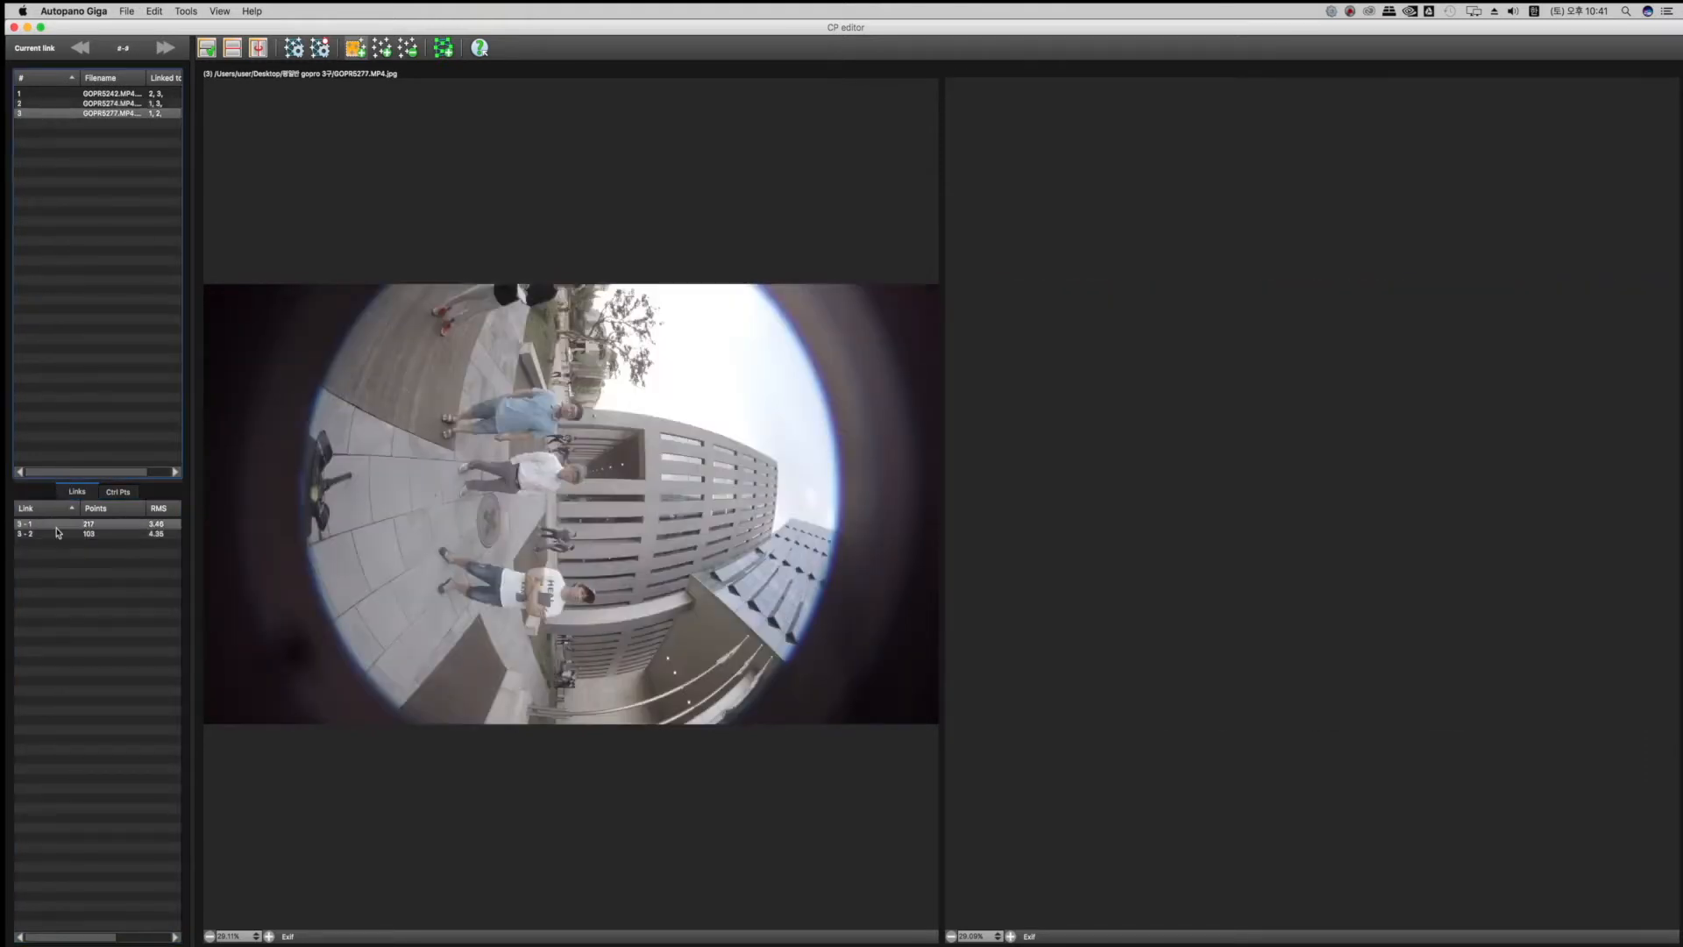
left_click(50, 526)
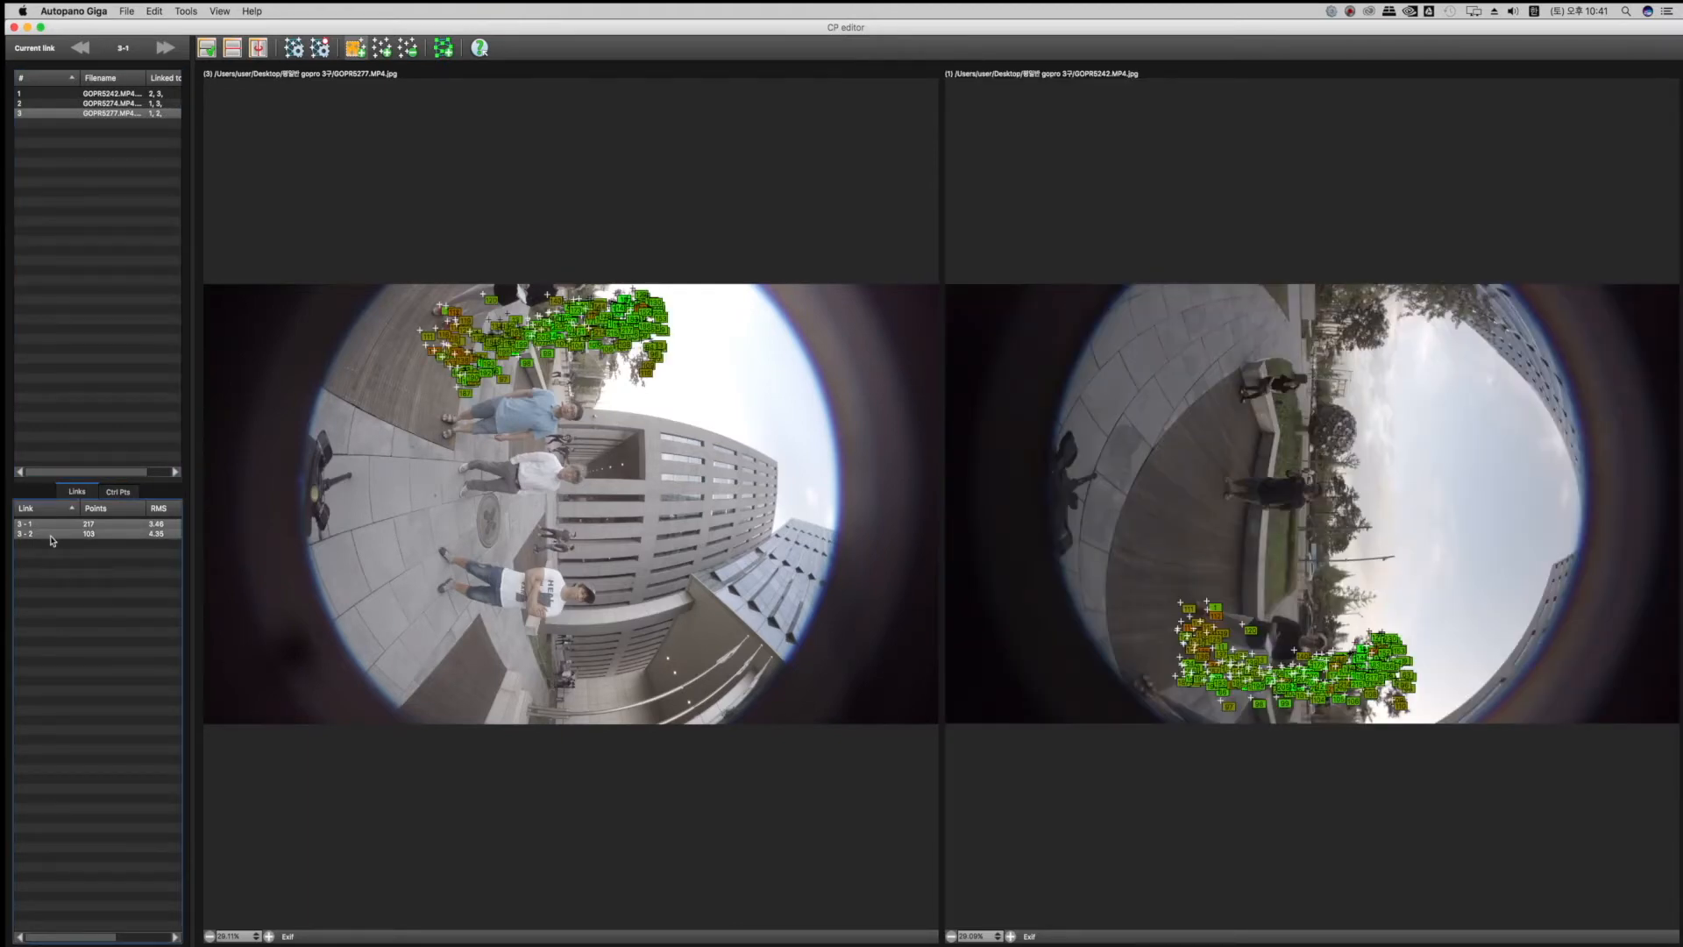
left_click(50, 535)
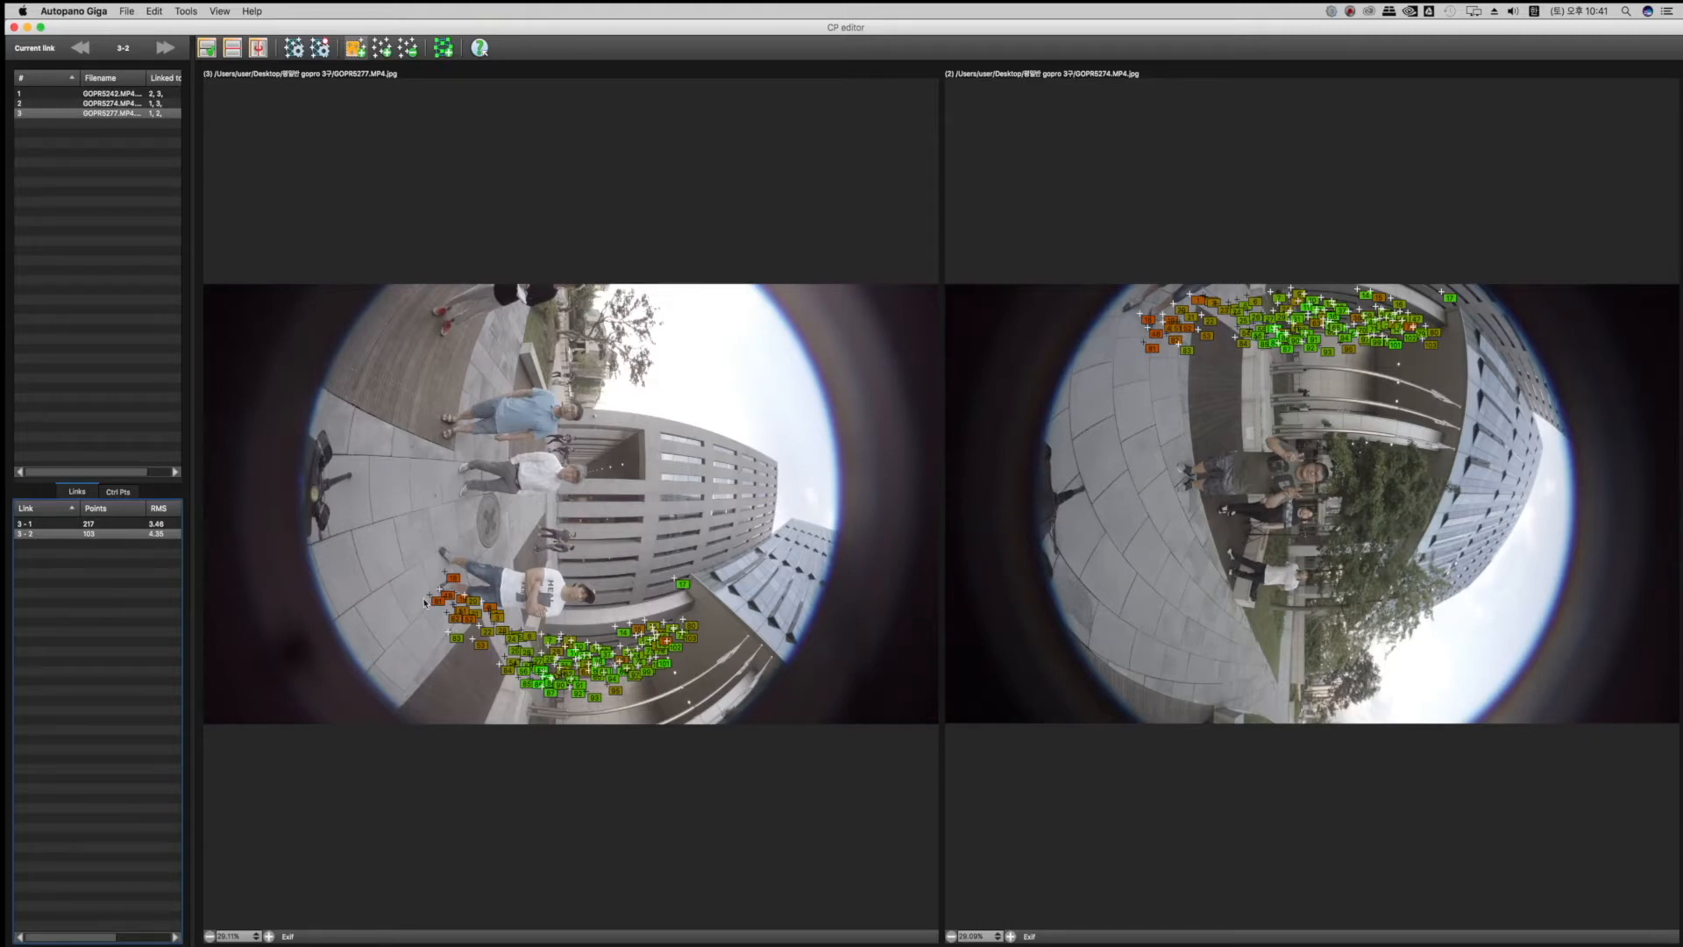
- List the individual control points of link 1-2, sort them by RMS from highest to lowest, and look through the list
left_click(48, 93)
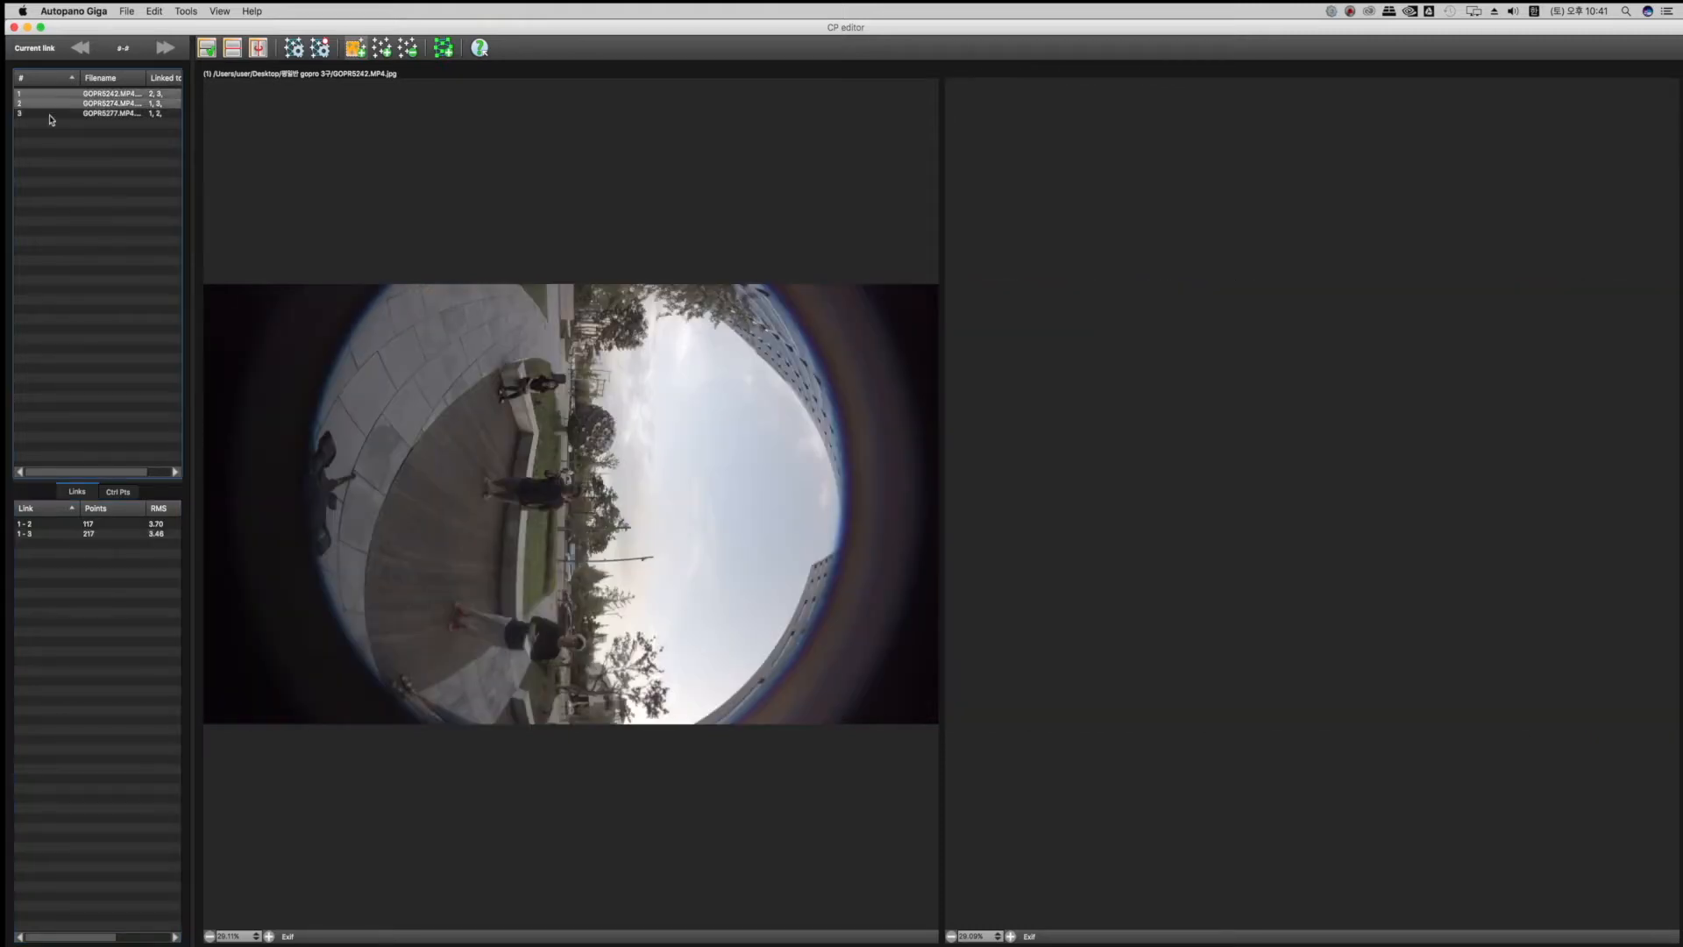
left_click(53, 524)
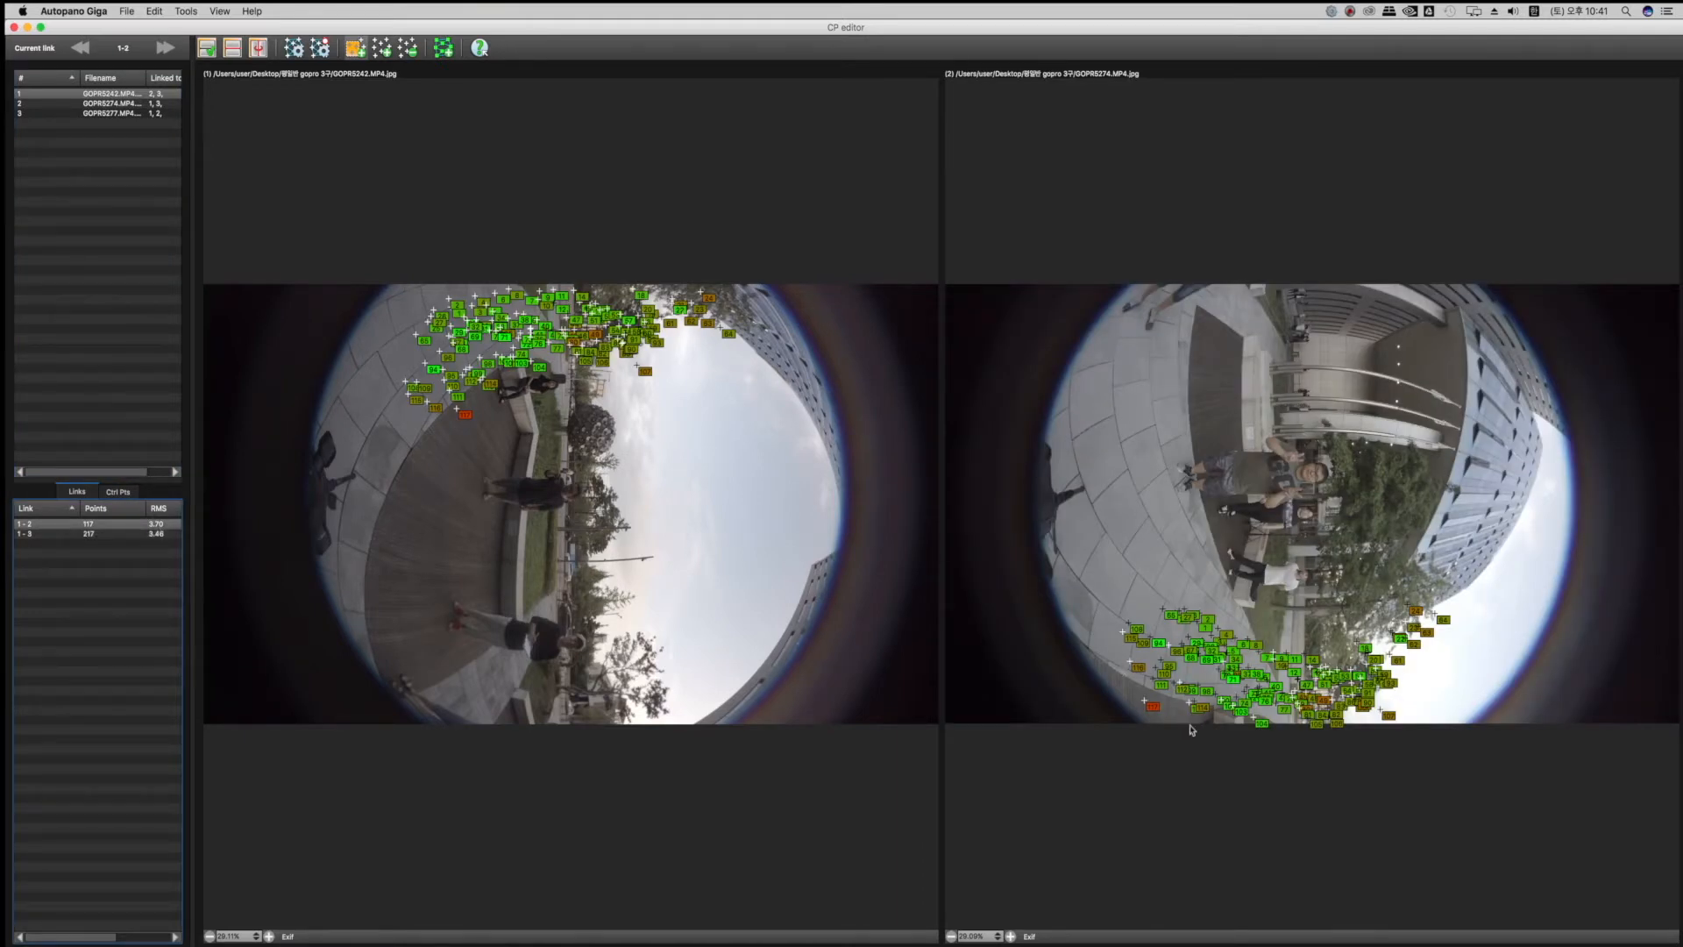
left_click(120, 494)
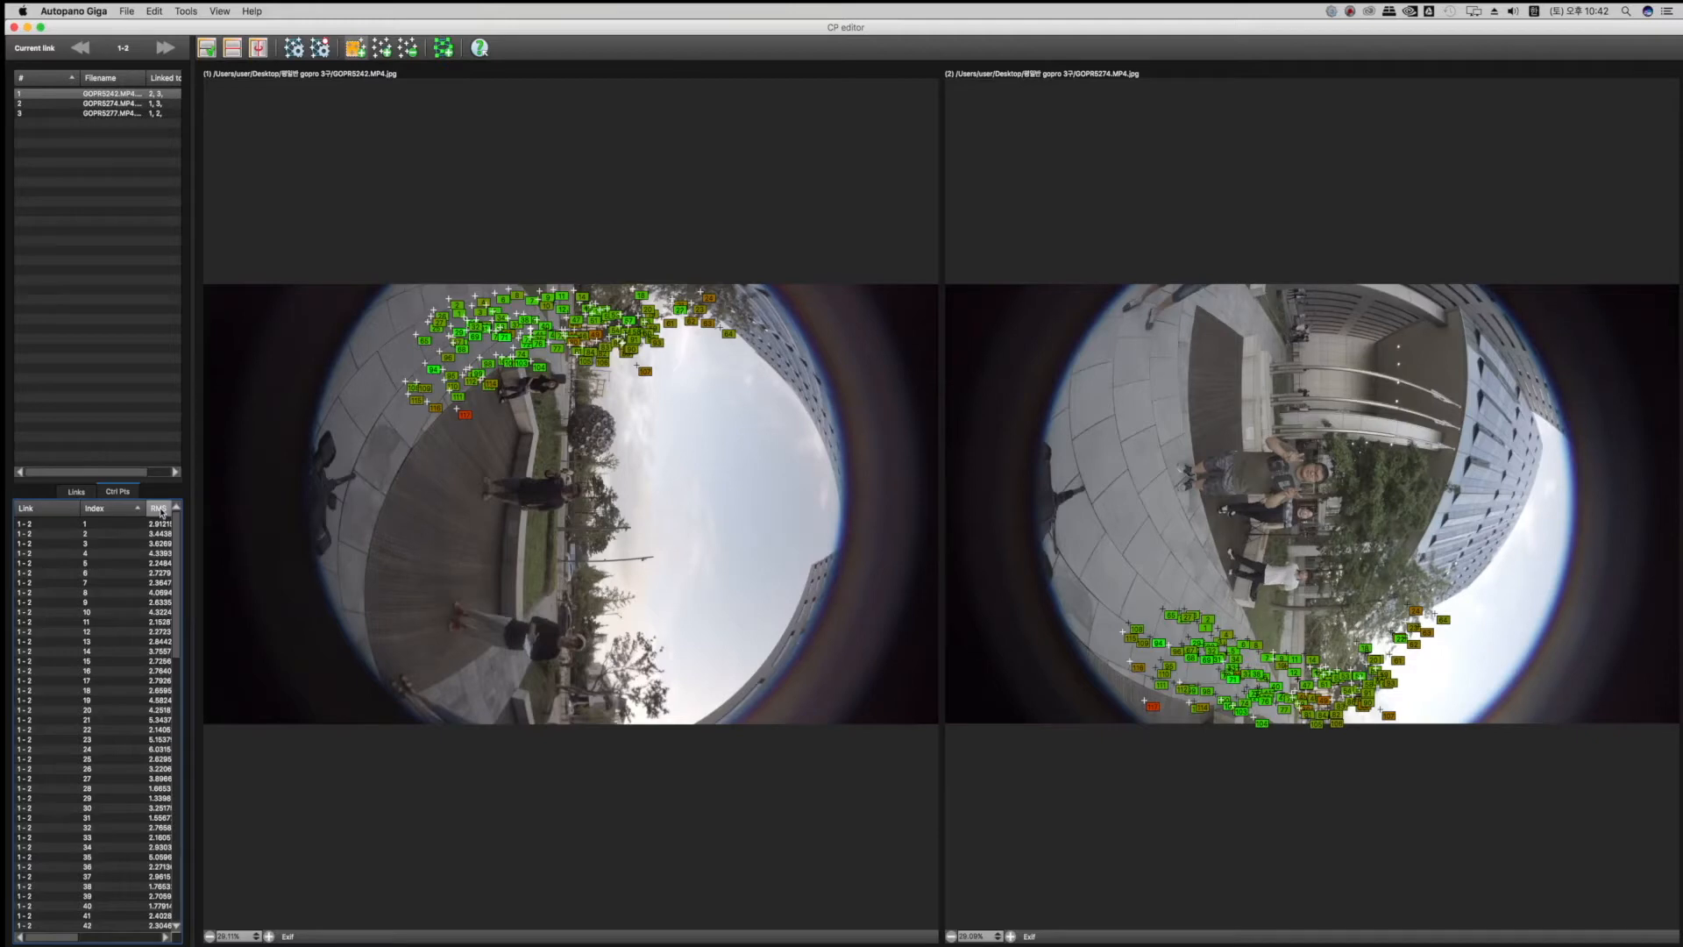
left_click(158, 508)
left_click(159, 509)
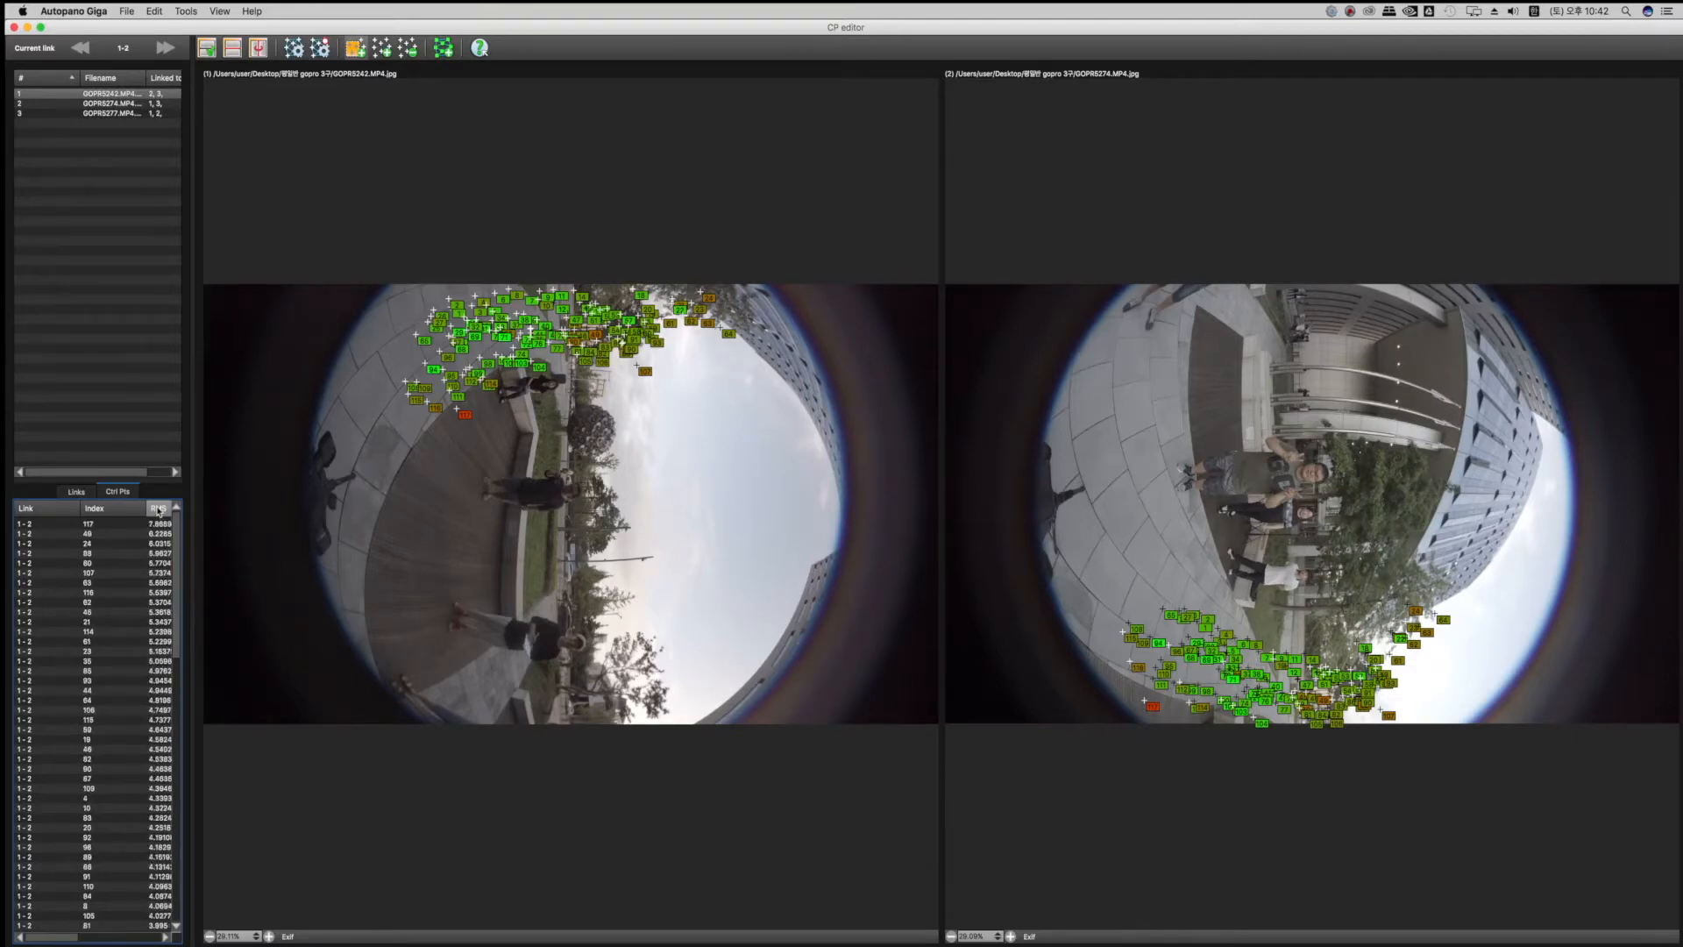
left_click(159, 508)
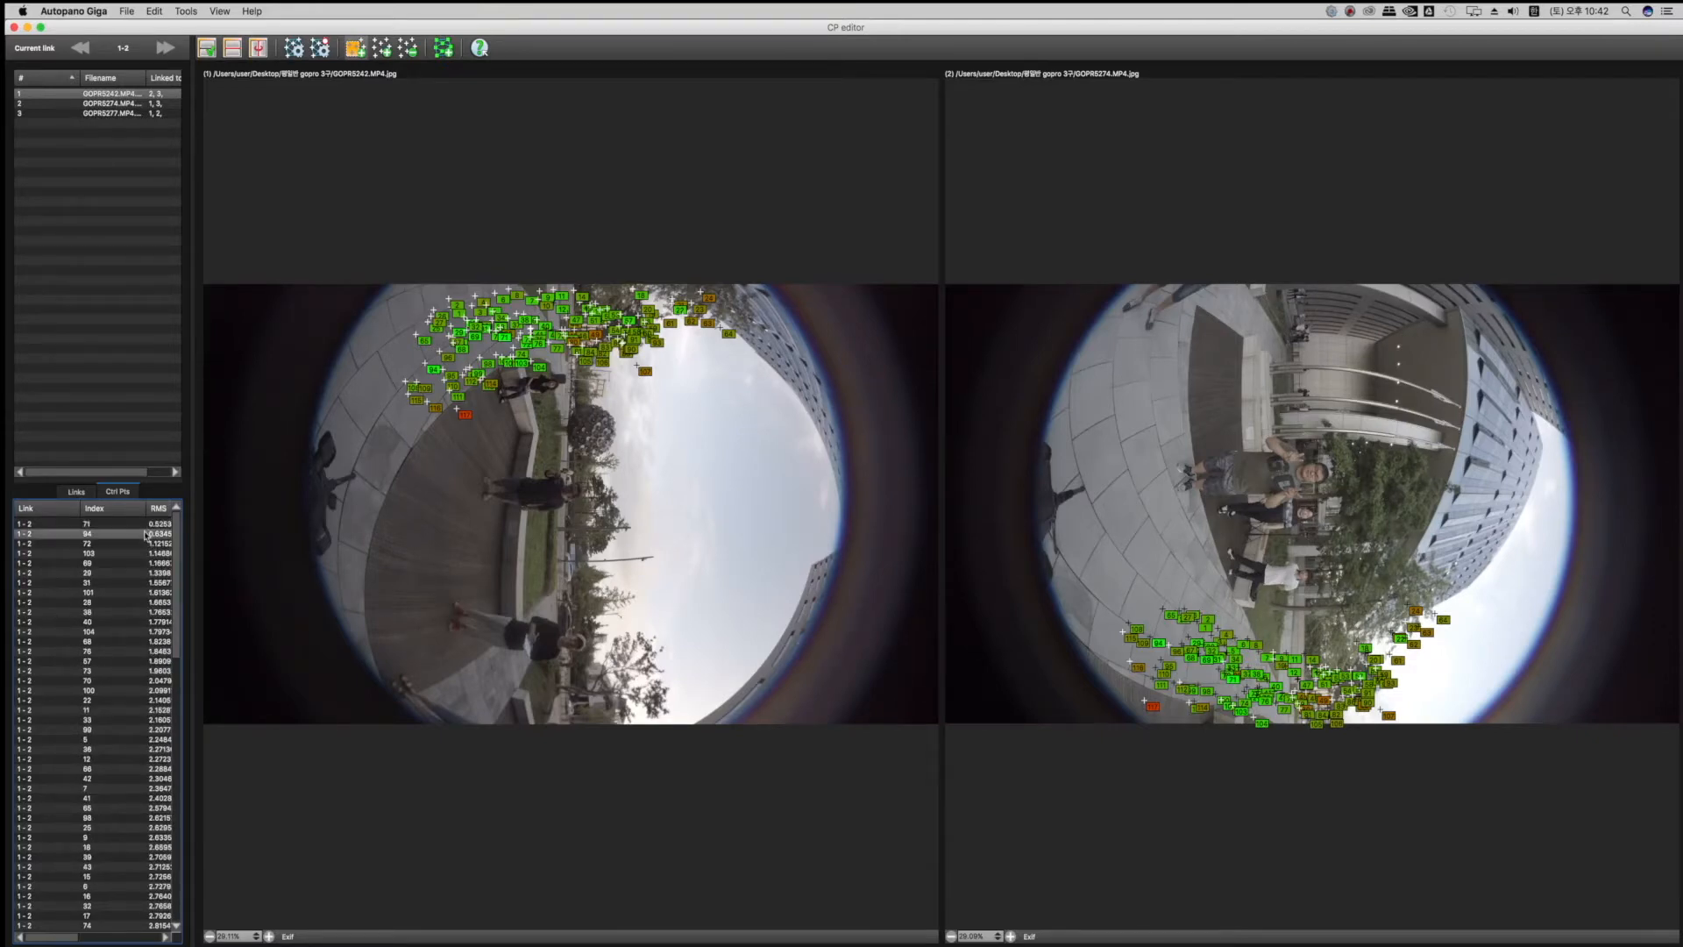
left_click(158, 510)
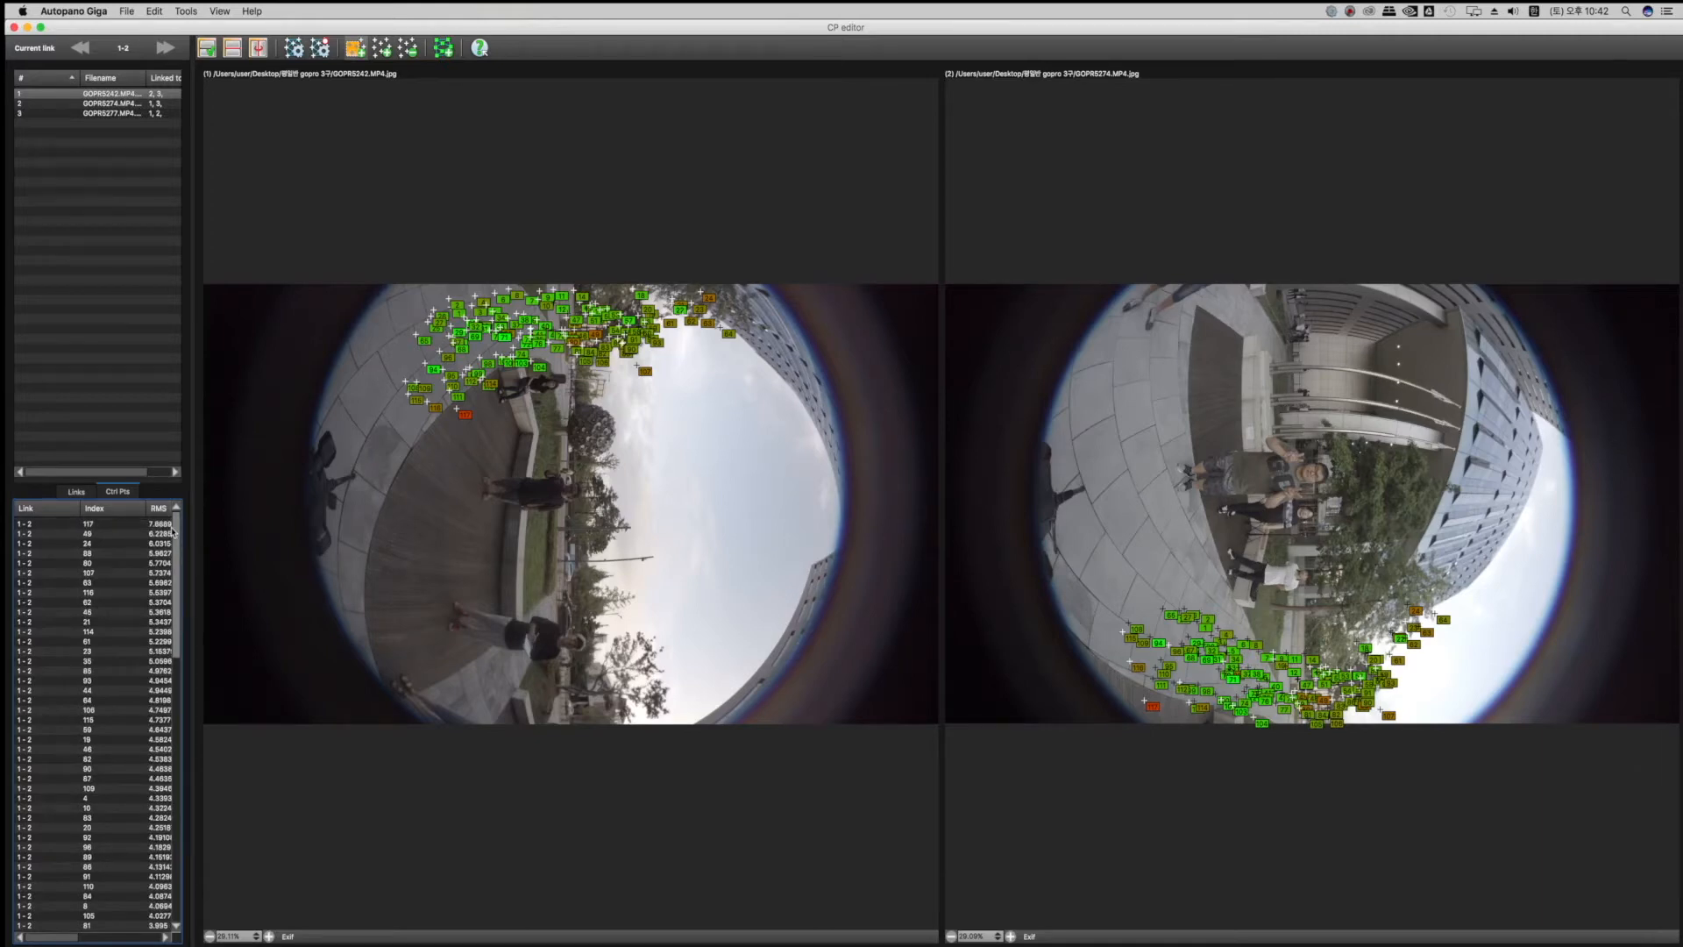
scroll(160, 528, "right", 2)
left_click_drag(173, 536, 167, 597)
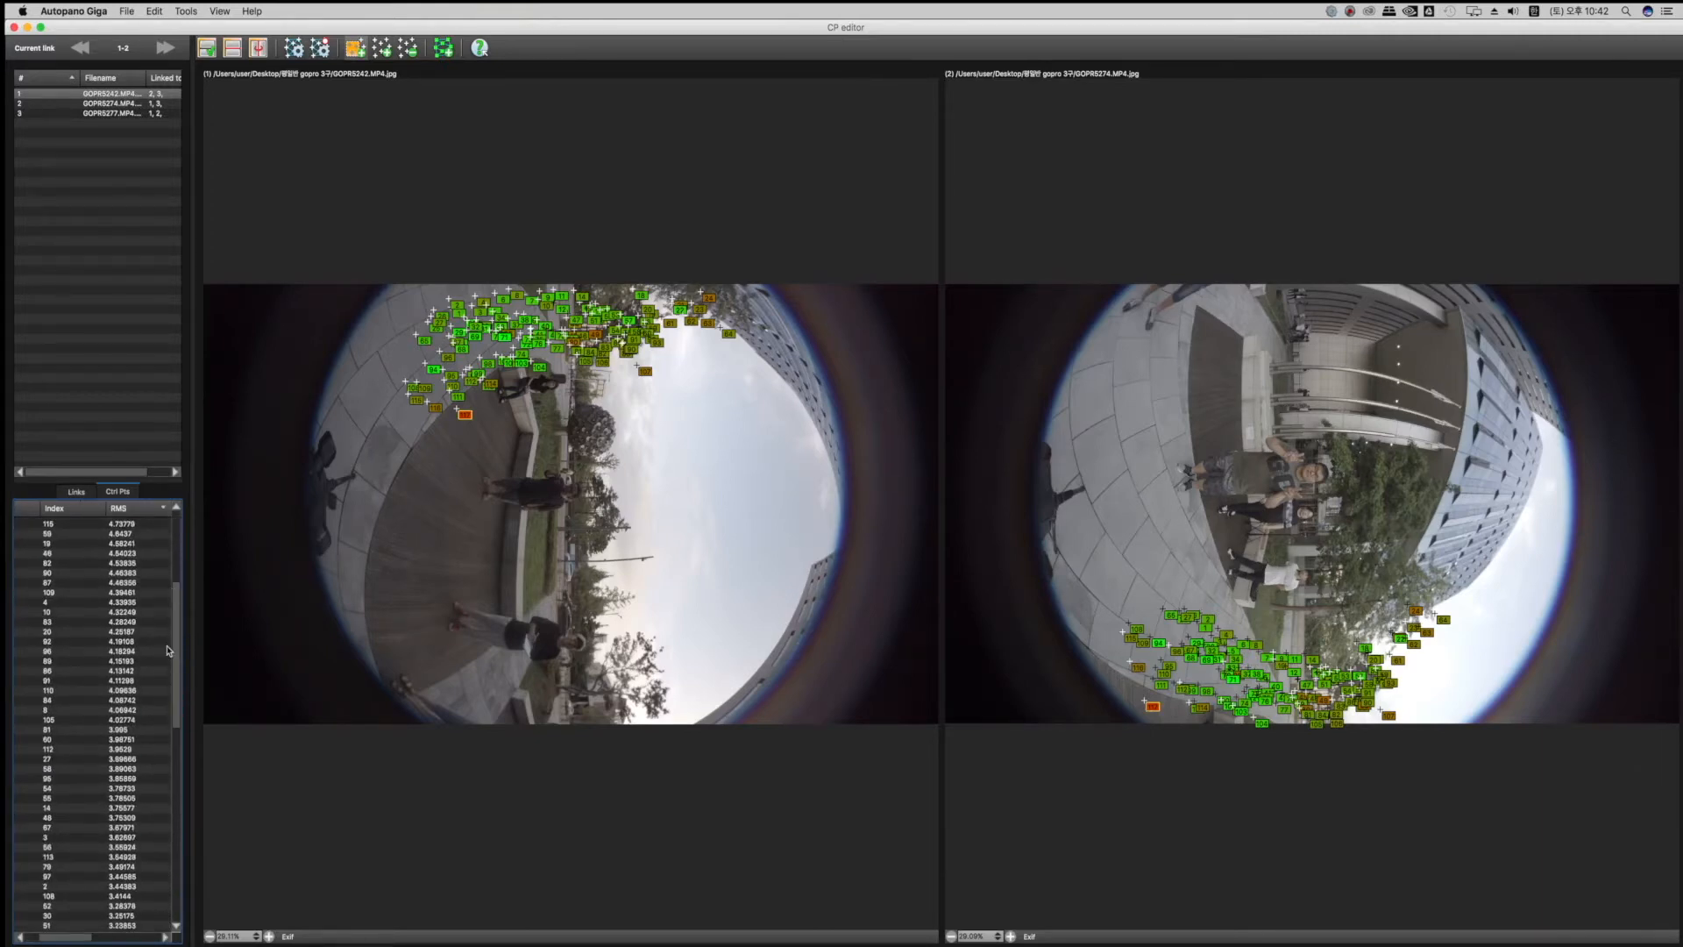
- Remove the control points of link 1-2 with an RMS above 4 and optimize the panorama again
left_click(118, 720, "shift")
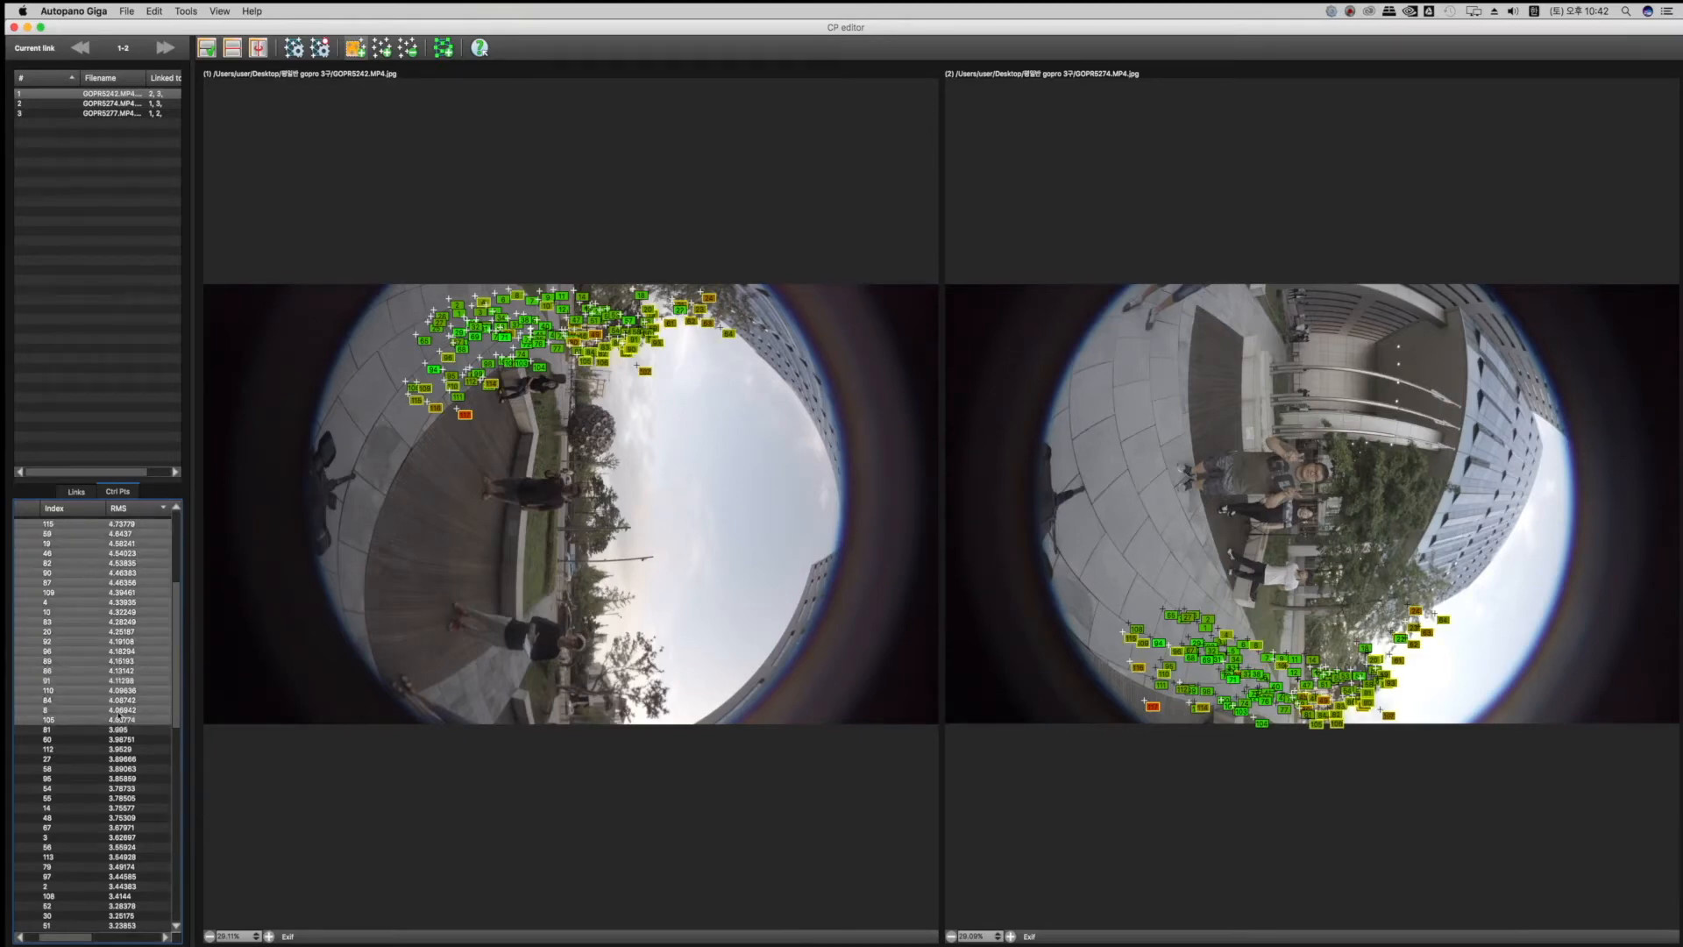
right_click(123, 703)
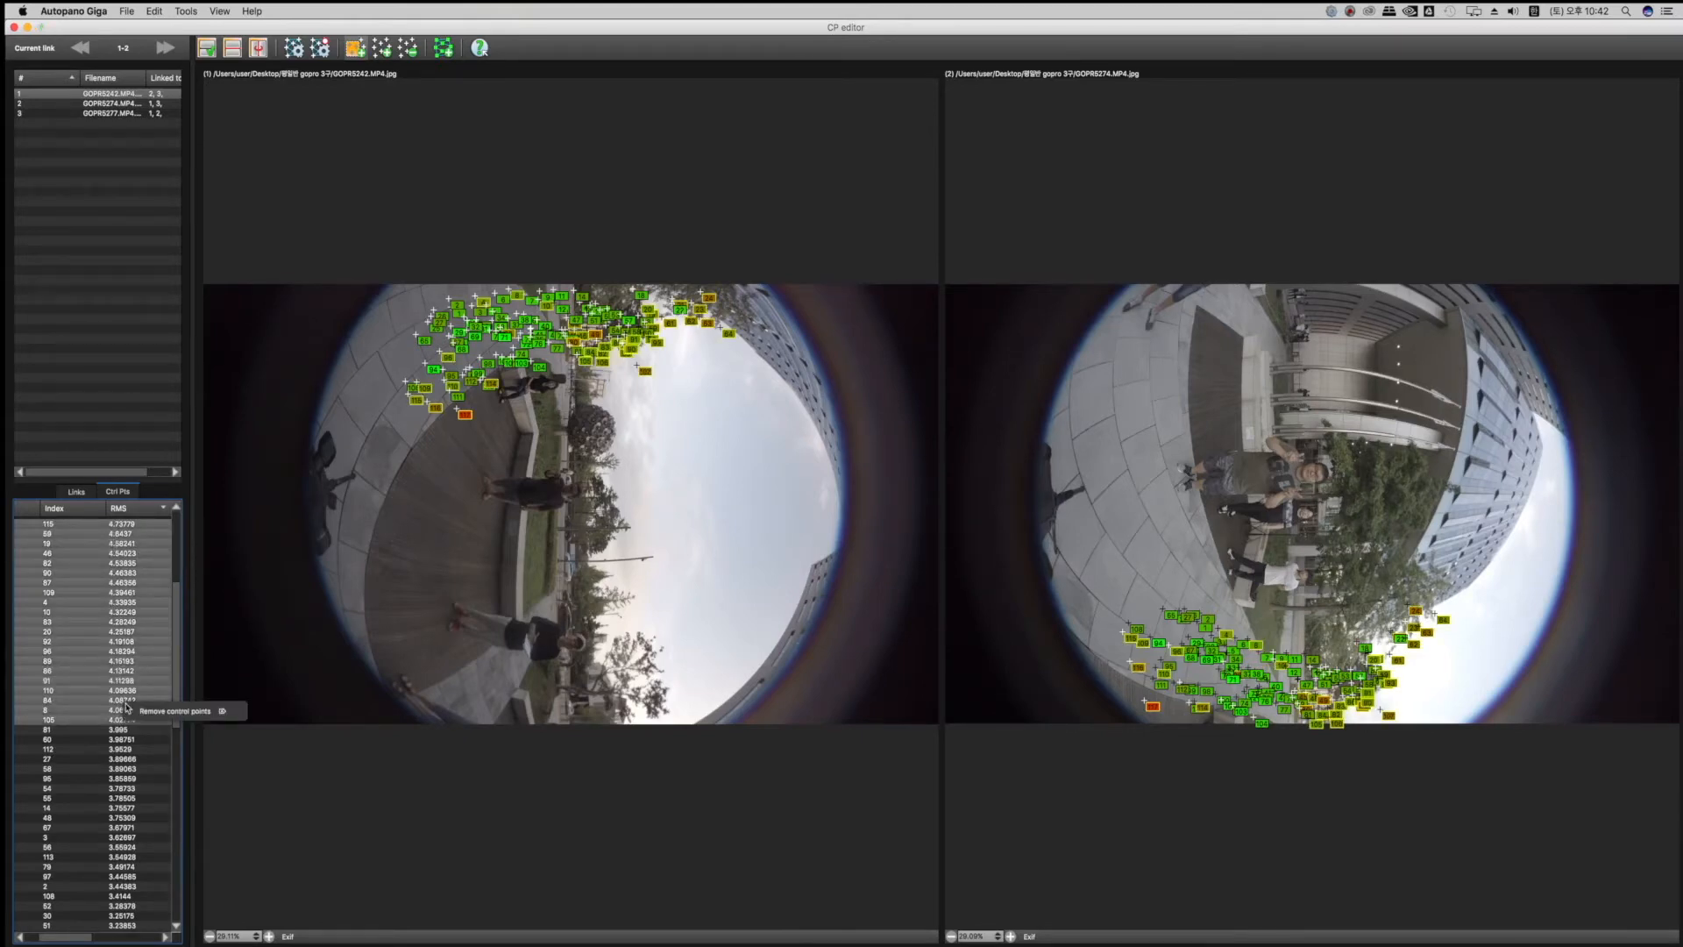
left_click(147, 713)
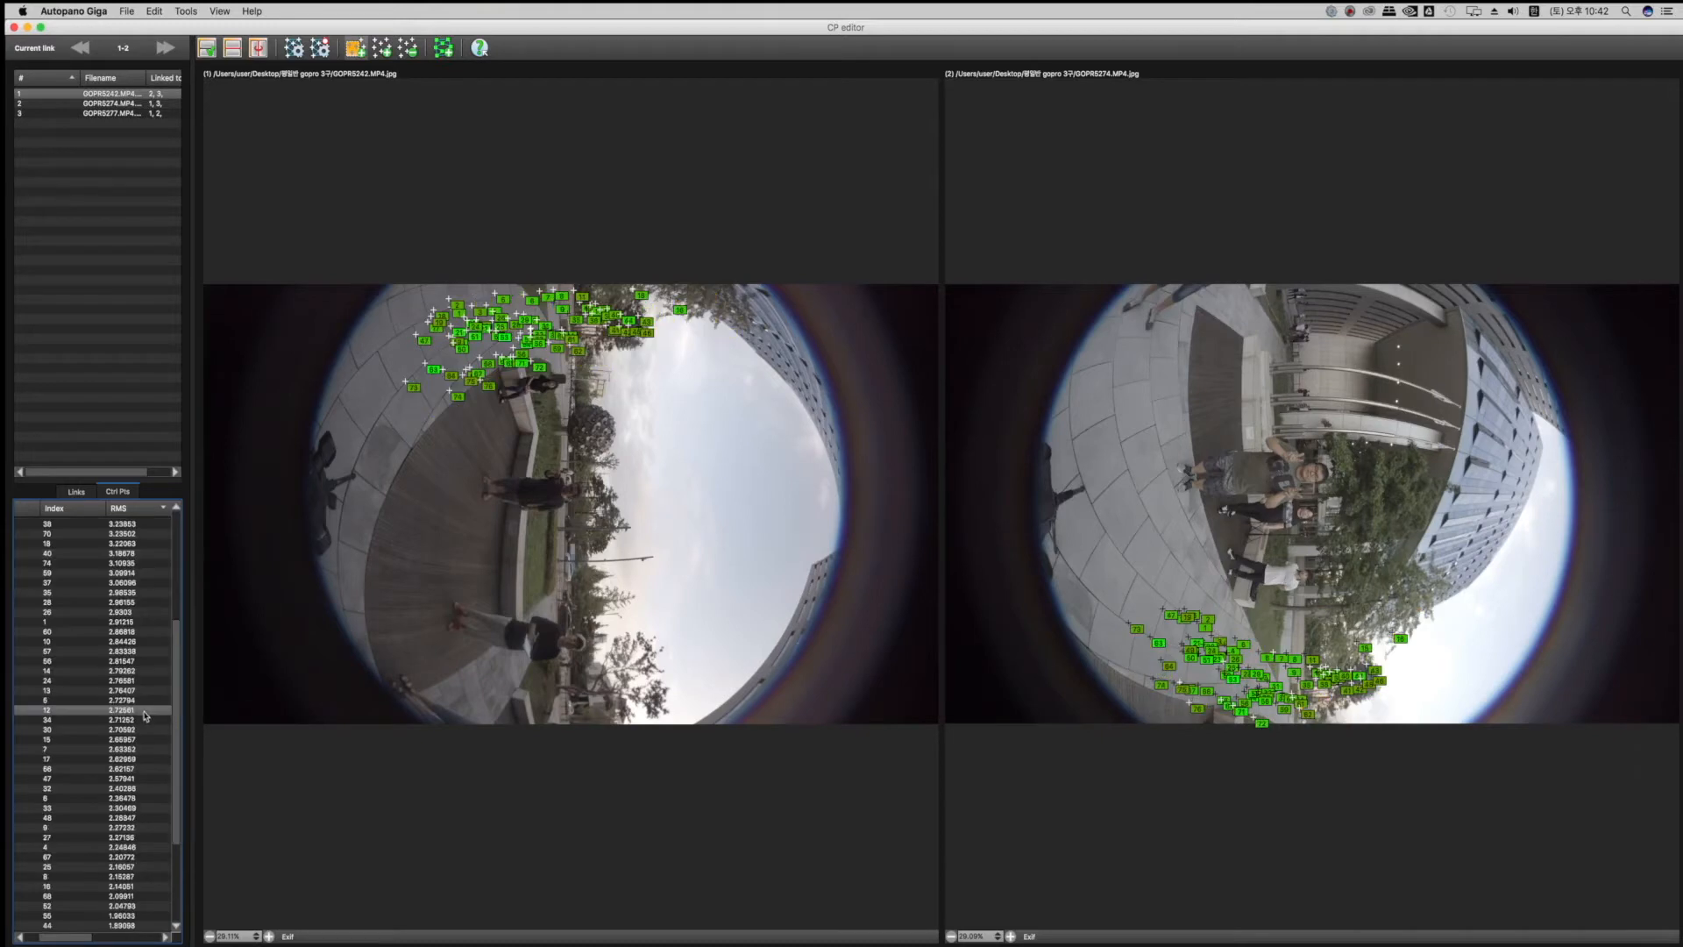
left_click(321, 50)
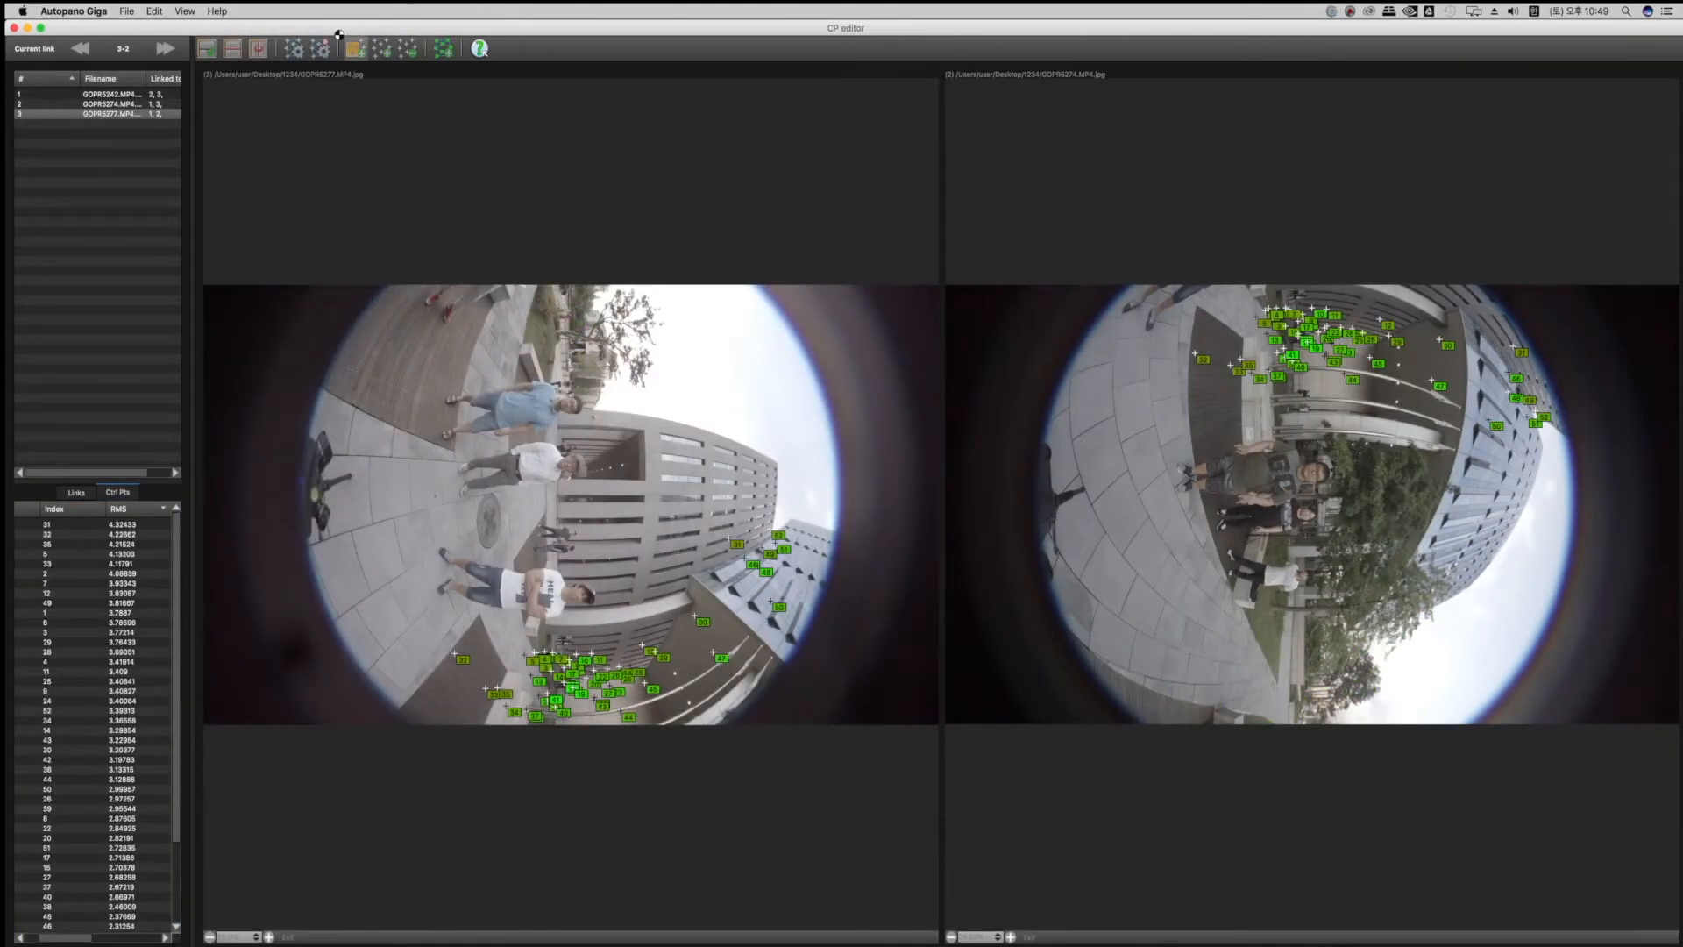
- Move the control point editor and project windows out of the way, and open the GOPR5200 panorama for editing
left_click_drag(355, 24, 354, 347)
left_click_drag(341, 288, 252, 695)
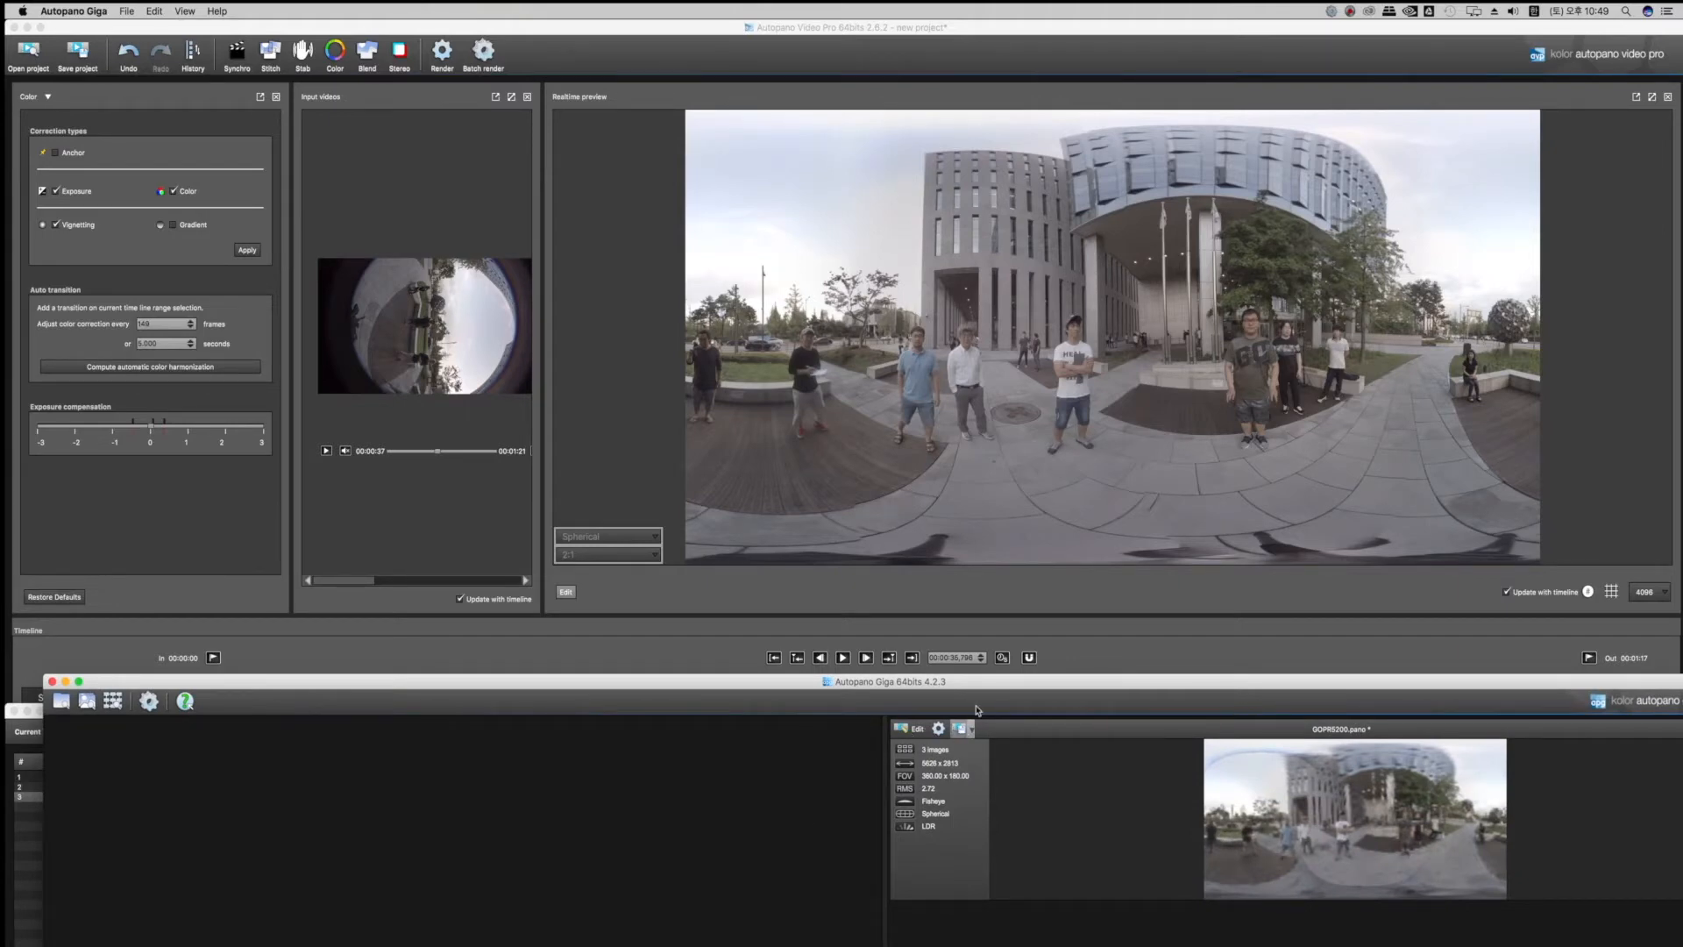
left_click_drag(985, 689, 914, 685)
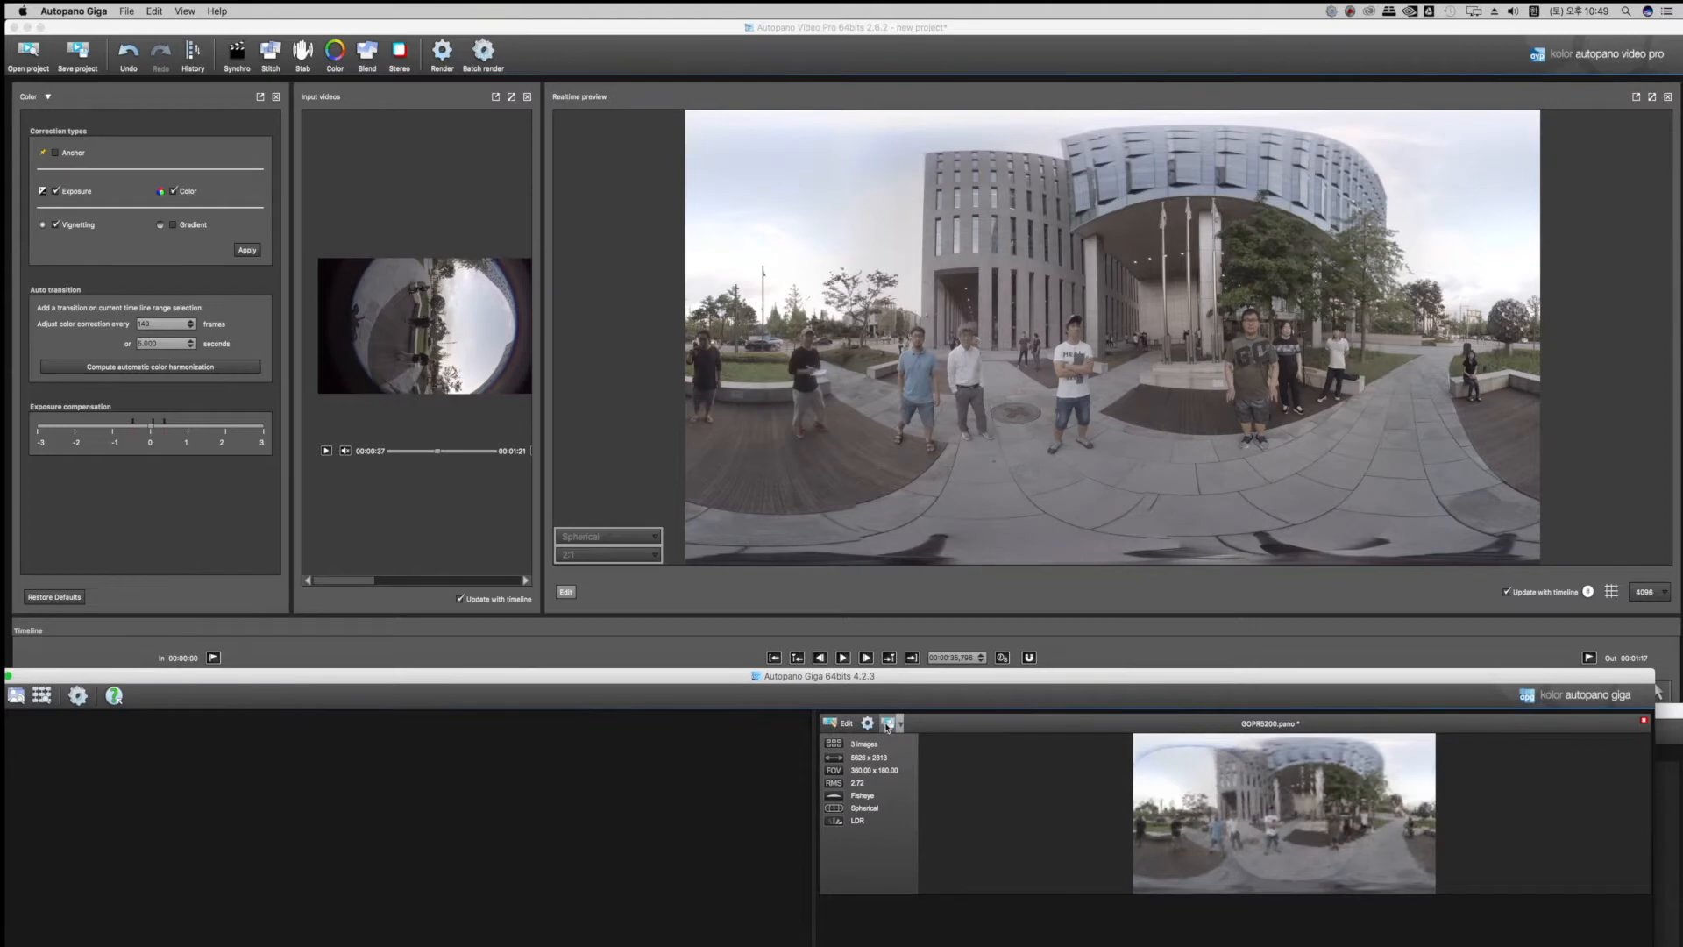
left_click(895, 724)
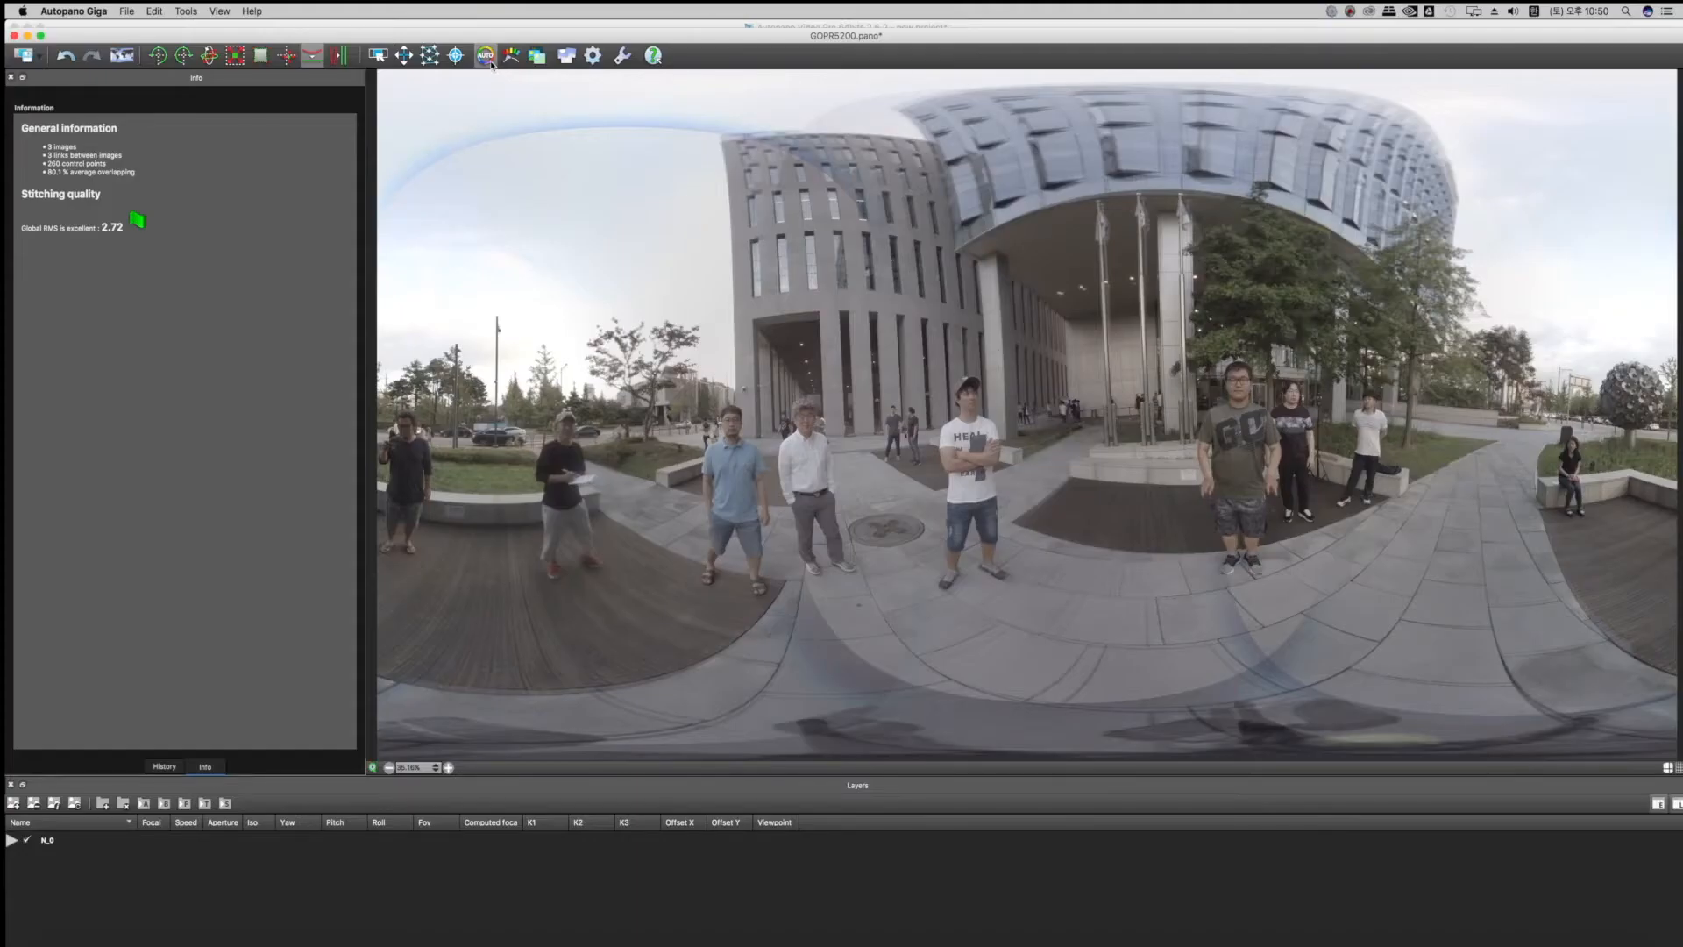
- Adjust the panorama's RGB levels to a black point of about 0.14, a white point of about 0.92 and gamma of about 1.2, and apply them
left_click(486, 56)
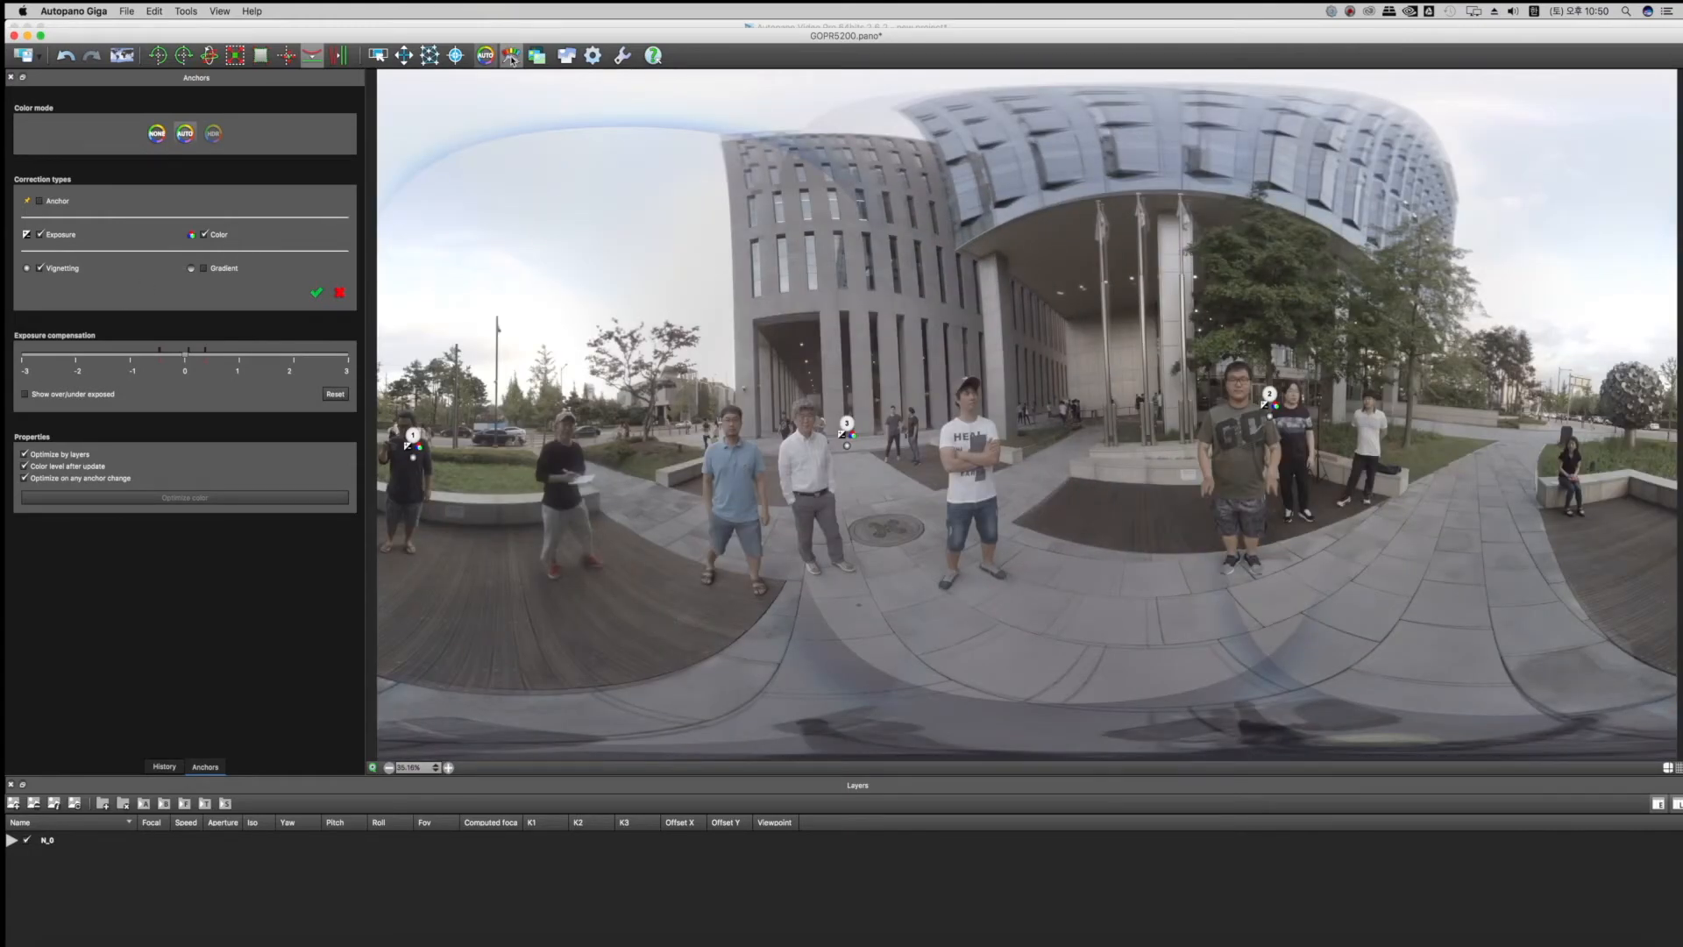
left_click(511, 55)
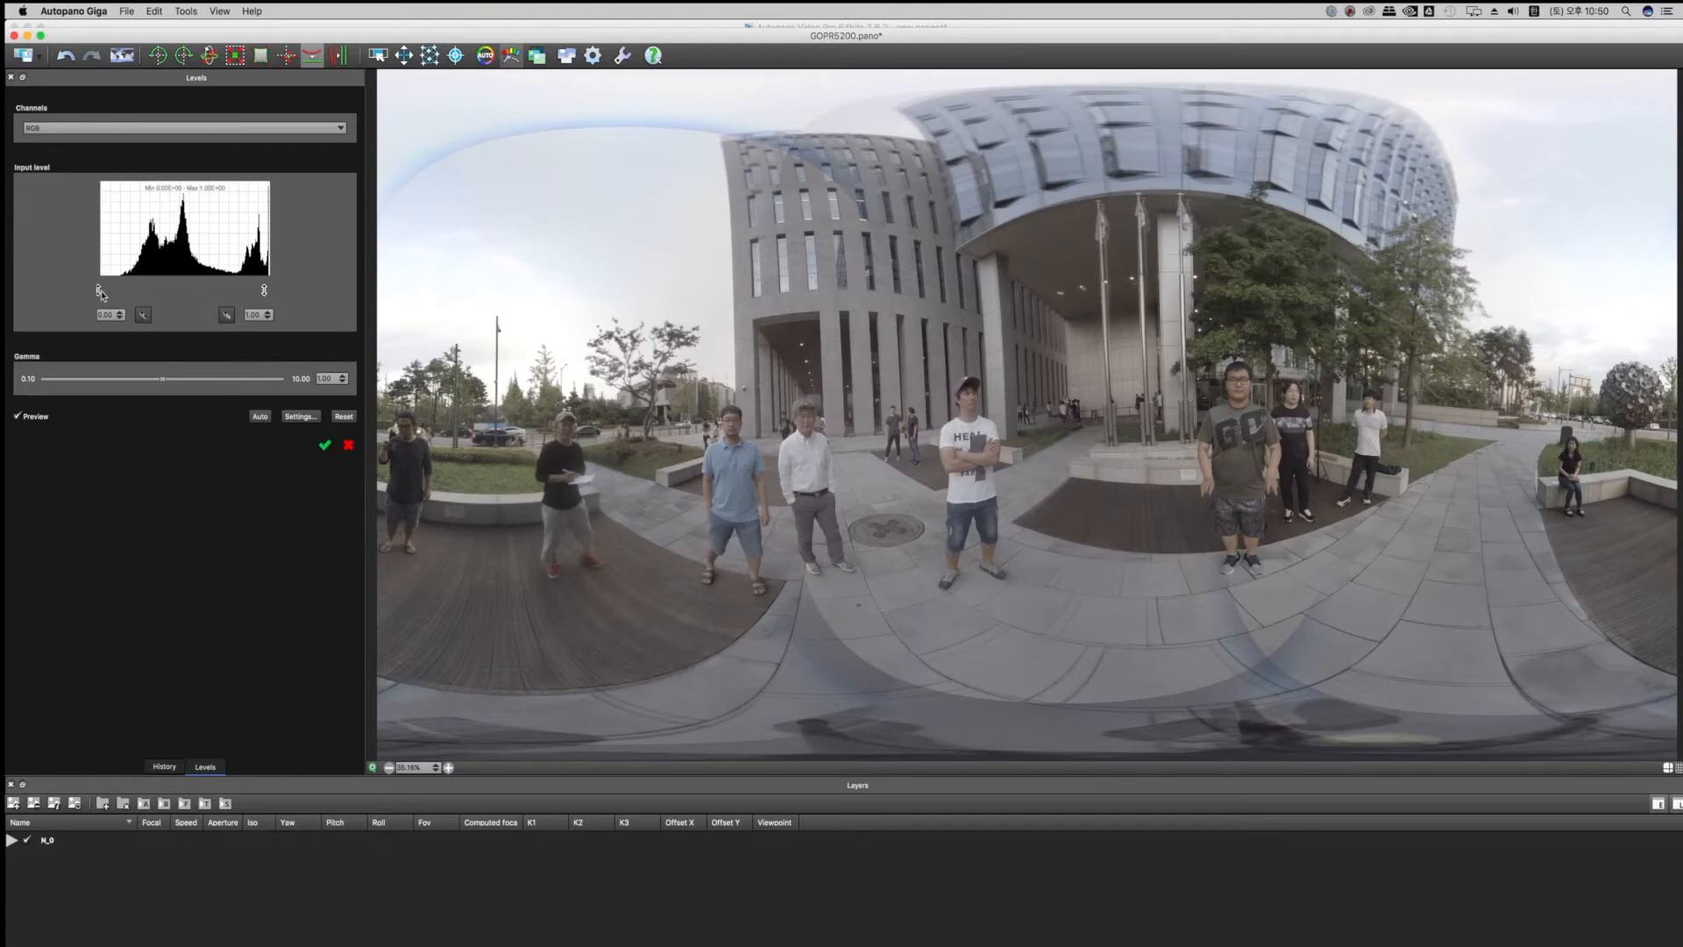
left_click_drag(101, 290, 128, 291)
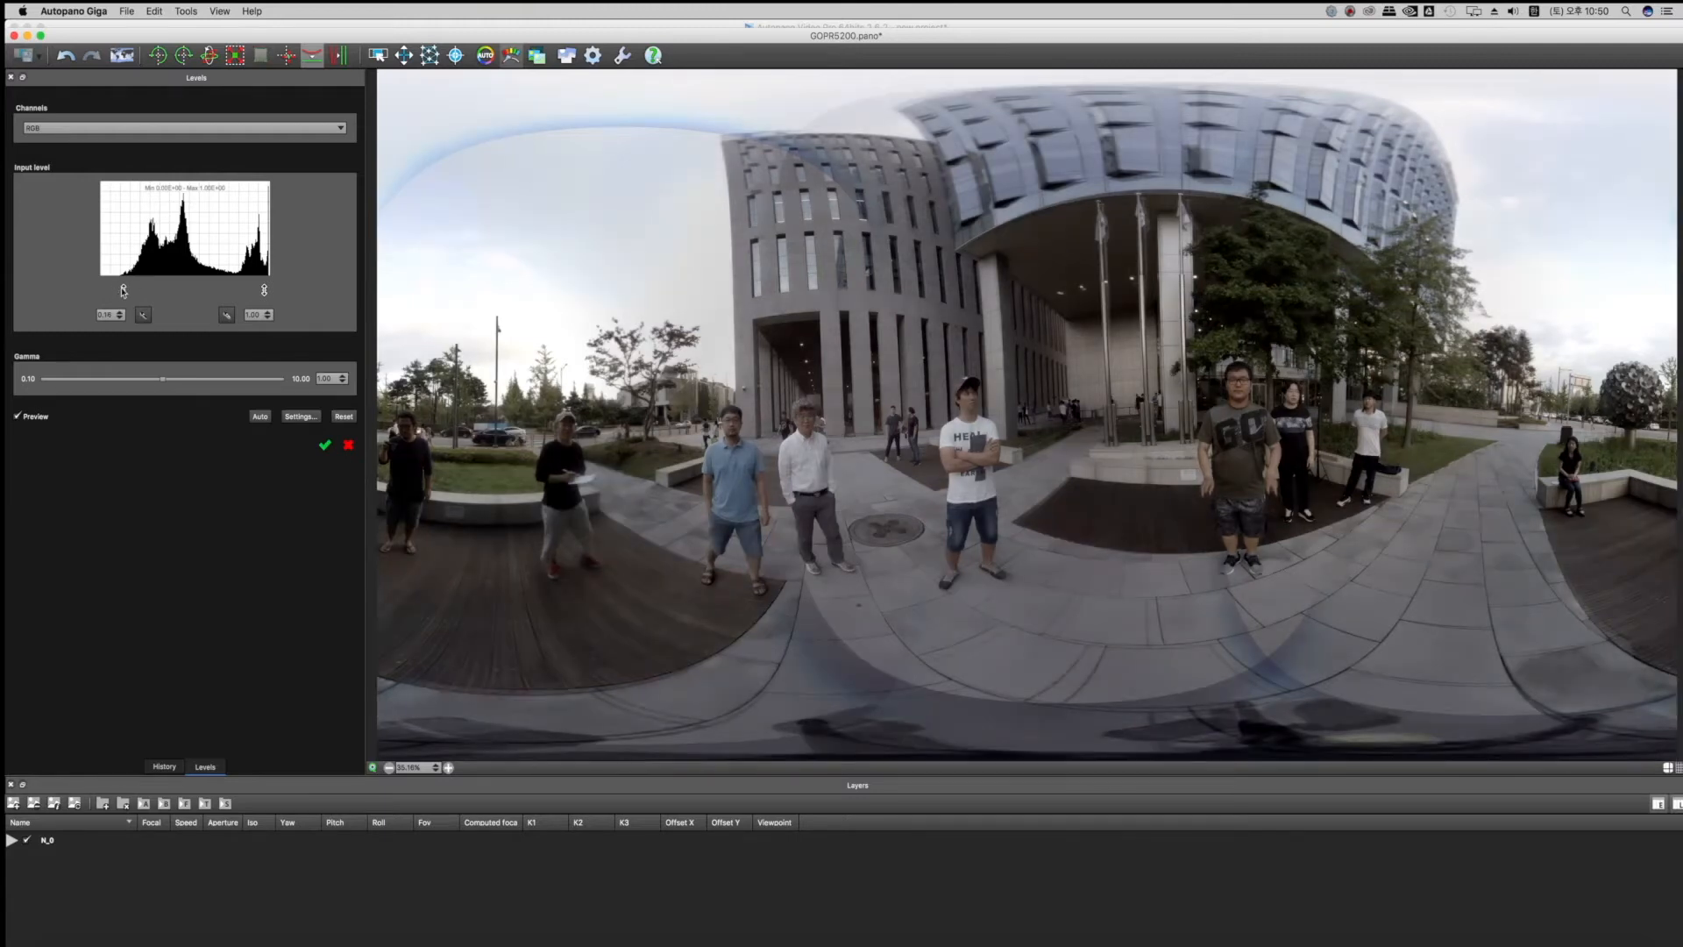
left_click_drag(123, 291, 117, 292)
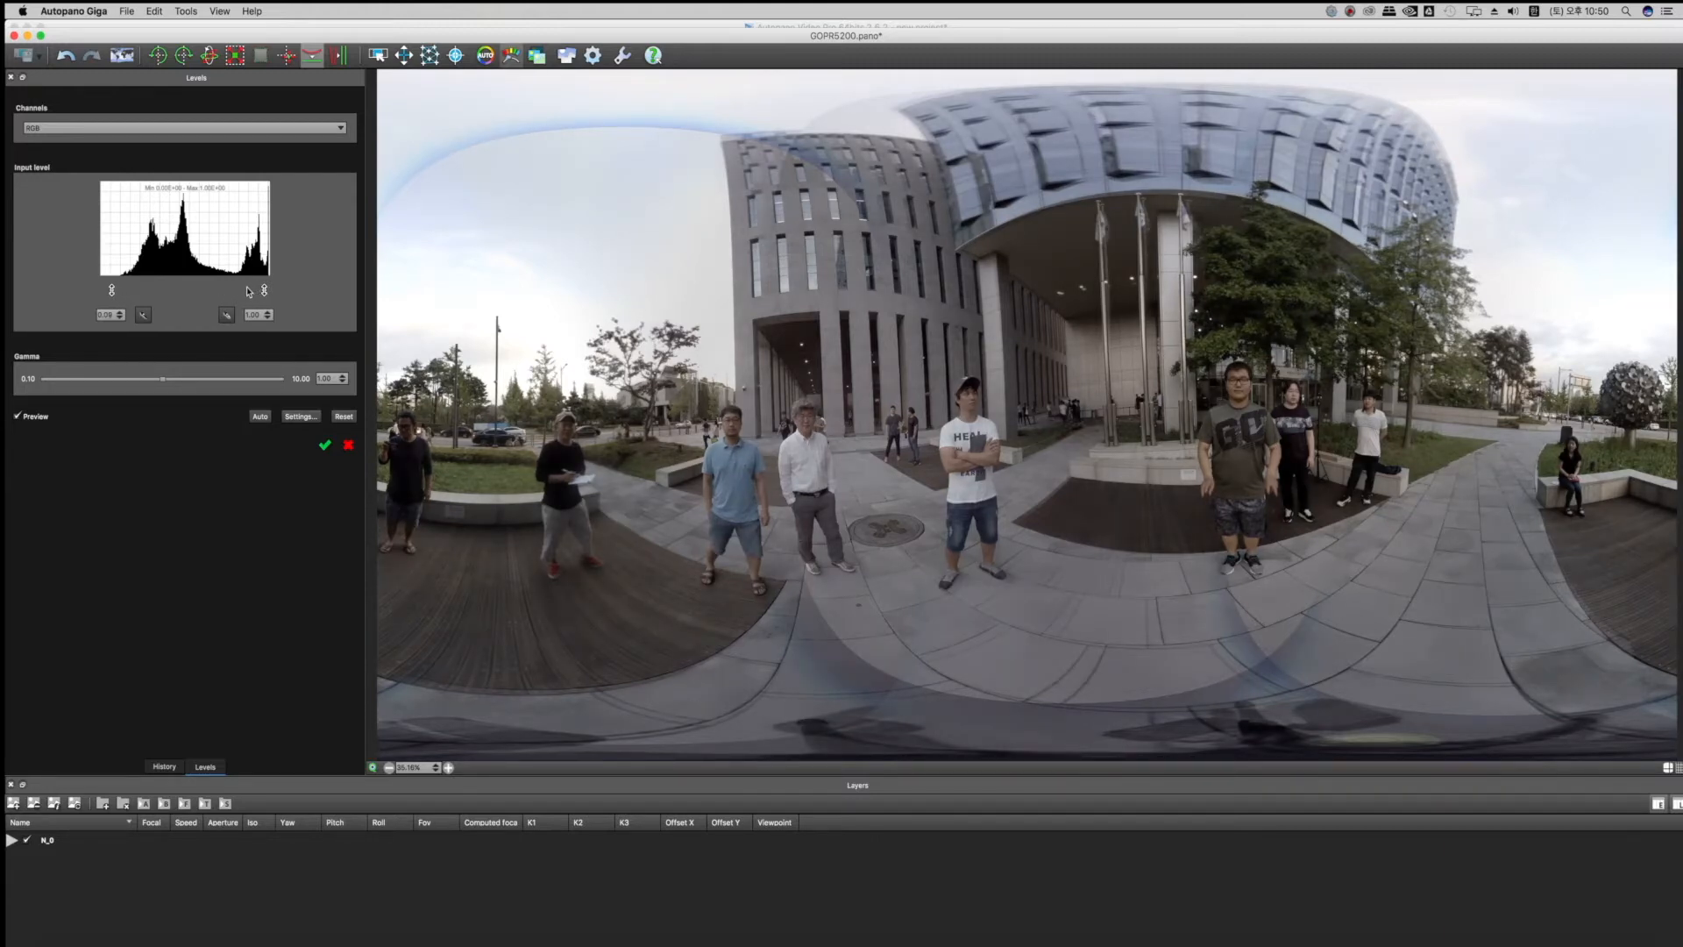
left_click_drag(261, 290, 252, 292)
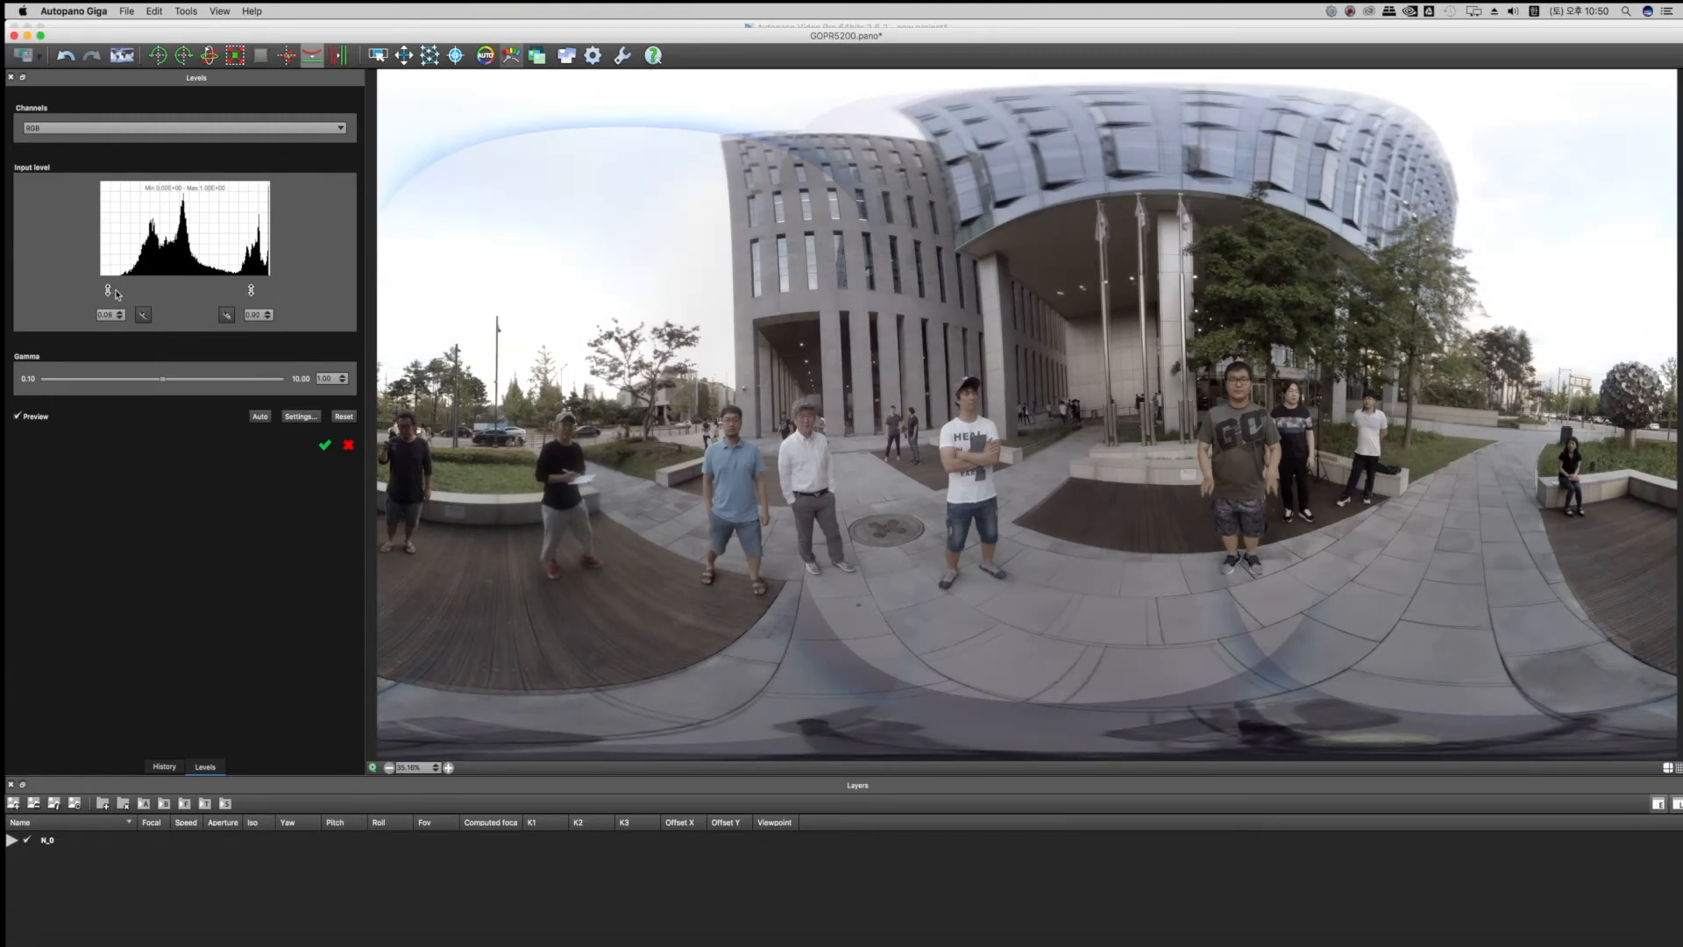
left_click_drag(115, 292, 129, 298)
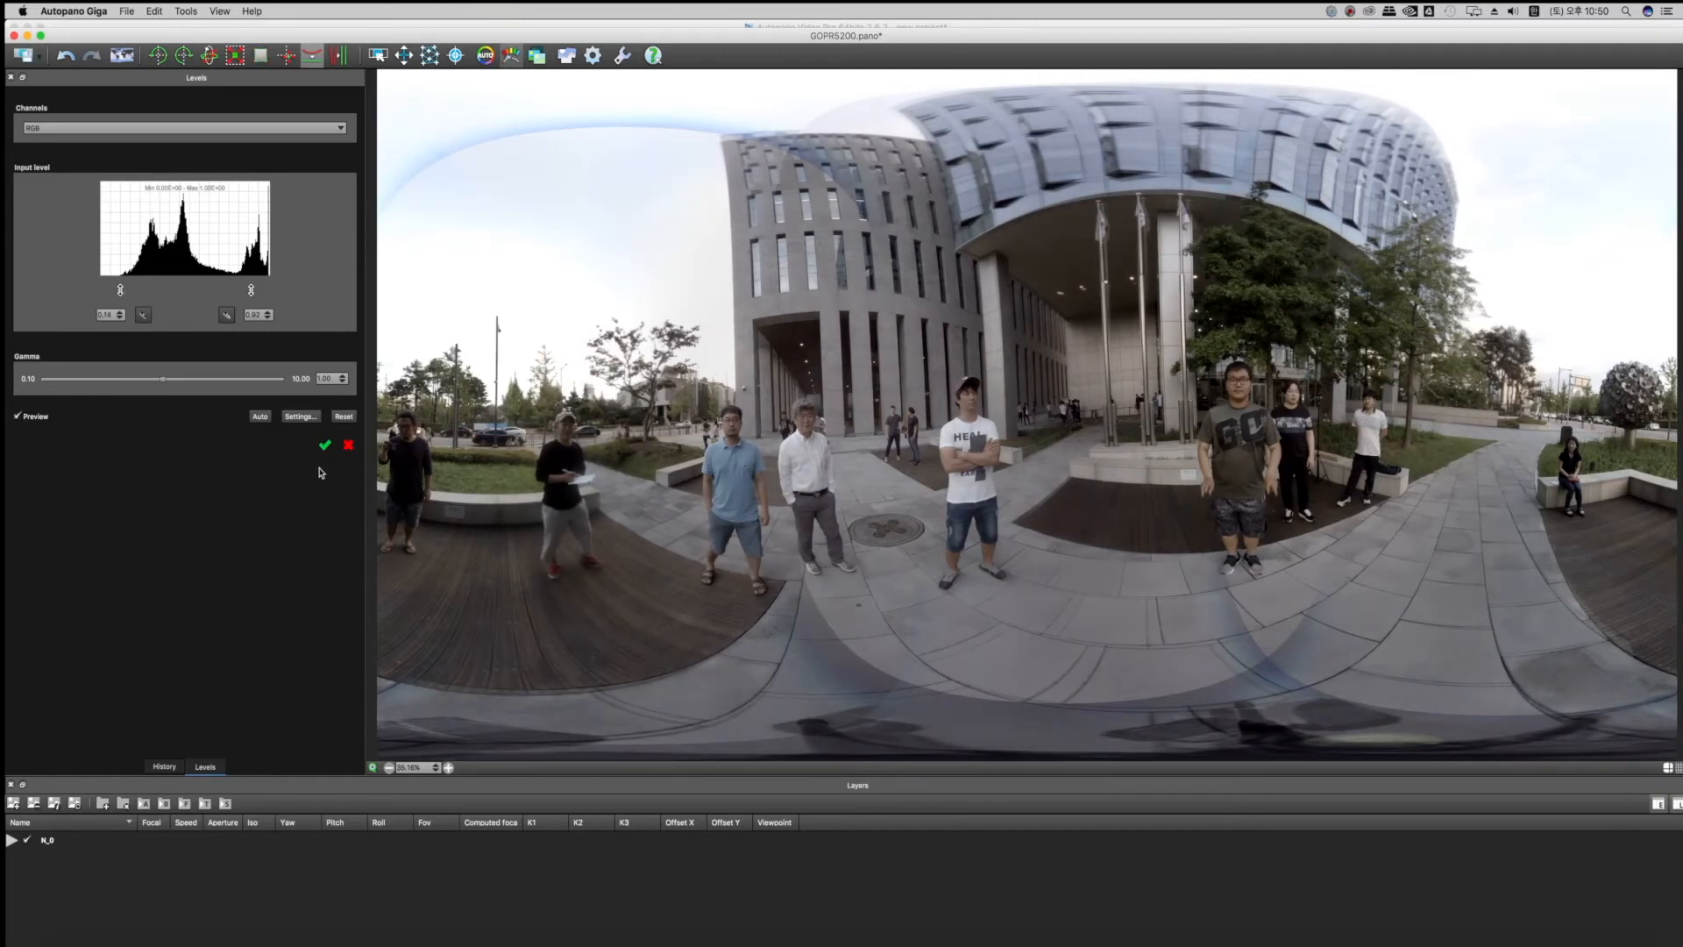
left_click_drag(164, 379, 176, 384)
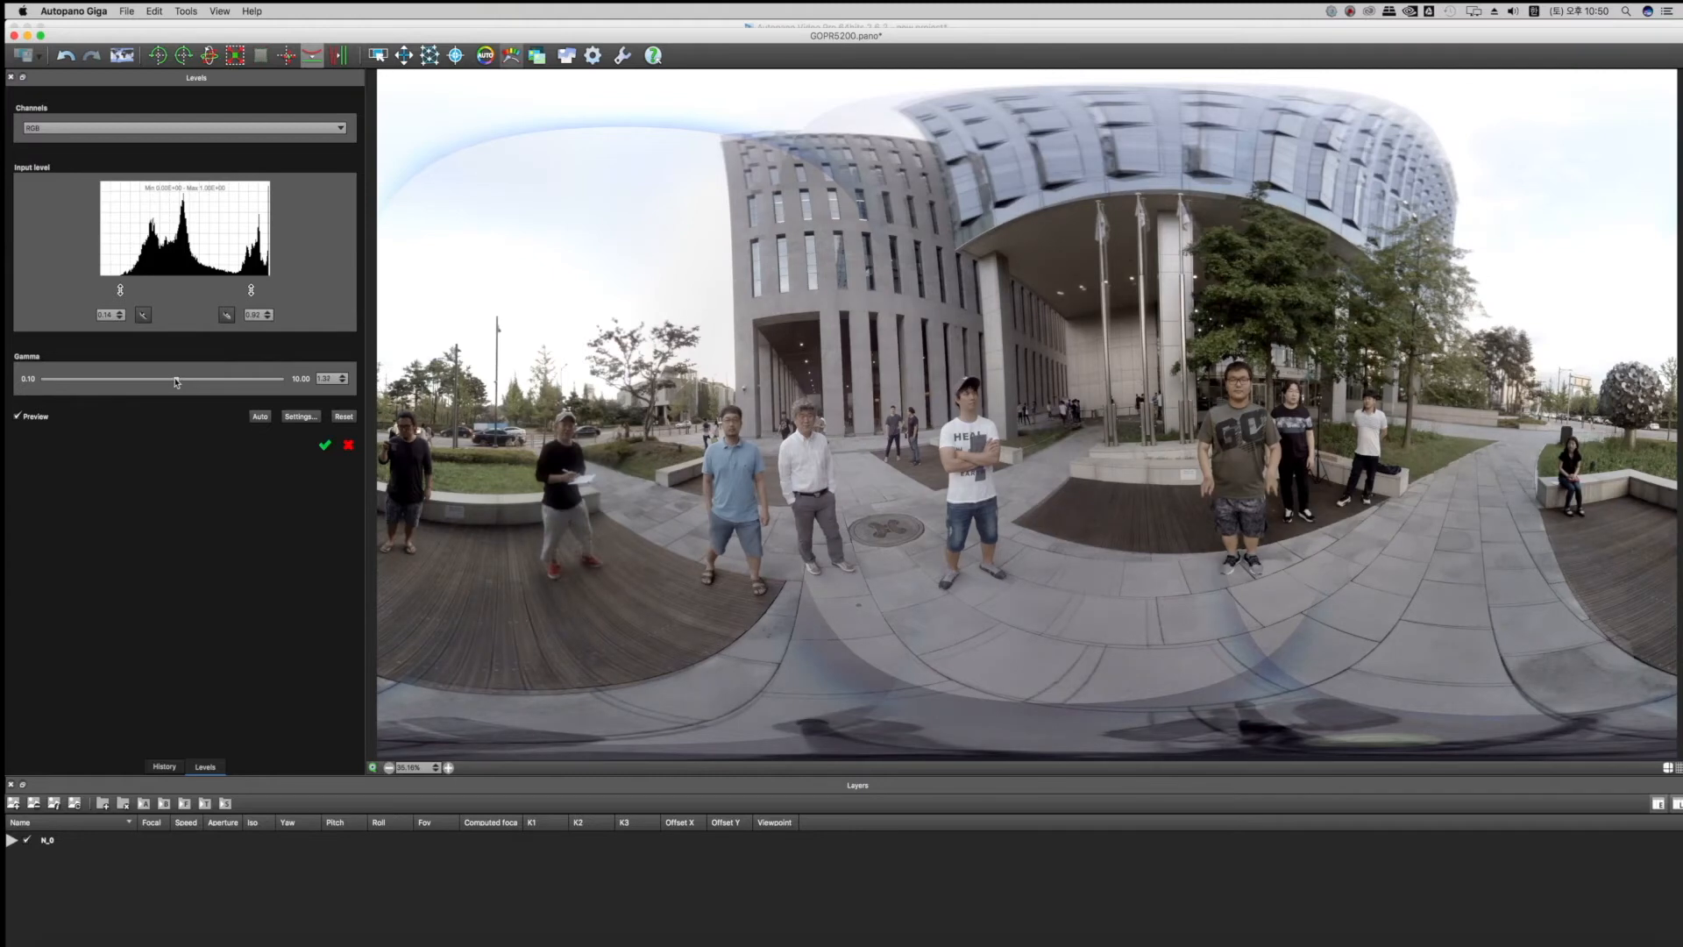
left_click_drag(176, 379, 172, 380)
left_click(325, 448)
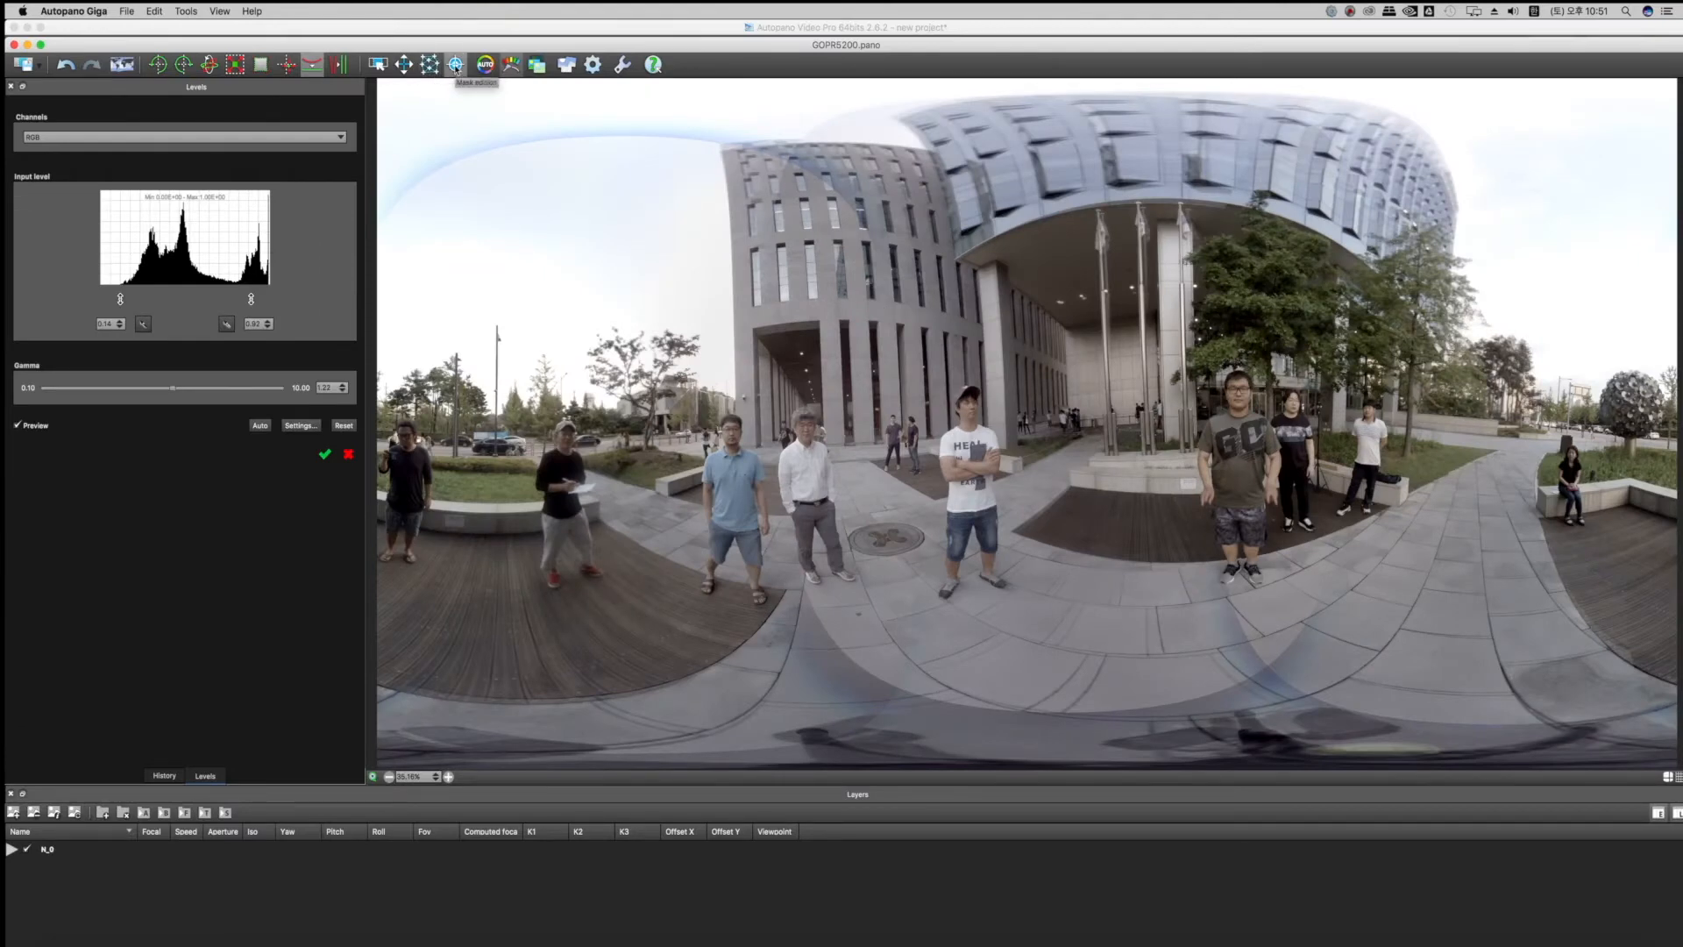
- Start mask editing, toggle the panorama preview, and position a keeping marker in the background between the small tree and the lamppost
left_click(456, 66)
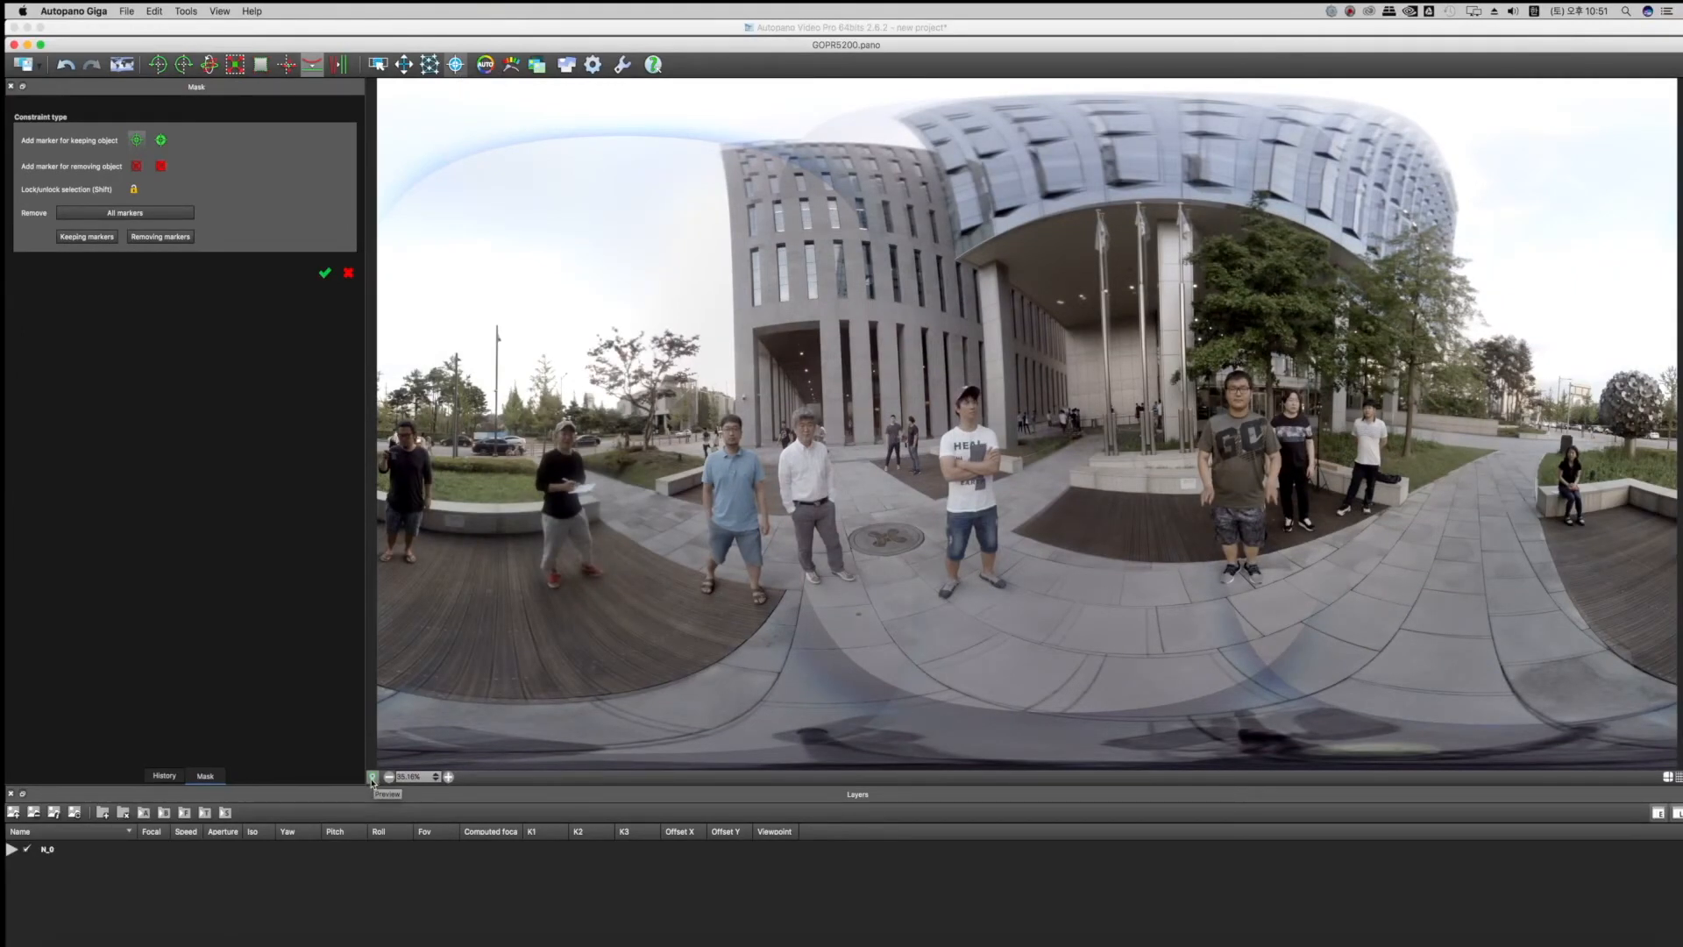
left_click(371, 780)
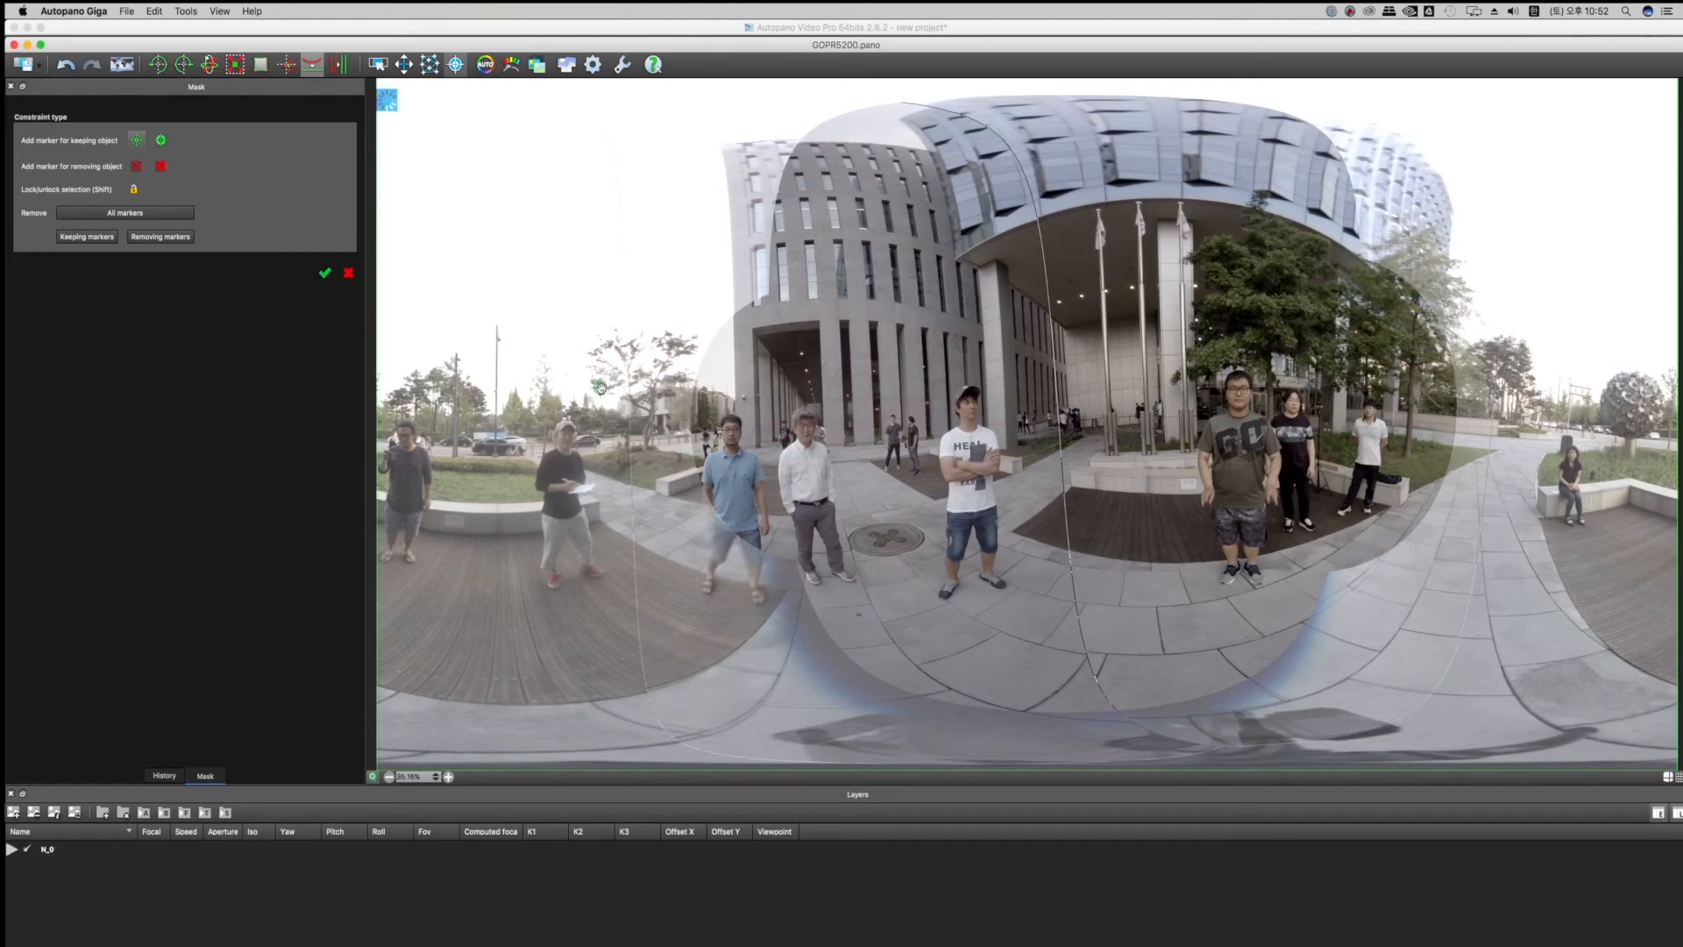
left_click(600, 389)
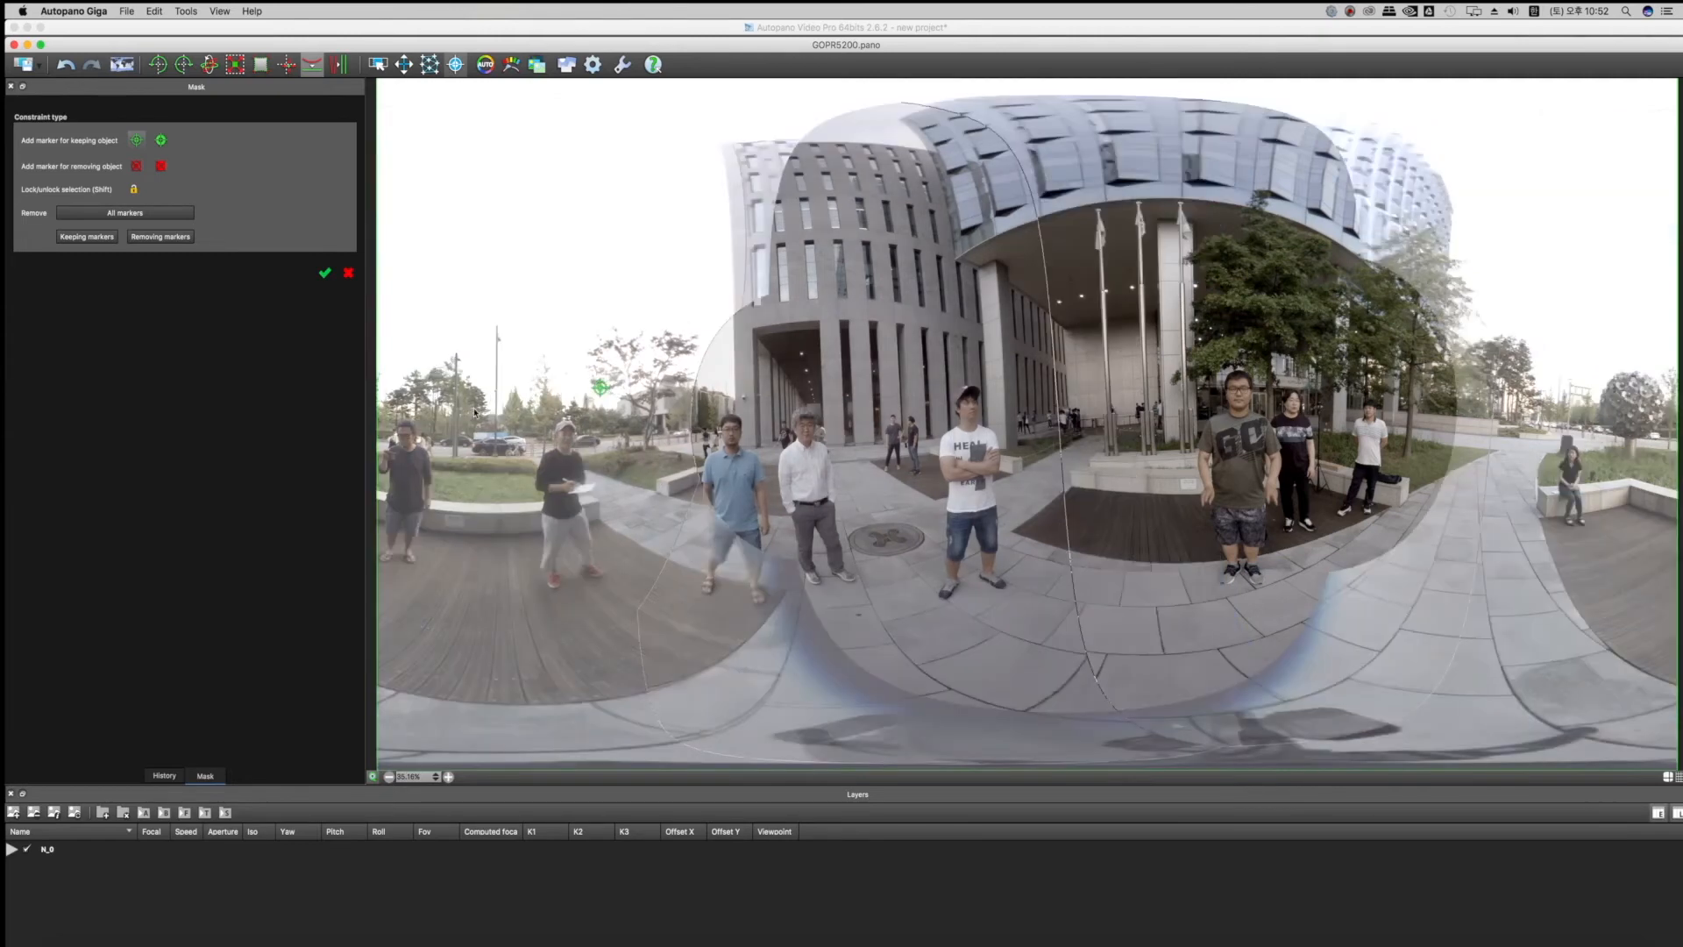
left_click_drag(599, 387, 550, 390)
left_click_drag(550, 390, 502, 405)
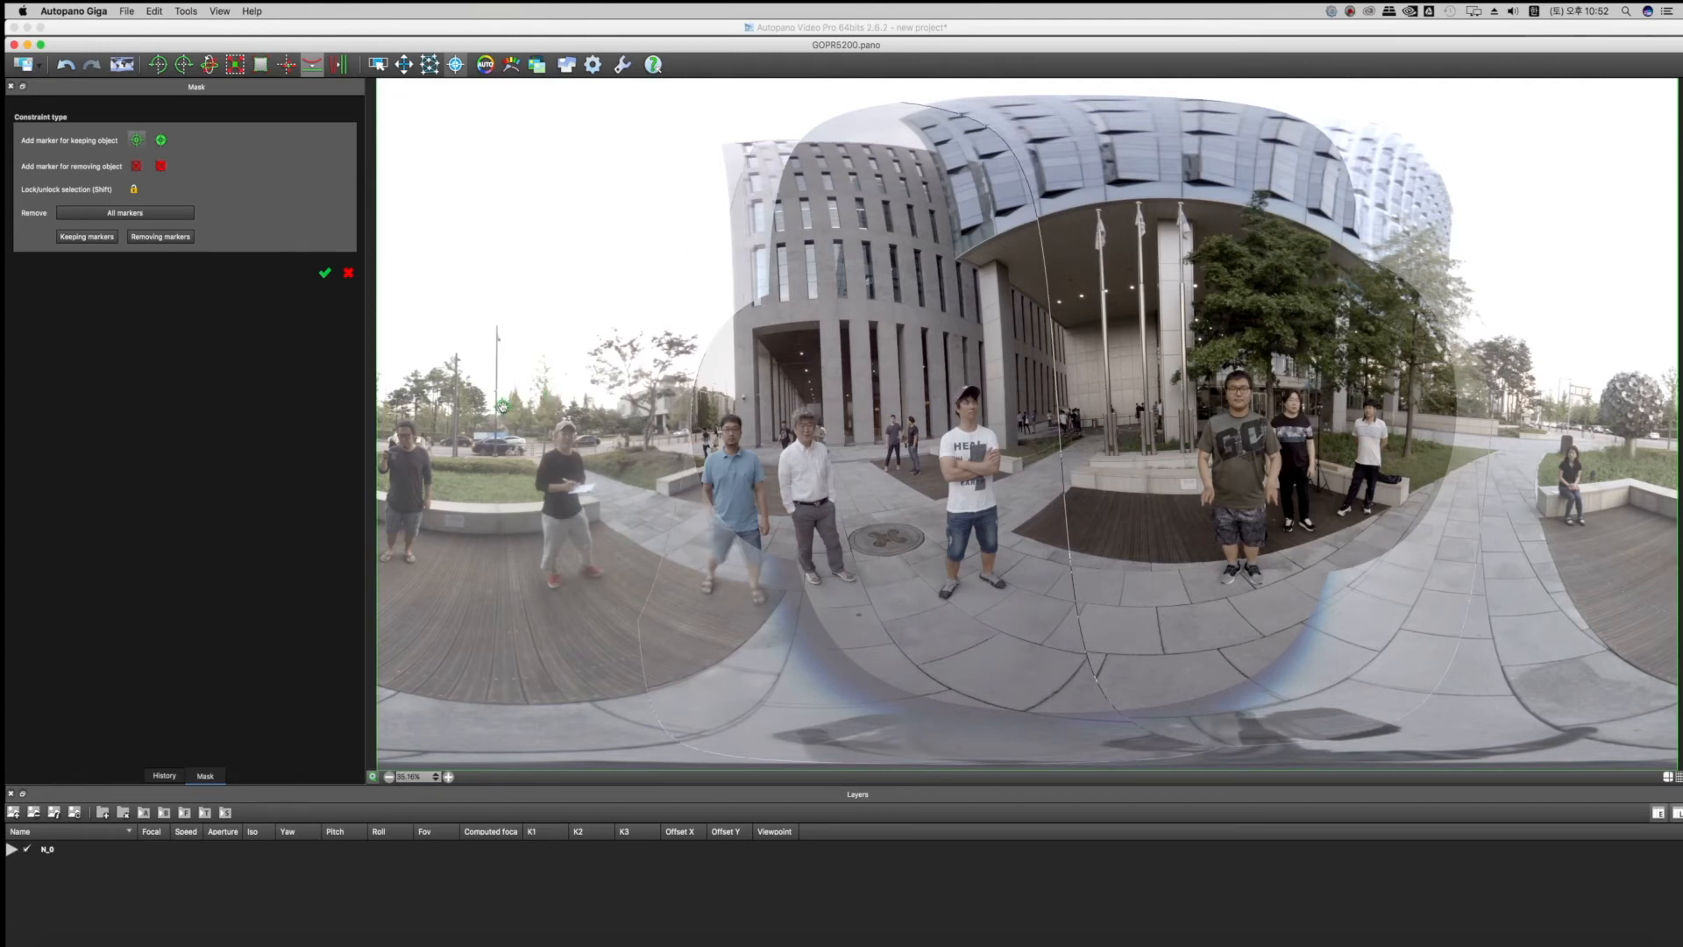